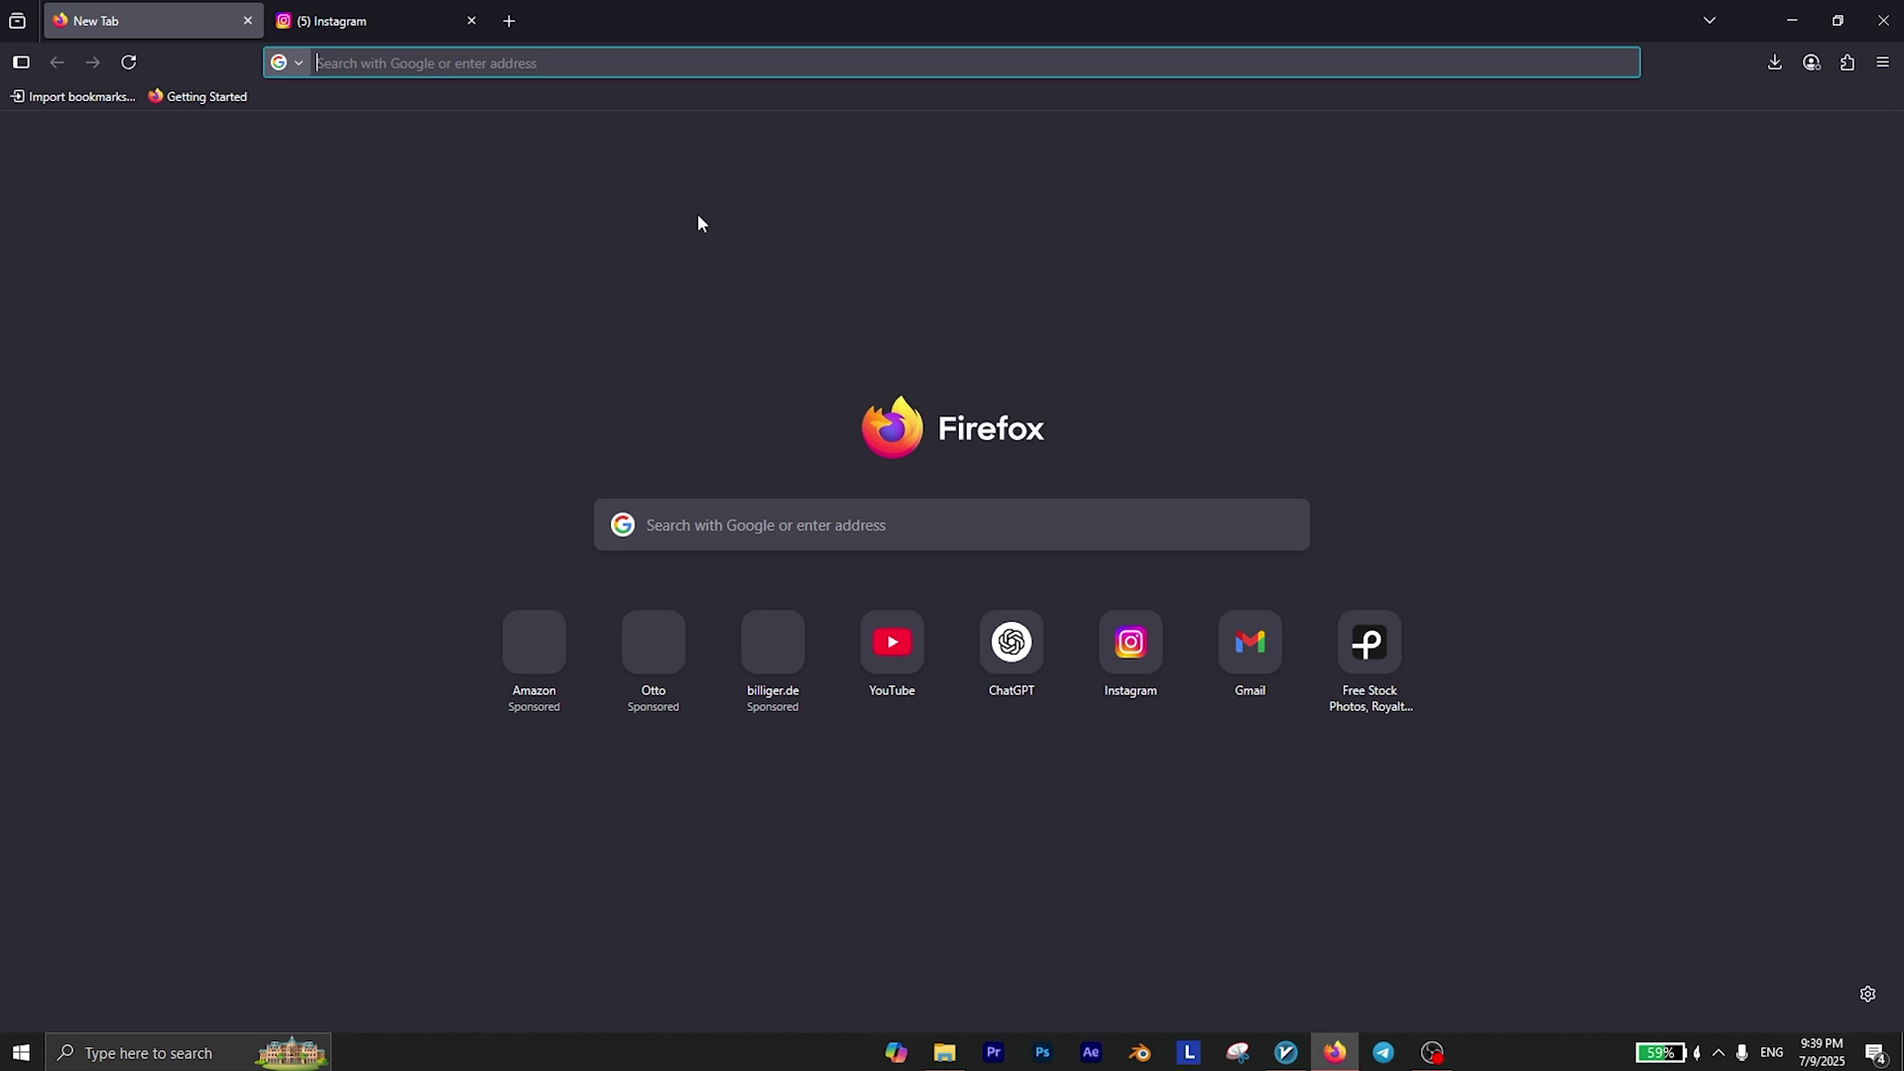
Bring up the adobe.simplified Instagram profile page and return it to the top, with the header and first posts in view.
left_click(353, 25)
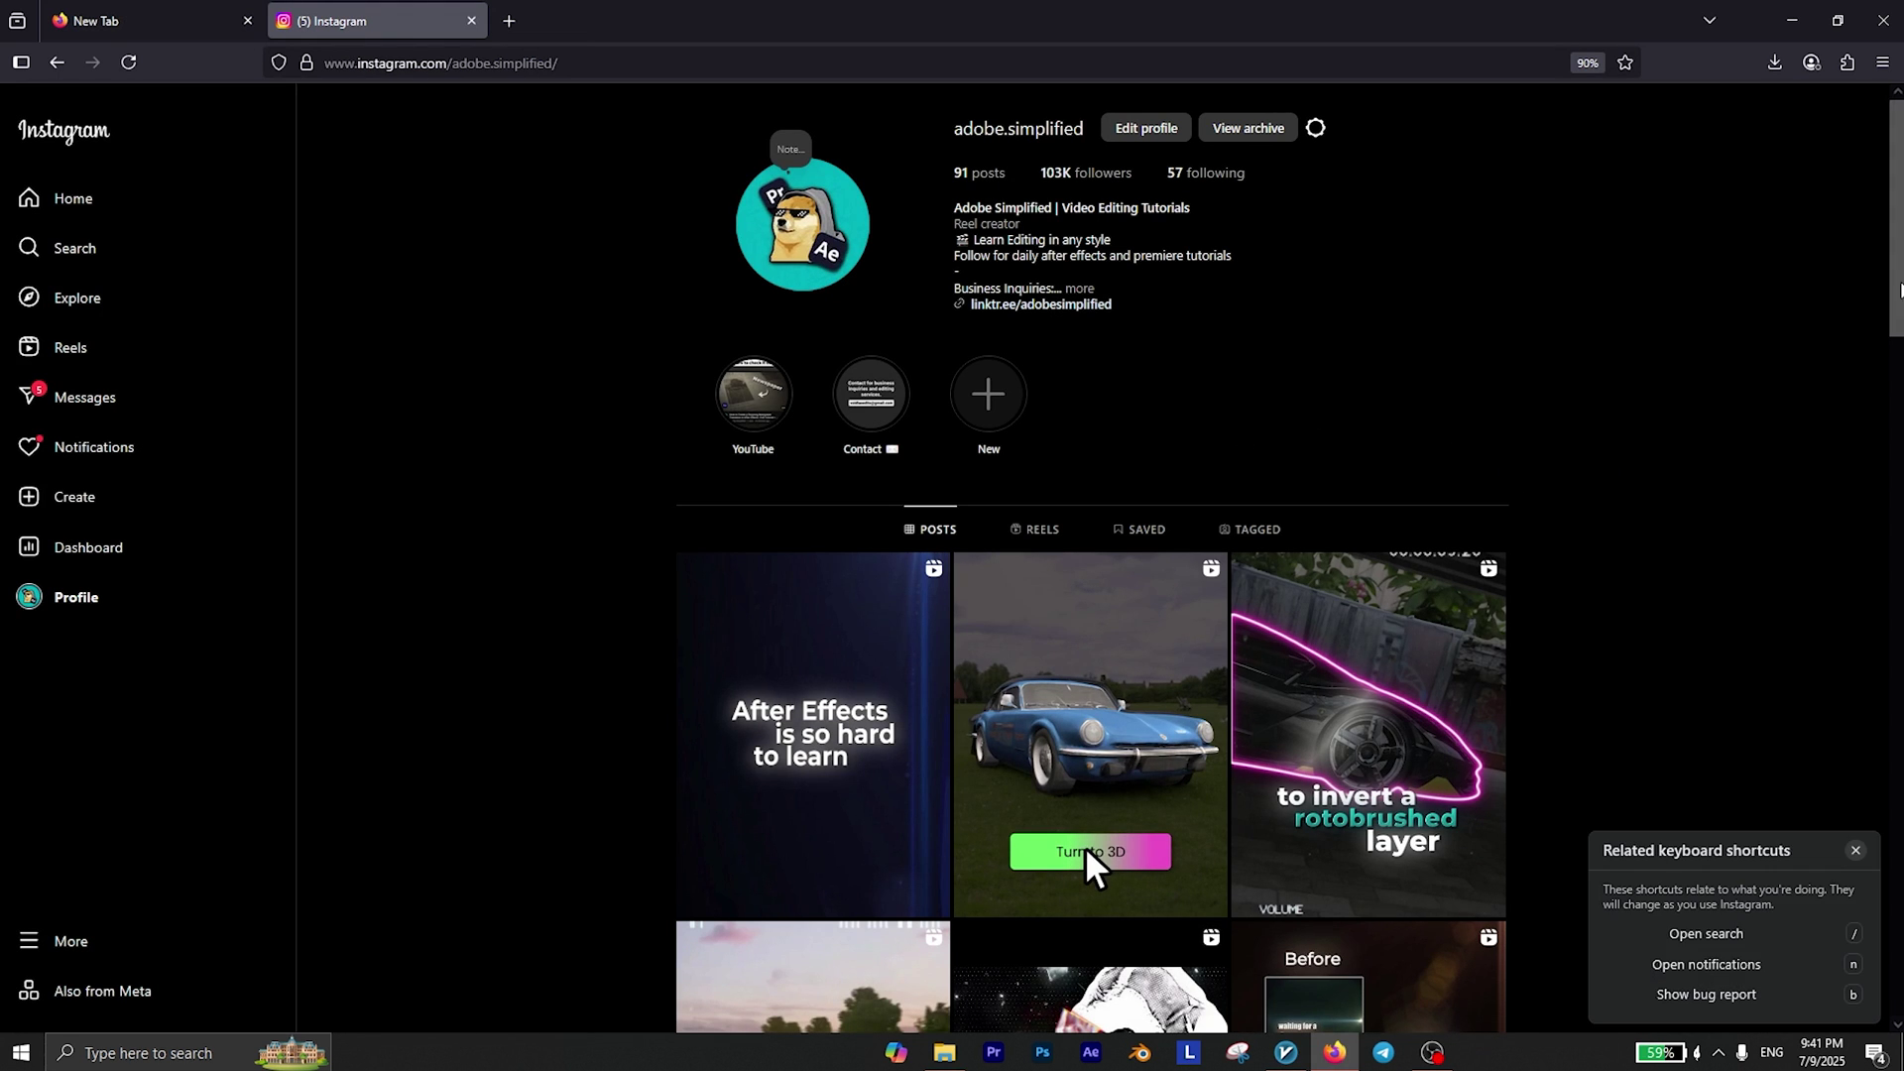
scroll(1894, 443, "down", 5)
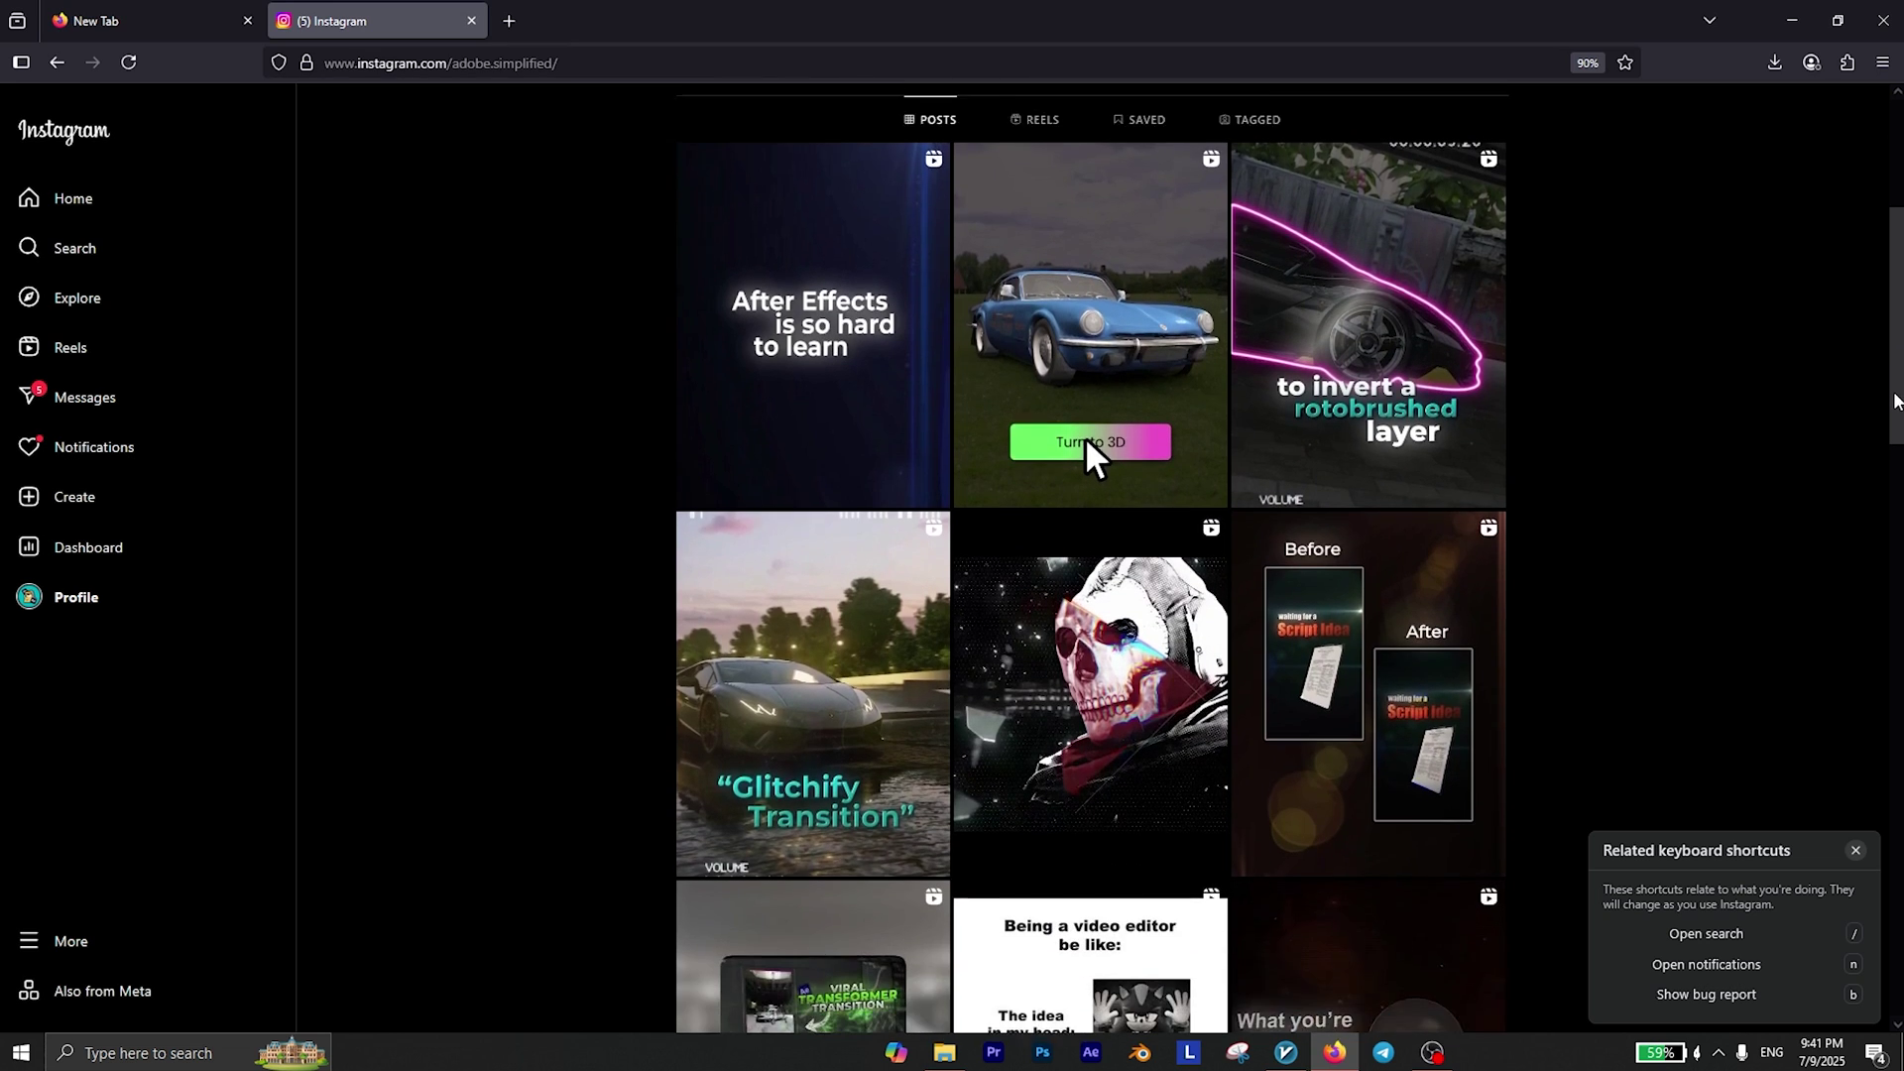
scroll(1895, 443, "up", 5)
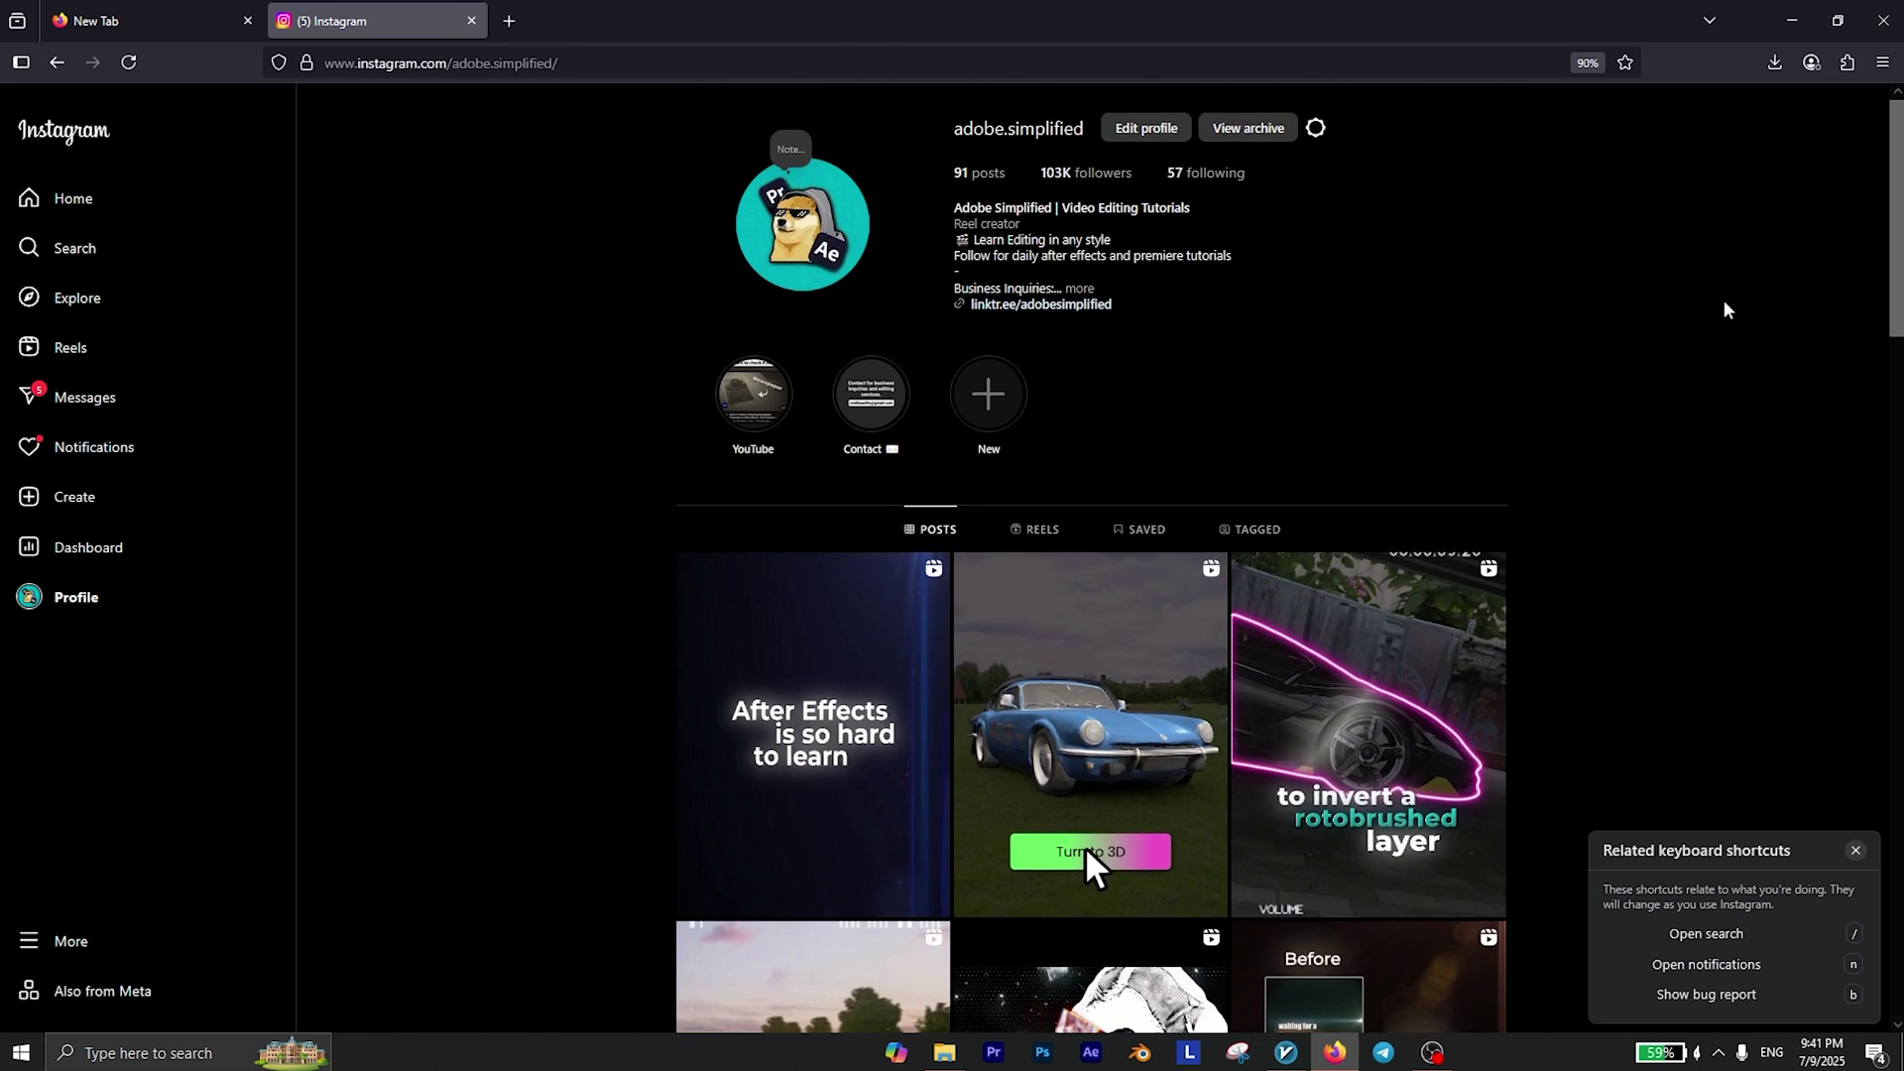
key("ctrl+plus")
key("ctrl+minus")
key("ctrl+plus")
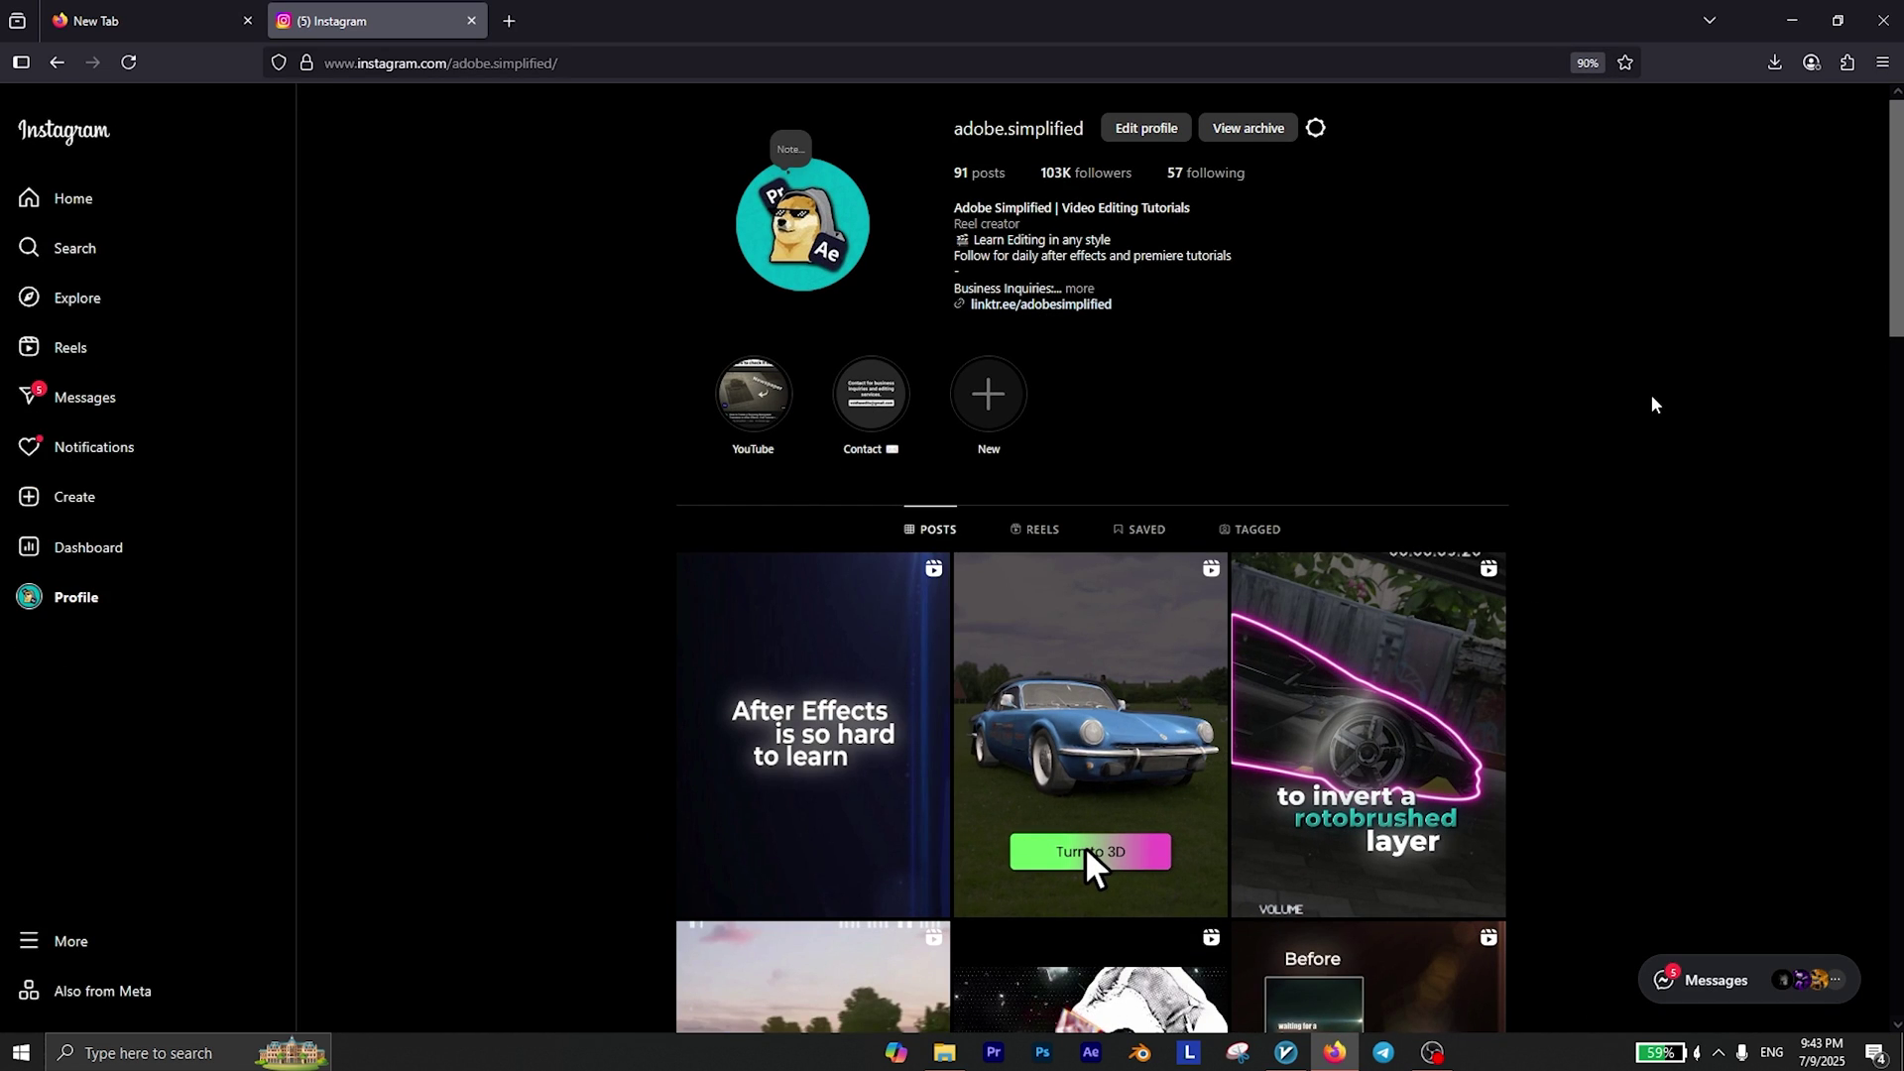
Capture the whole screen with the Instagram profile and save the capture as a PNG named "screnn shot" in Saved Pictures.
key("super+shift+s")
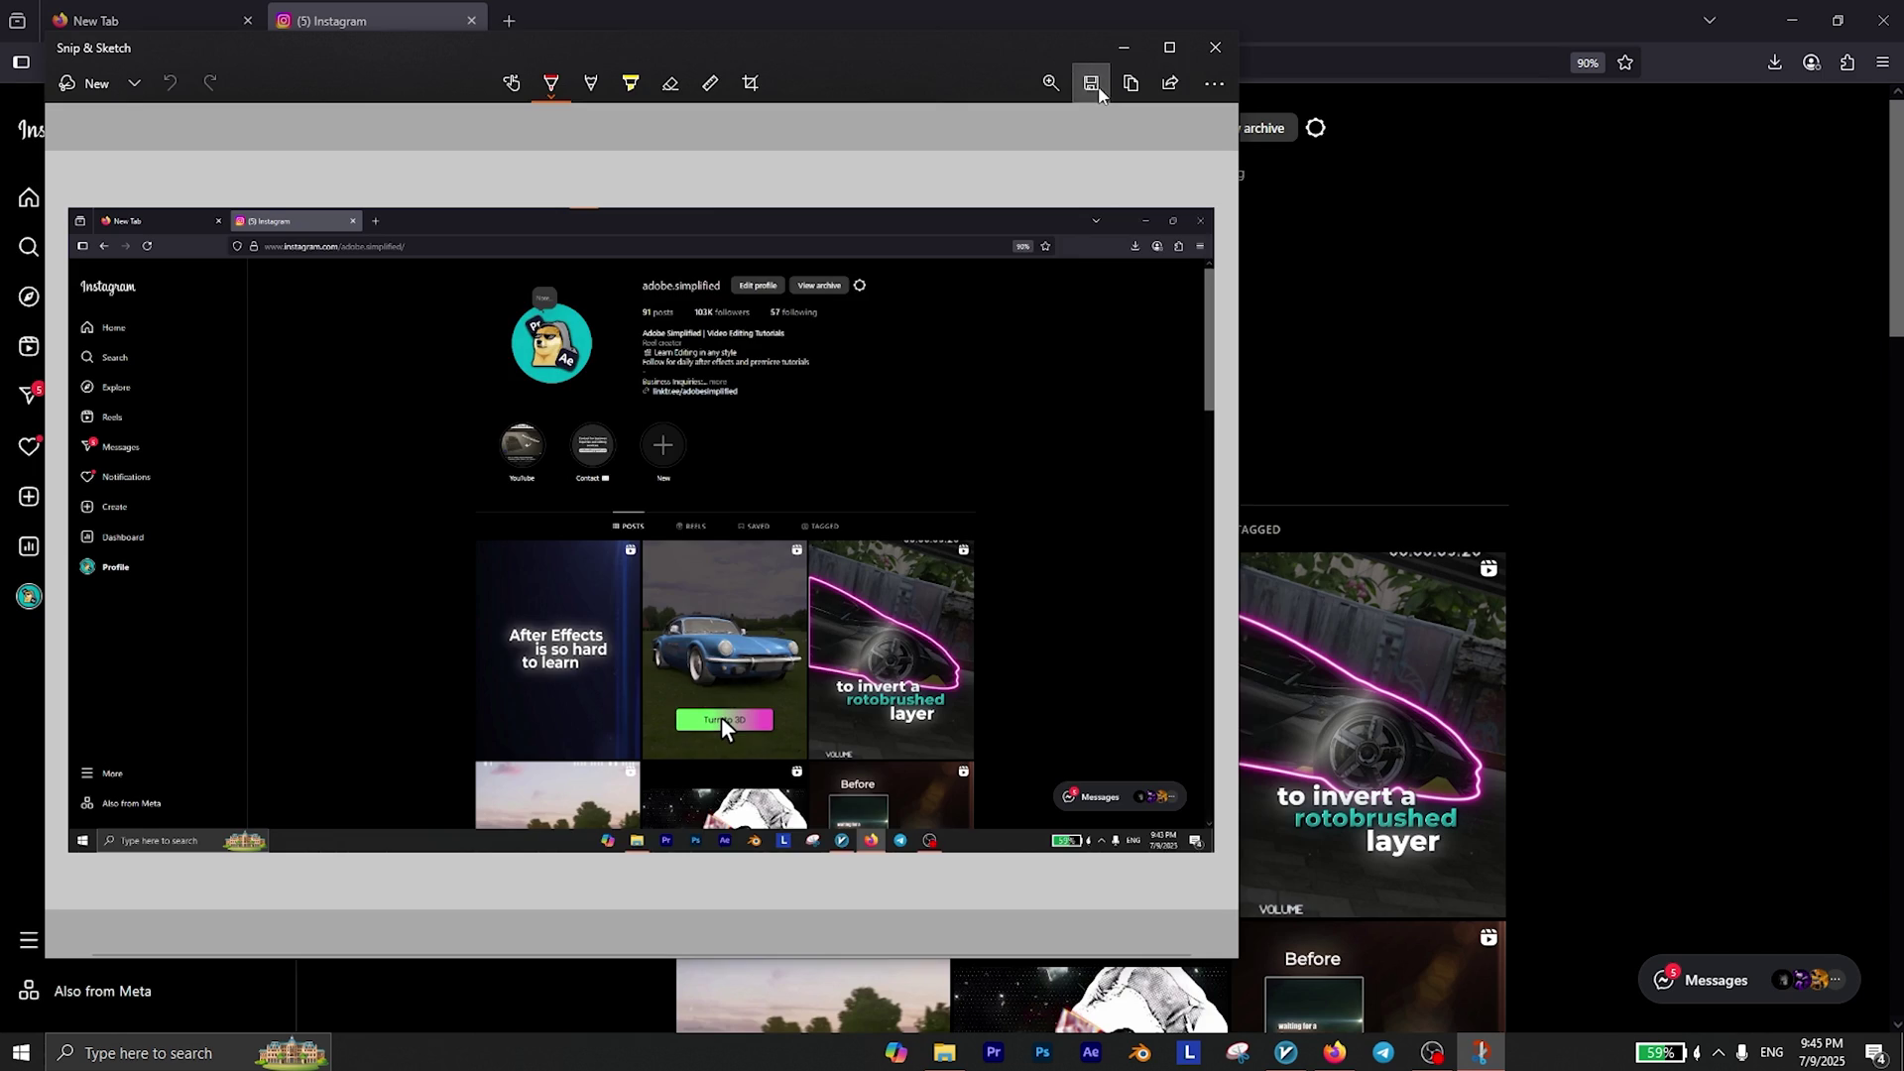
left_click(1091, 84)
type("screnn shot")
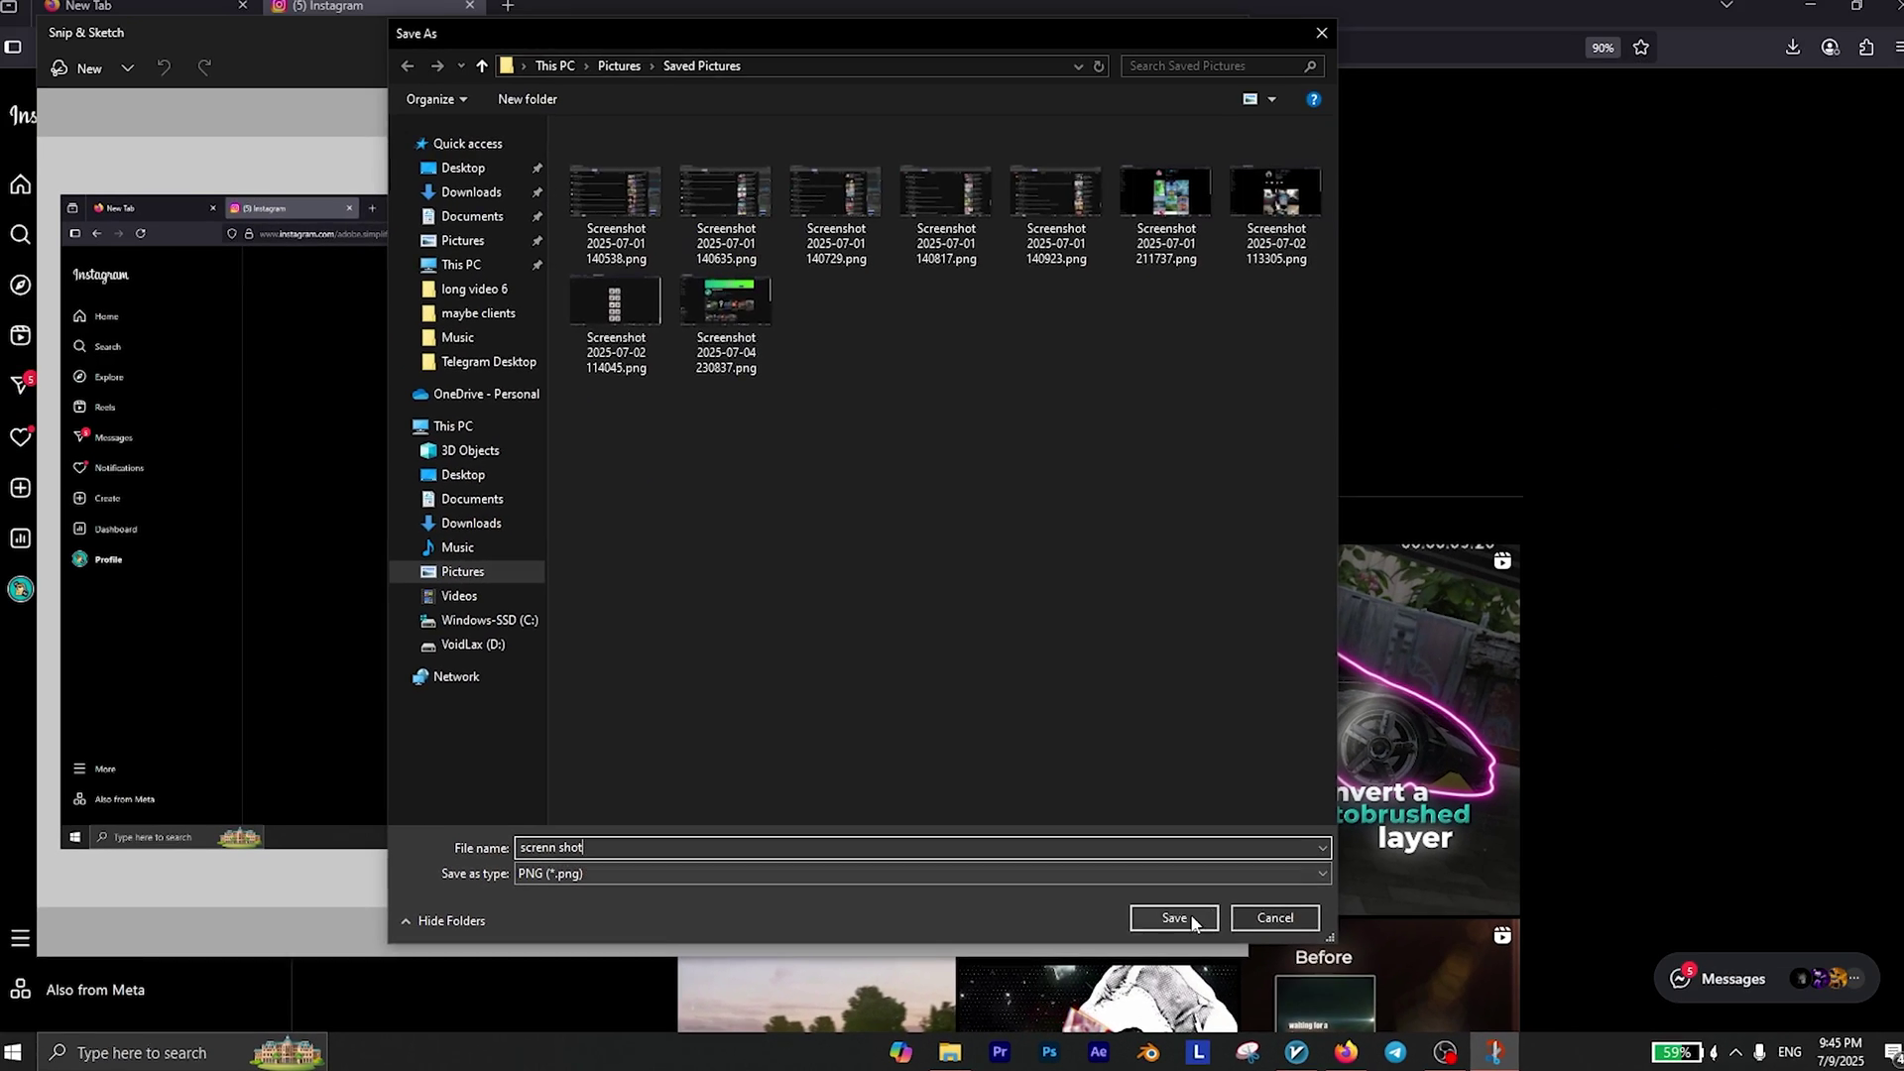
left_click(1550, 821)
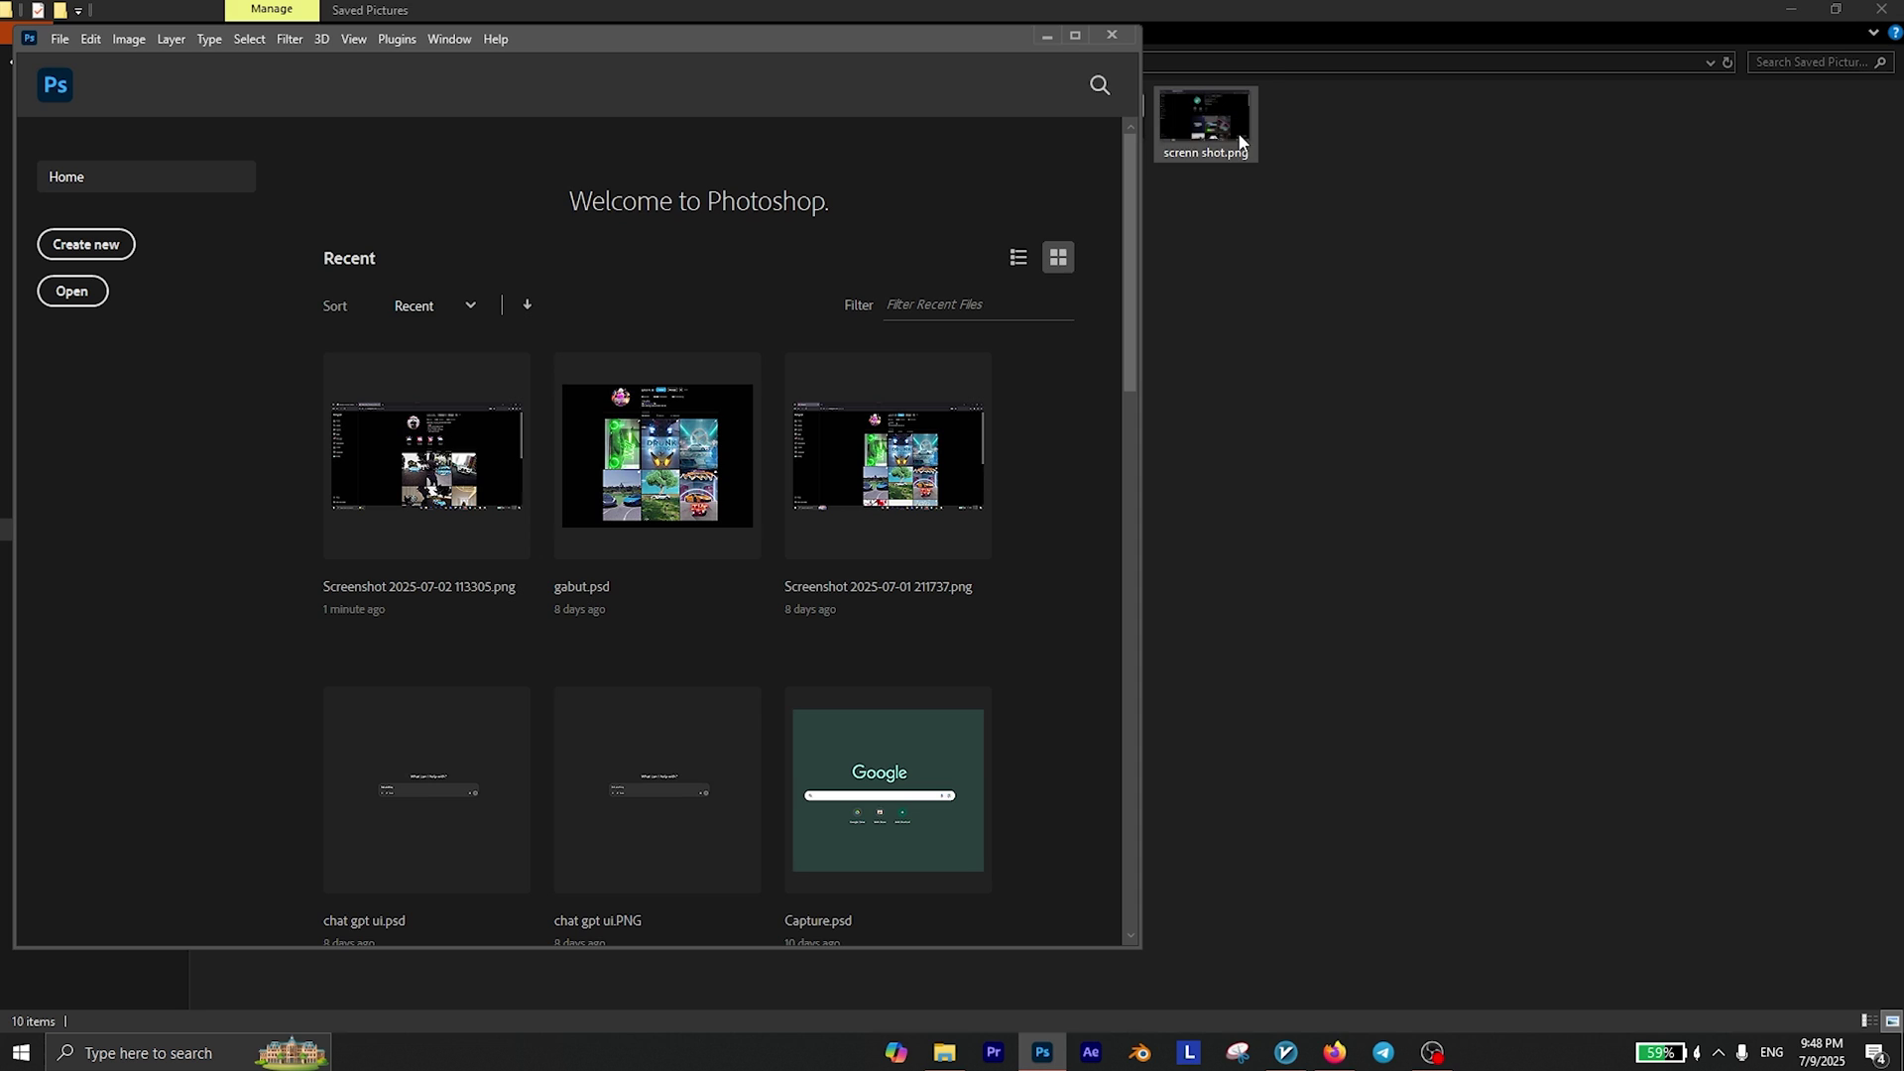
Open screnn shot.png in Photoshop and crop it to the profile header and posts, about 1023 × 945 px.
left_click_drag(1241, 142, 297, 348)
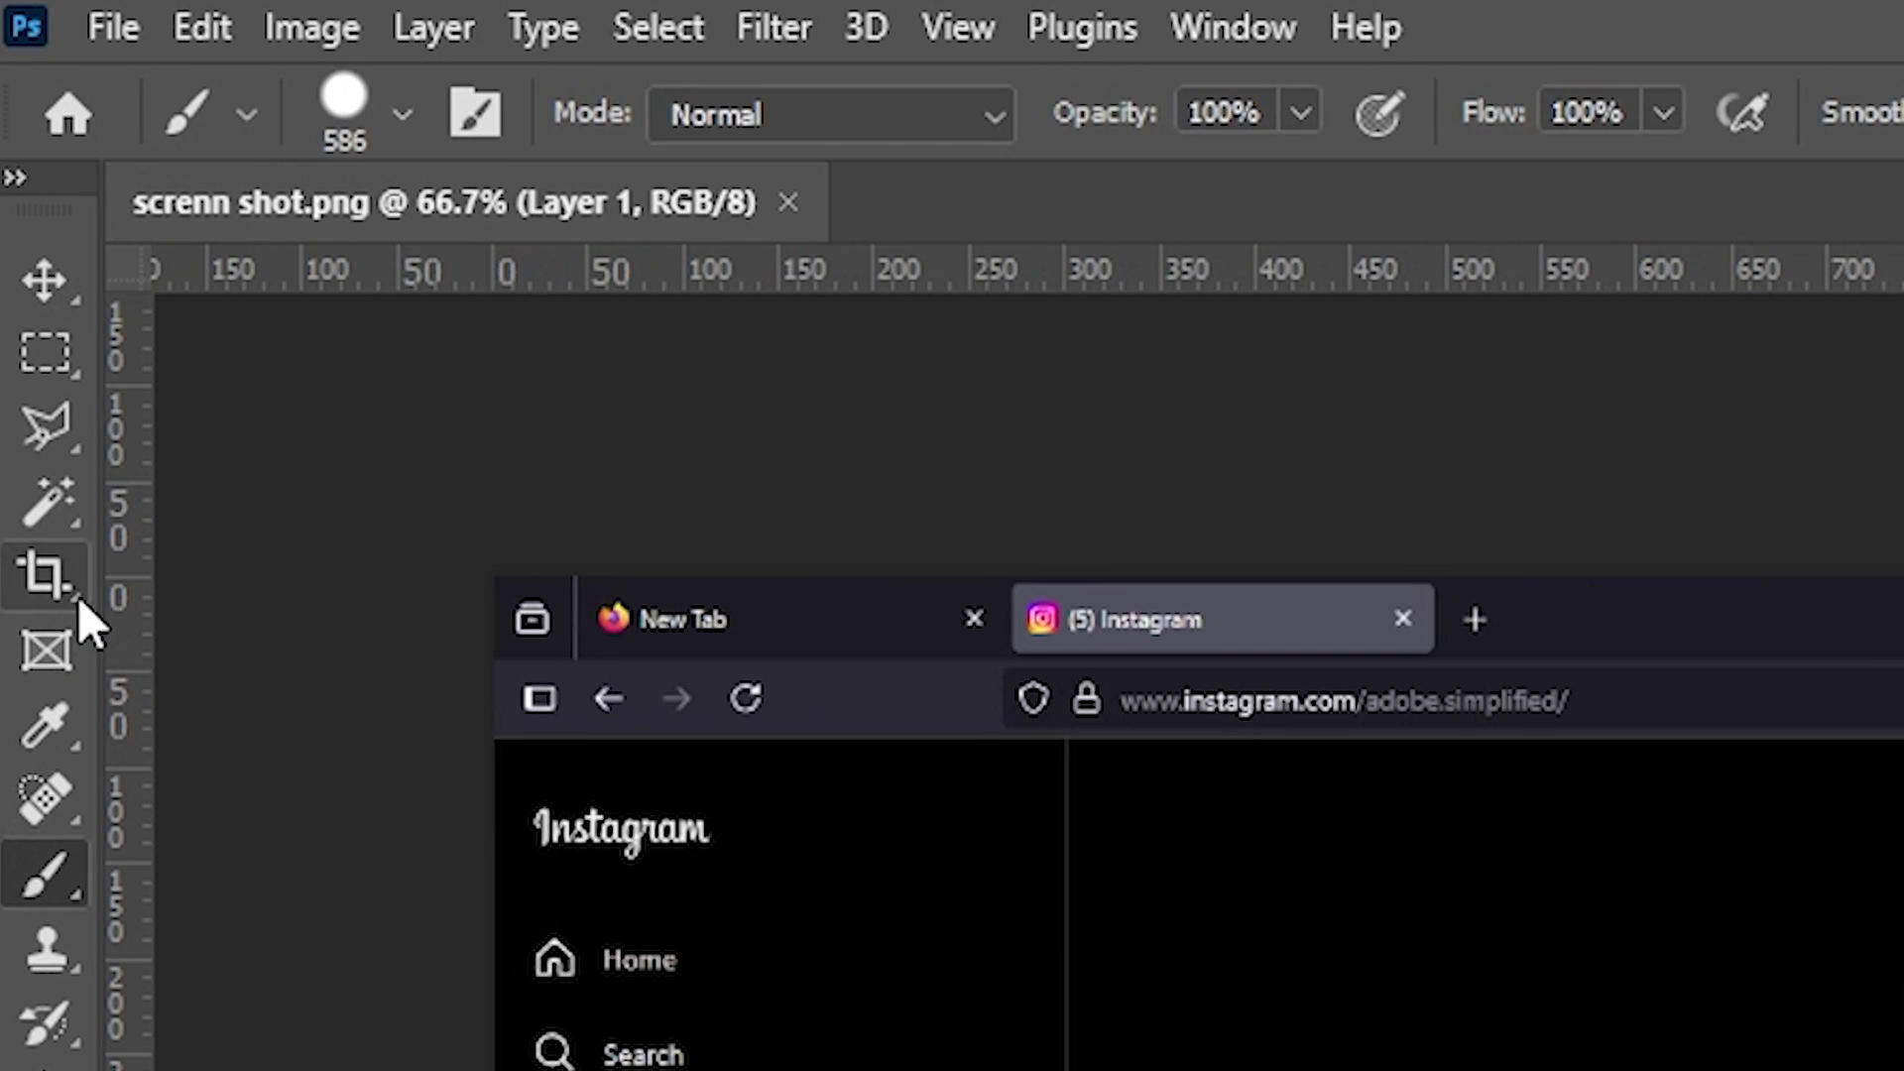
left_click(23, 205)
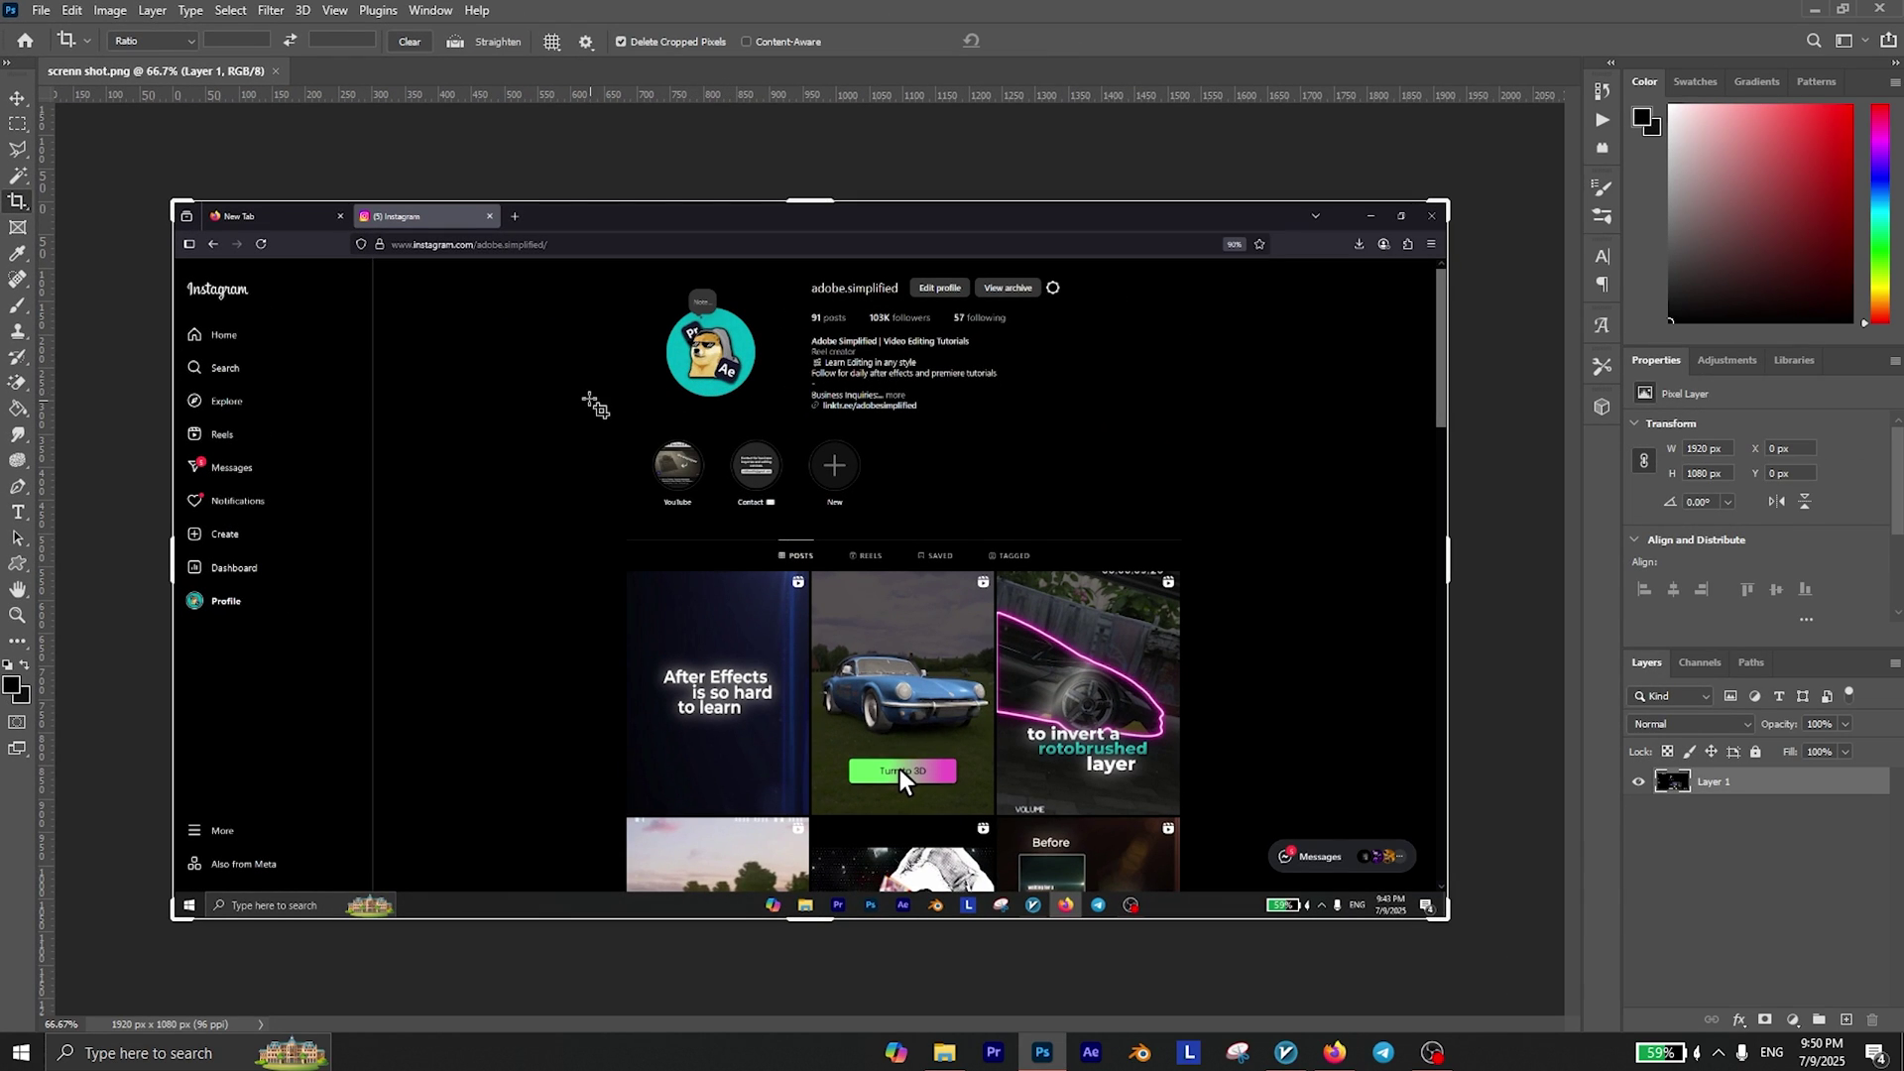
left_click_drag(173, 562, 309, 562)
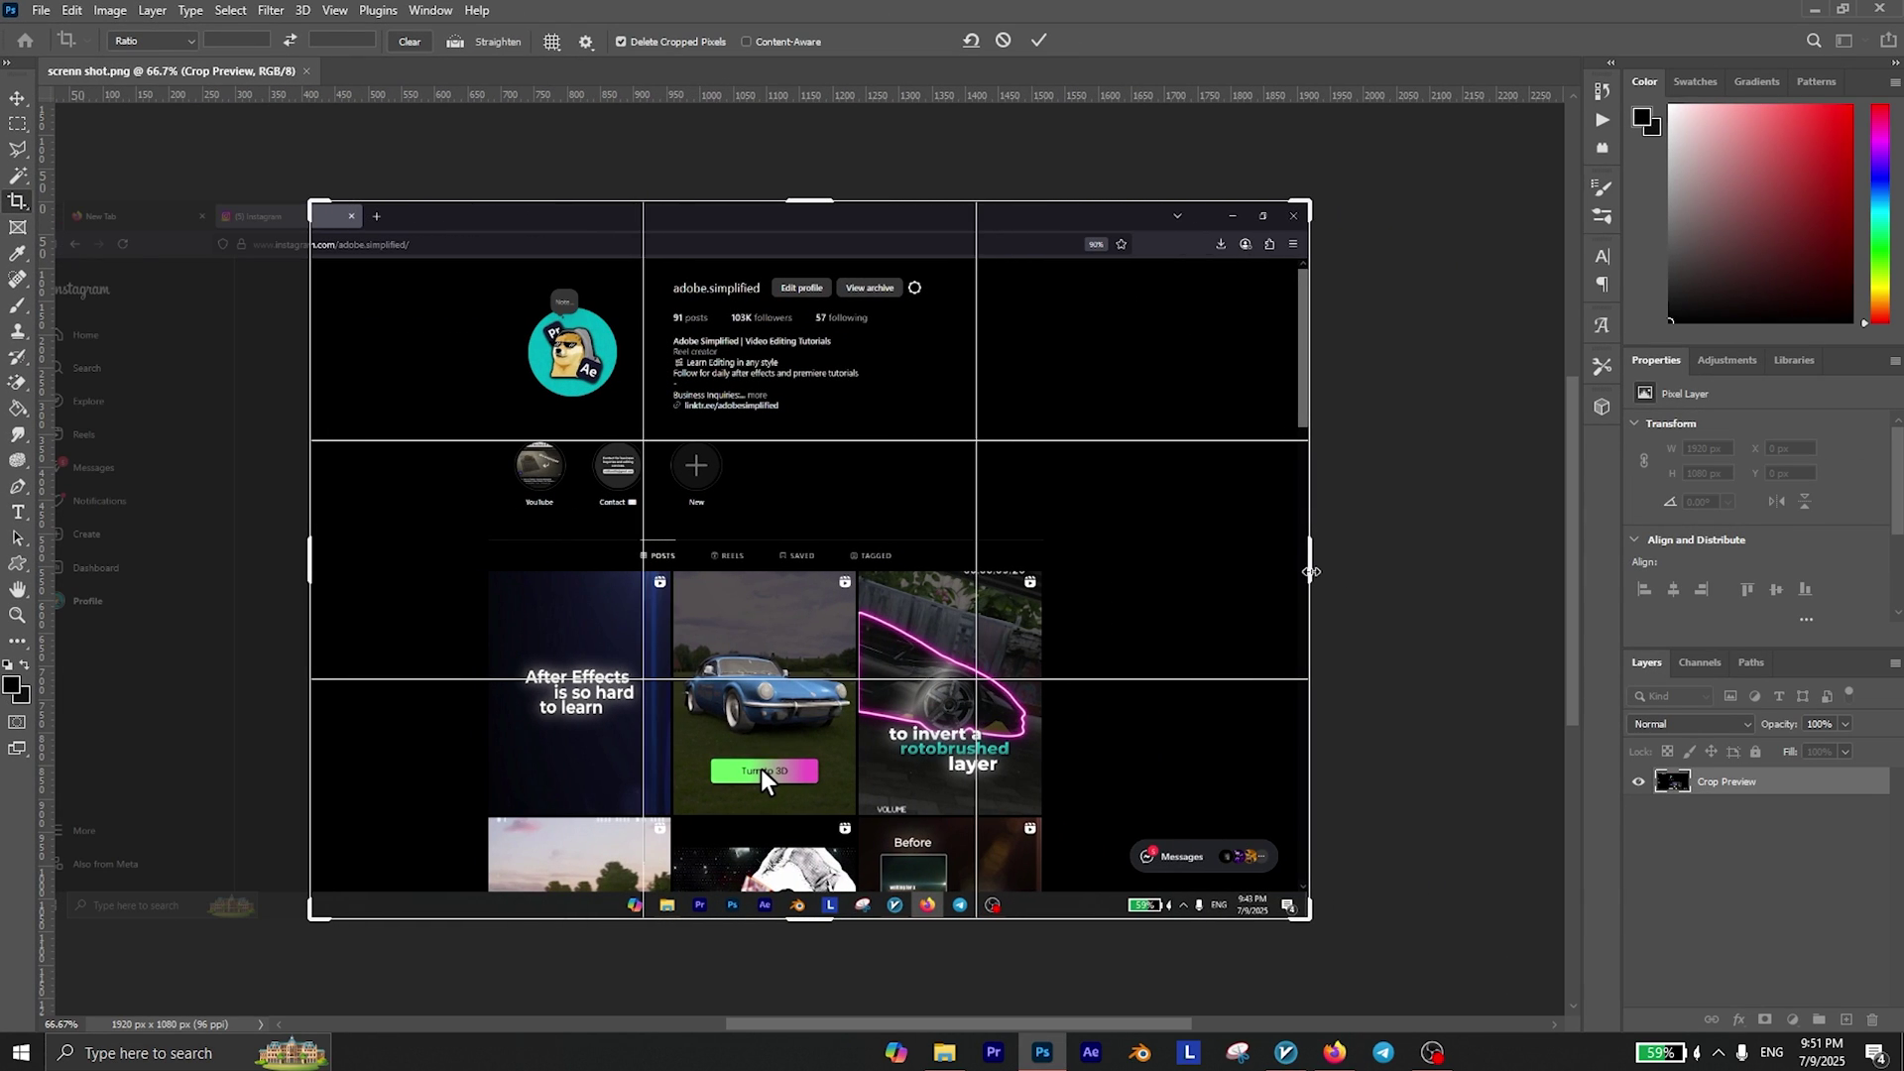
left_click_drag(1311, 571, 1207, 568)
left_click_drag(812, 202, 811, 230)
left_click_drag(812, 889, 812, 875)
left_click_drag(413, 565, 467, 566)
key("Return")
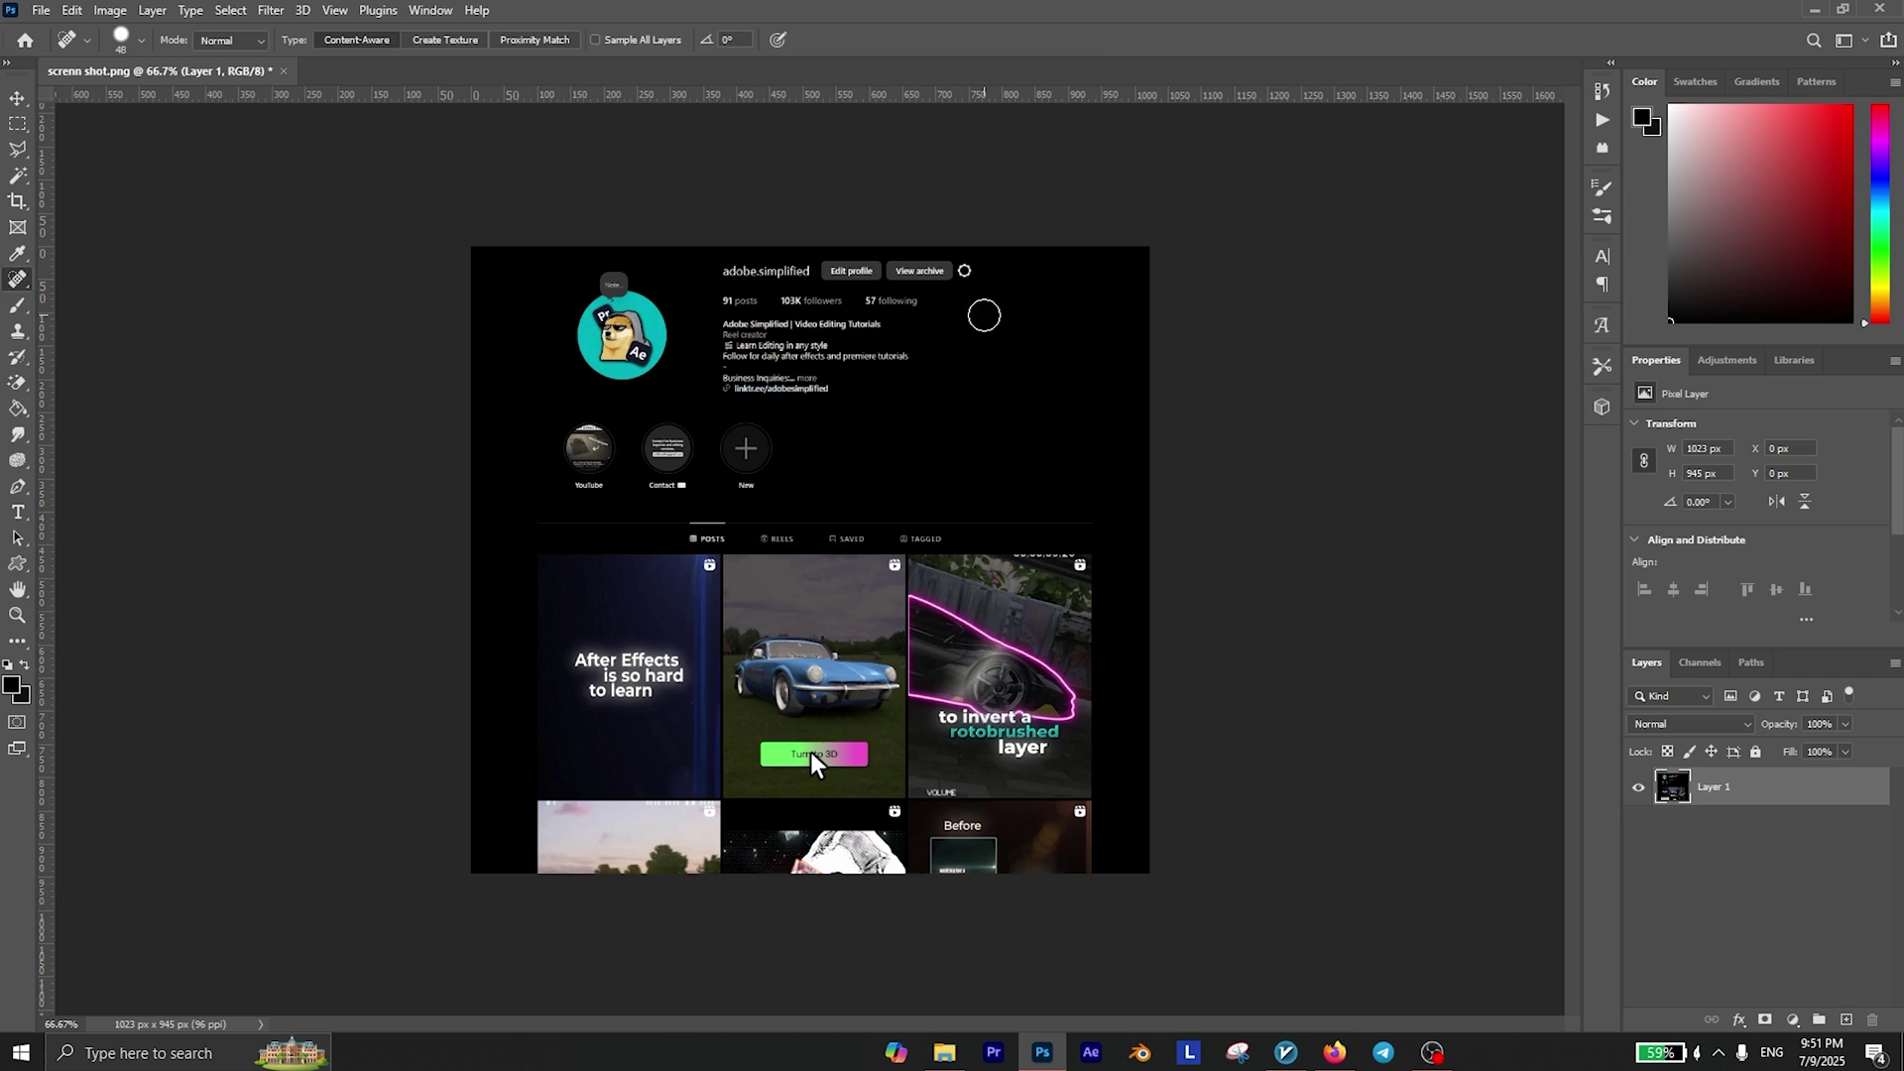
Copy a marquee area of about 187 × 187 px around the profile picture to its own layer and check the layer's visibility.
left_click(18, 124)
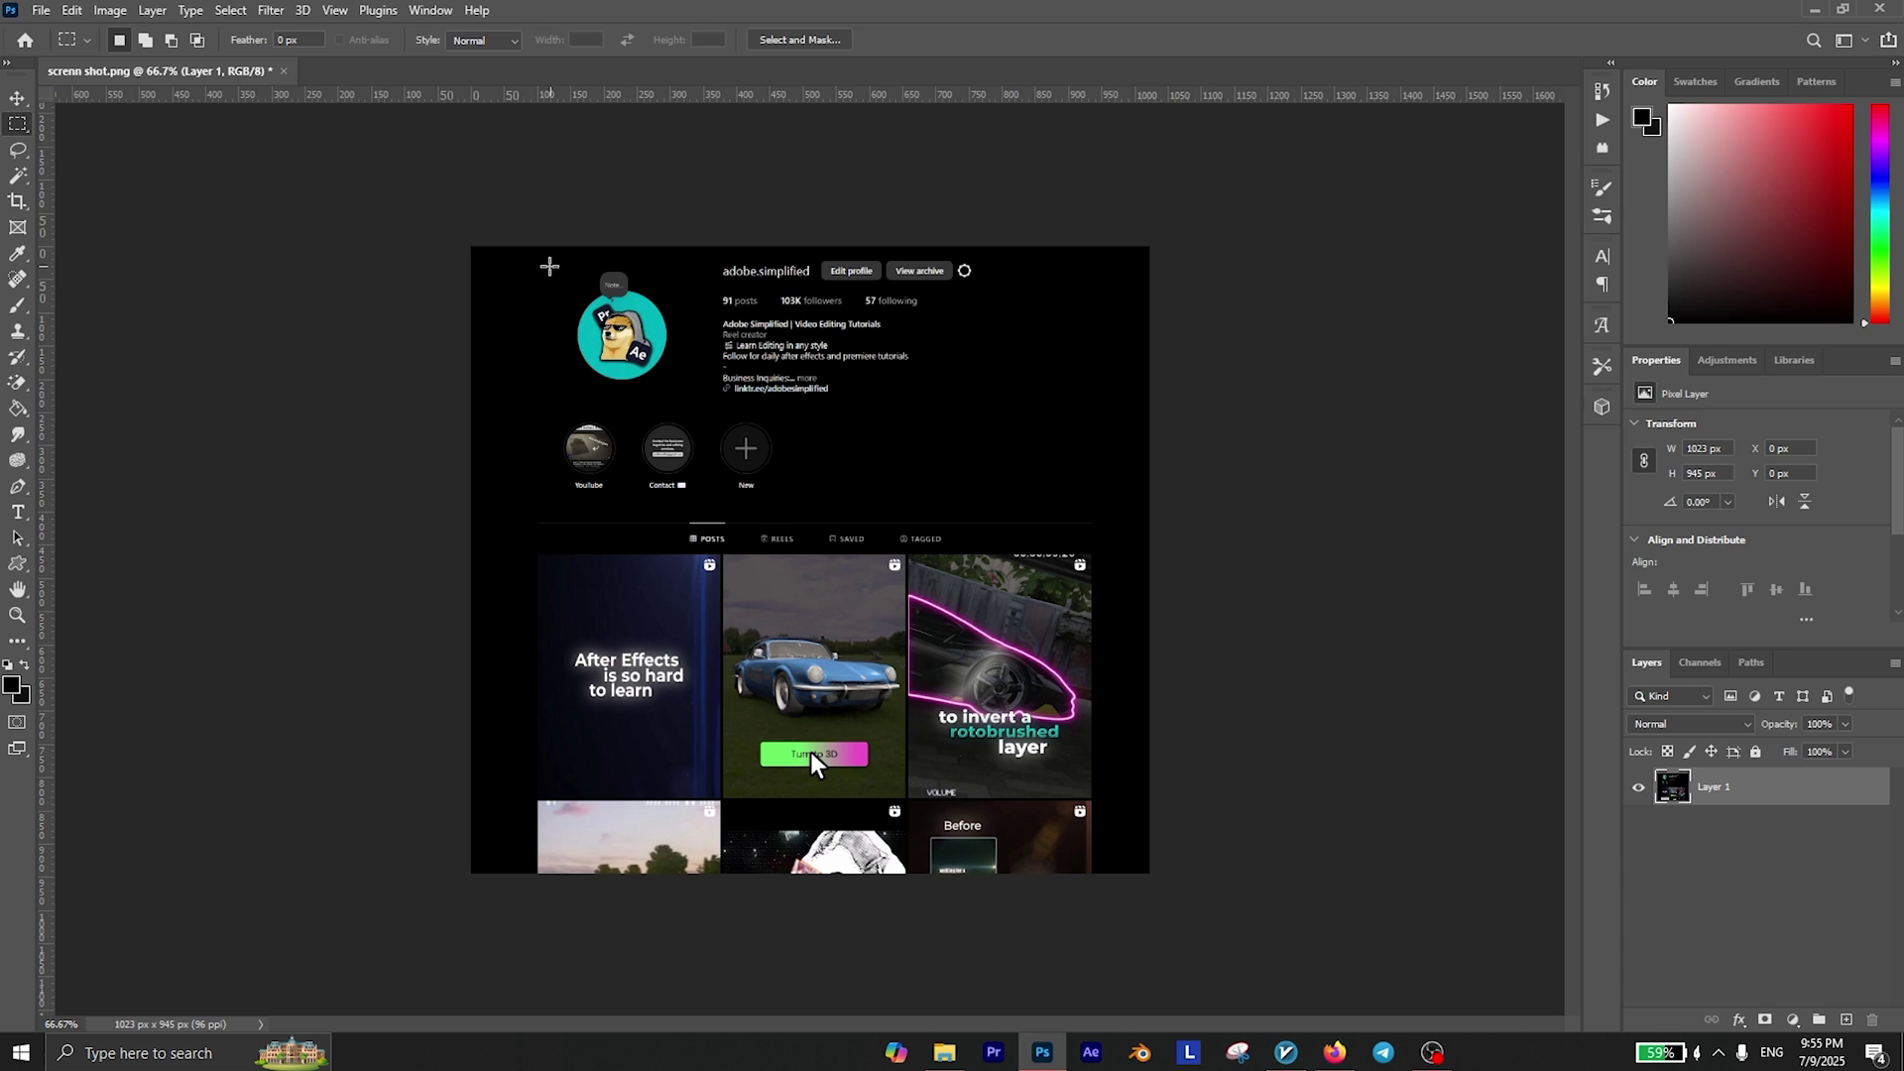
left_click_drag(558, 265, 683, 389)
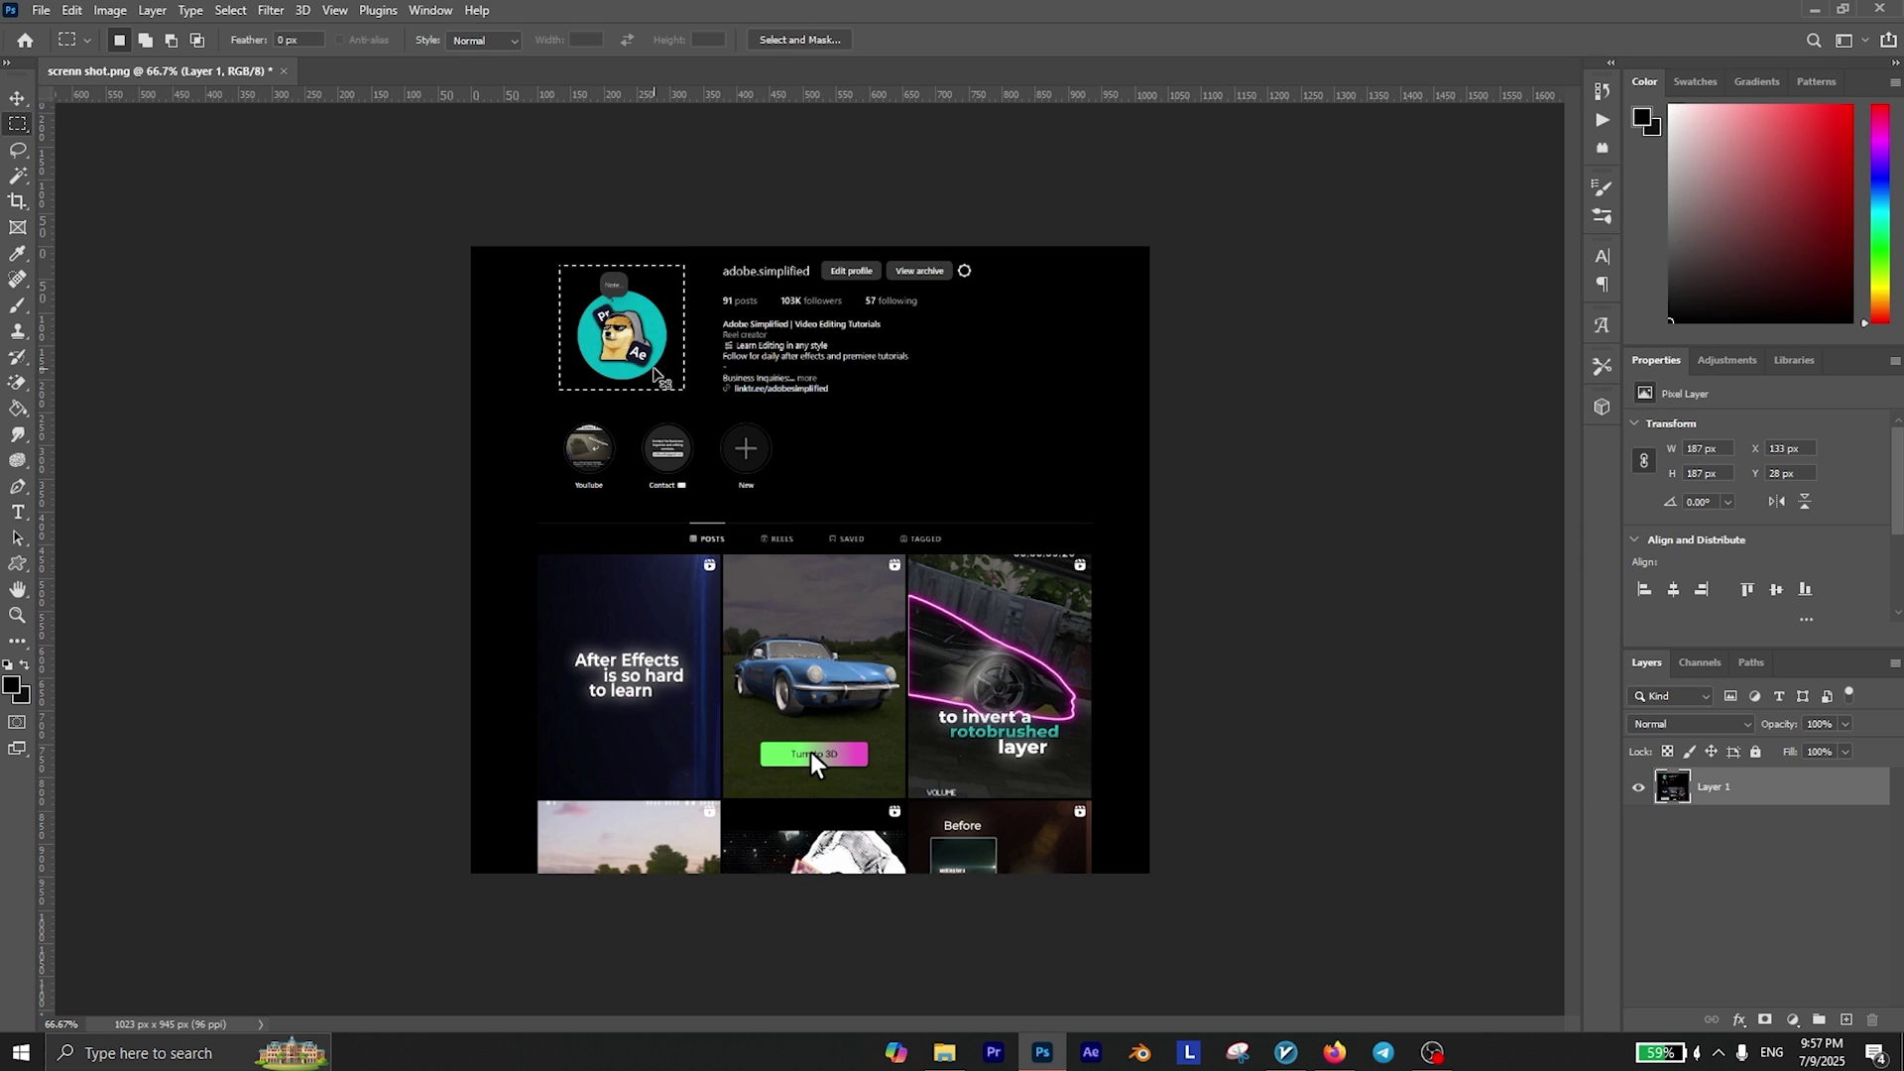
key("ctrl+j")
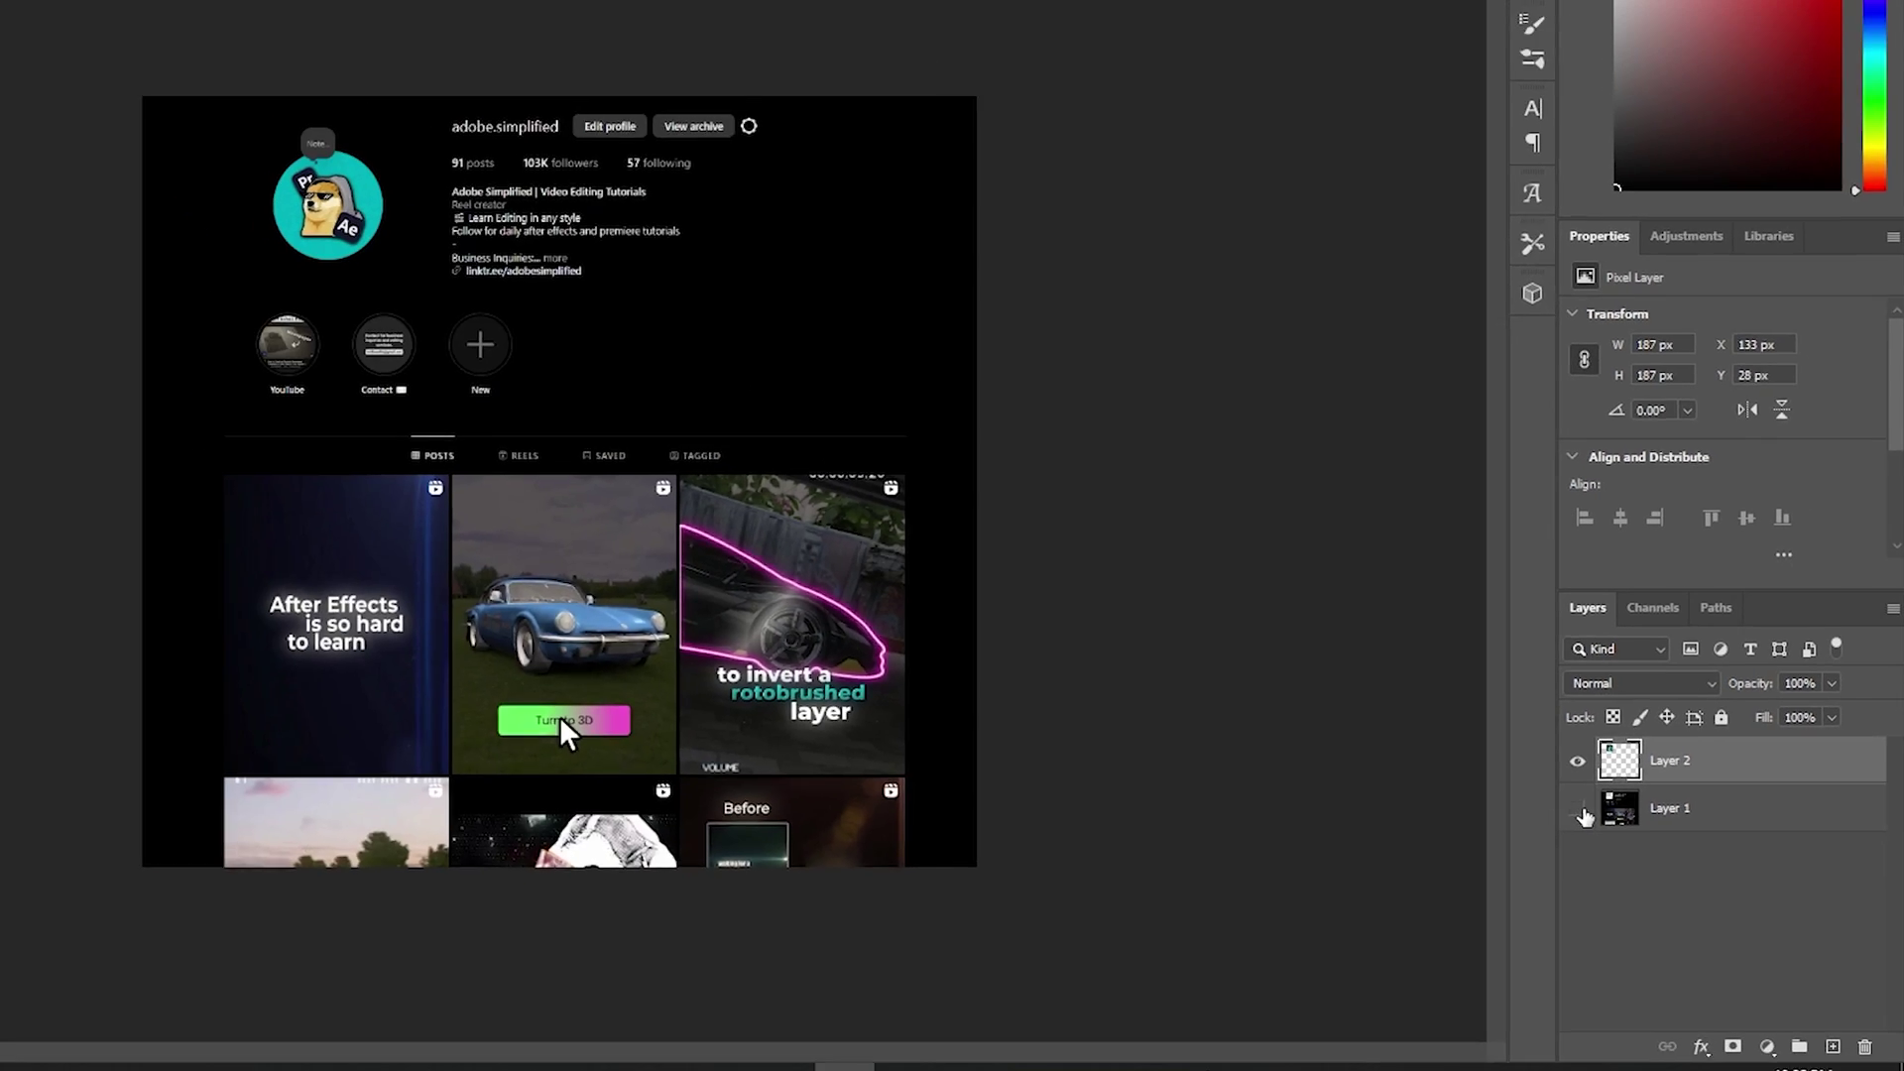
left_click(1180, 689)
left_click(1641, 826)
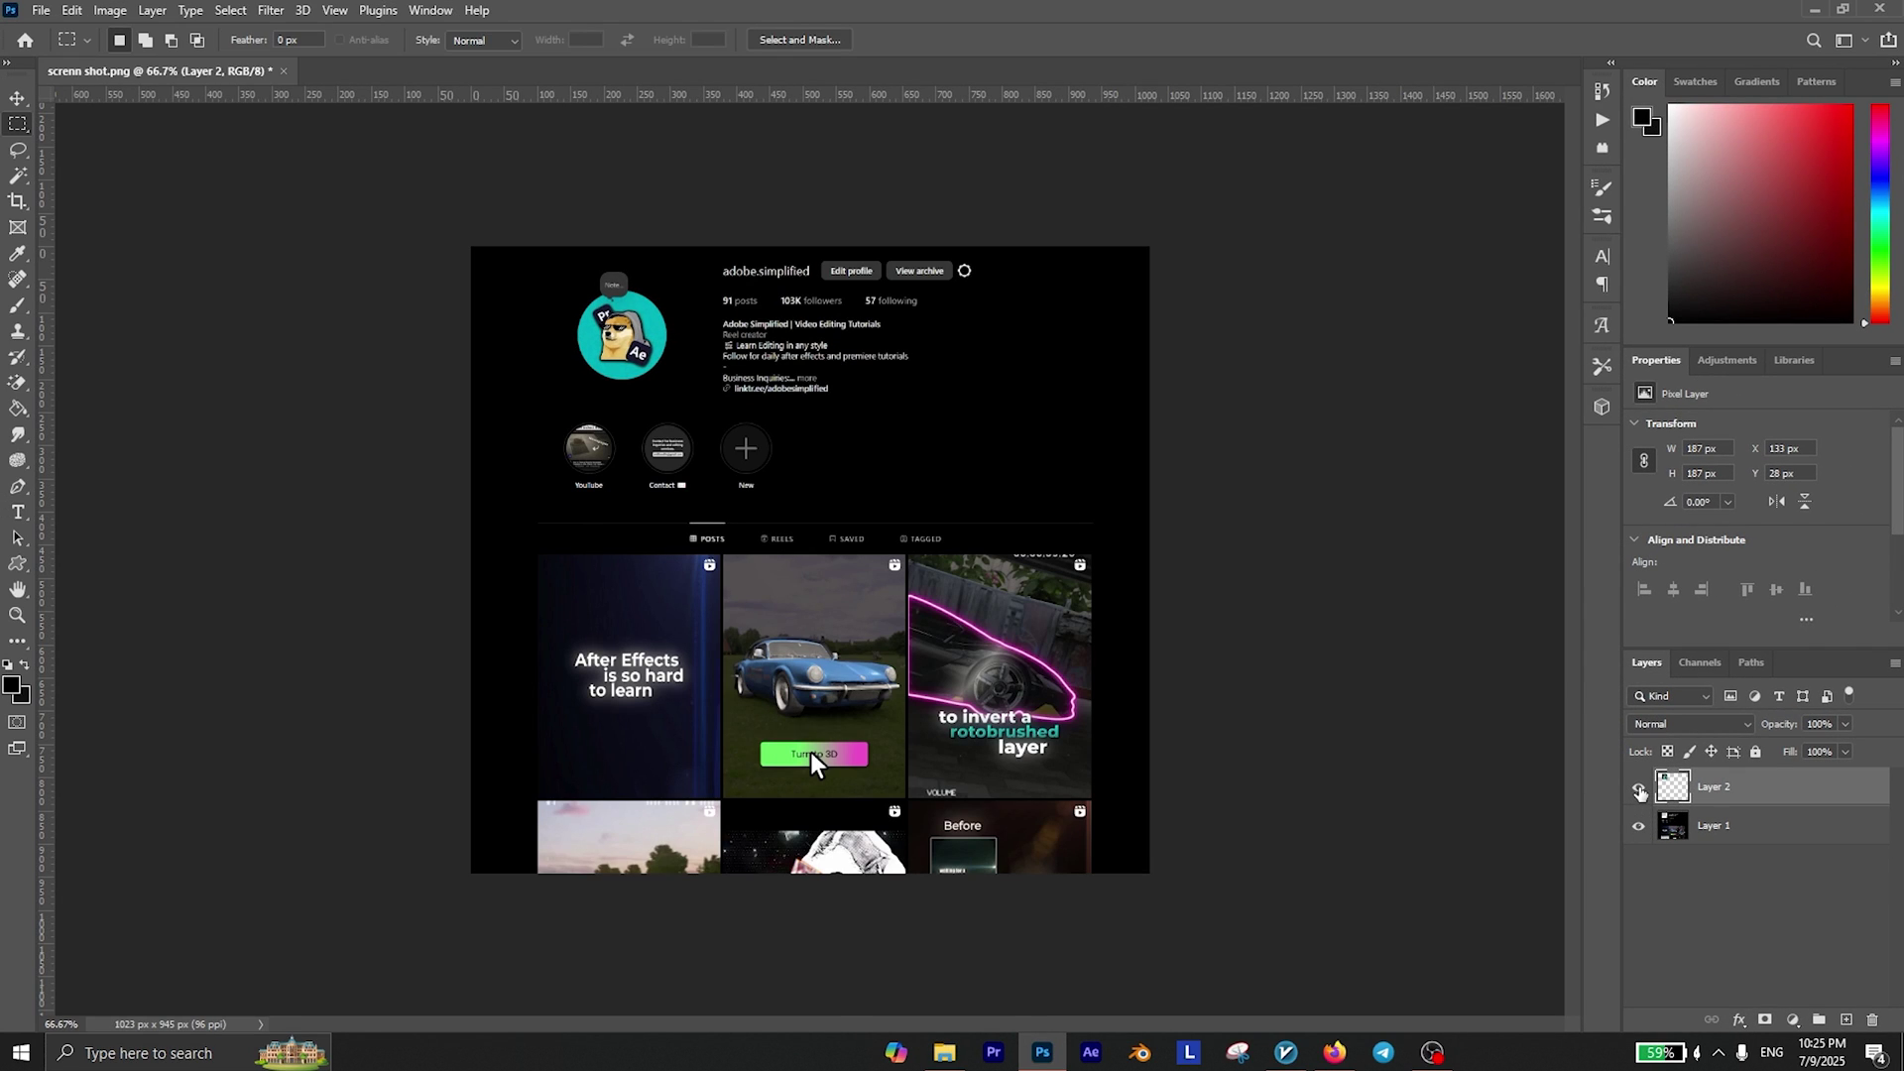
left_click(1639, 787)
left_click(1639, 787)
Rename the layer holding the profile picture to "profile".
double_click(1714, 786)
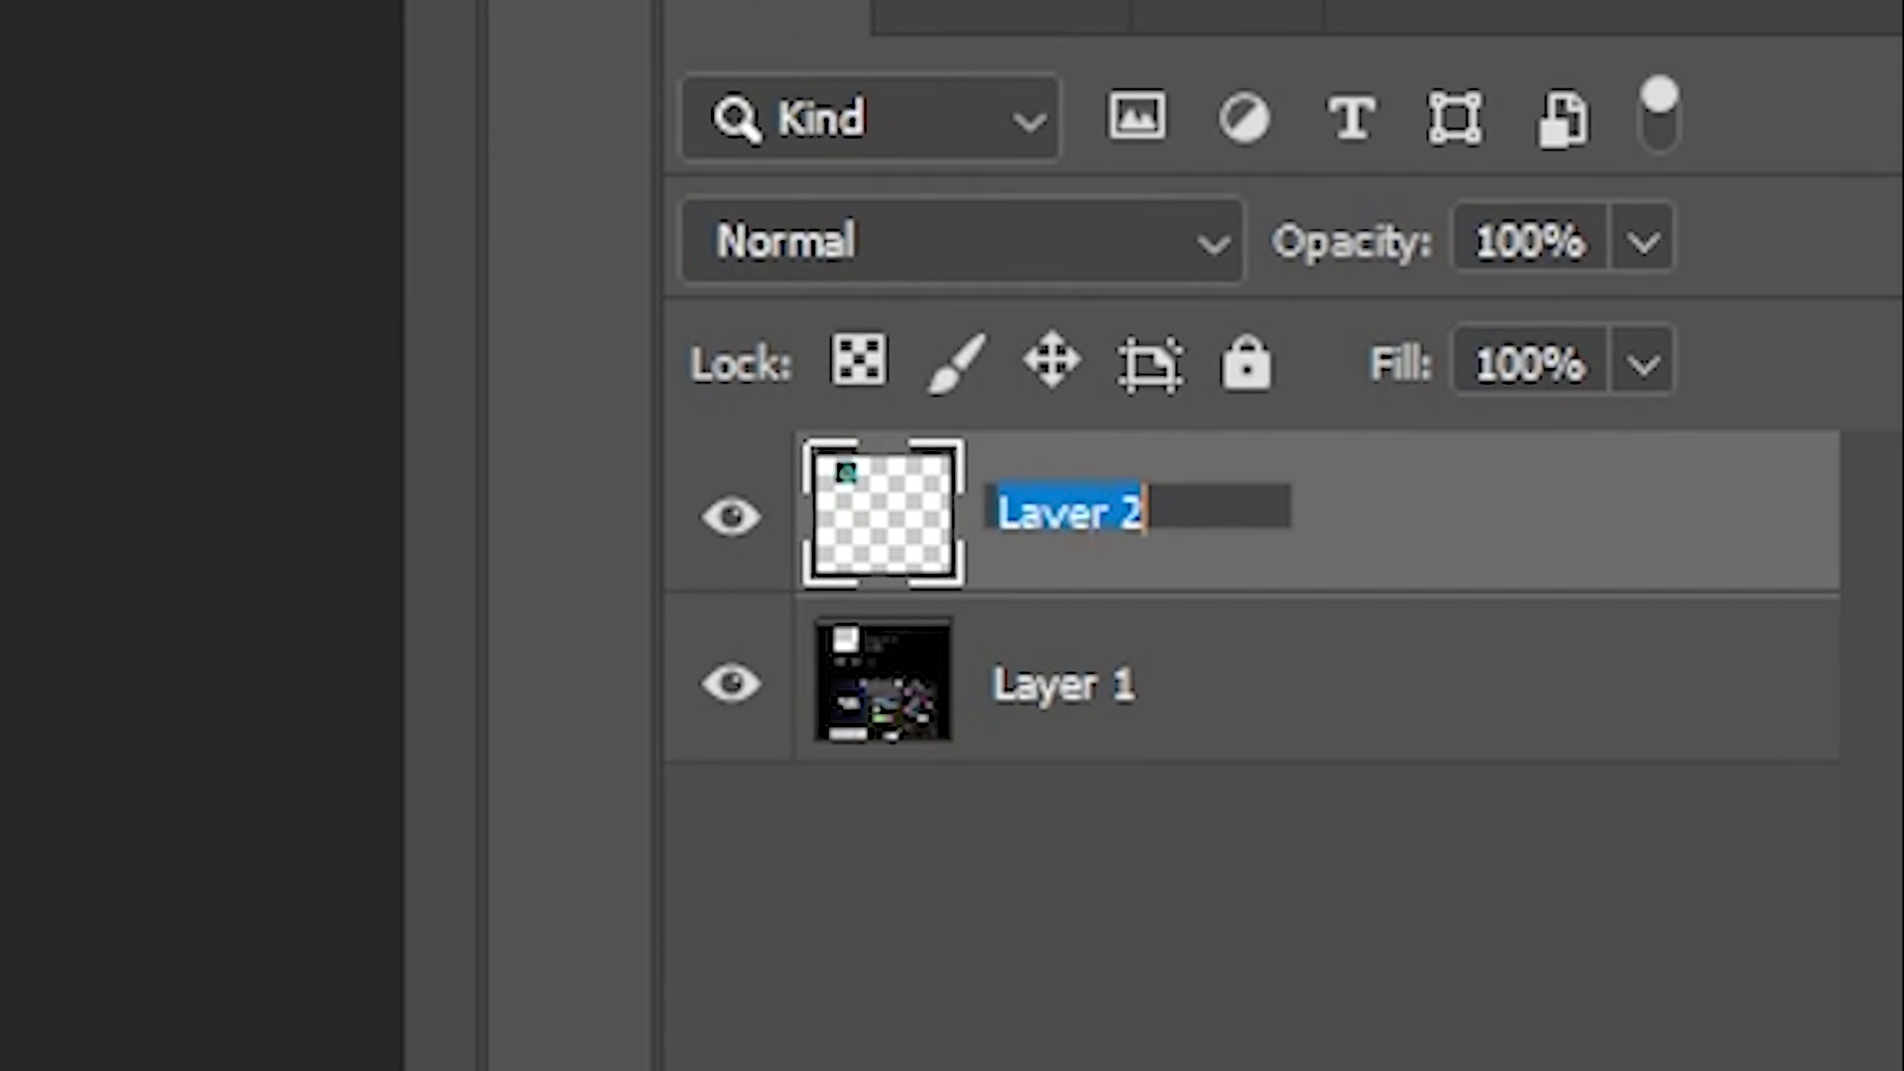
type("profile")
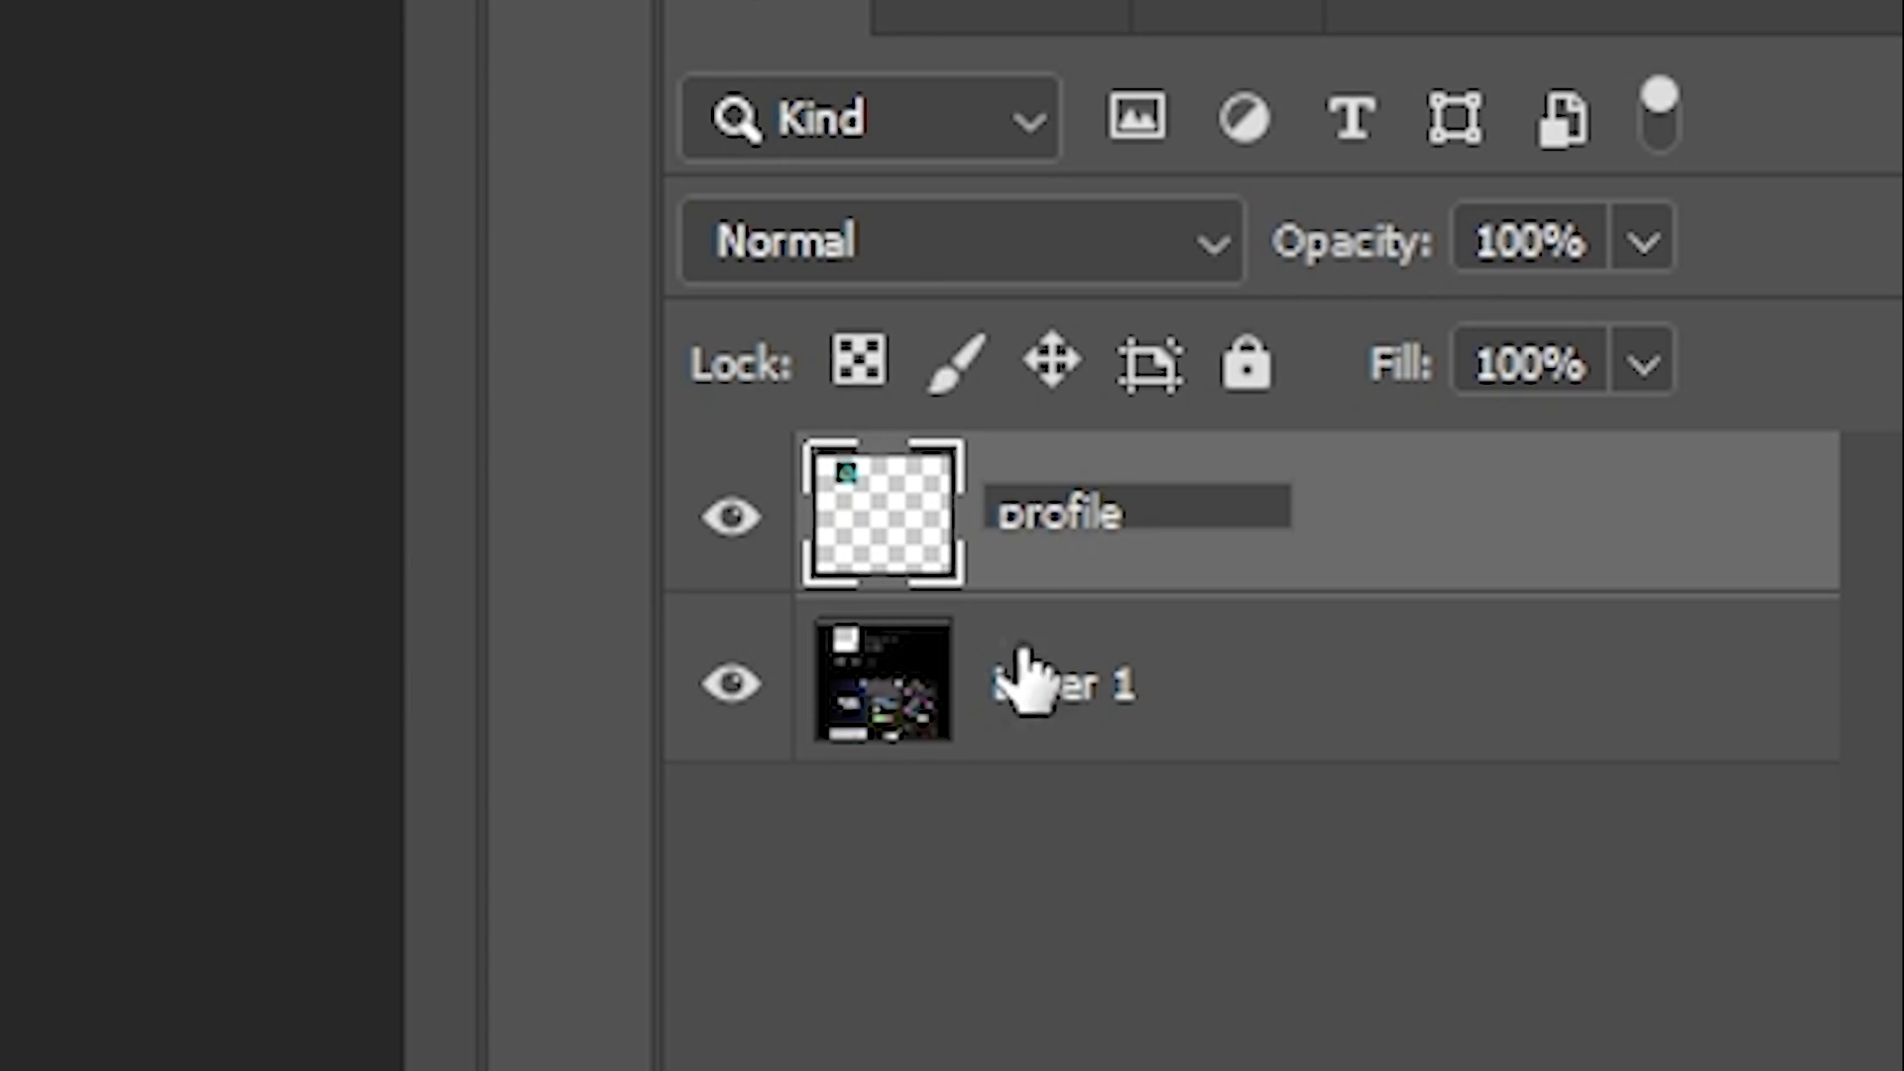
left_click(1041, 1059)
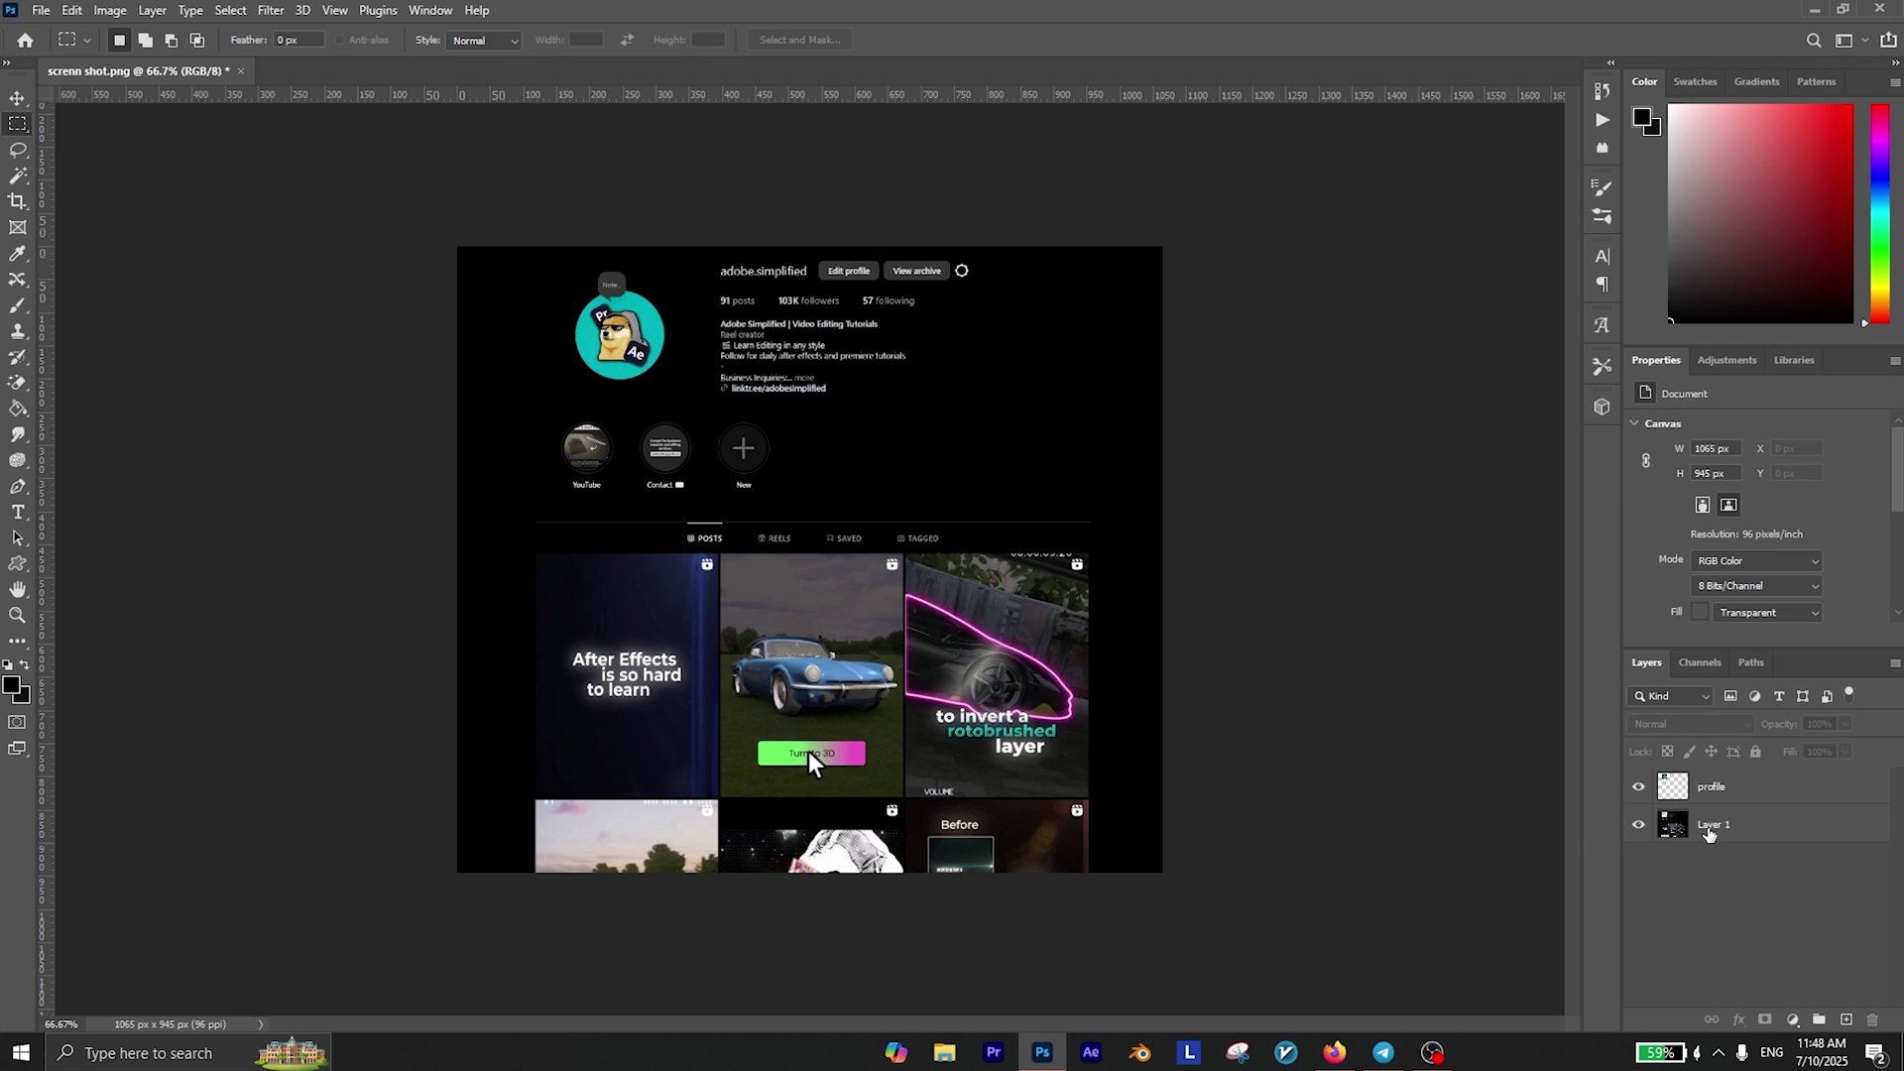
Copy the account name area of Layer 1, about 146 × 41 px, to a new layer and marquee-select the Edit profile button.
left_click(1024, 688)
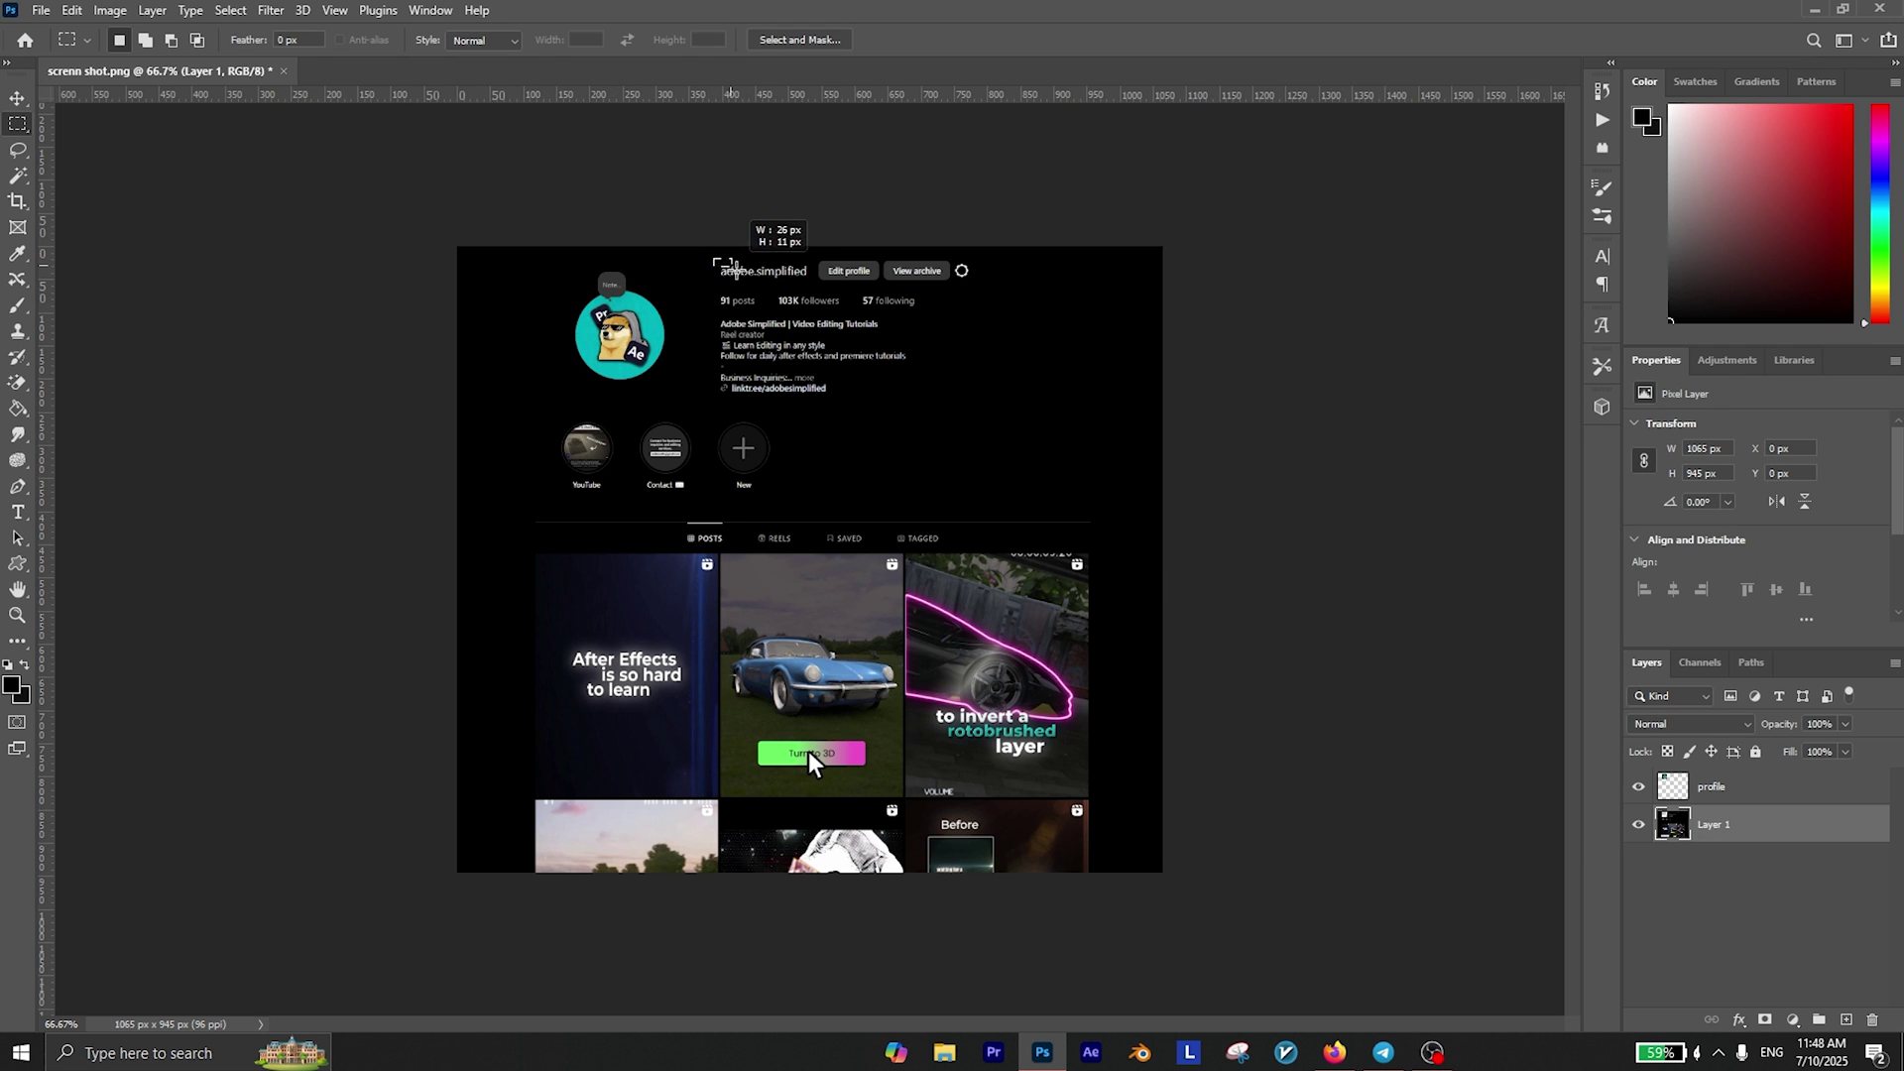
left_click_drag(731, 267, 813, 286)
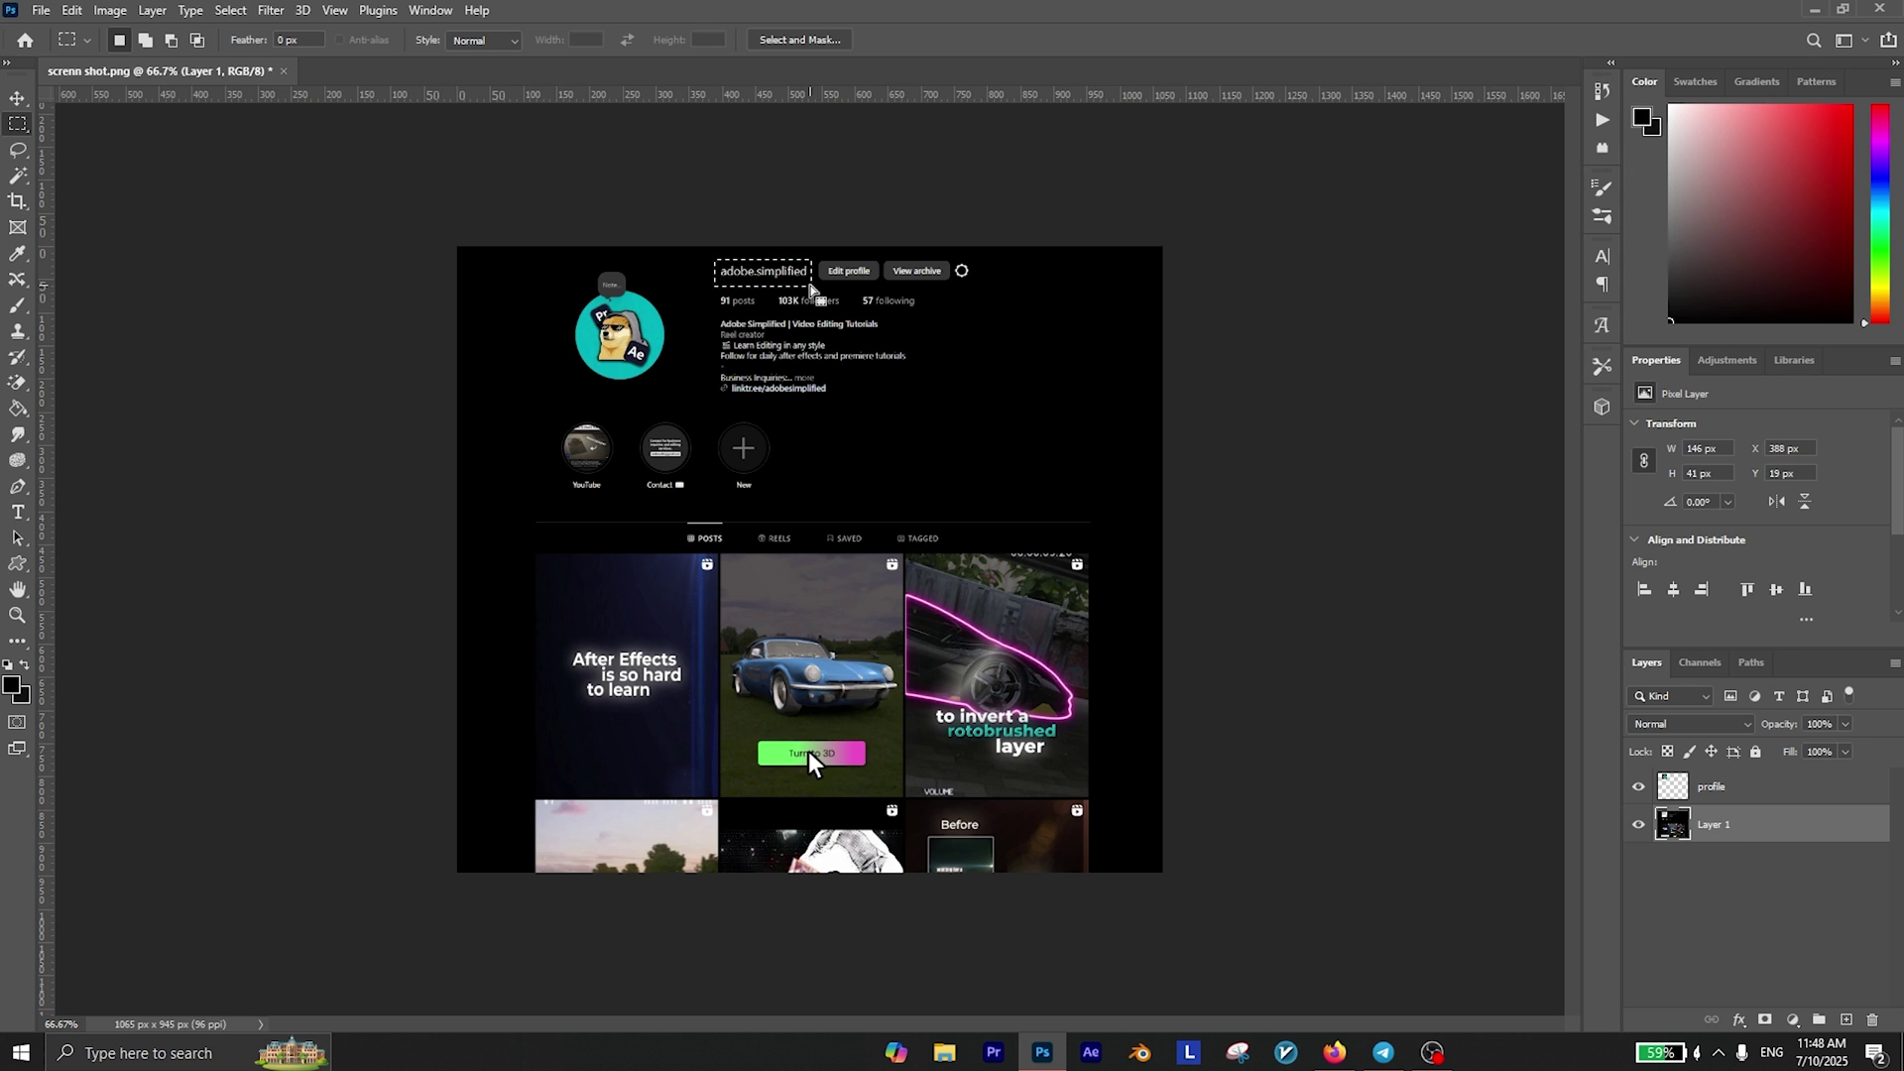
key("ctrl+j")
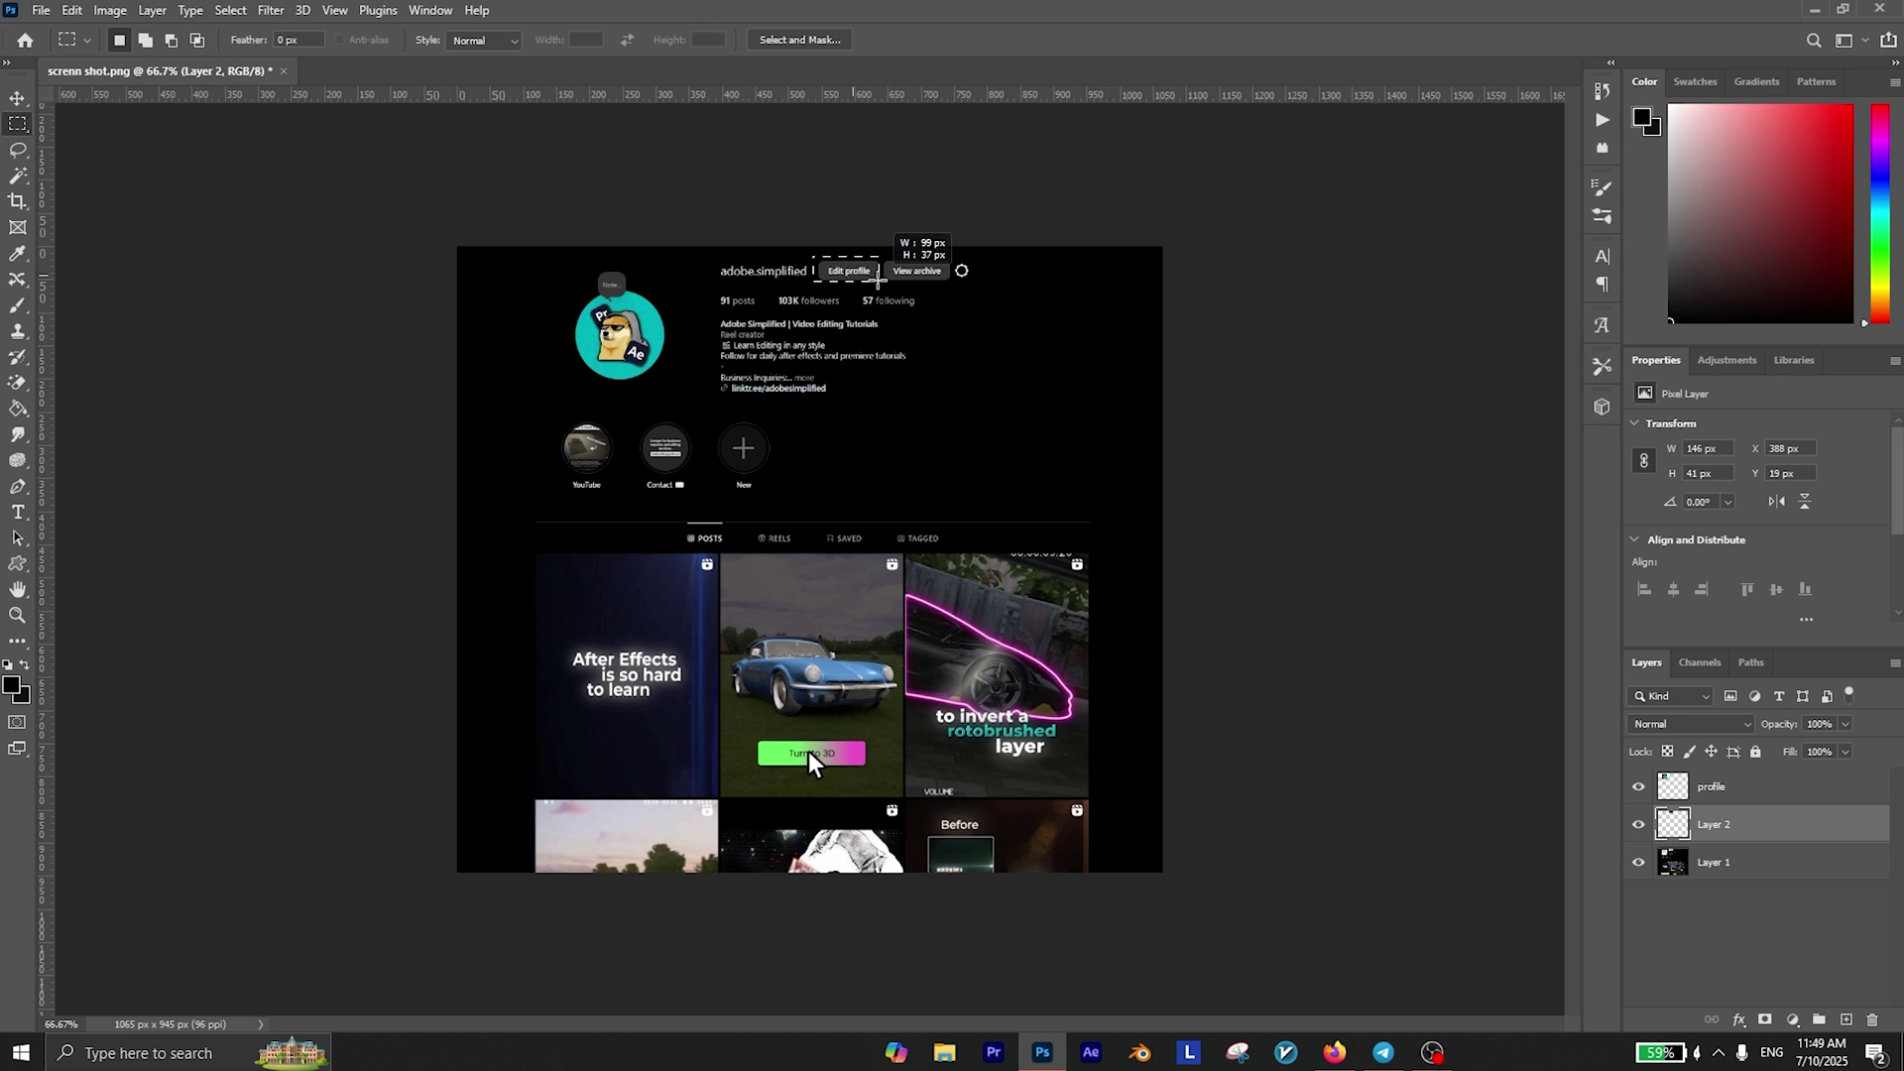
left_click_drag(883, 281, 886, 283)
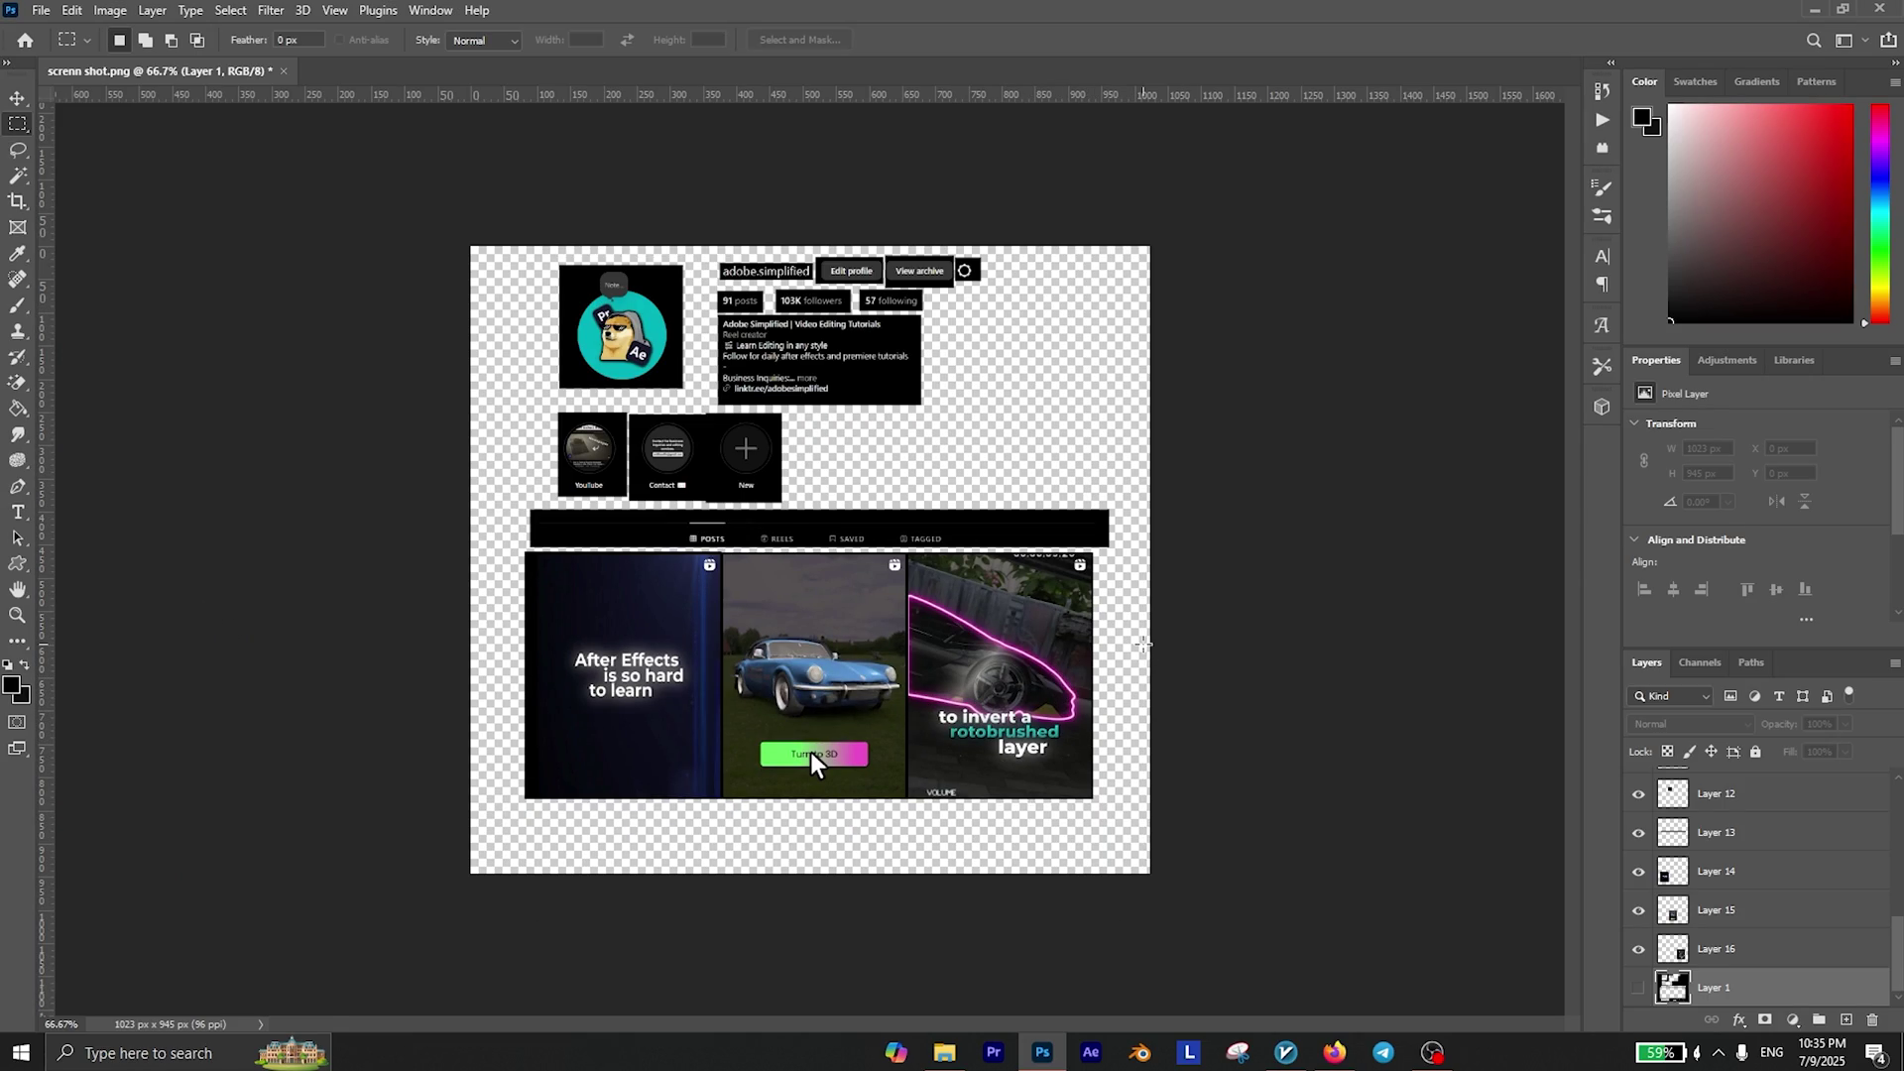
Show Layer 1, paint it solid black with the Brush, and save the document as screnn shot.psd in Saved Pictures.
left_click(1638, 988)
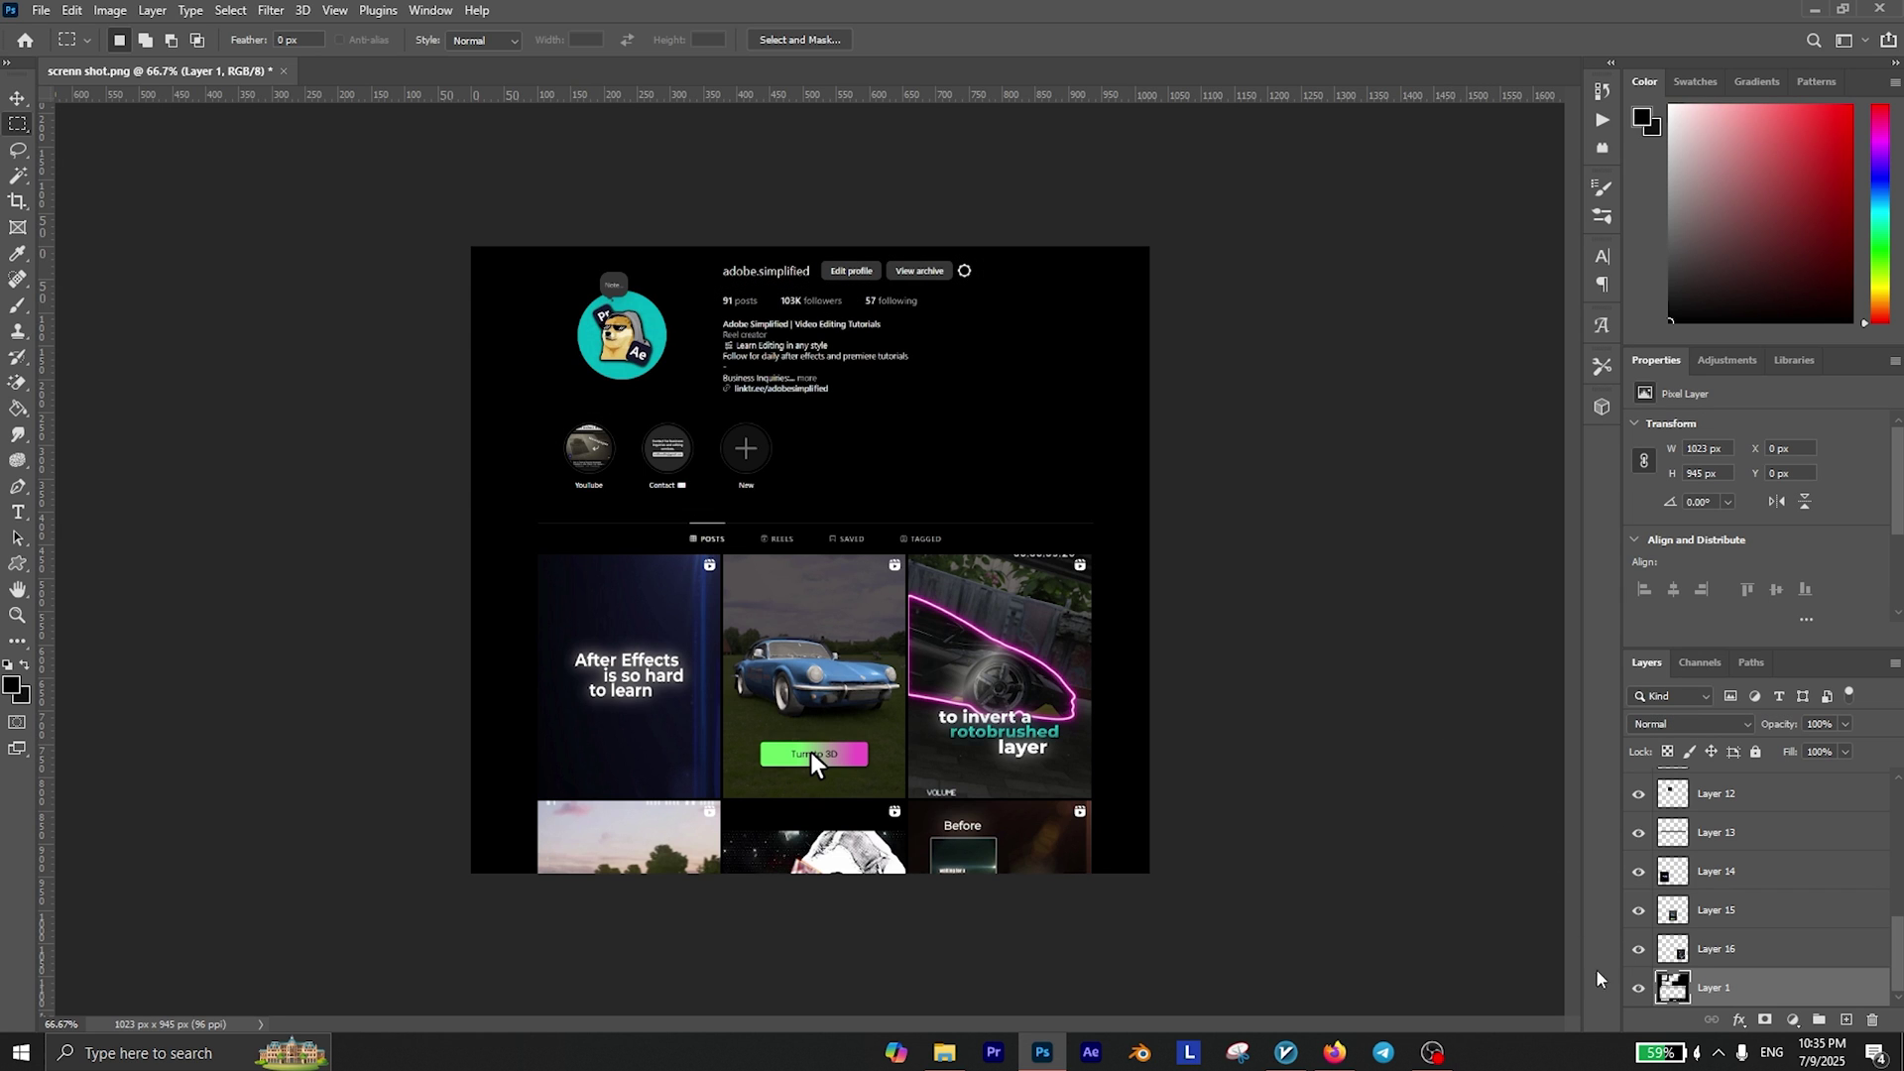
key("b")
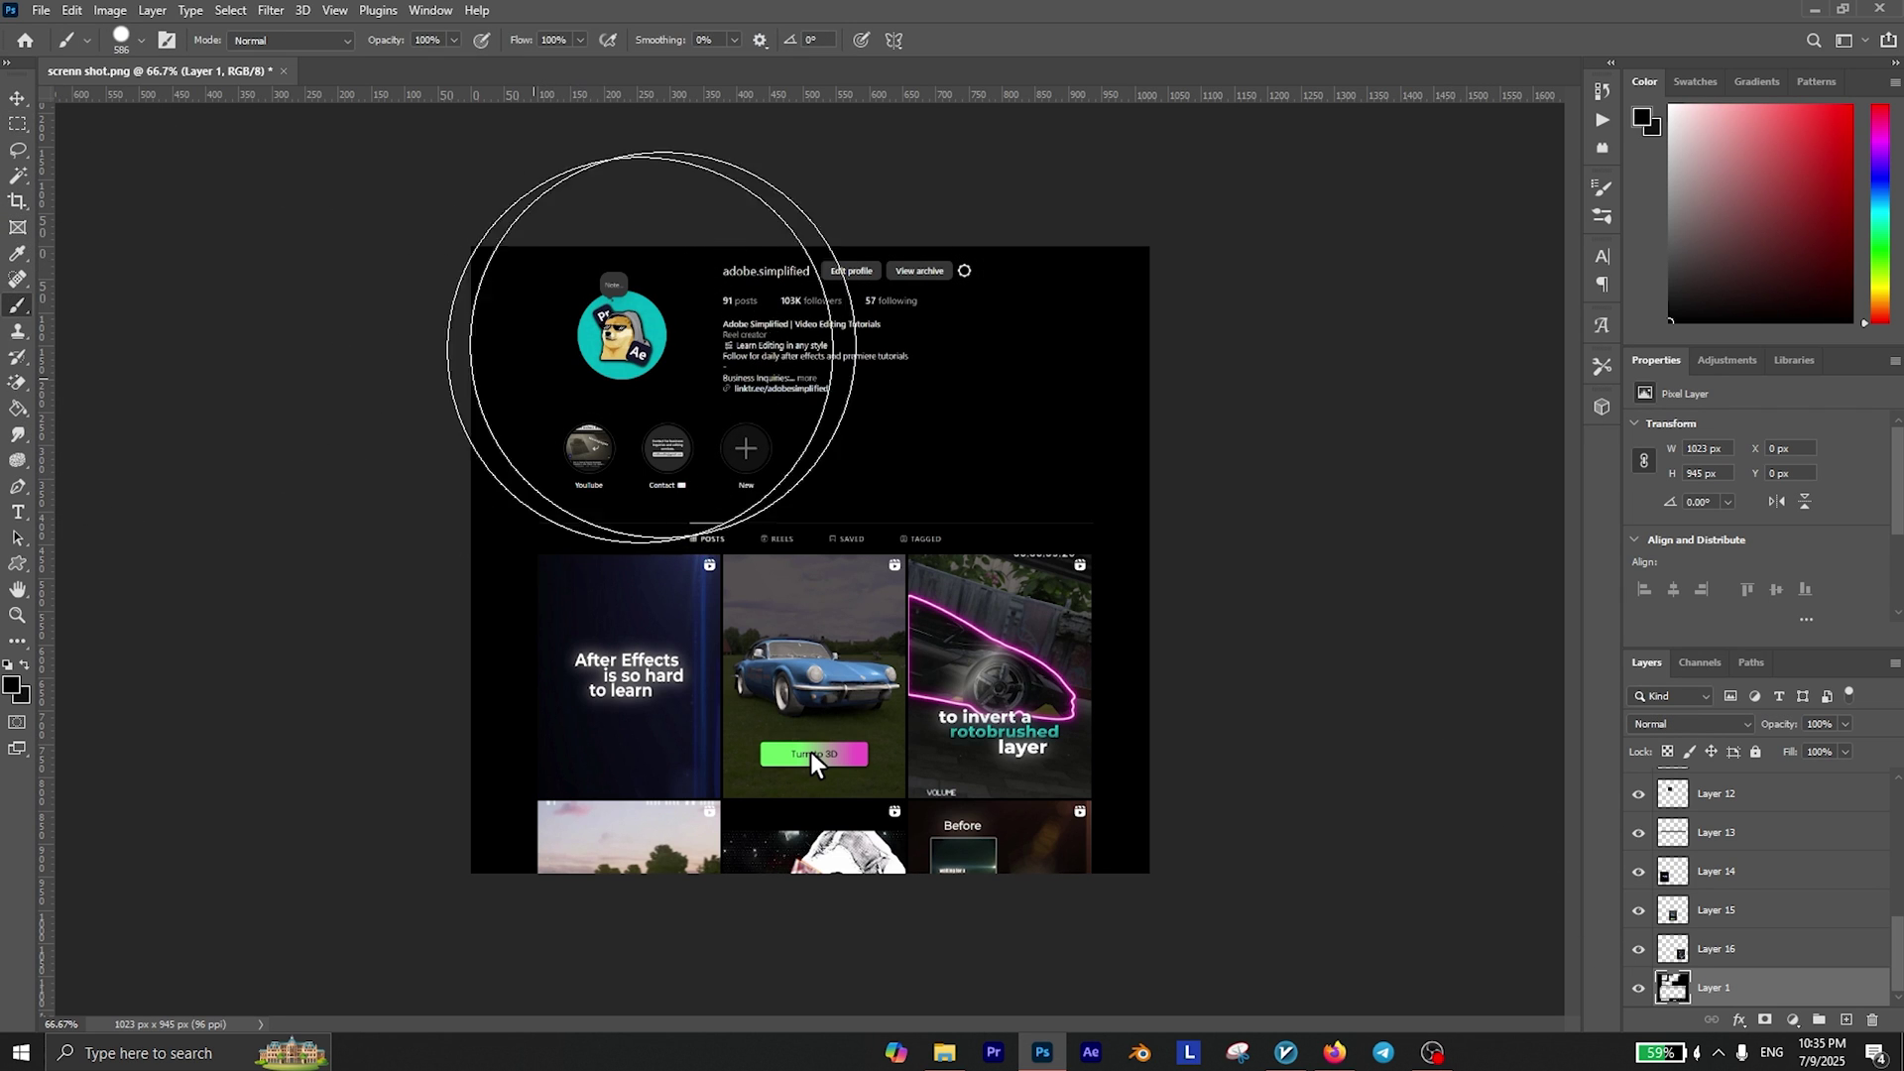
key("ctrl+s")
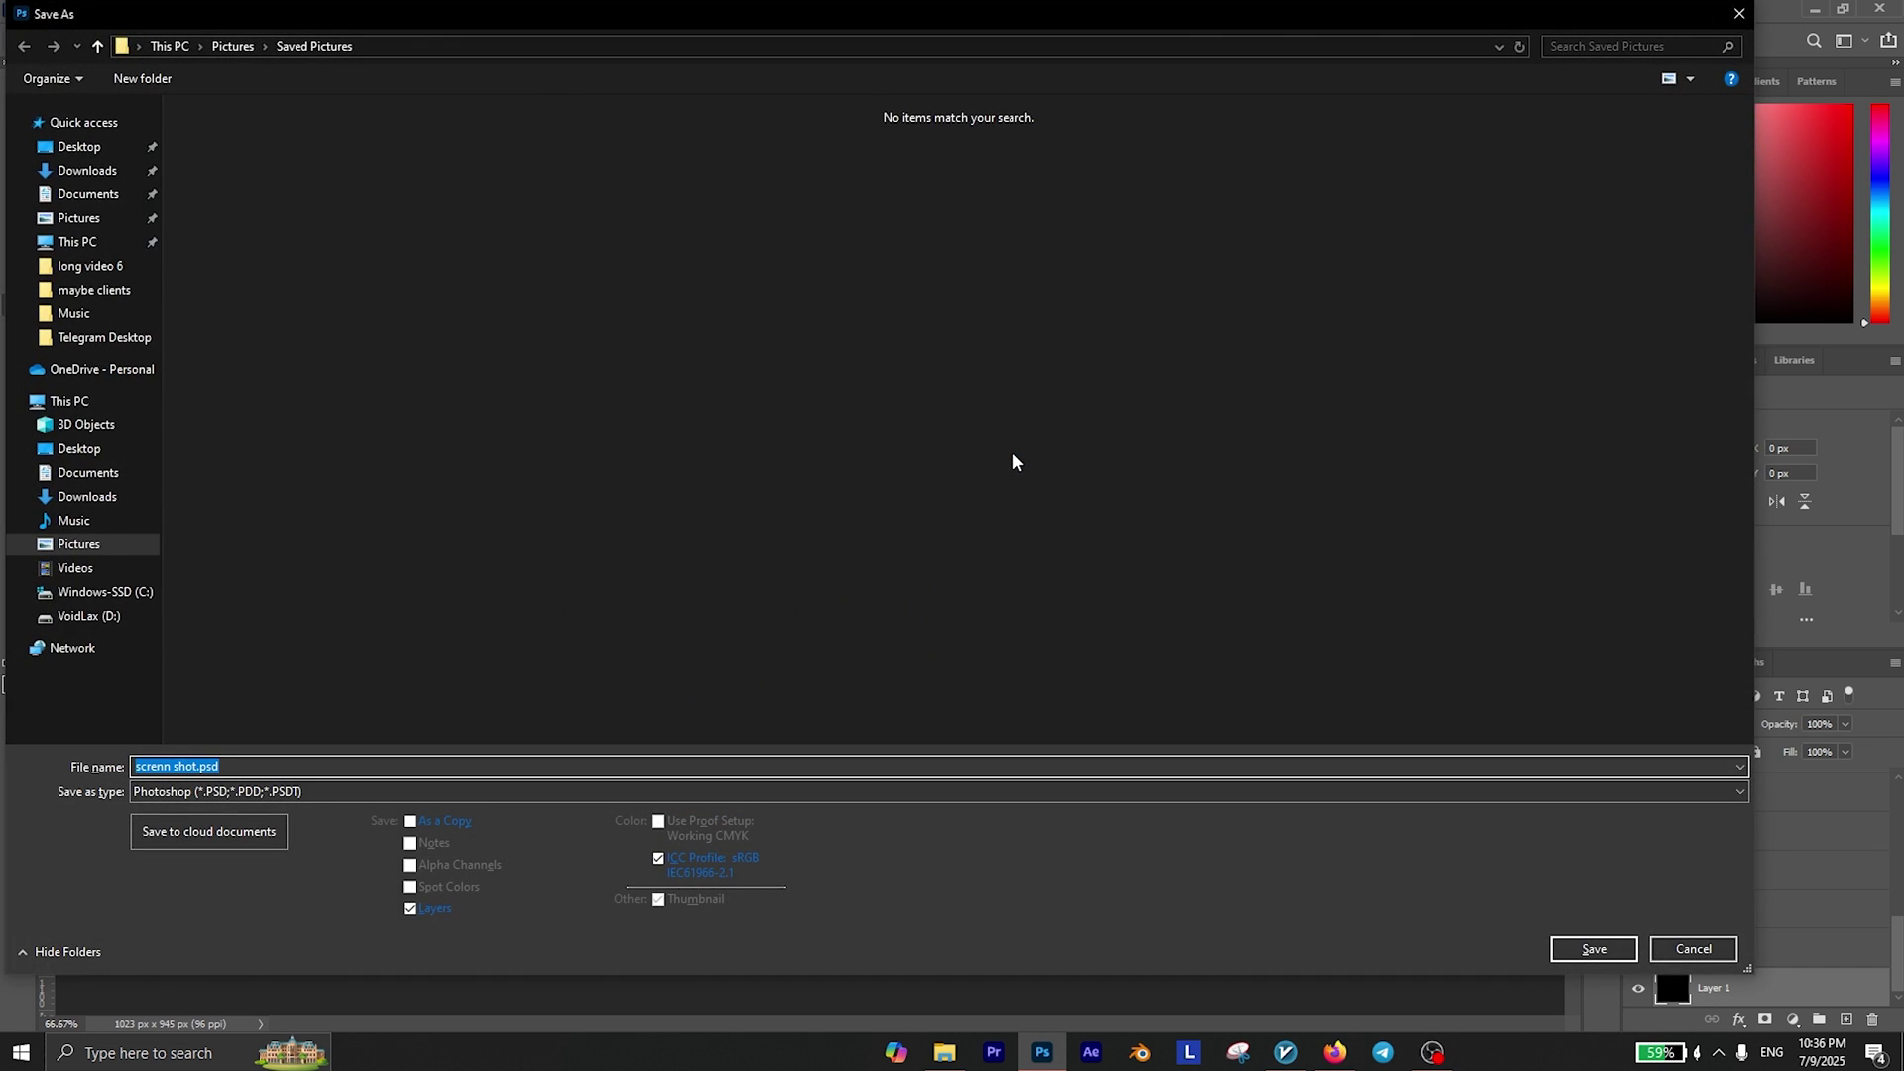
left_click(1594, 950)
left_click(1162, 297)
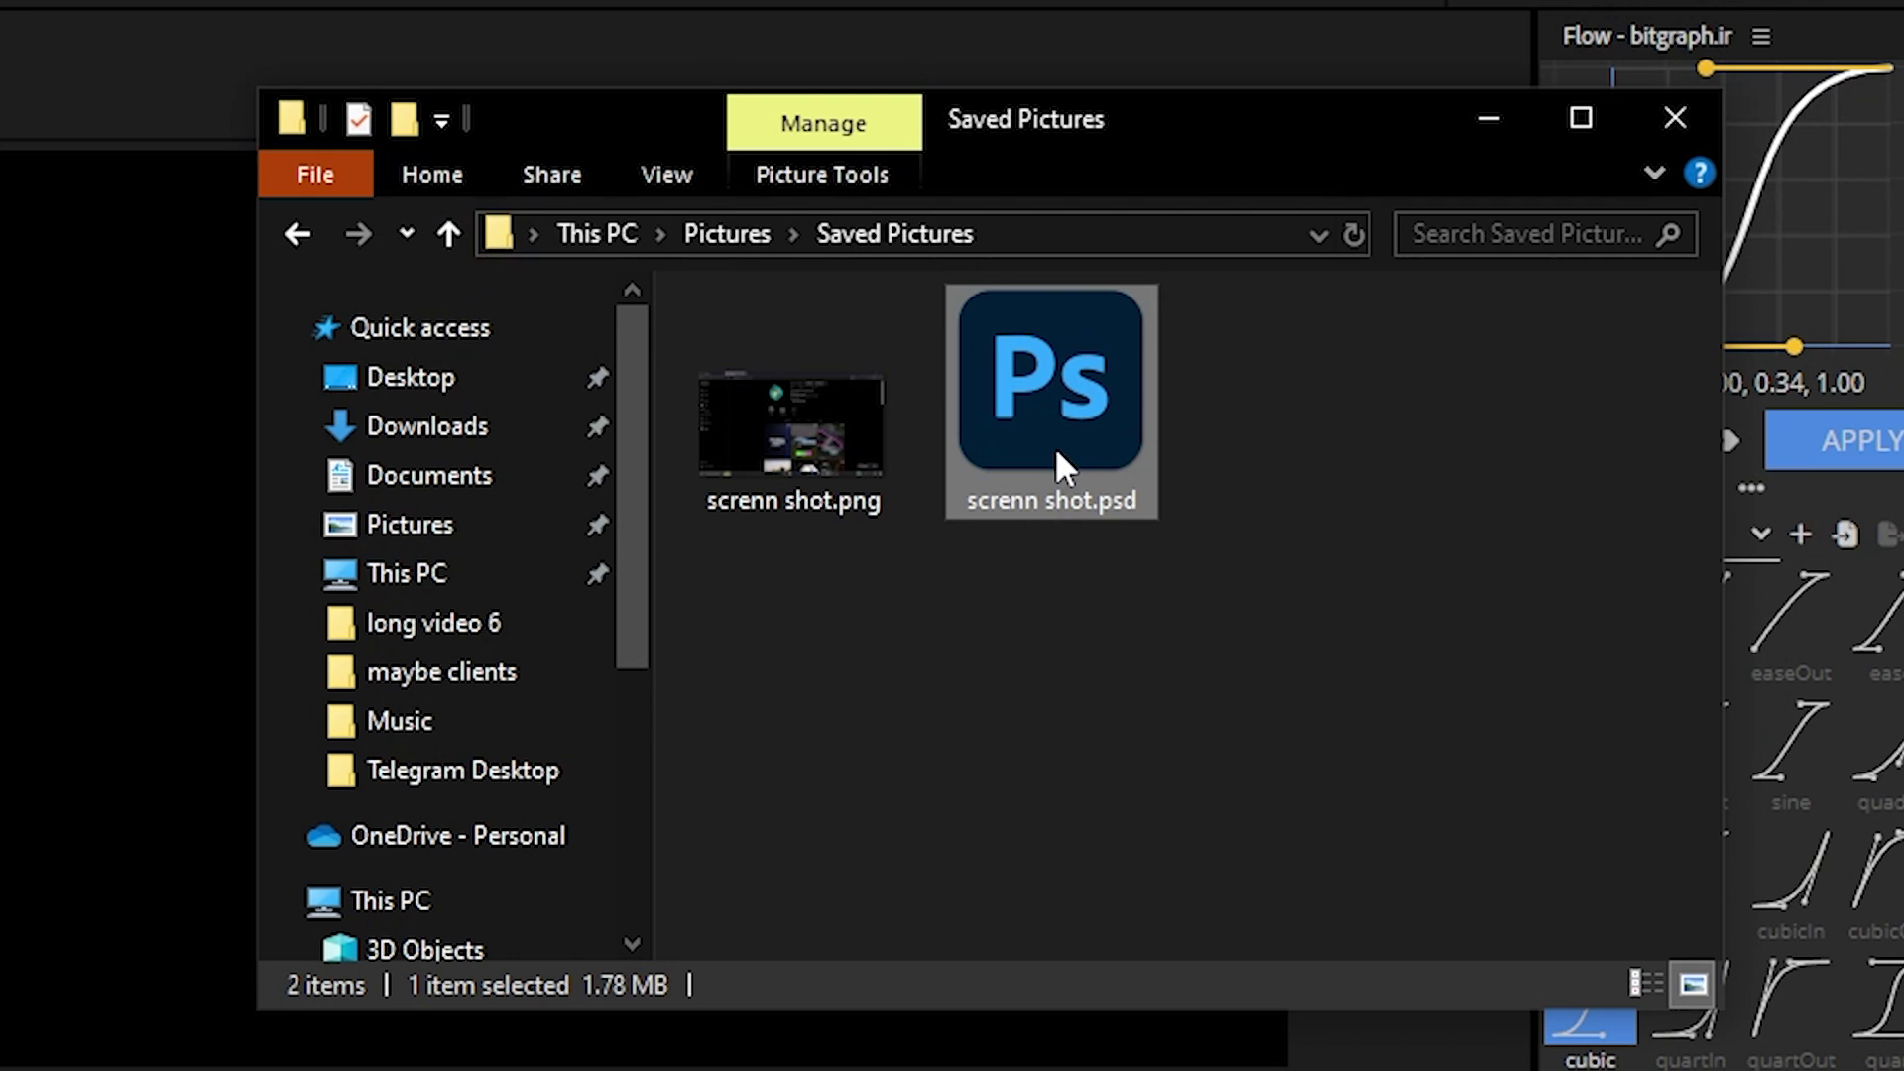
Import screnn shot.psd into After Effects as a Composition with Editable Layer Styles.
left_click_drag(1059, 361, 747, 673)
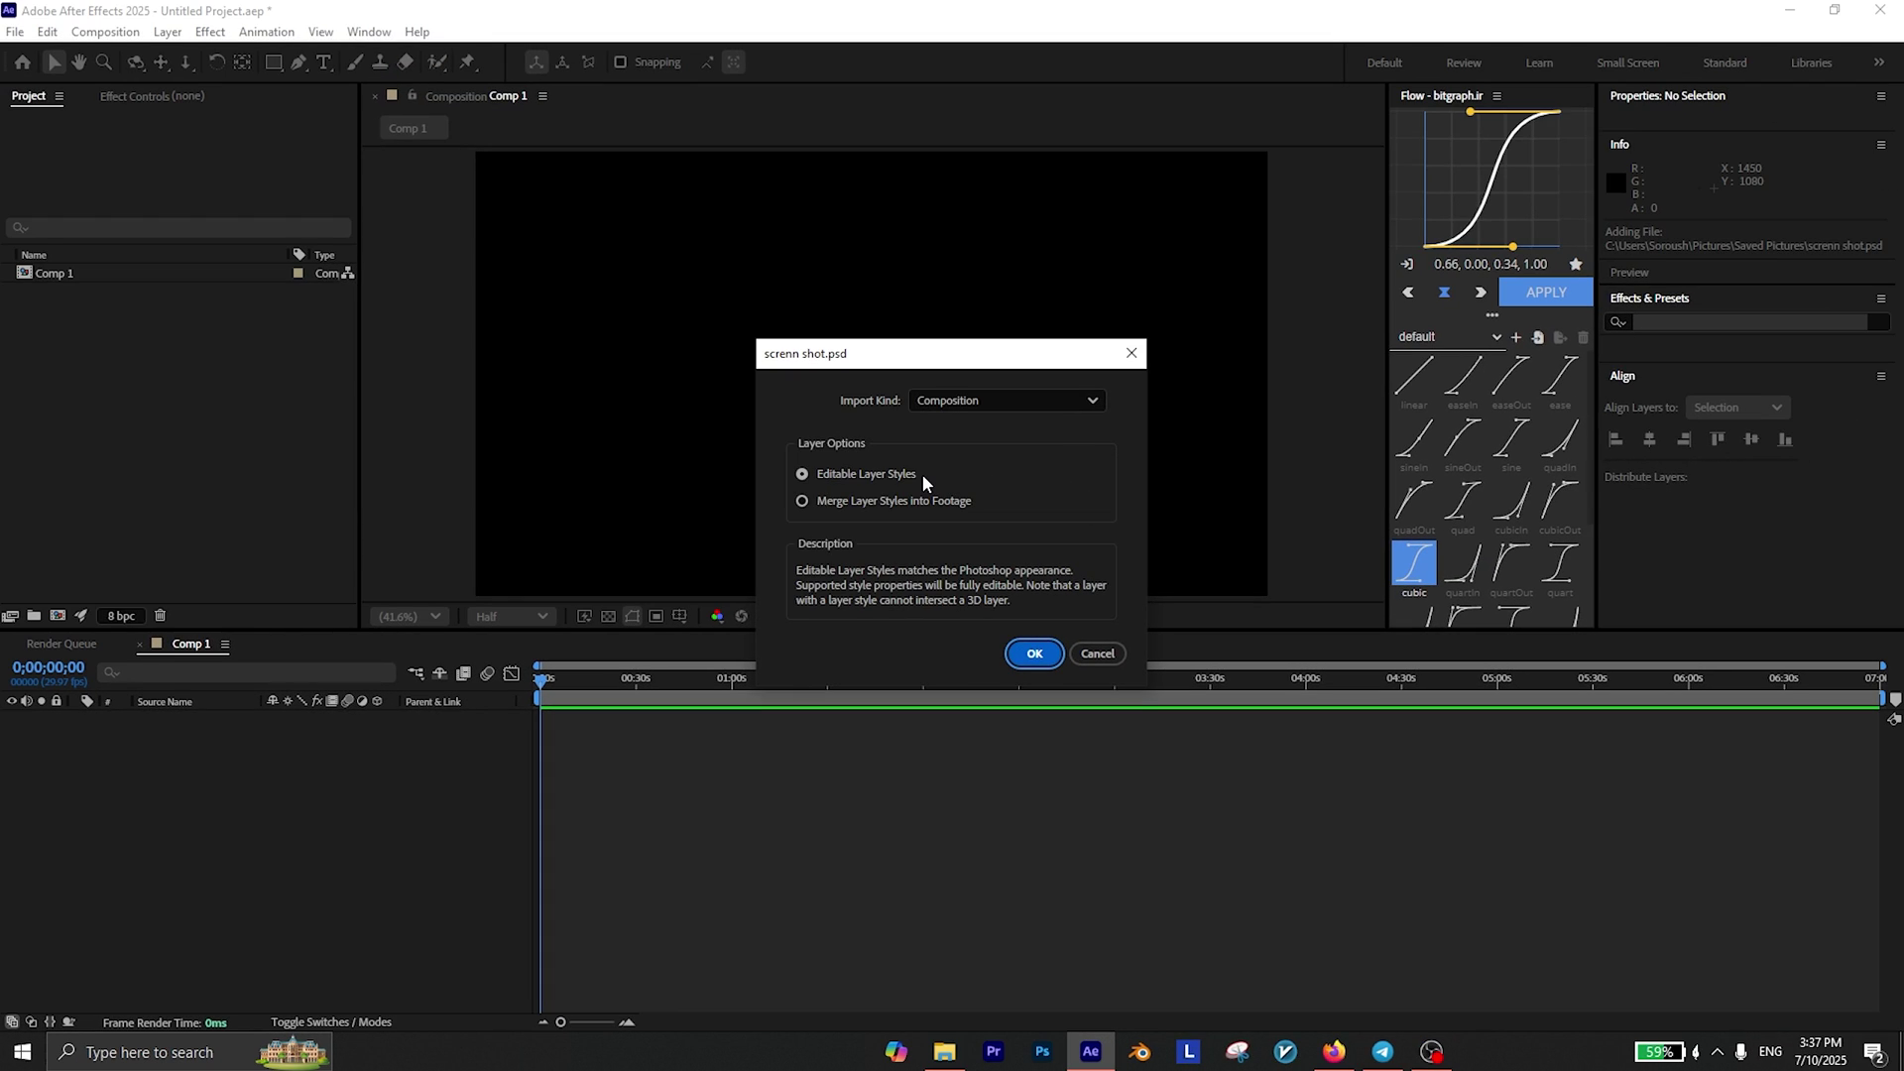
left_click(945, 401)
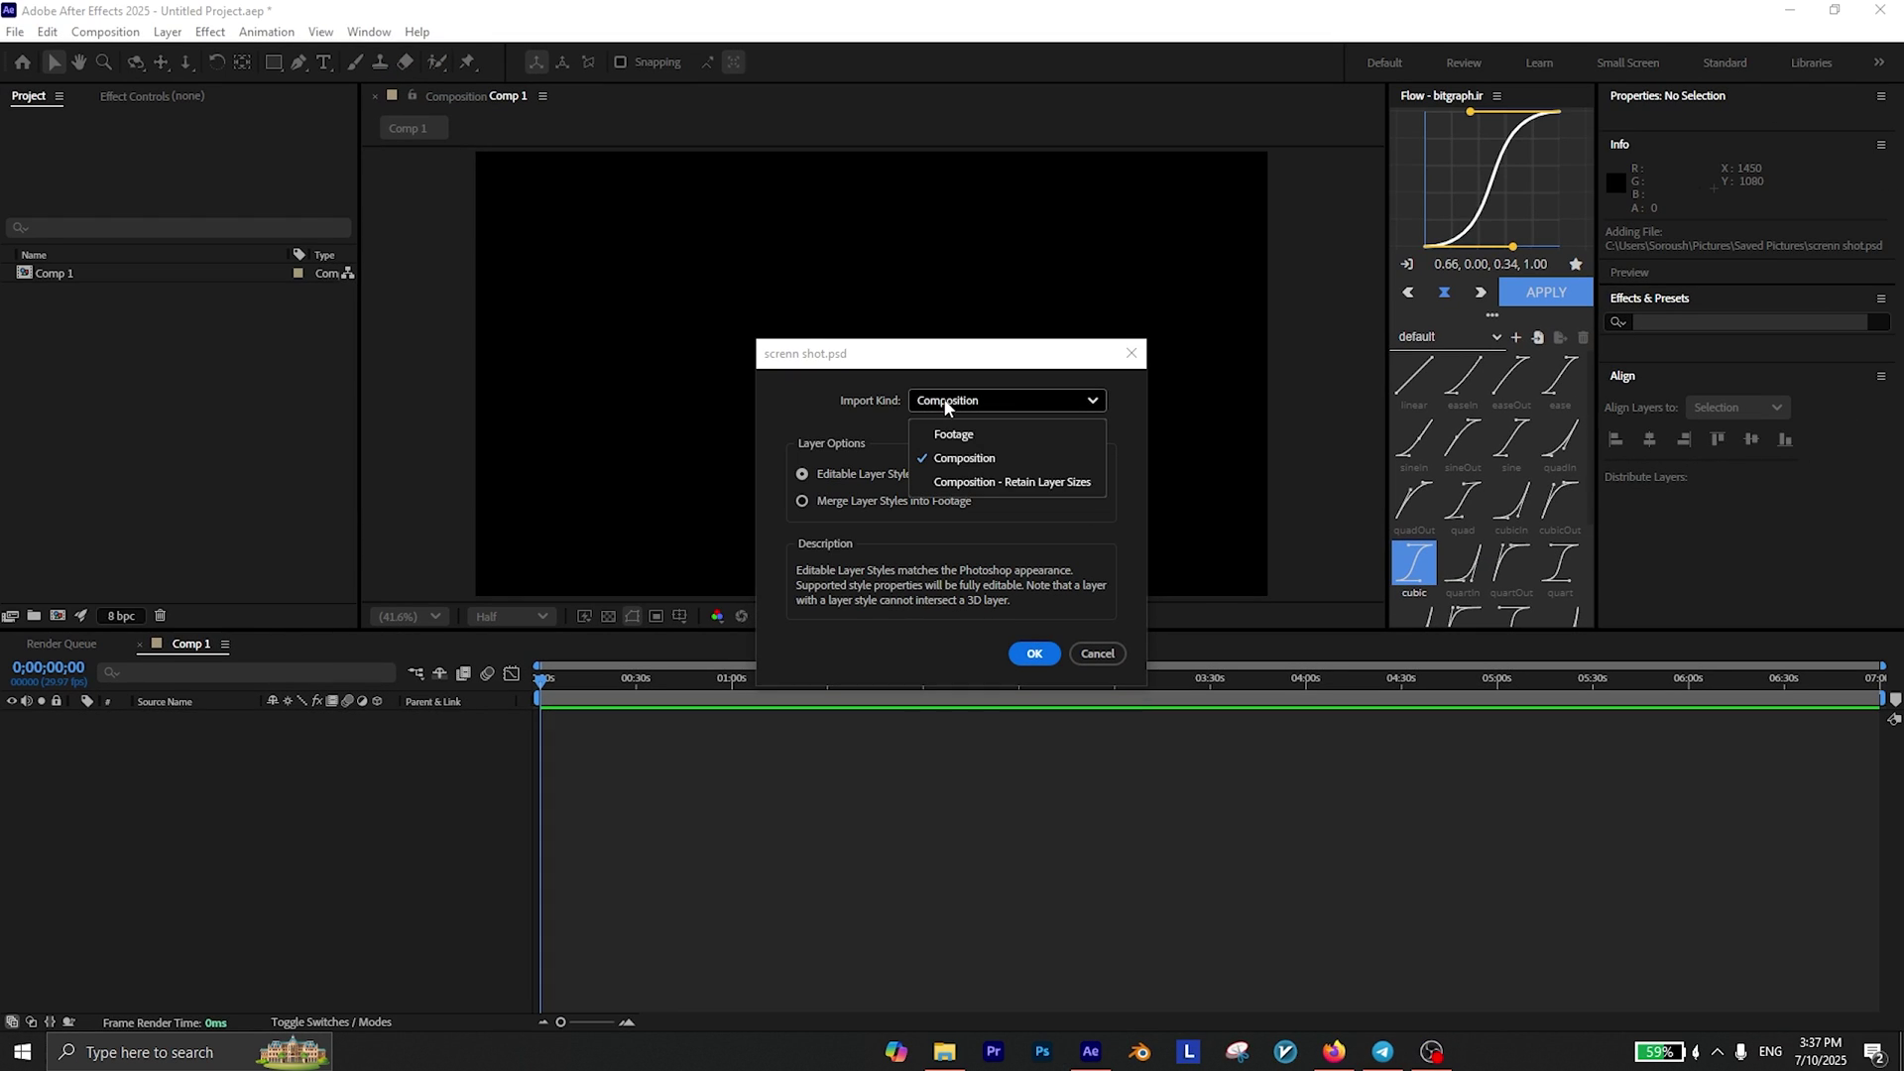
left_click(947, 459)
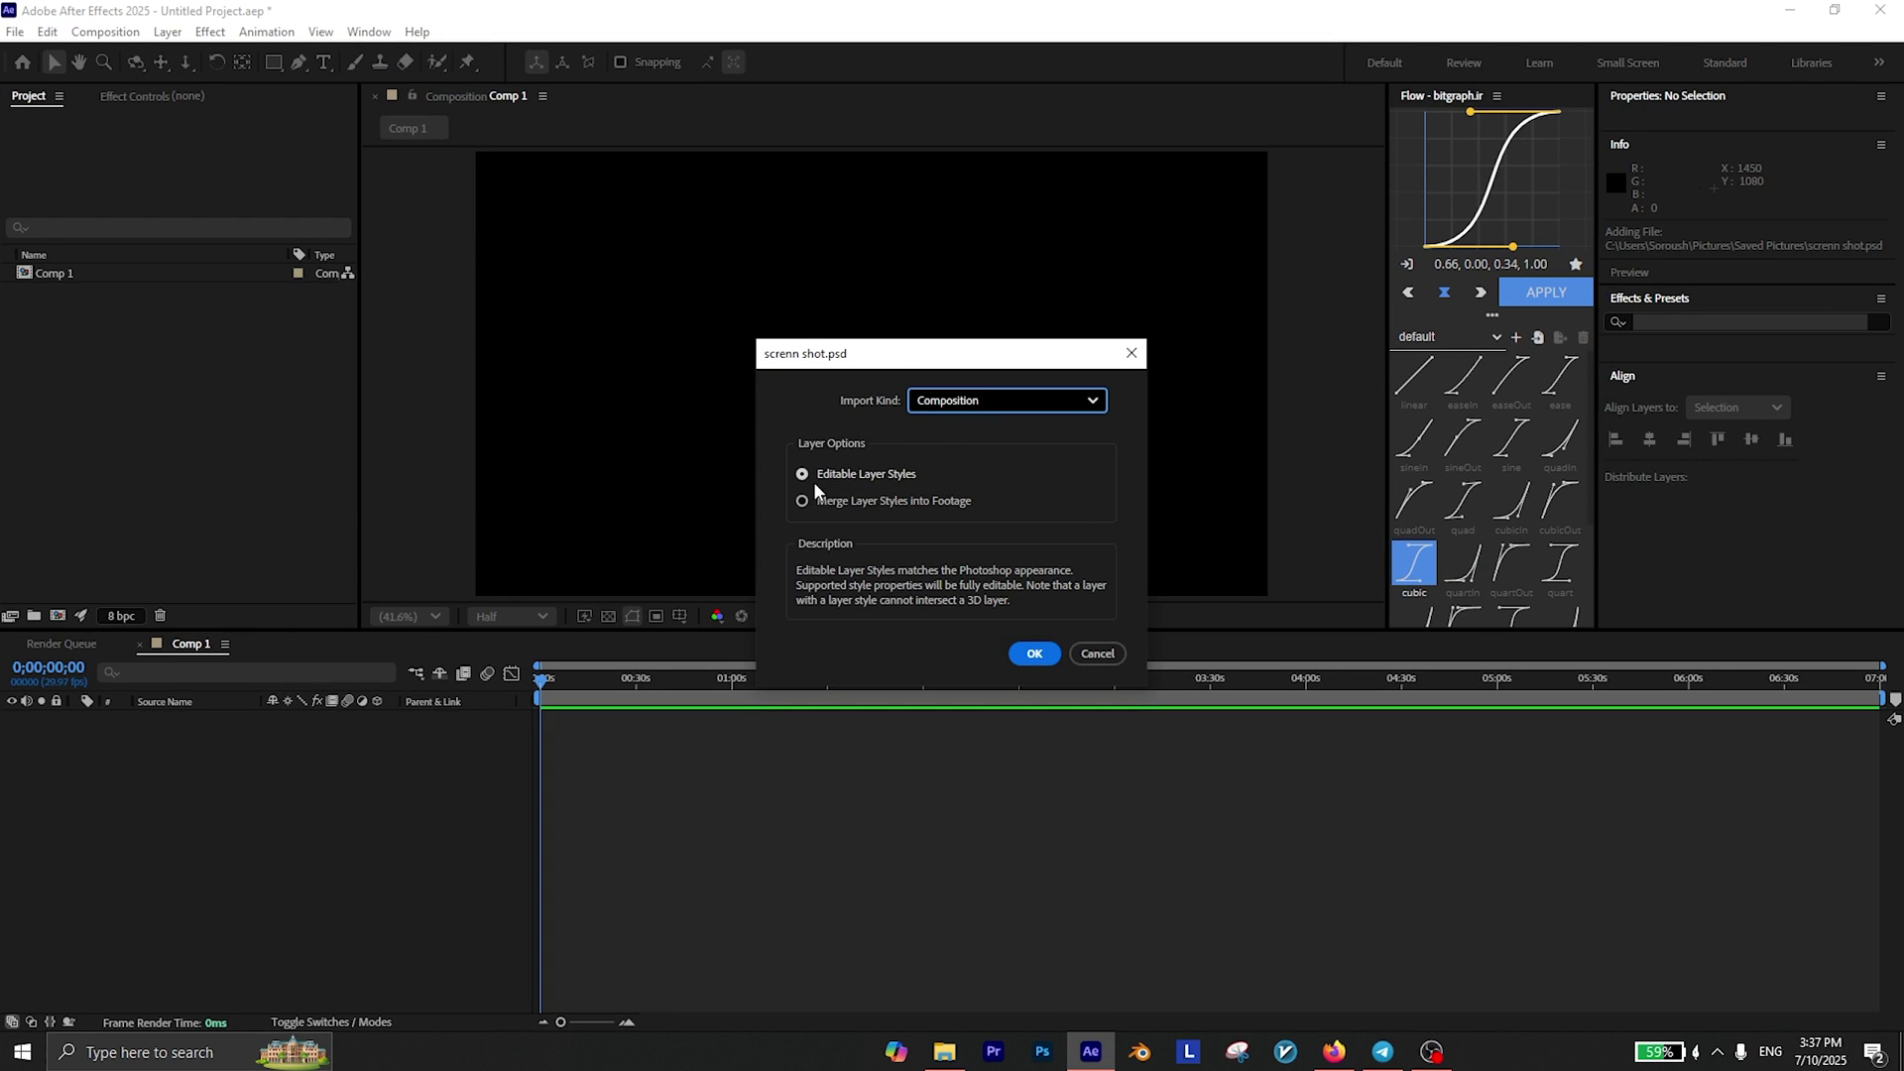
left_click(1035, 654)
Copy all layers of the screnn shot composition into Comp 1 and delete the nested screnn shot layer from it.
double_click(655, 718)
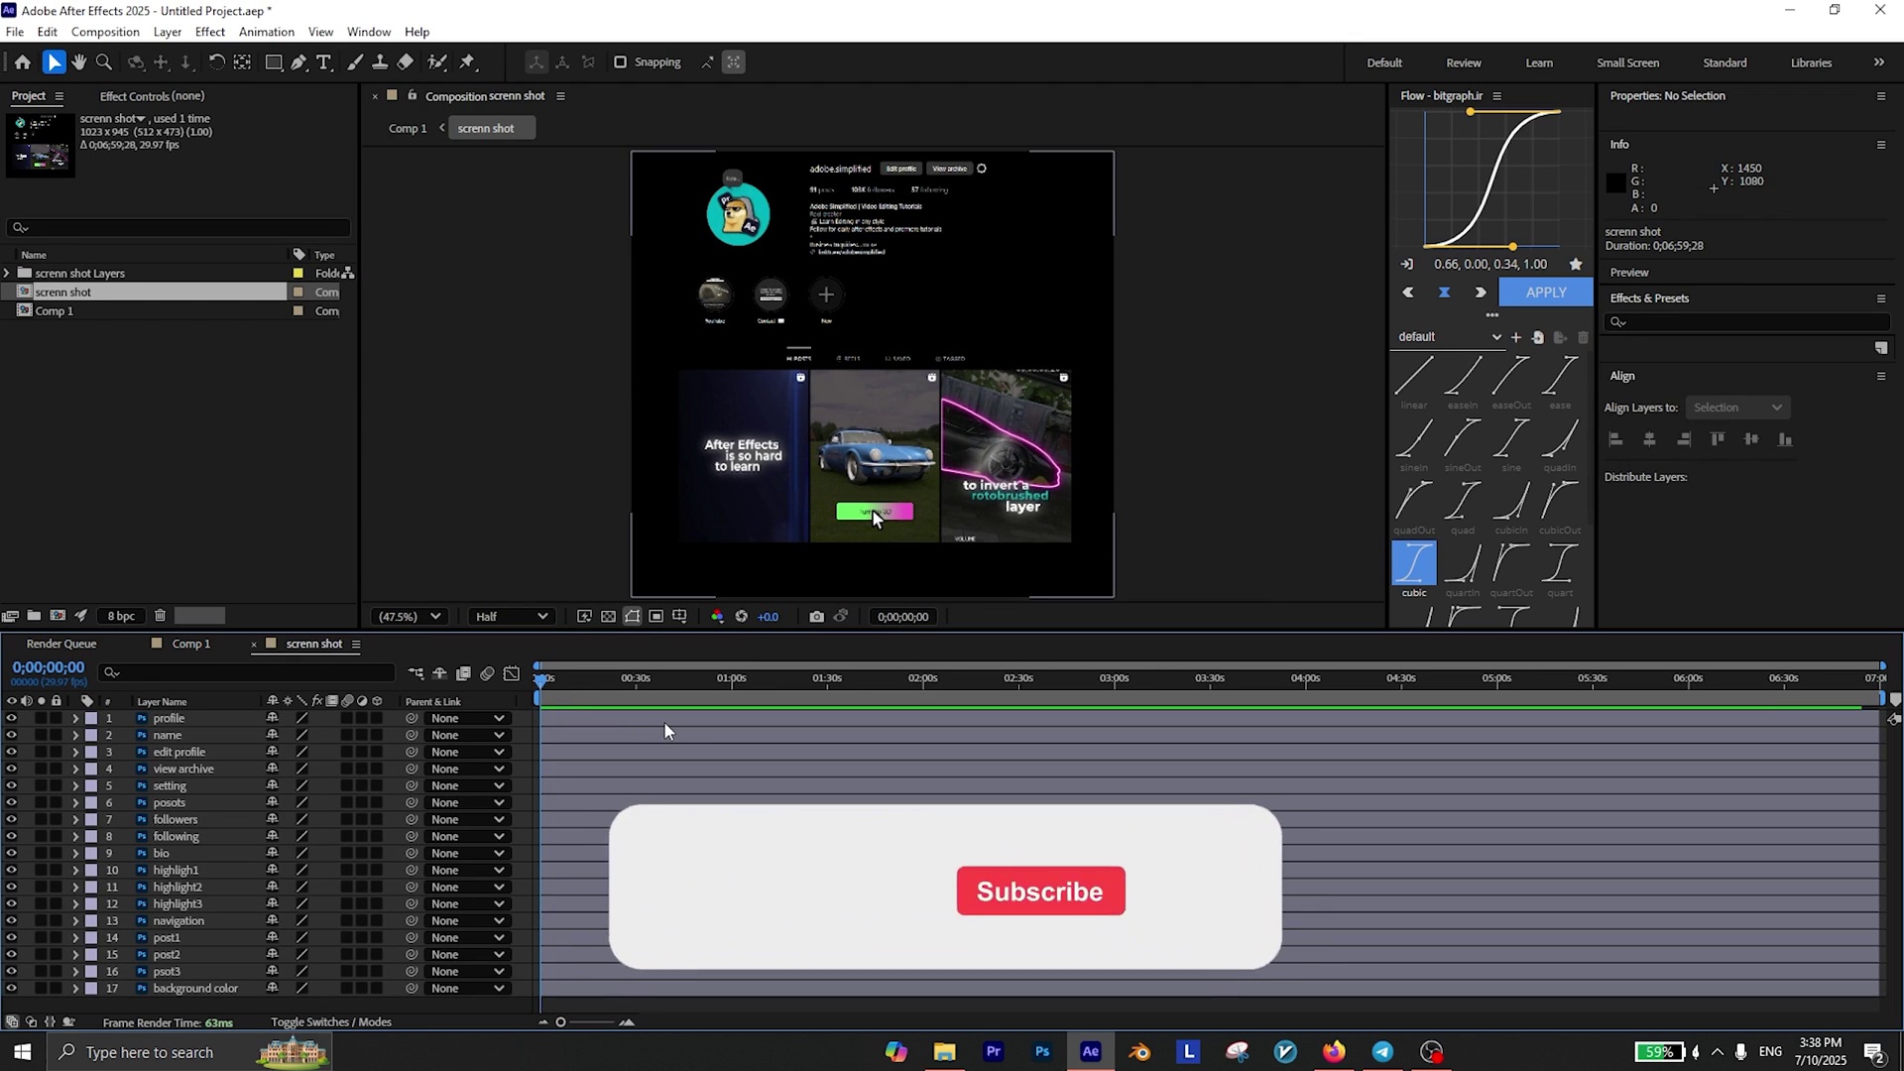
key("ctrl+a")
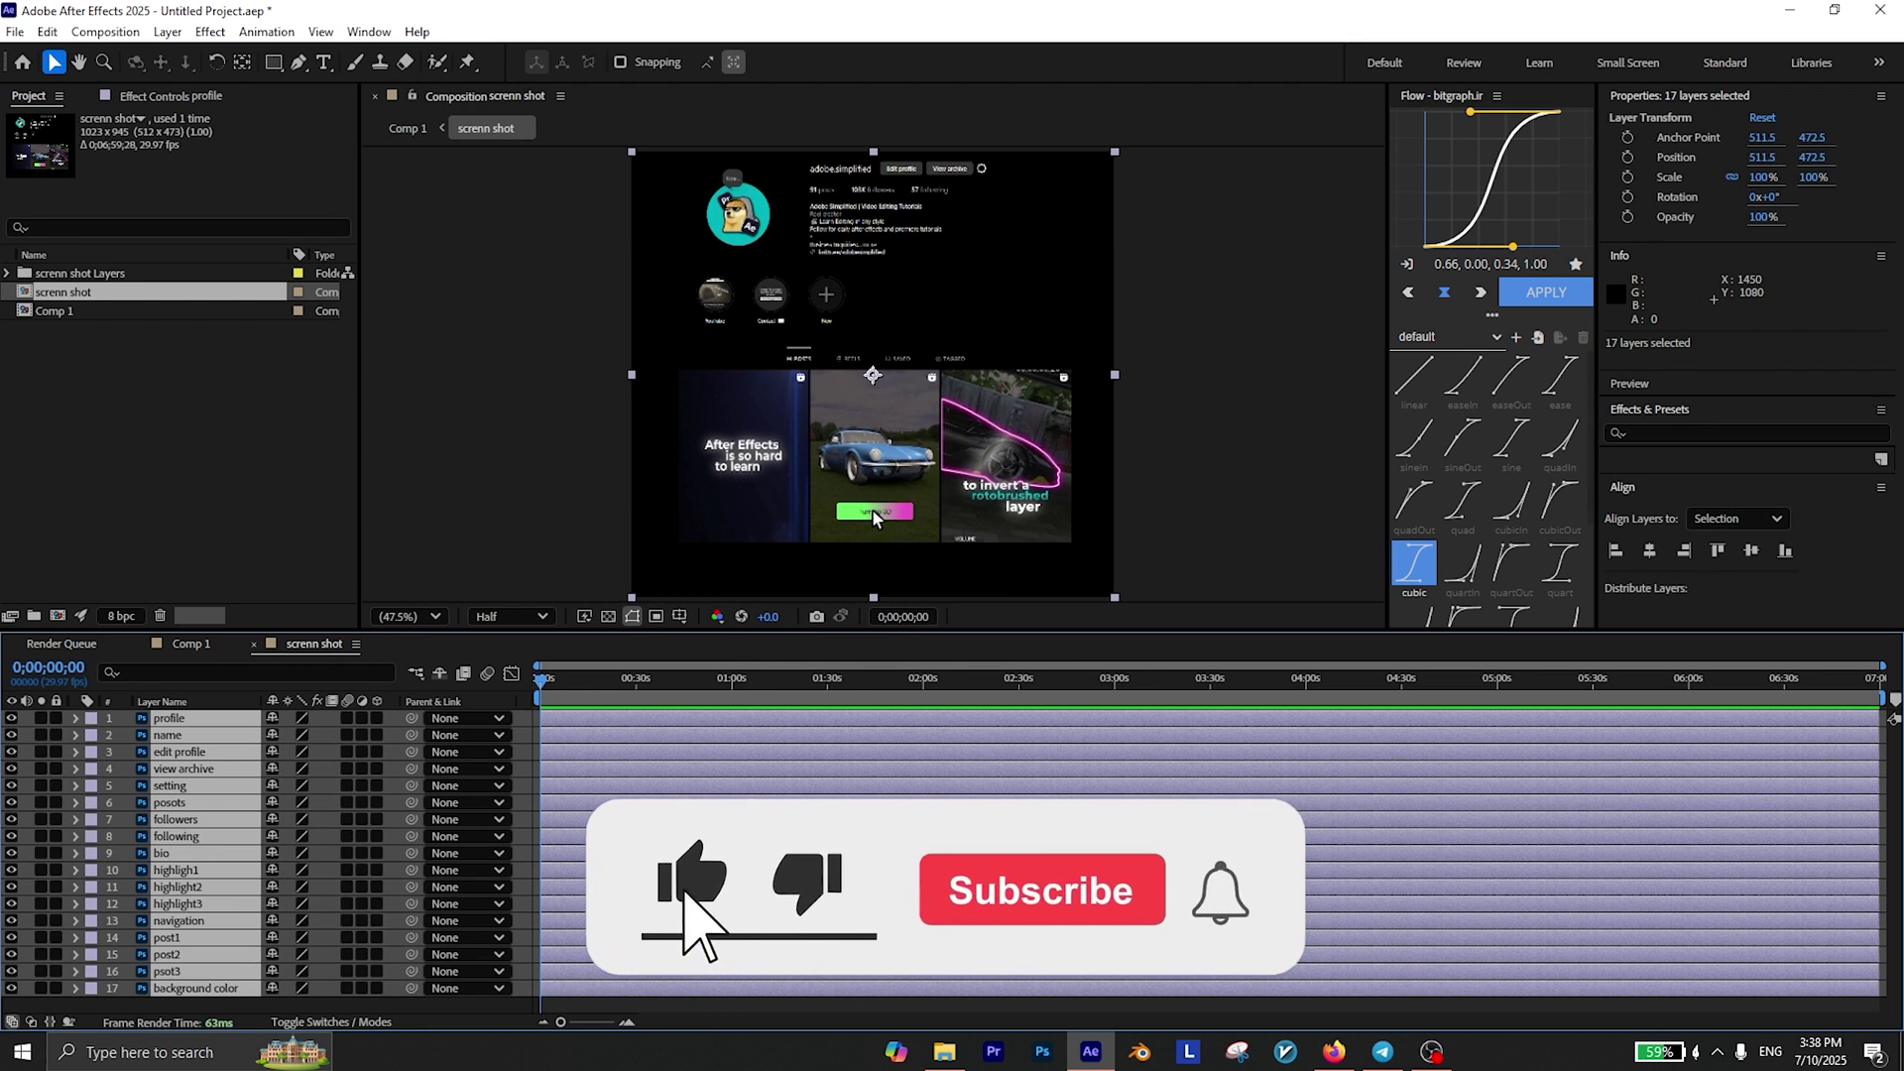
key("ctrl+c")
left_click(254, 644)
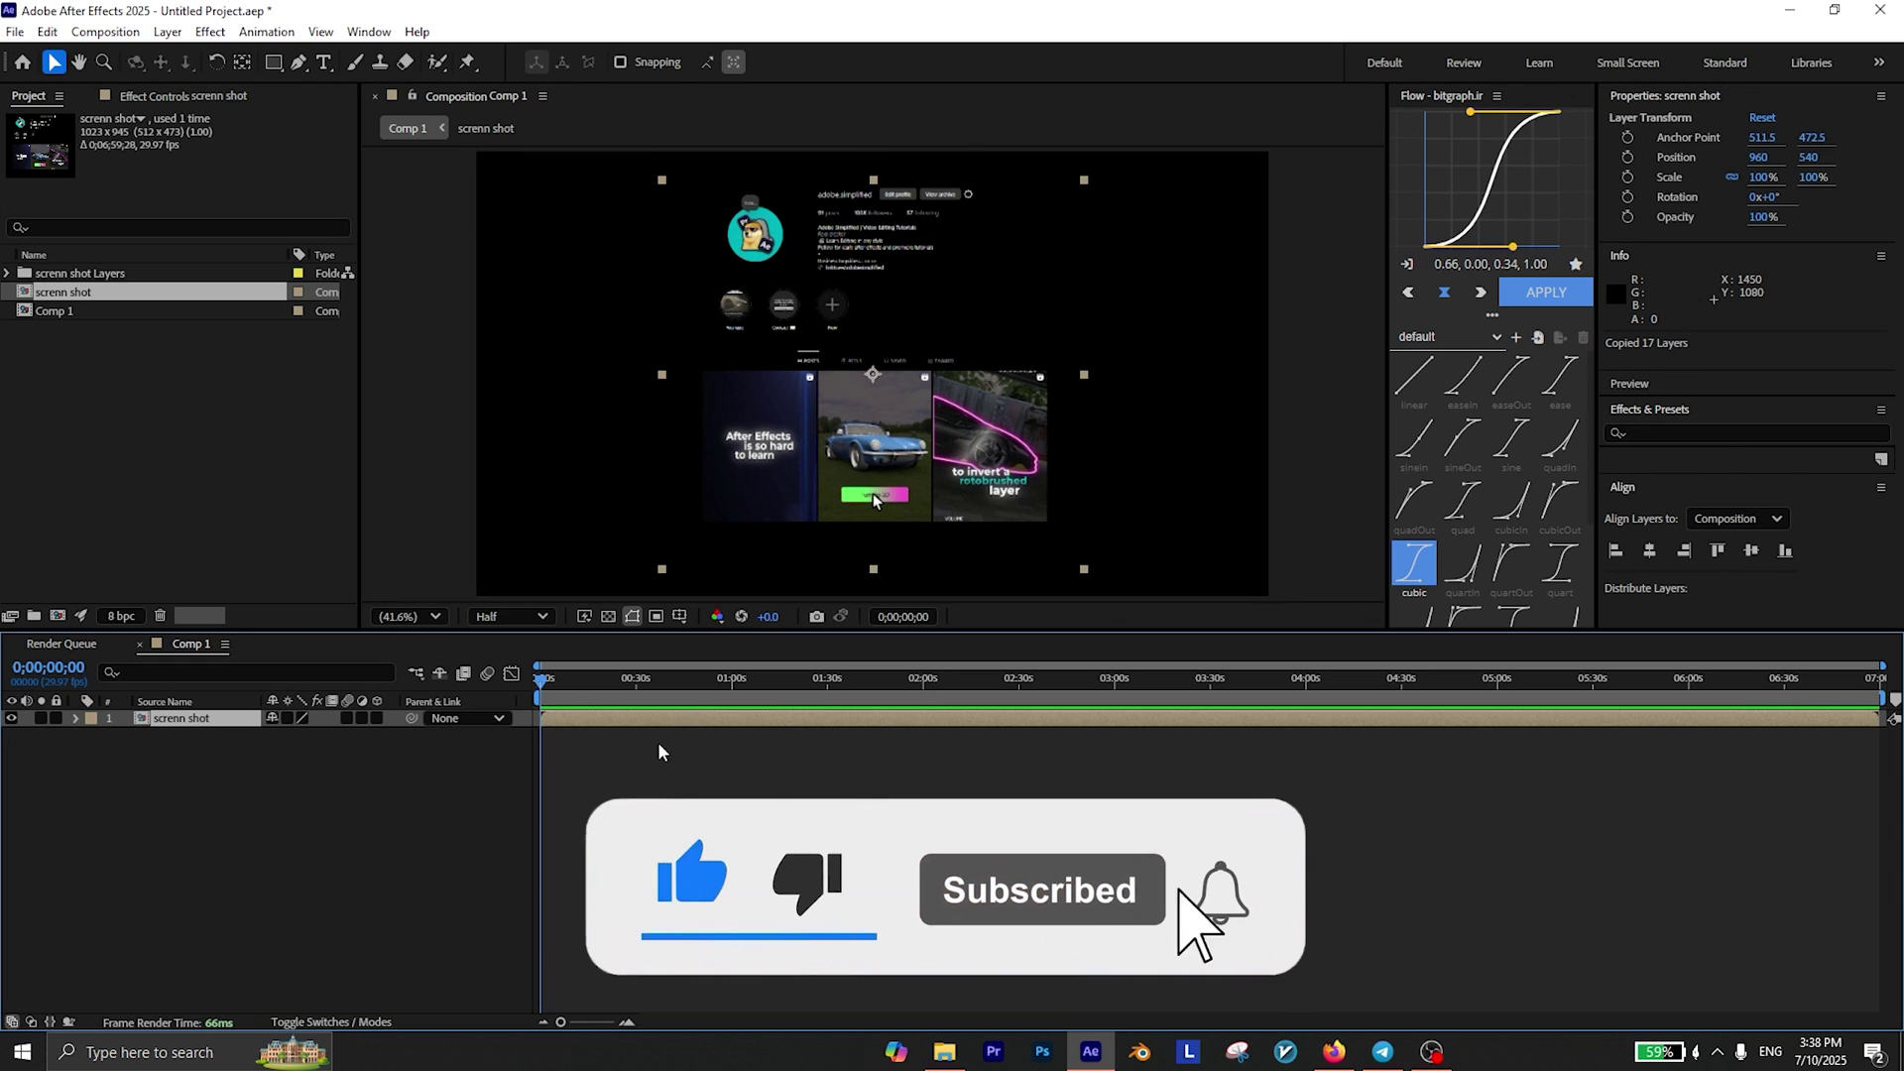
key("ctrl+v")
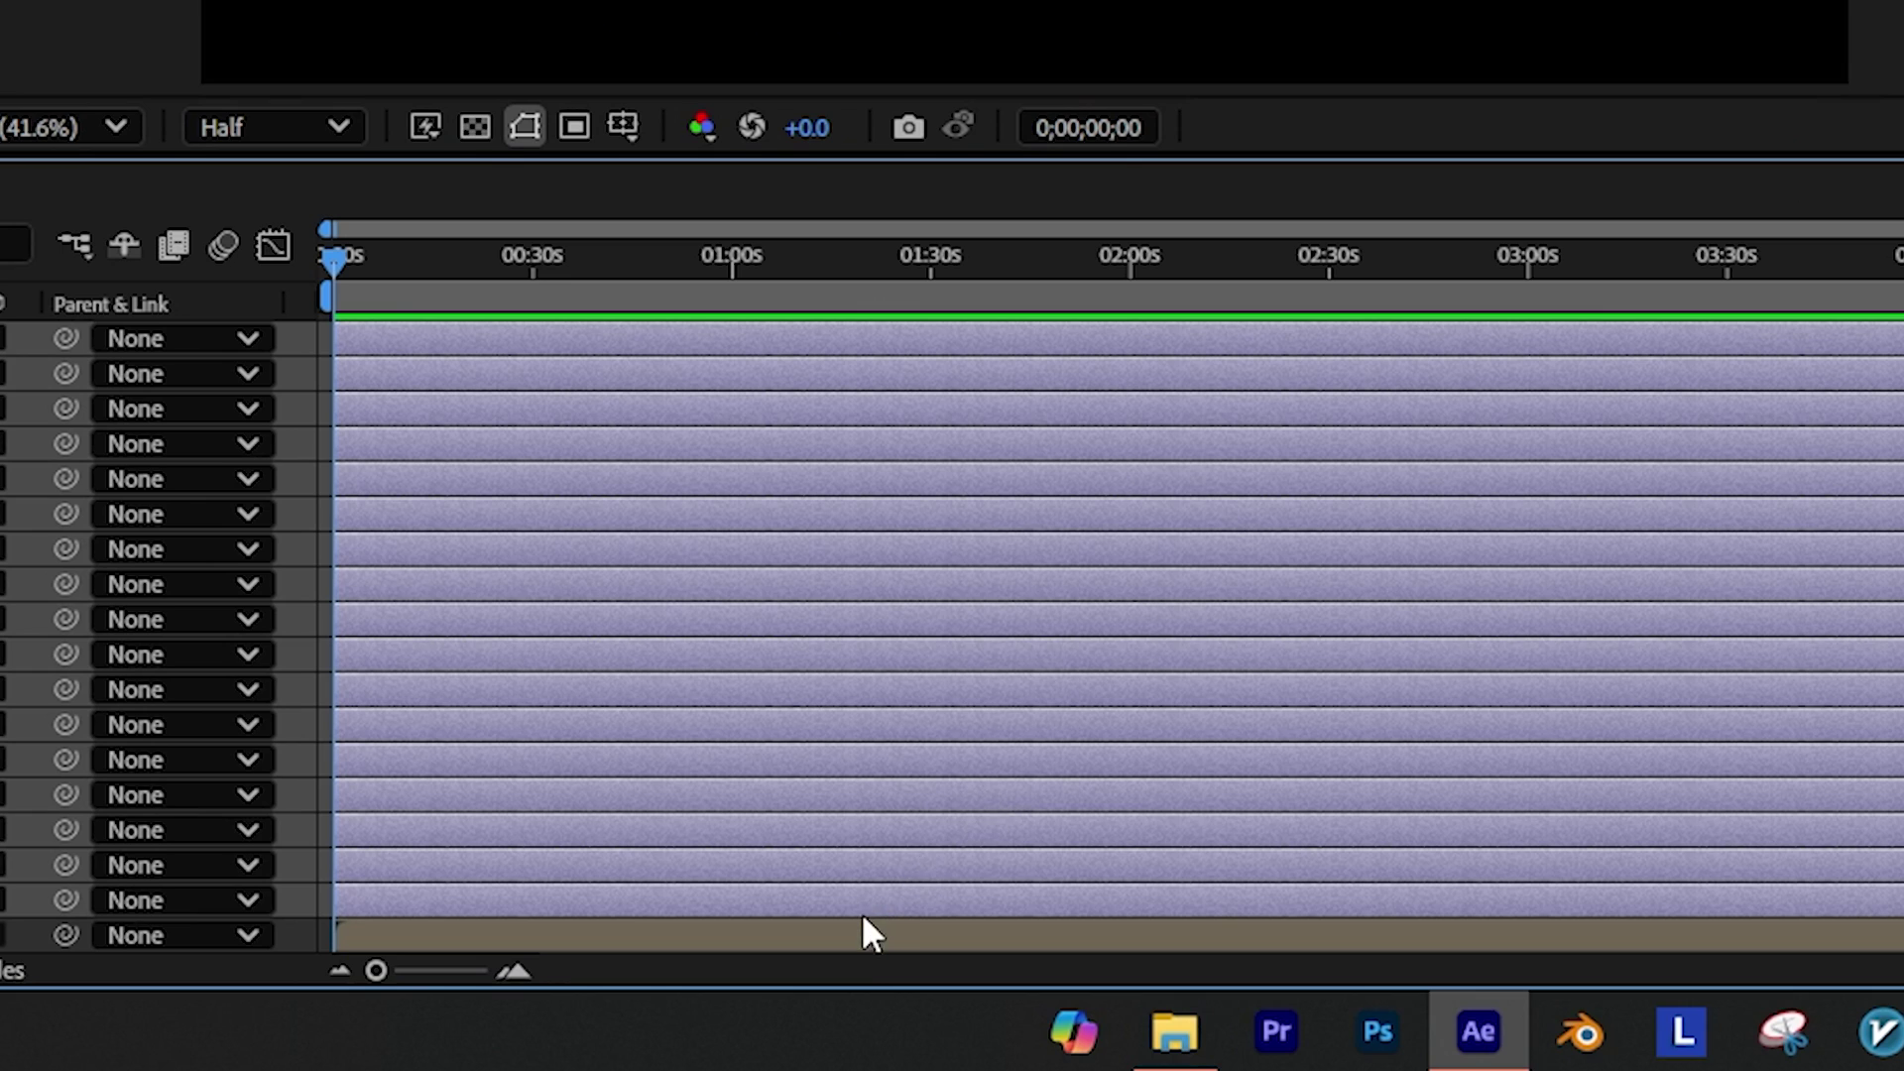
left_click(787, 1007)
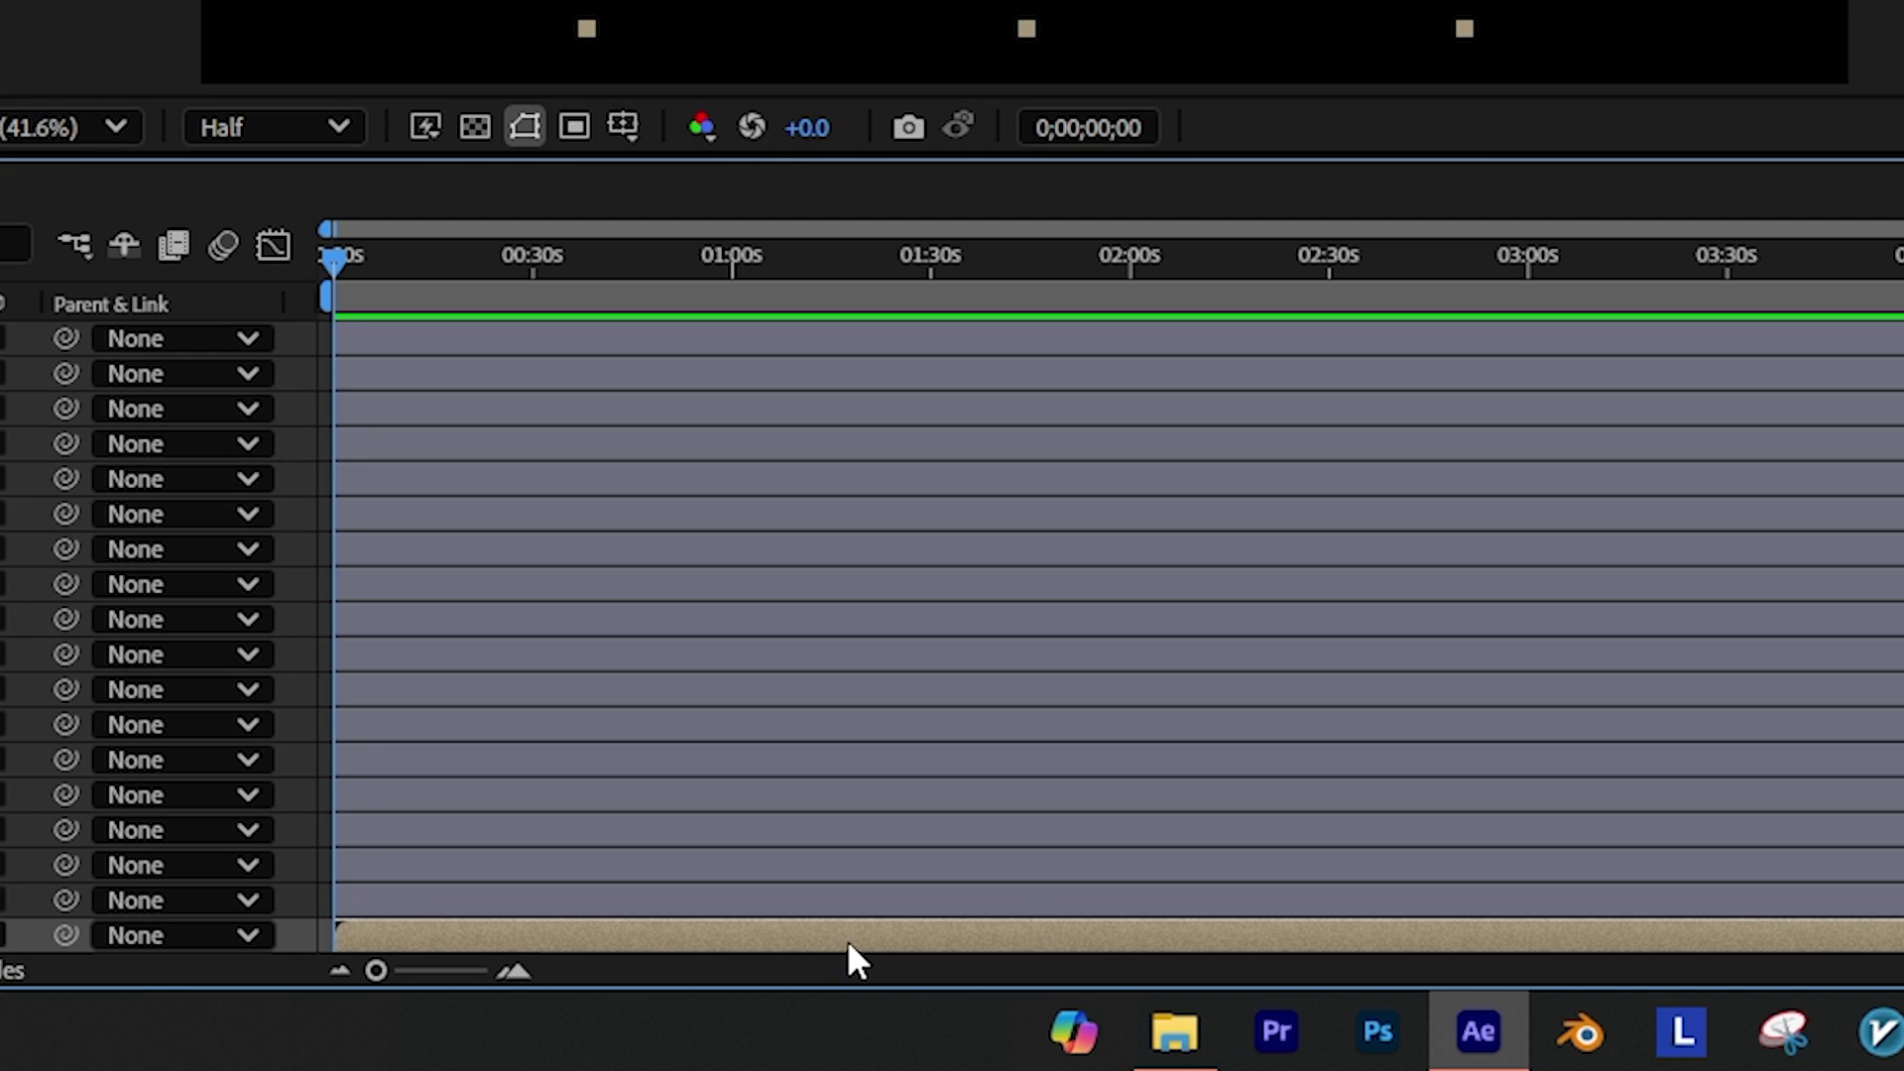
key("Delete")
Add a null object to Comp 1 and parent all the screnn shot layers to it.
right_click(323, 716)
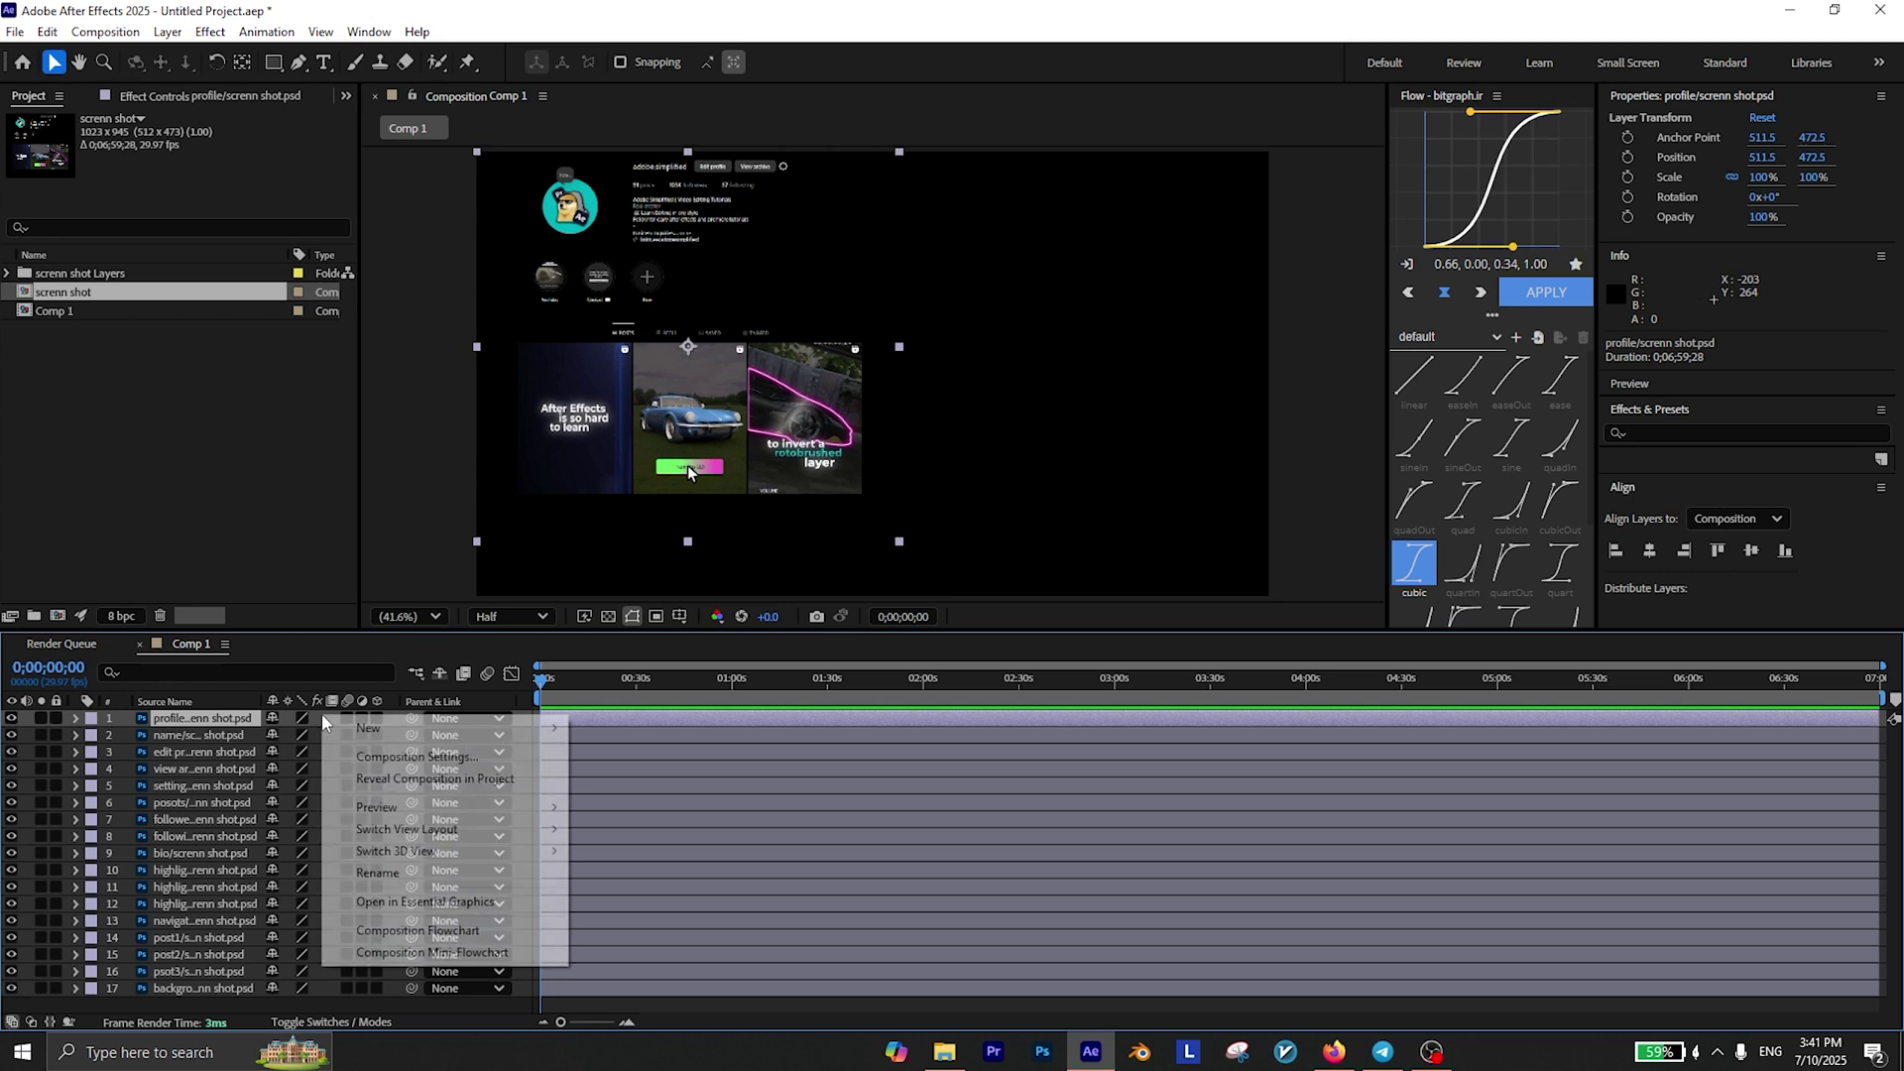
mouse_move(383, 725)
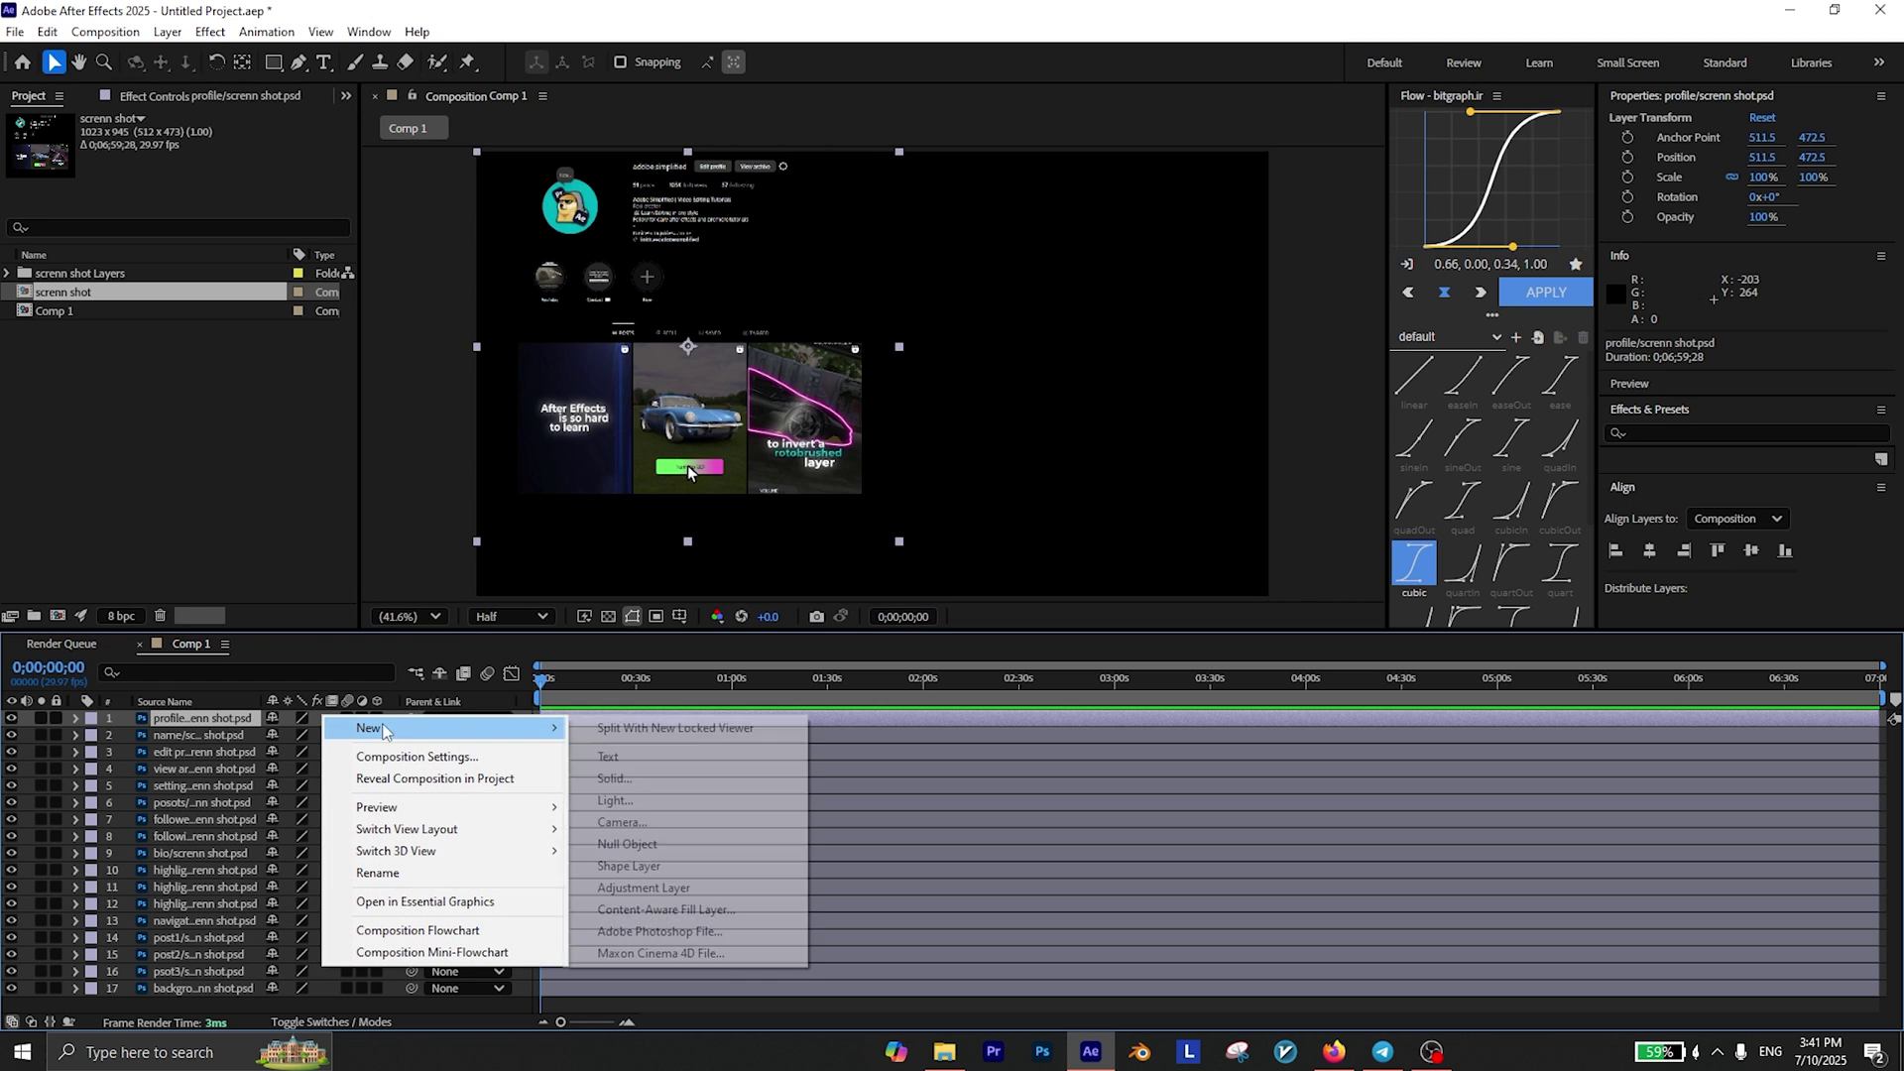
left_click(627, 844)
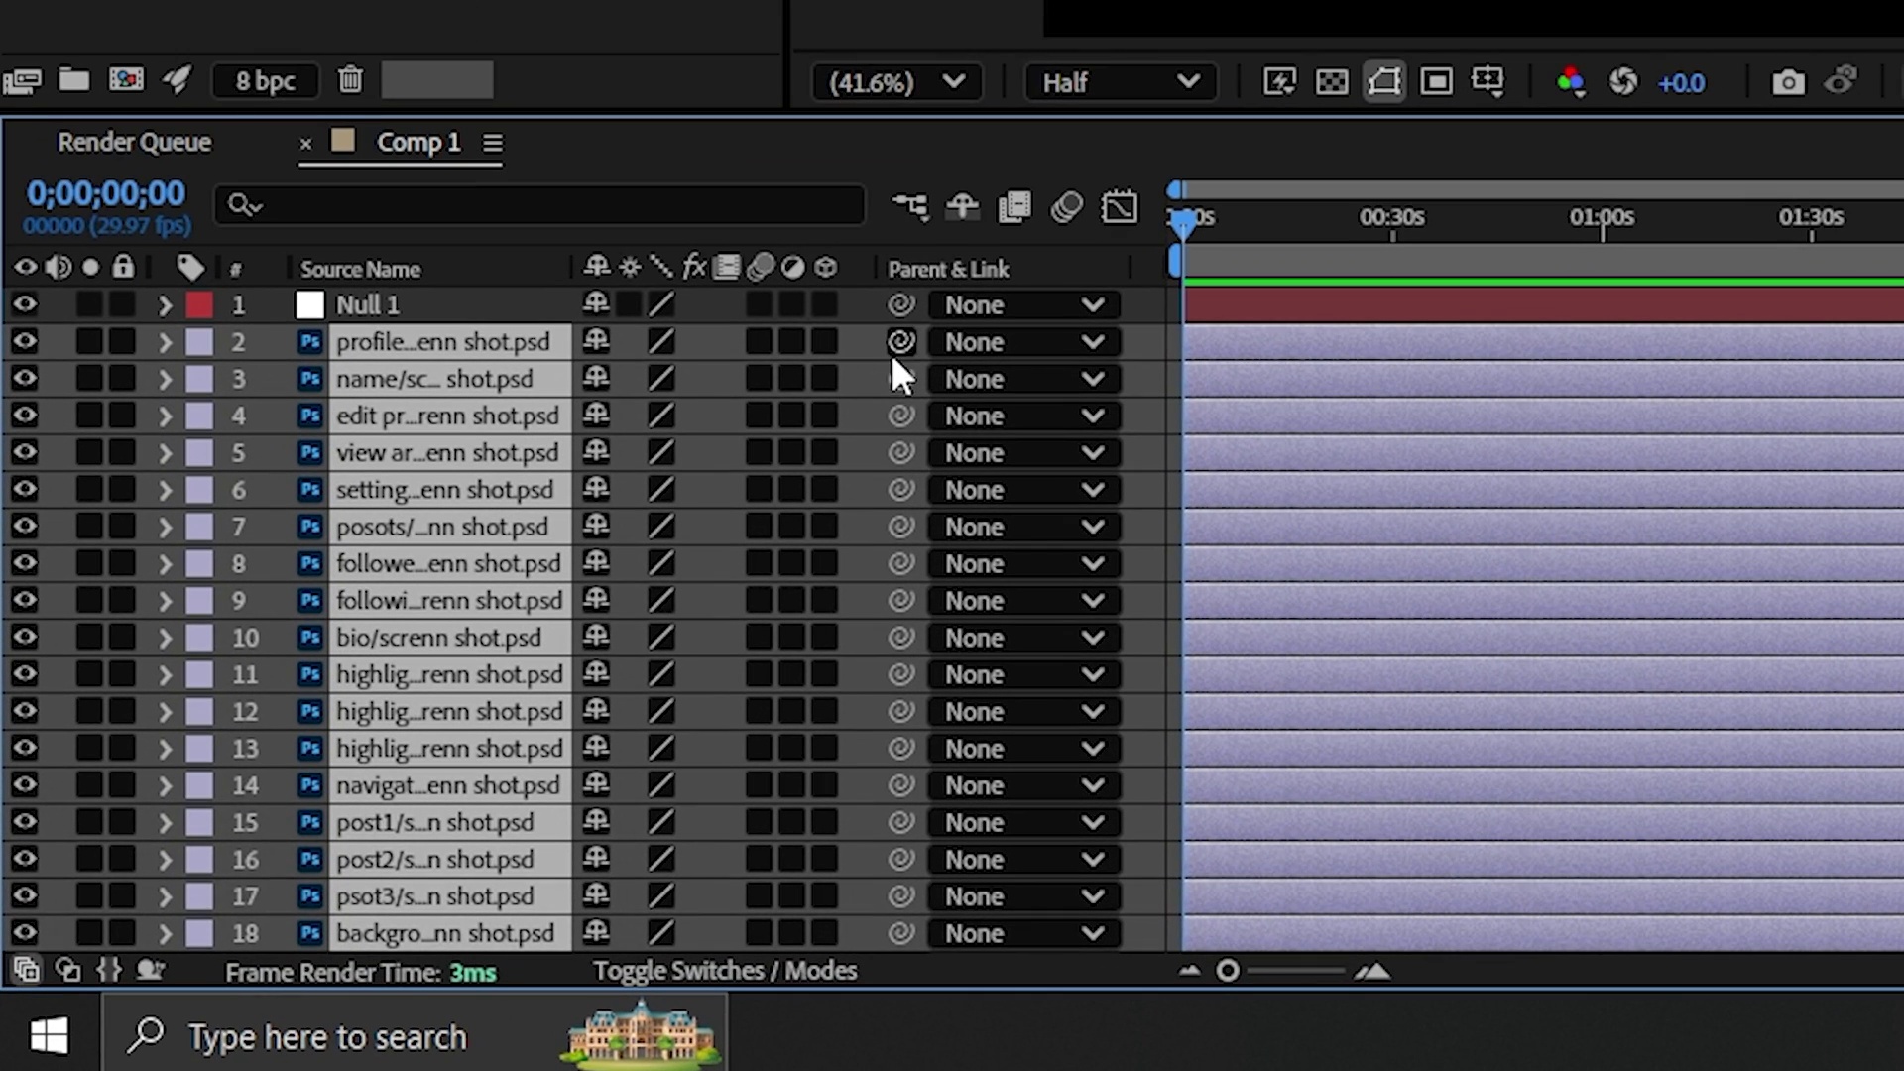
left_click_drag(411, 735, 184, 719)
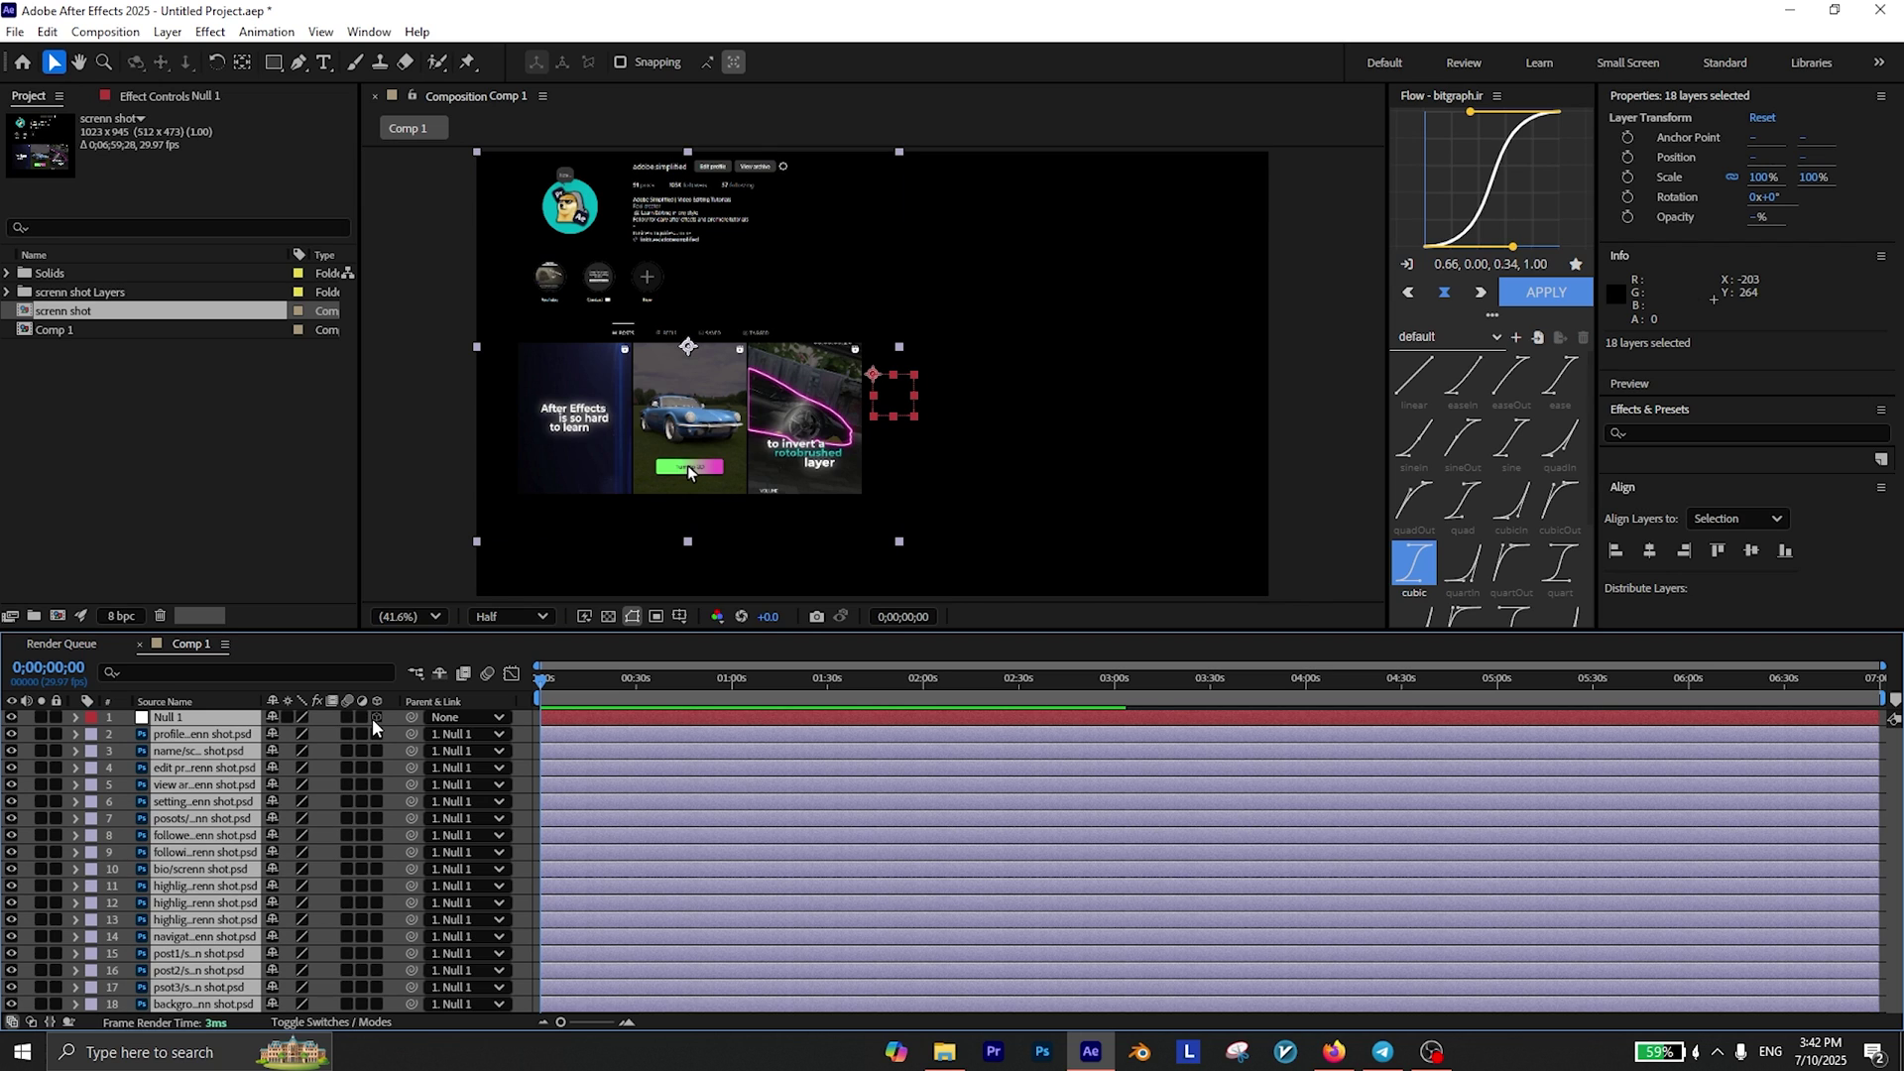
Make all layers including Null 1 3D, and set the null's position to 1396, 647 to centre the screenshot in the frame.
left_click(376, 717)
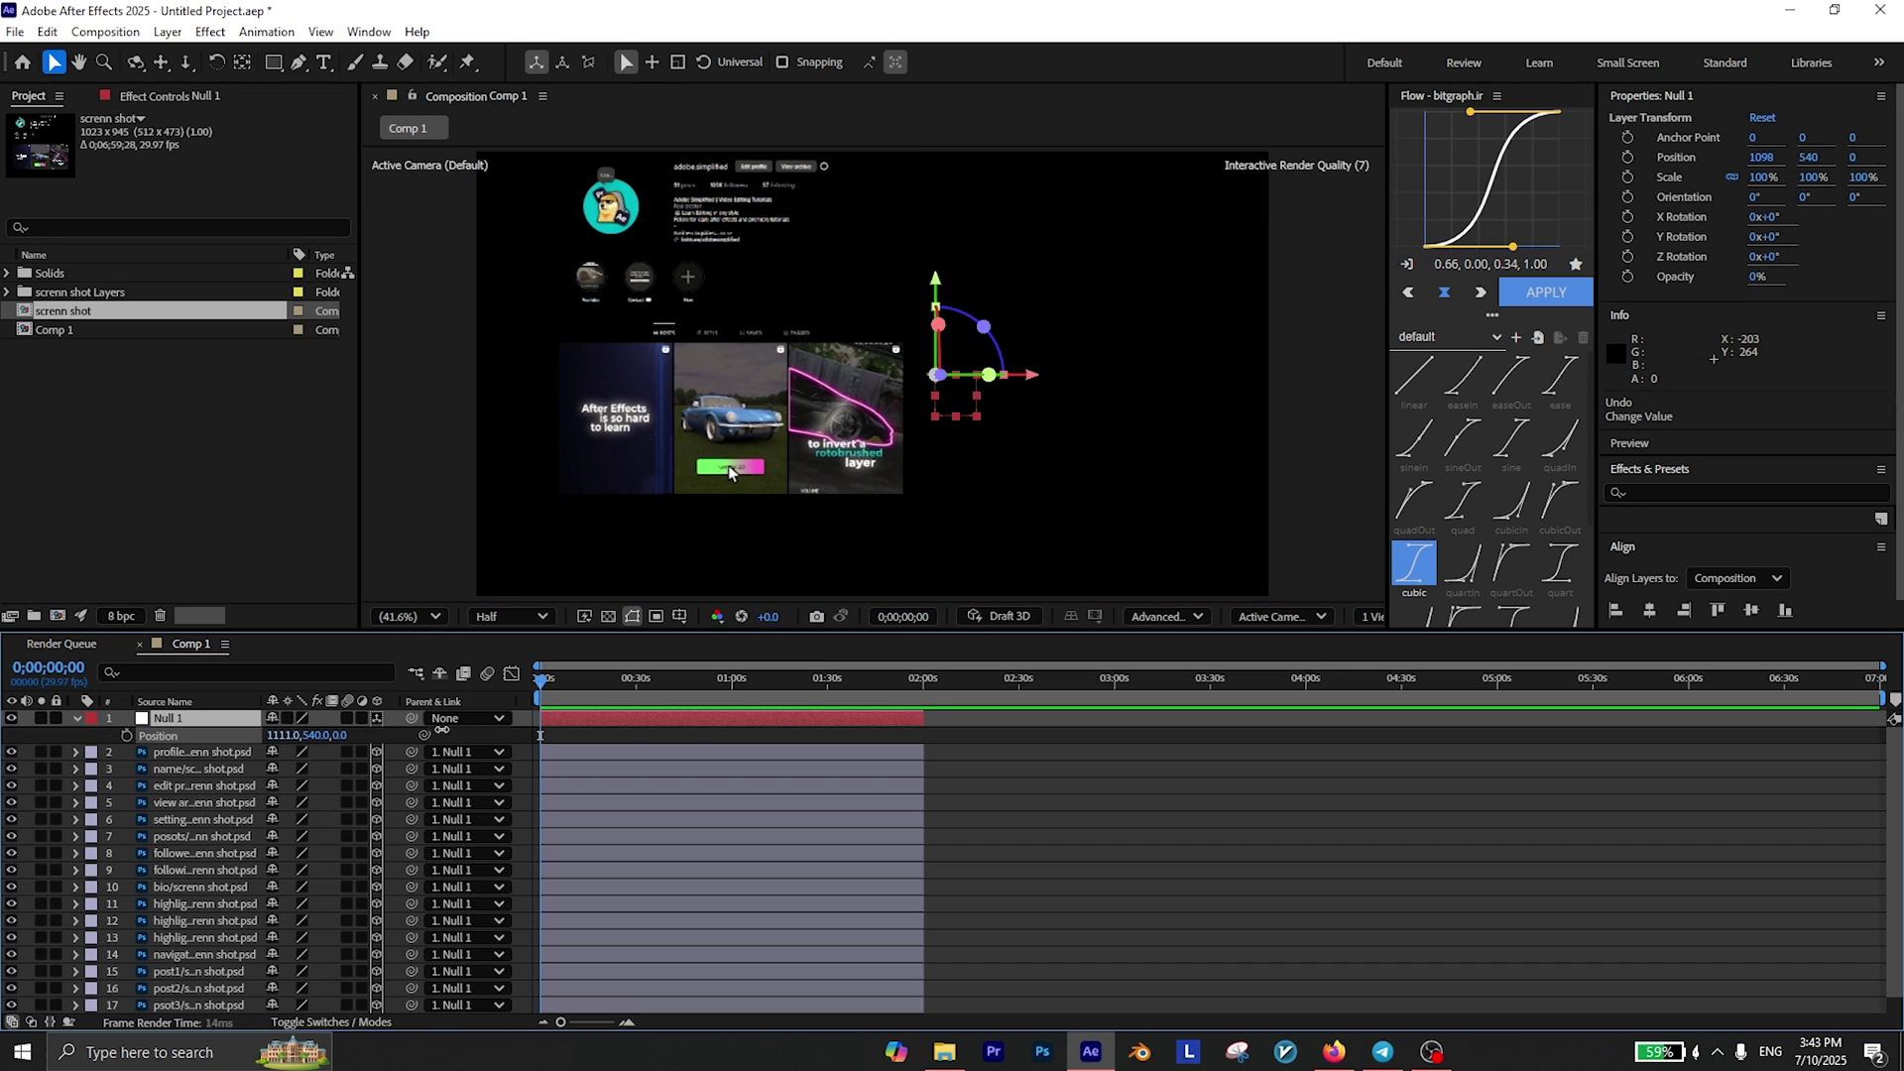
mouse_move(779, 471)
left_mouse_down()
mouse_move(812, 471)
mouse_move(774, 471)
left_mouse_up()
left_click_drag(491, 741, 457, 741)
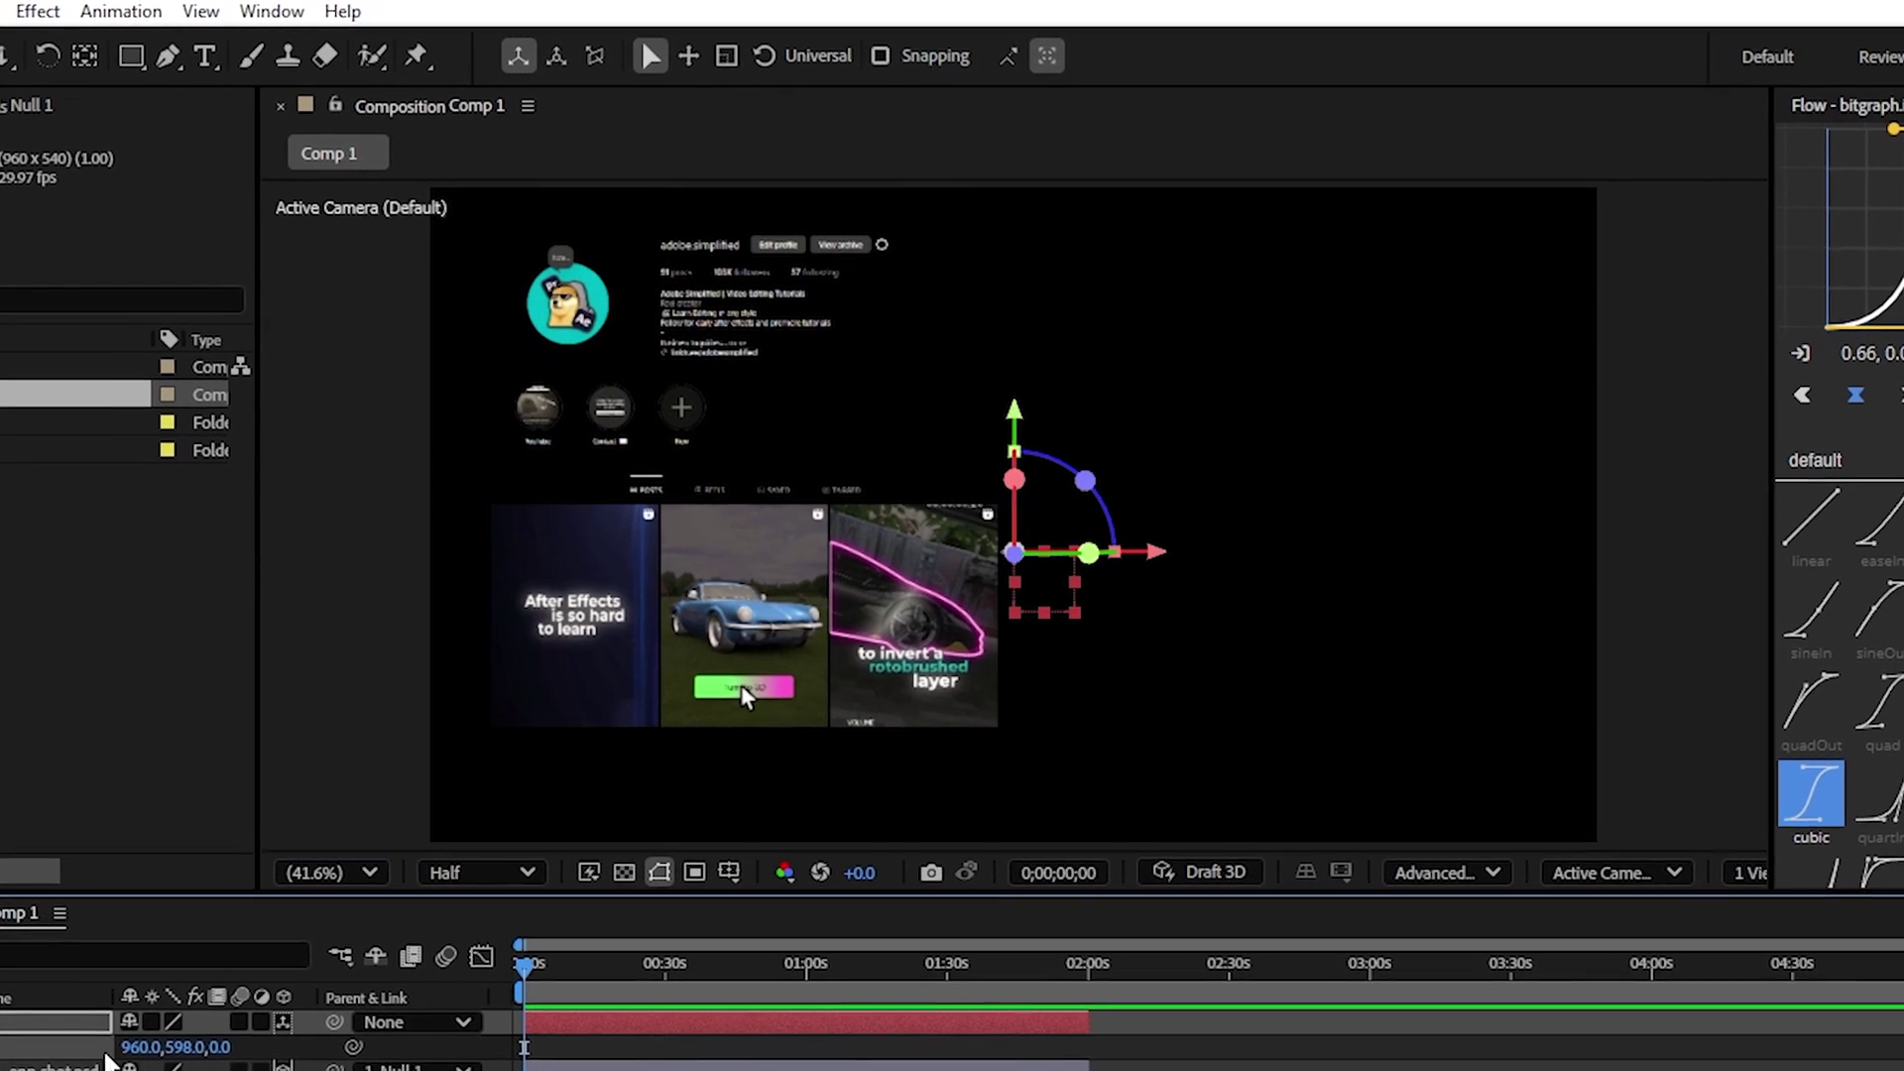
left_click_drag(278, 735, 676, 732)
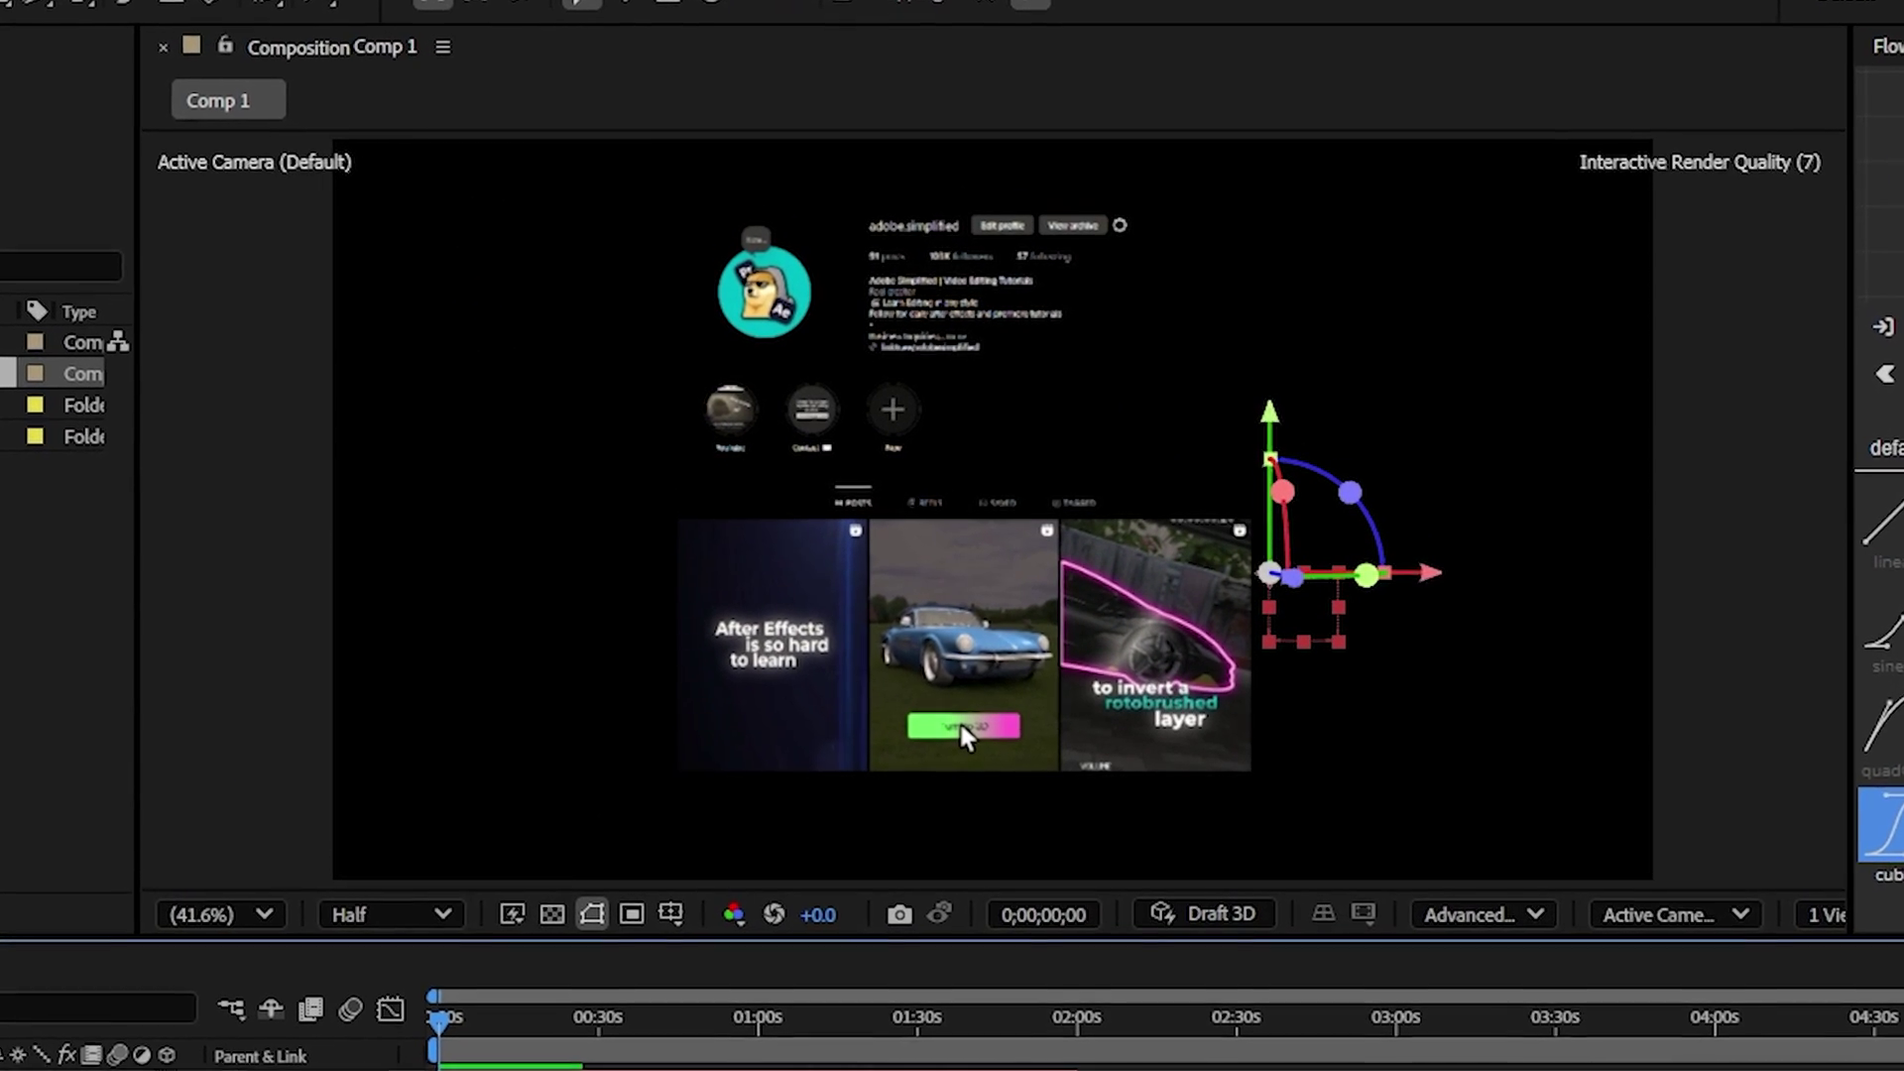
Show the profile layer's Position, Rotation and Opacity properties and move its anchor point to the centre of the profile picture.
left_click(755, 733)
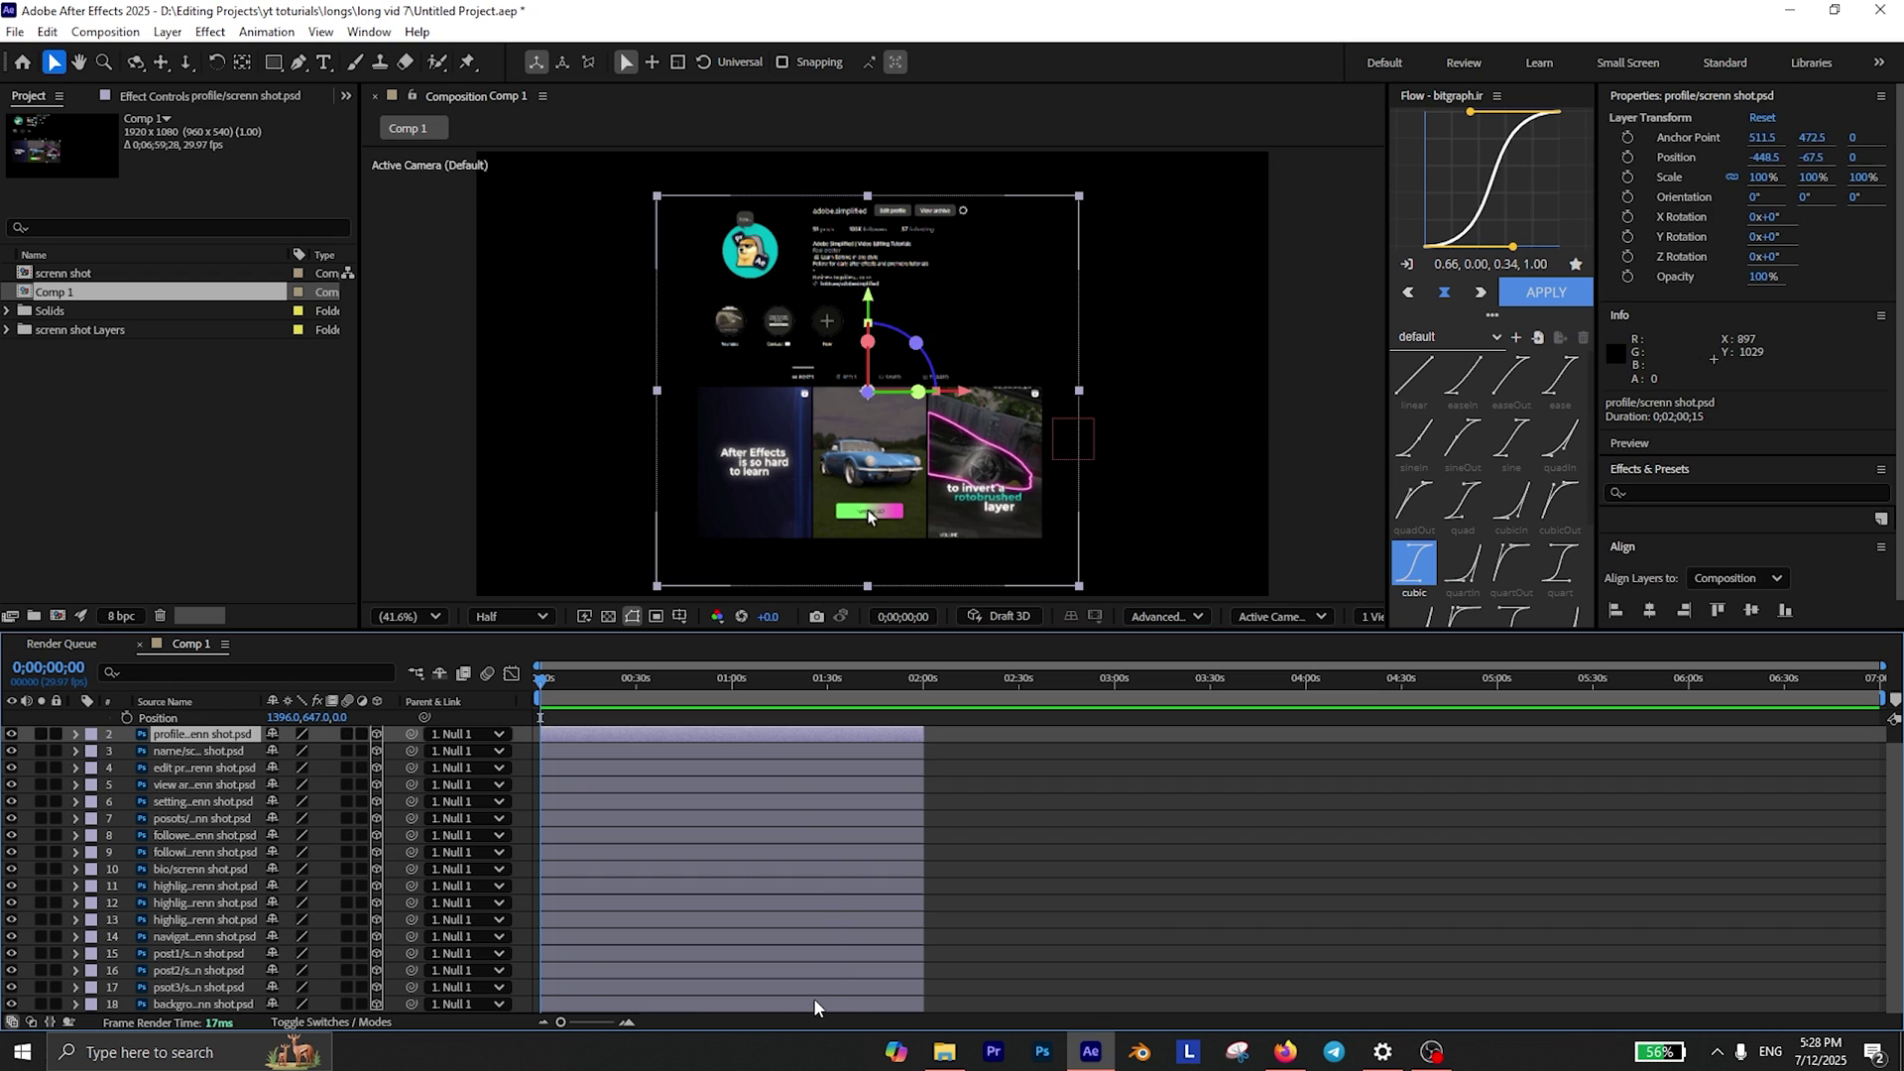
left_click(813, 1000, "shift")
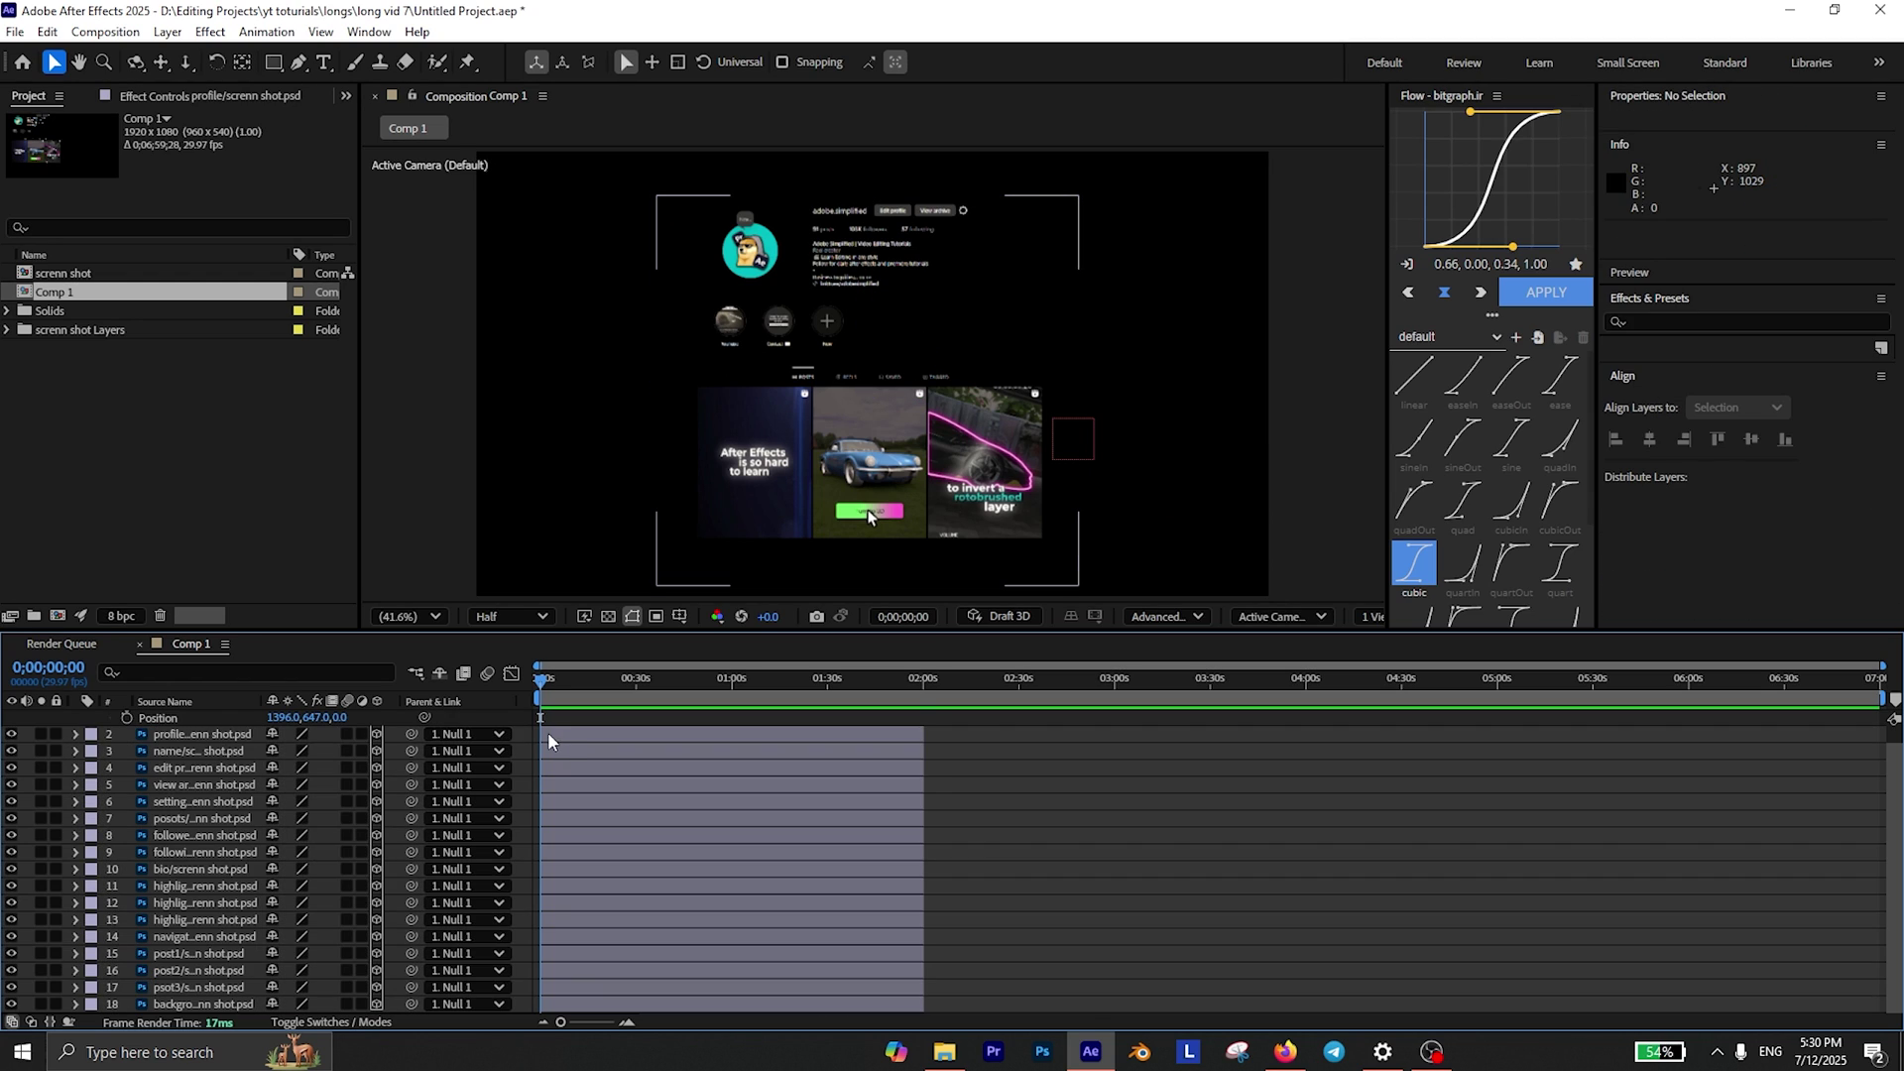
left_click(570, 736)
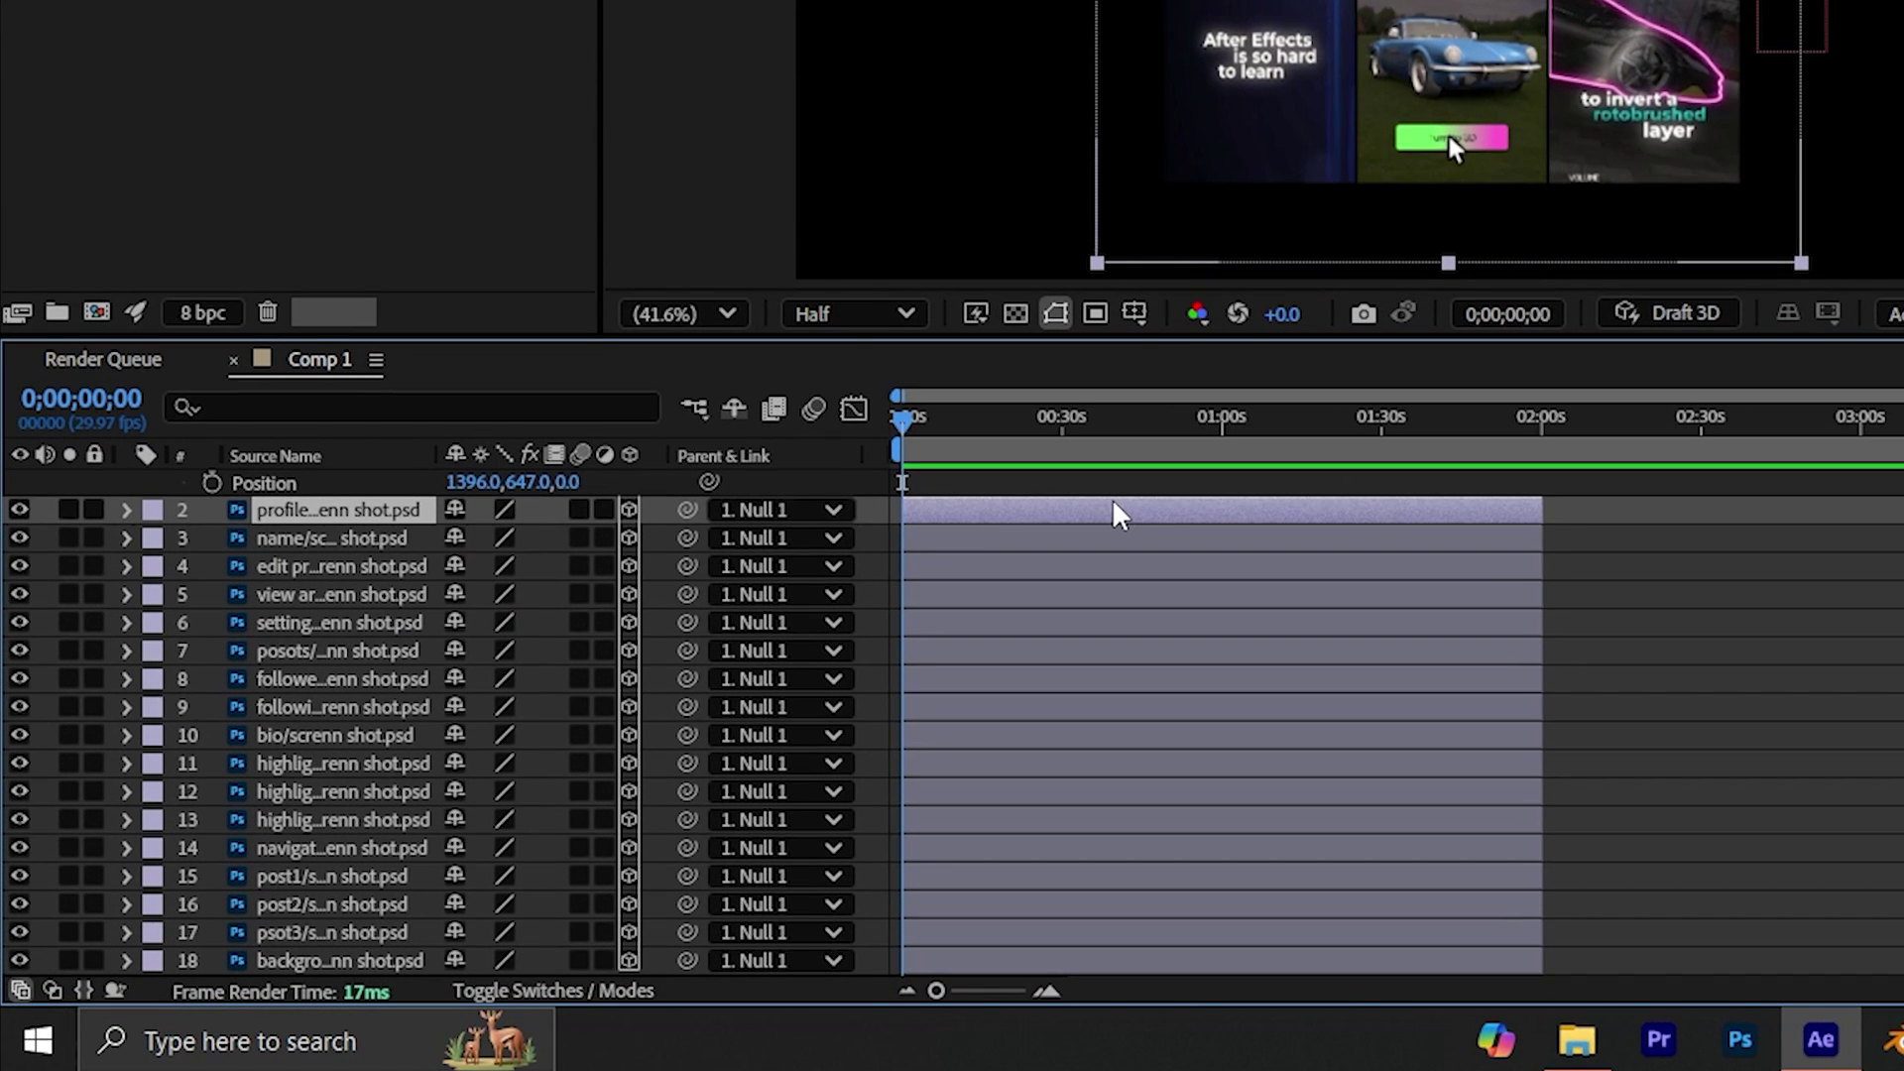
key("r")
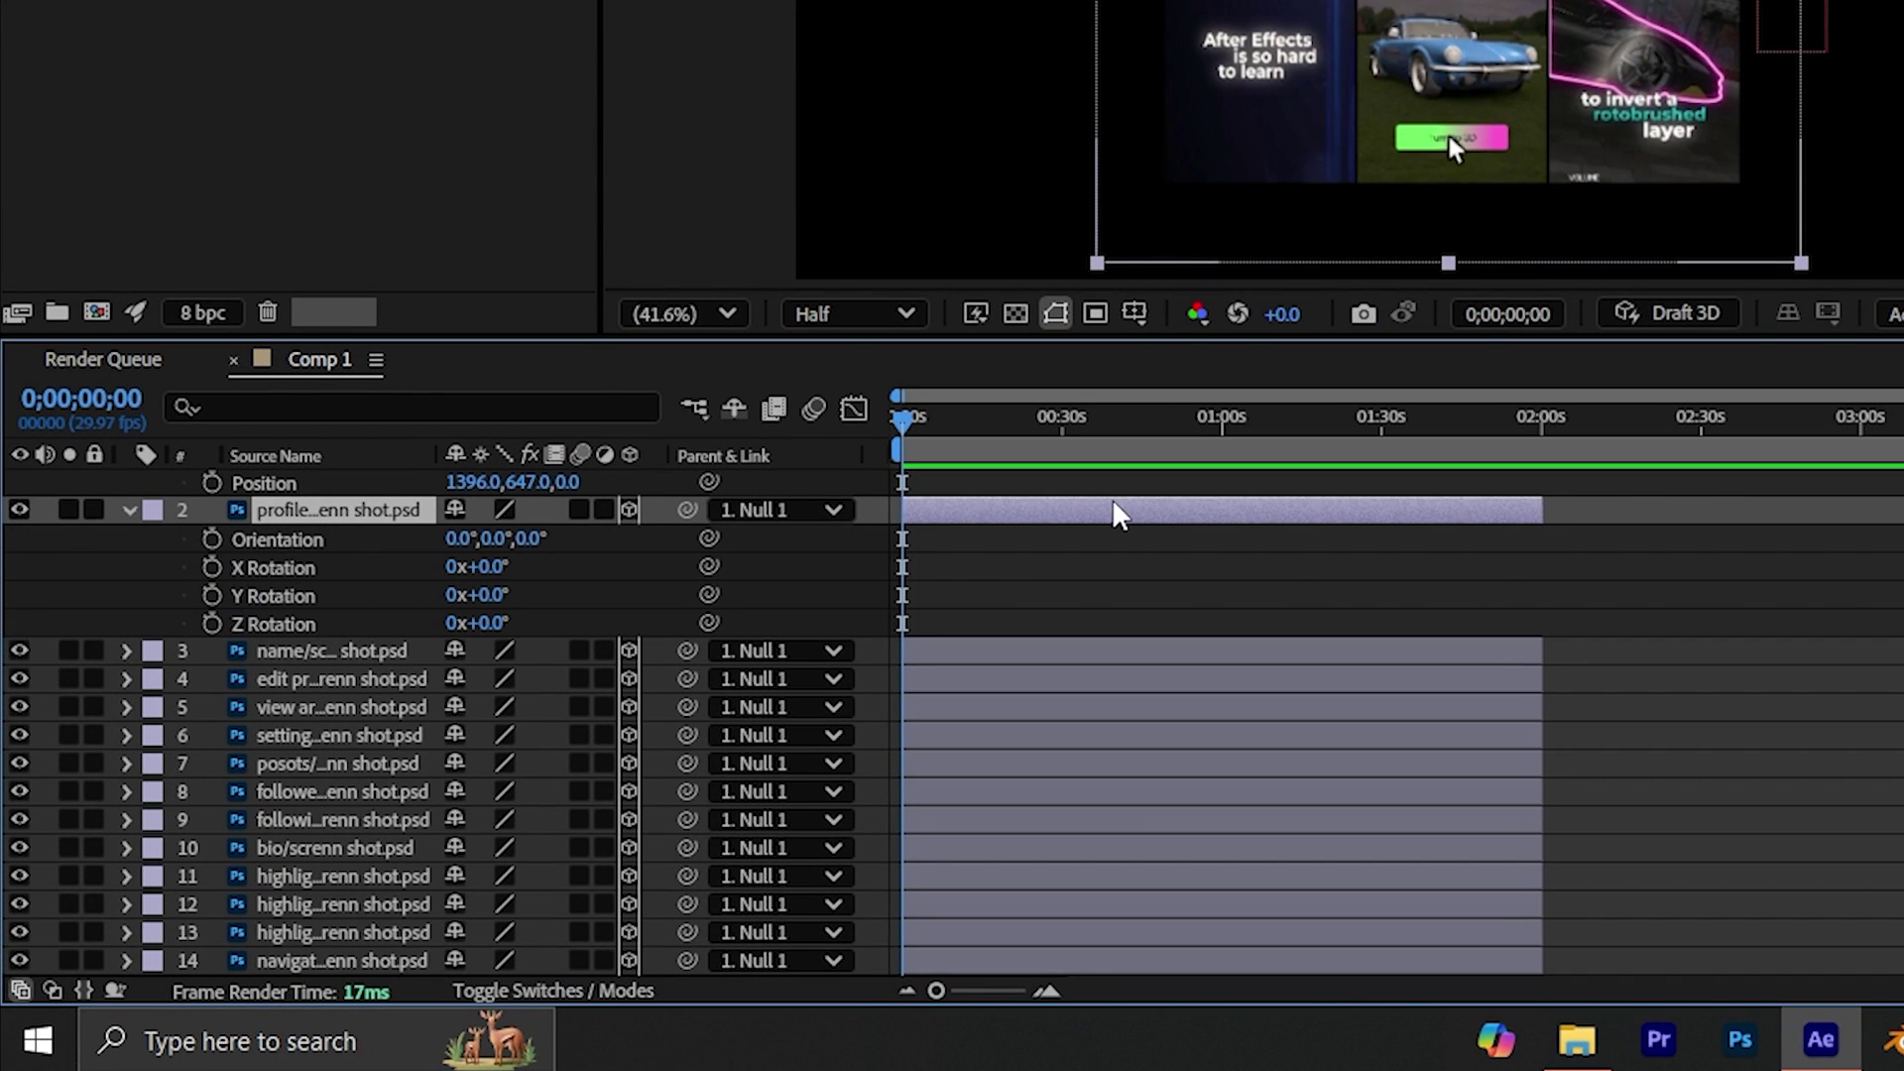
key("shift+p")
key("shift+t")
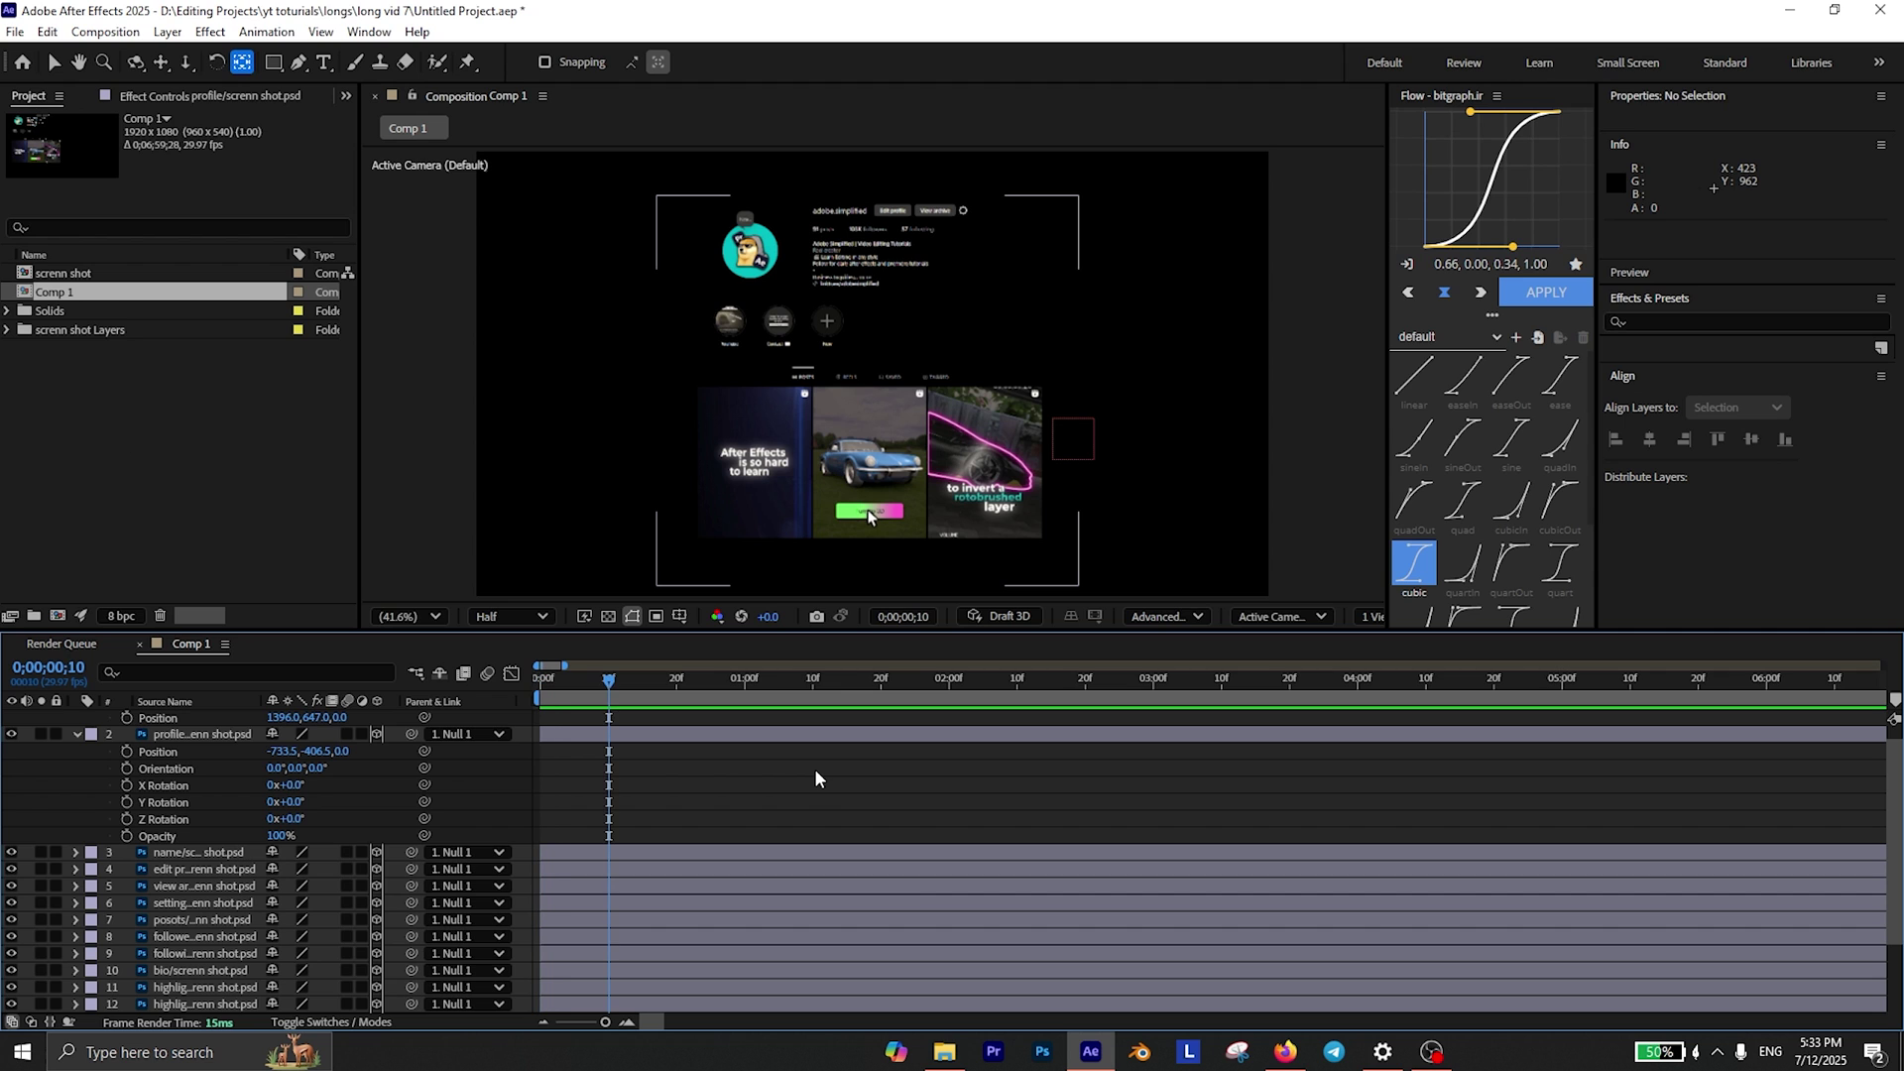
Keyframe the profile layer's Position, Z Rotation and Opacity at 1 second, then set X -813.5, rotation -36.5° and opacity 0% at 0 seconds.
left_click(127, 820)
left_click(127, 836)
left_click(127, 751)
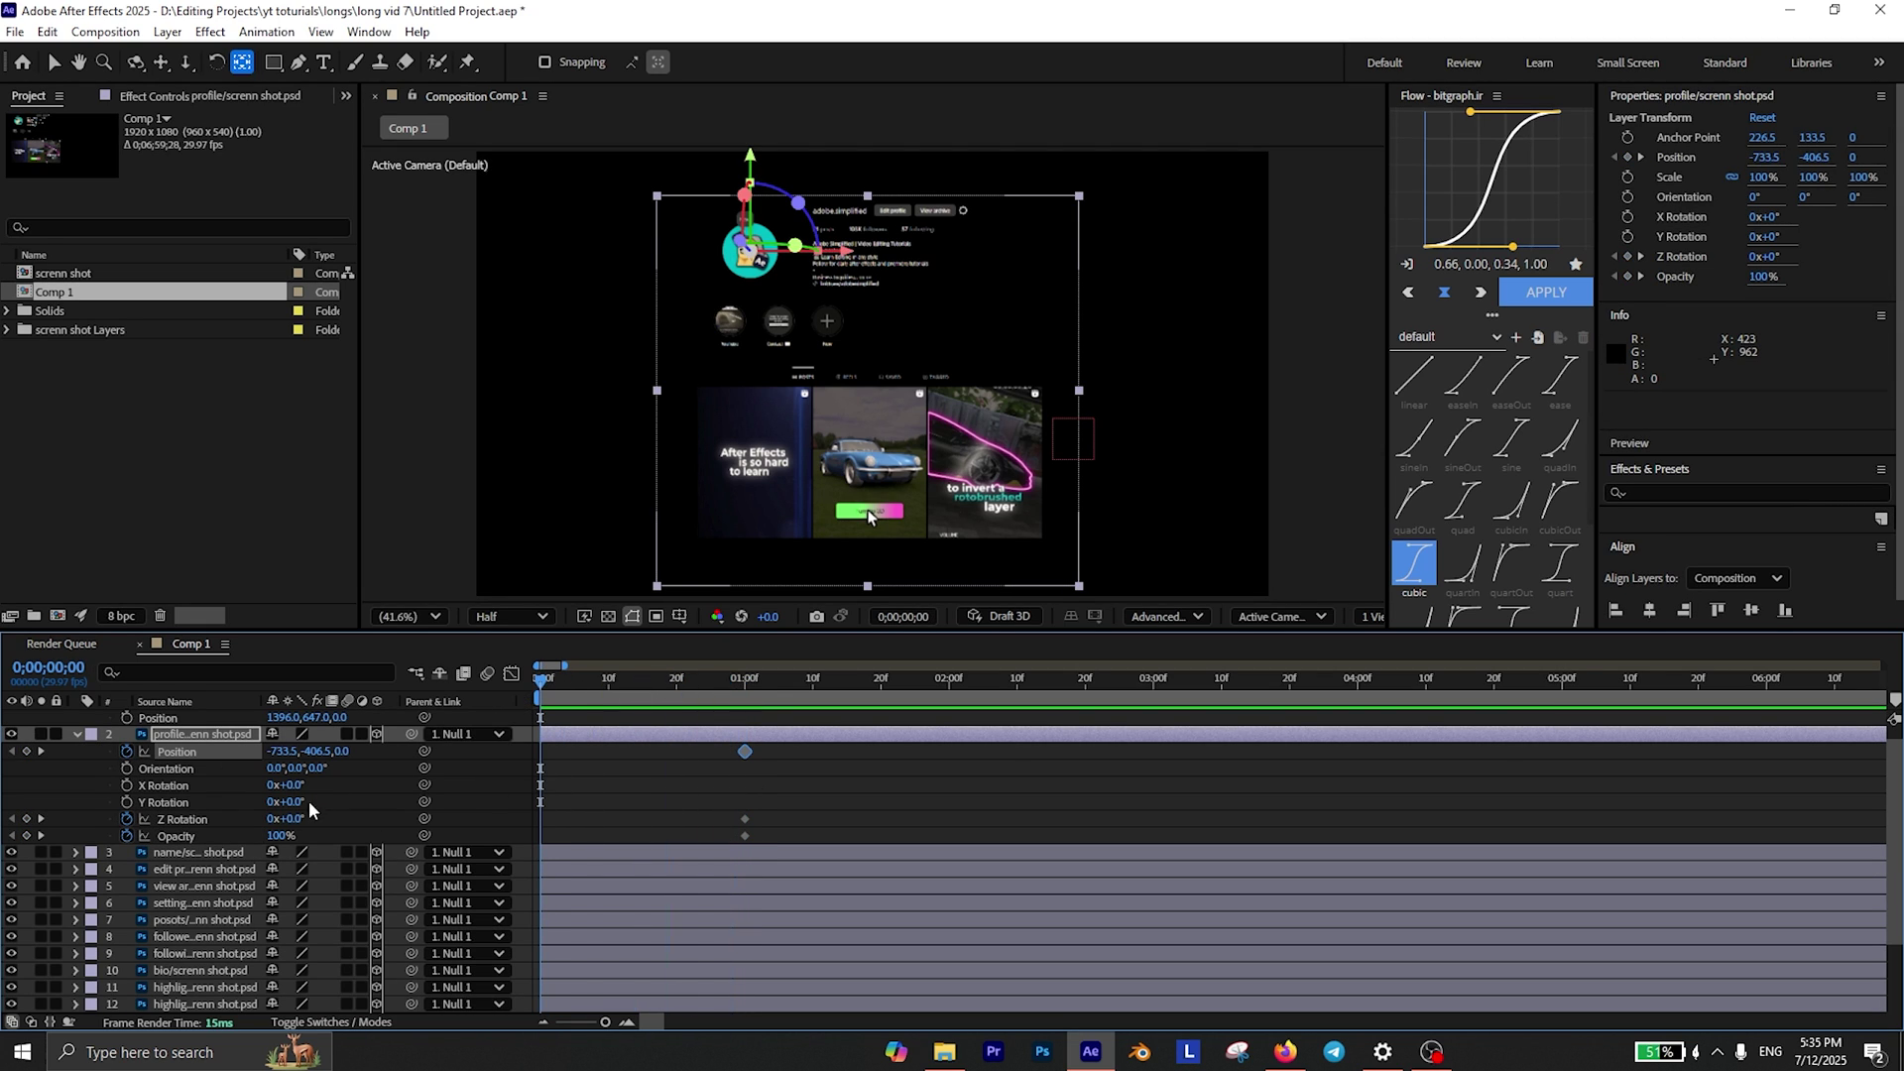
left_click_drag(310, 810, 86, 849)
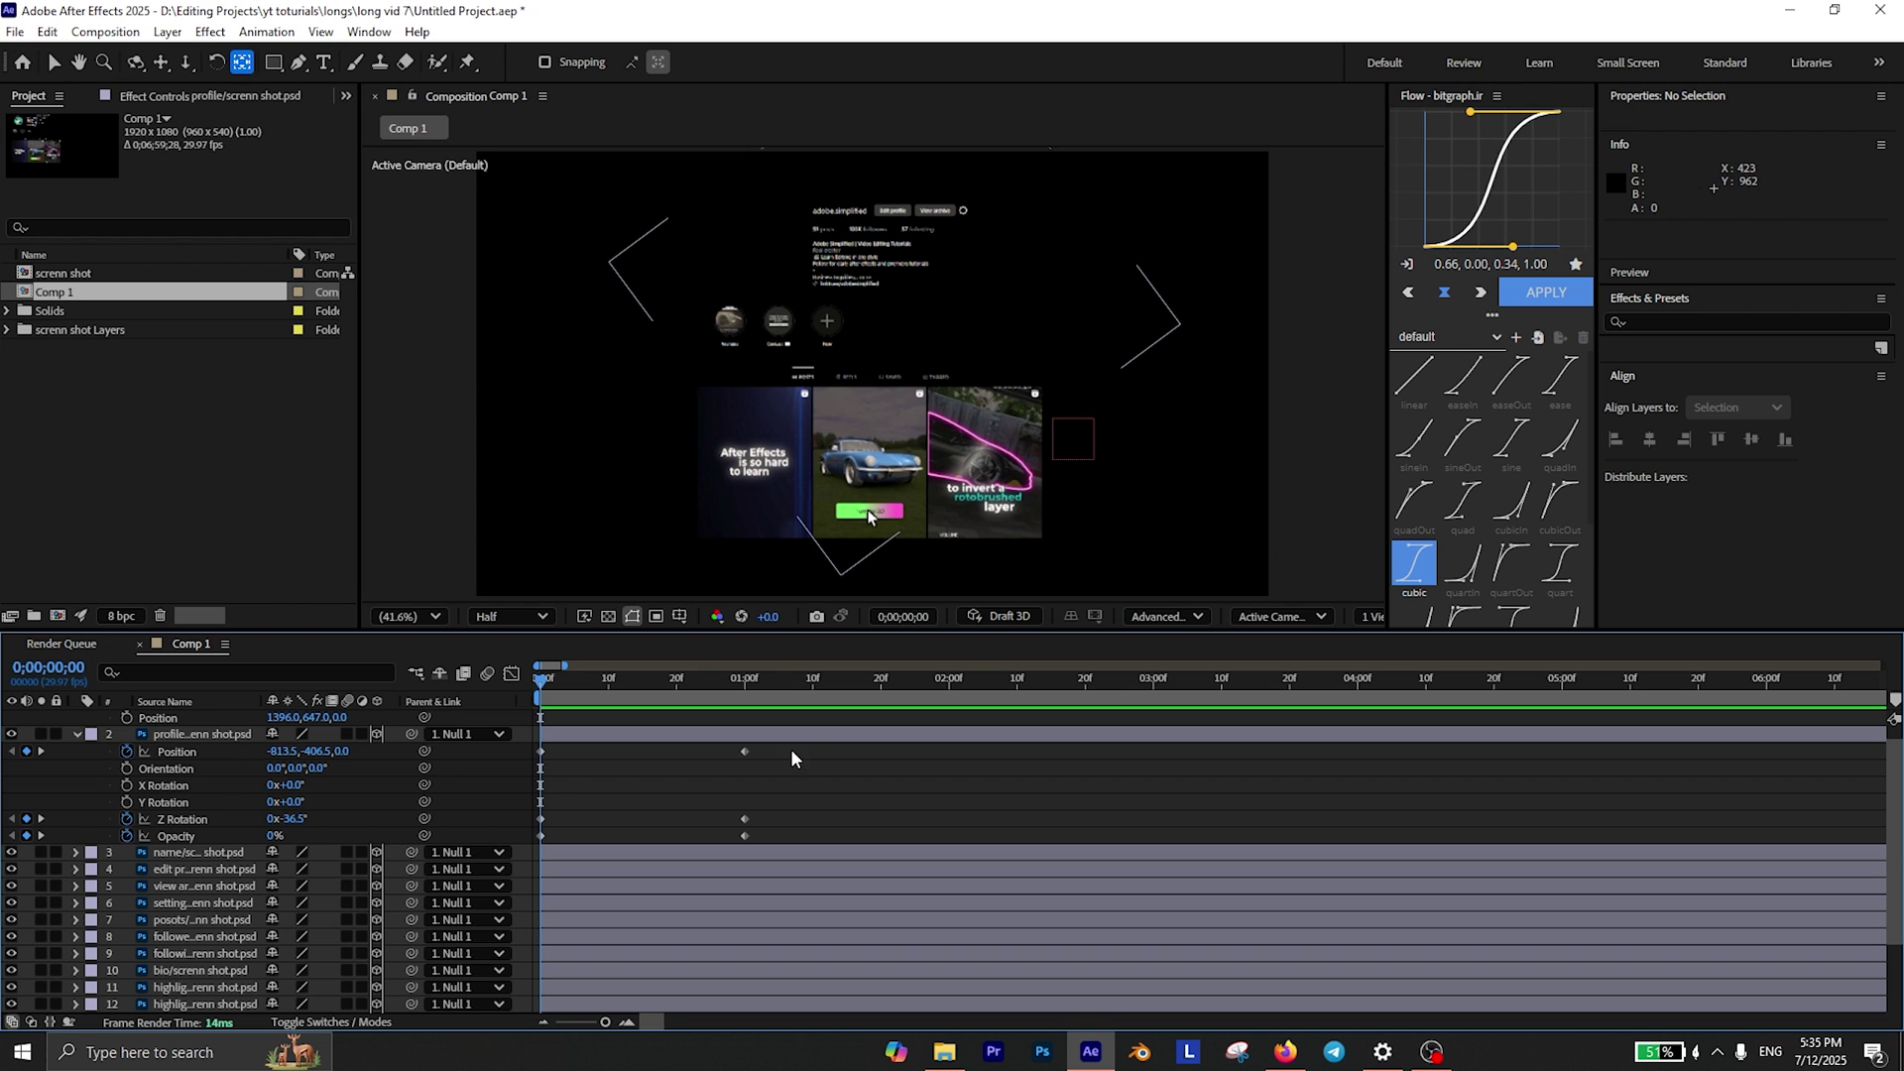
Easy Ease the profile layer's keyframes, reshape their speed graph so the motion peaks early, and preview the animation.
left_click_drag(803, 746, 468, 859)
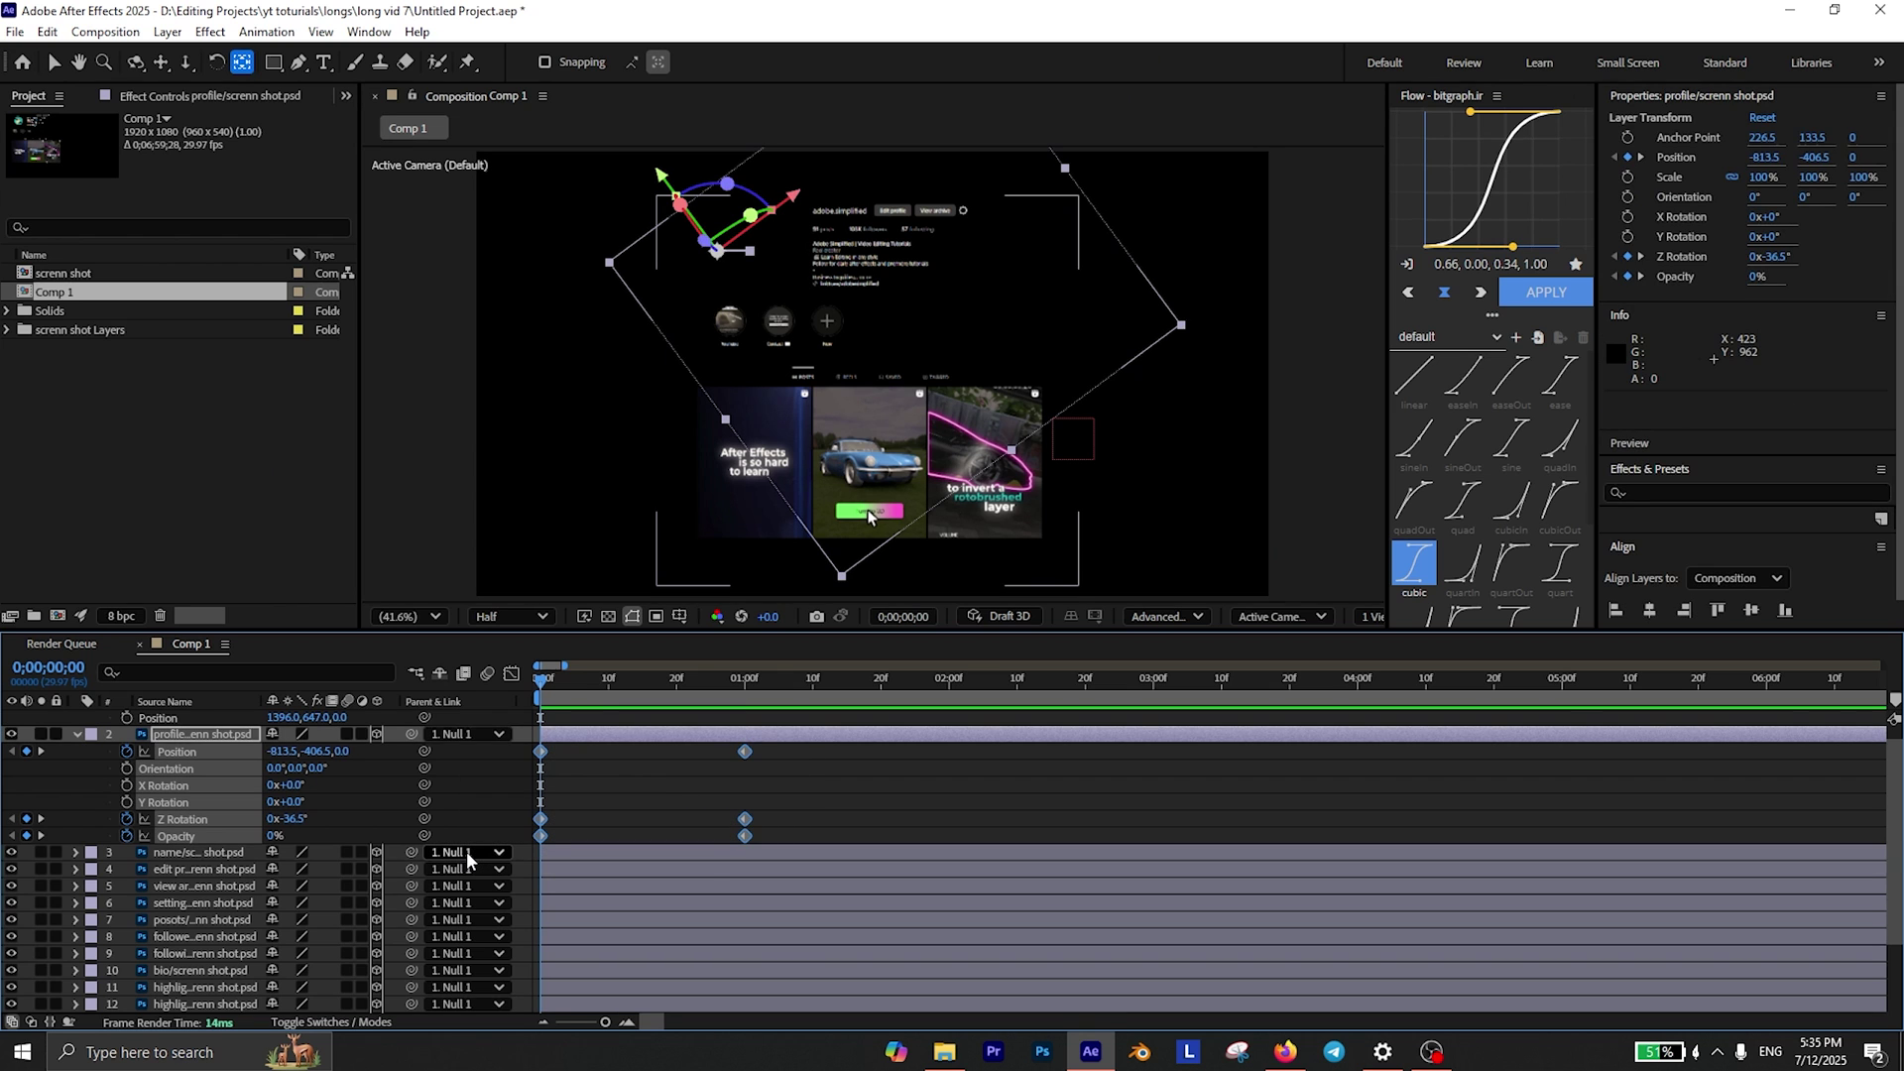
left_click(512, 674)
left_click_drag(709, 957, 587, 962)
key("space")
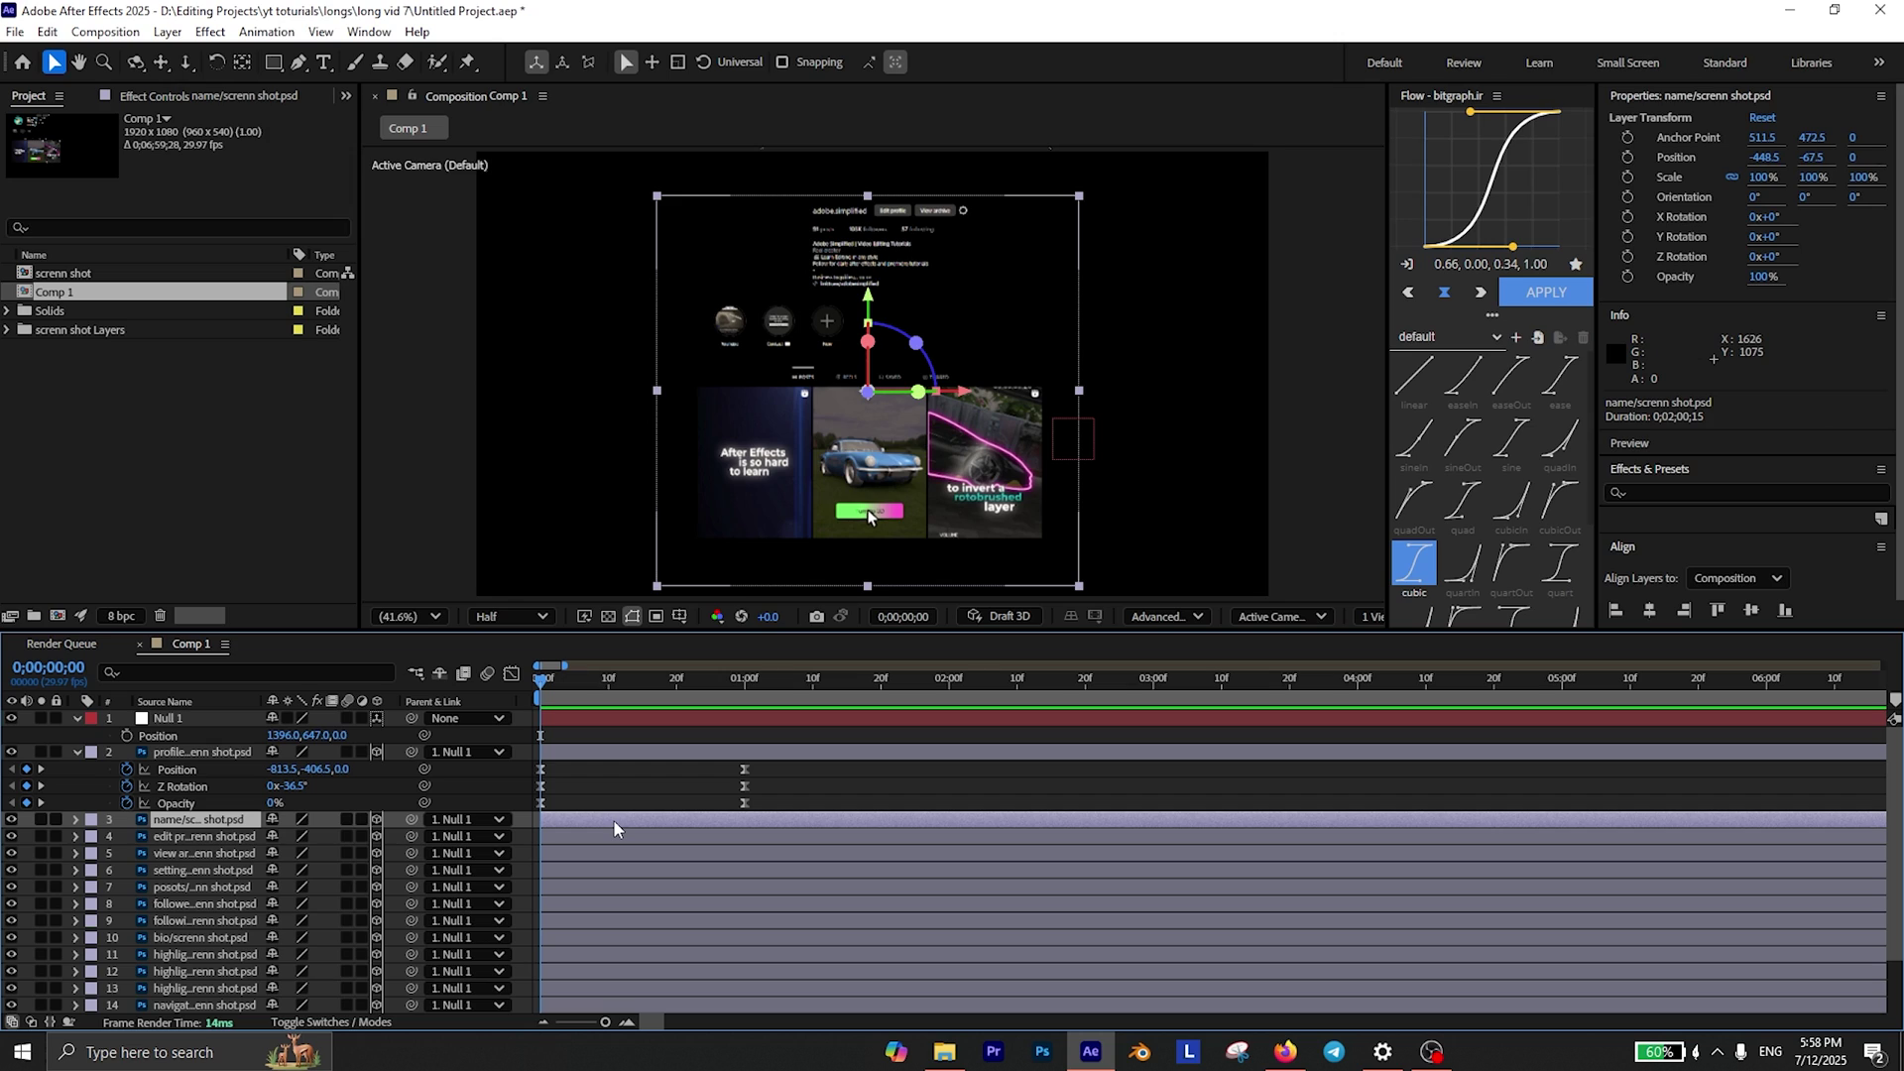
Keyframe the name layer's Opacity at 100% at 1 second and 0% at 0 seconds.
key("t")
key("shift+Page_Down")
key("shift+Page_Down")
key("shift+Page_Down")
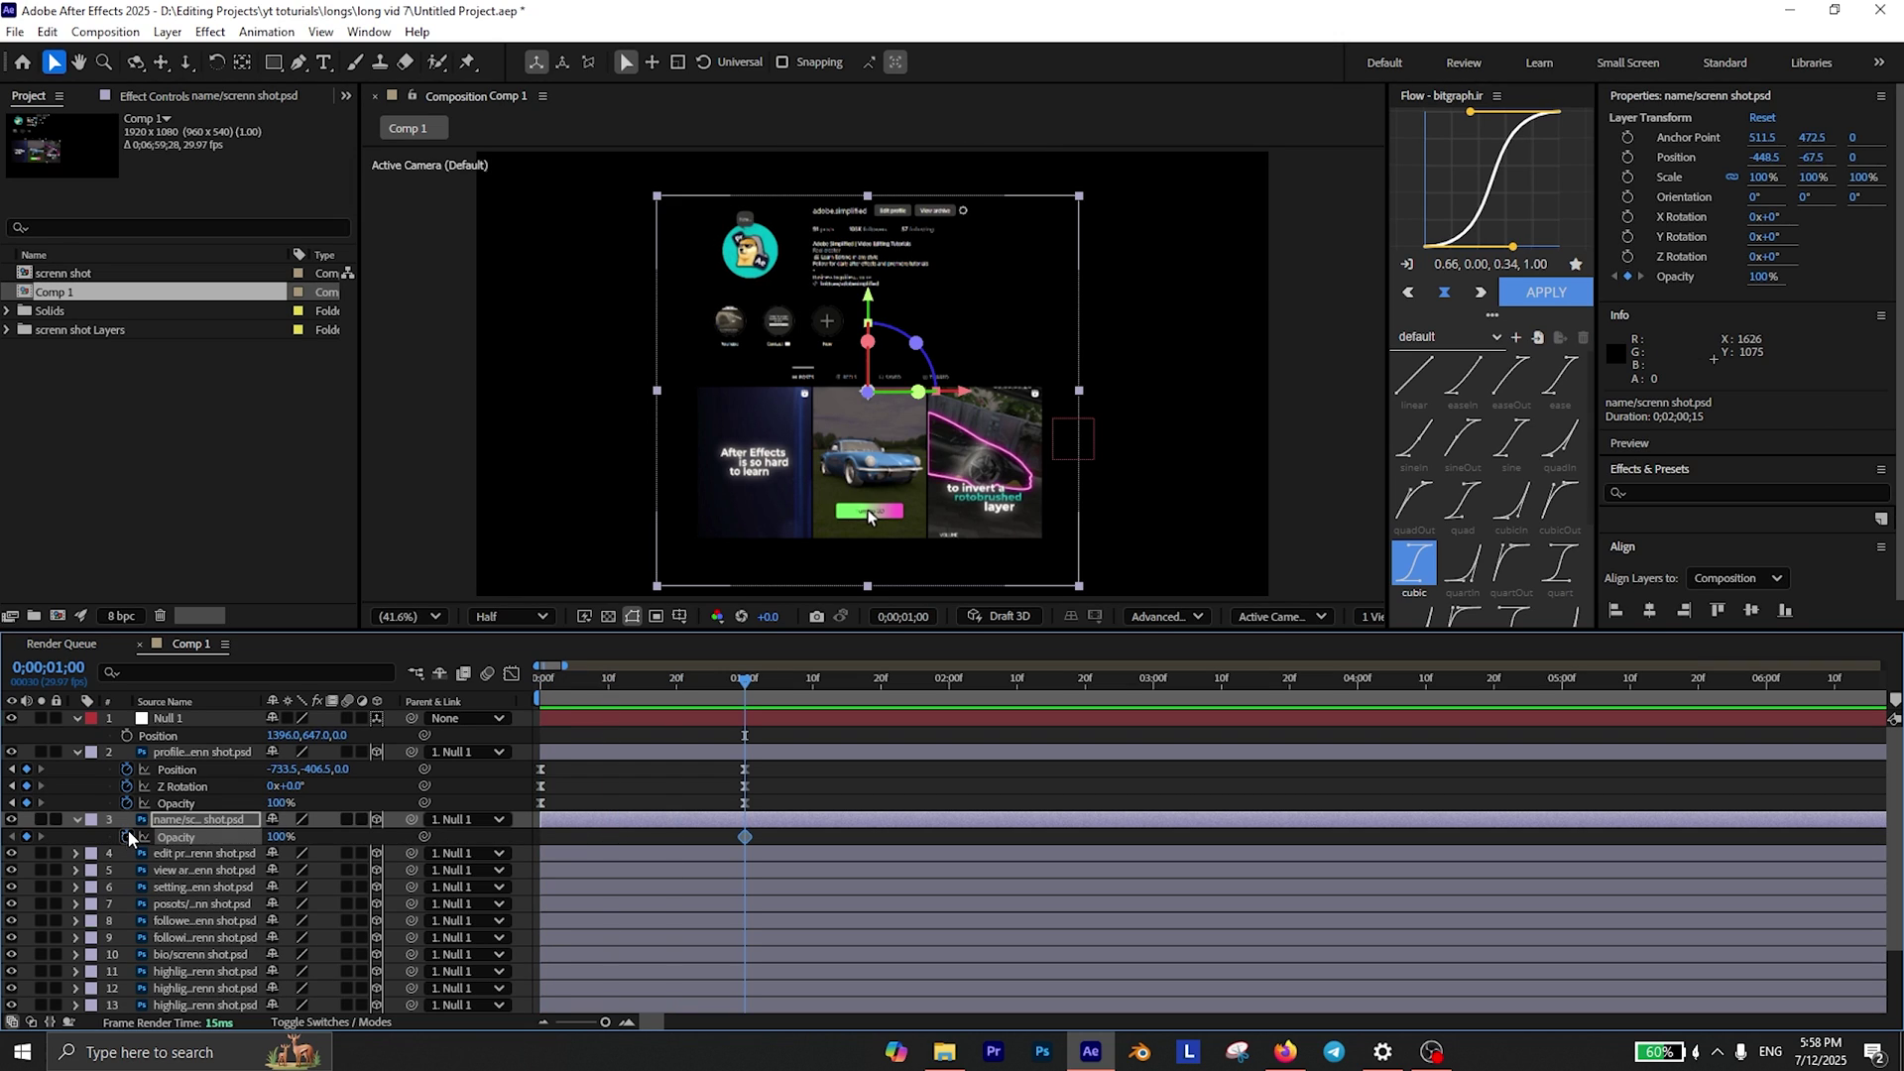
key("shift+Page_Up")
key("shift+Page_Up")
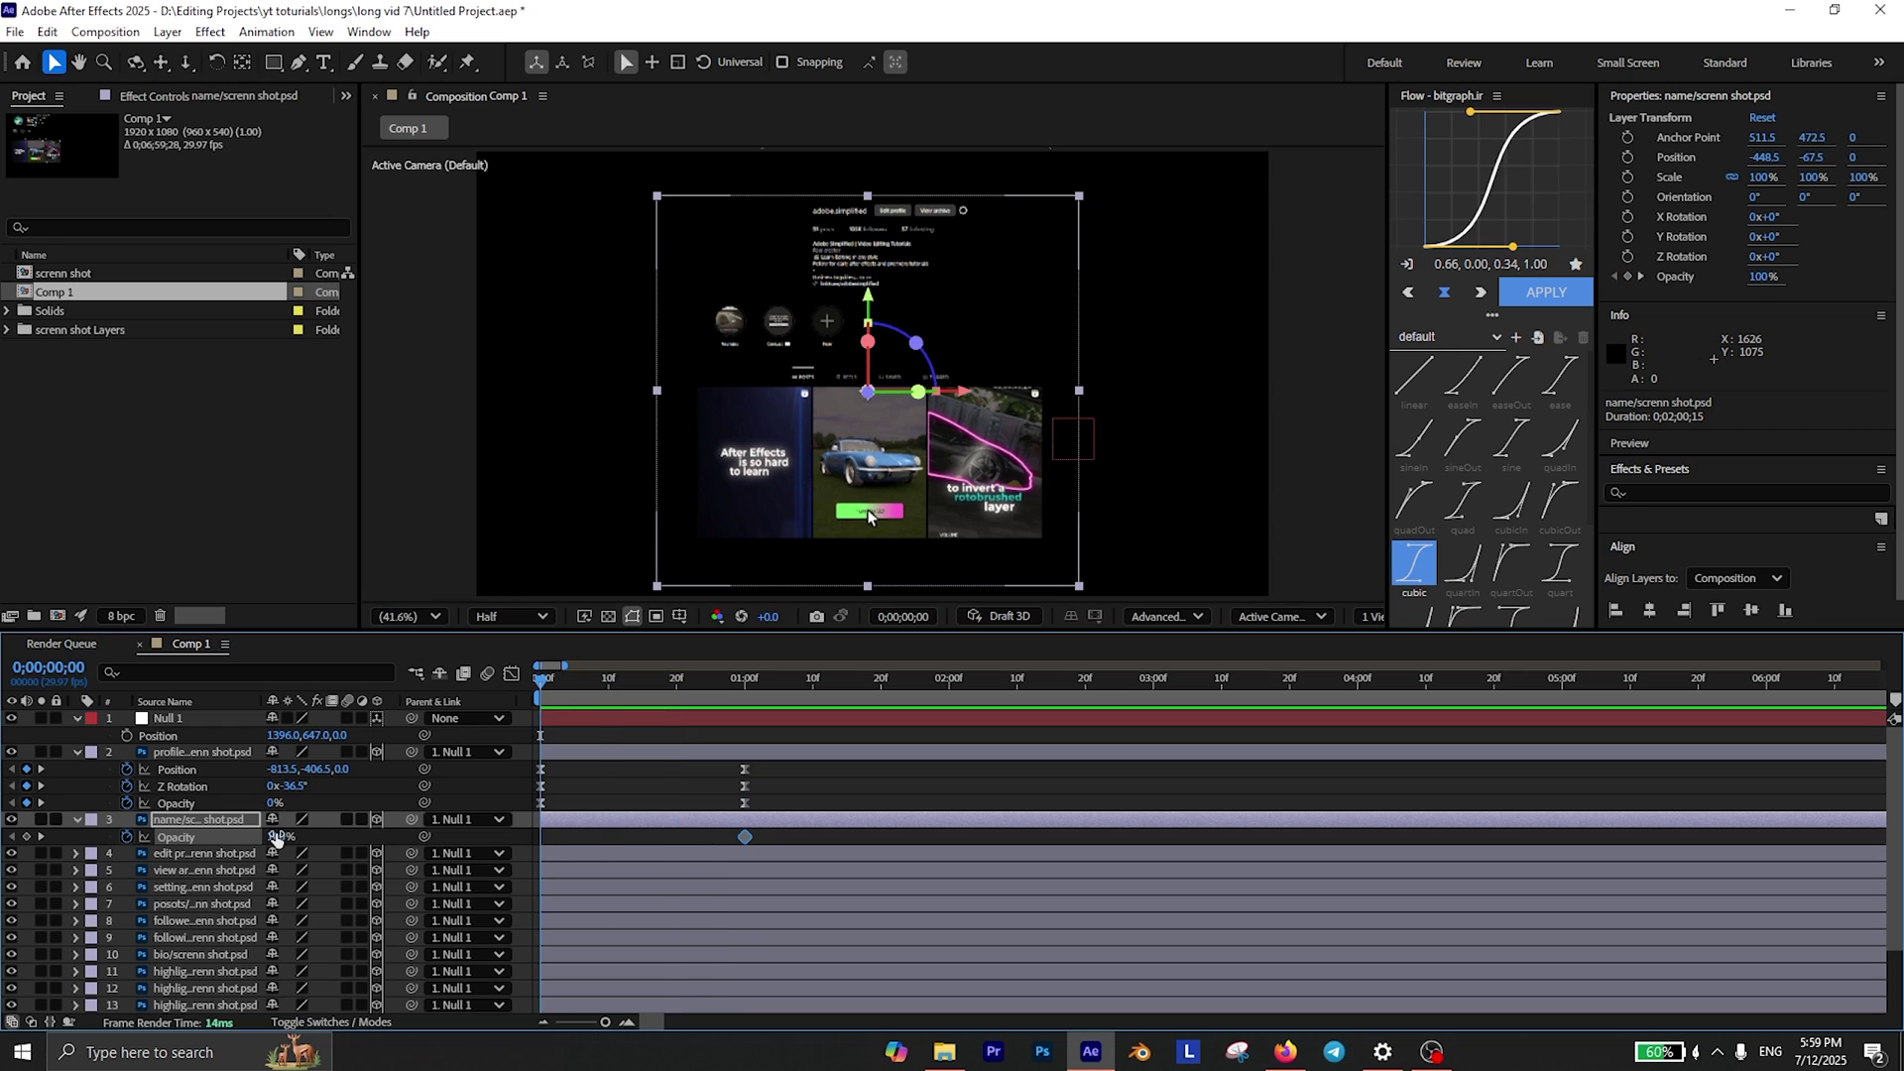
Ease the name layer's two Opacity keyframes with a speed graph that peaks early, and preview the fade-in.
left_click_drag(785, 832, 349, 888)
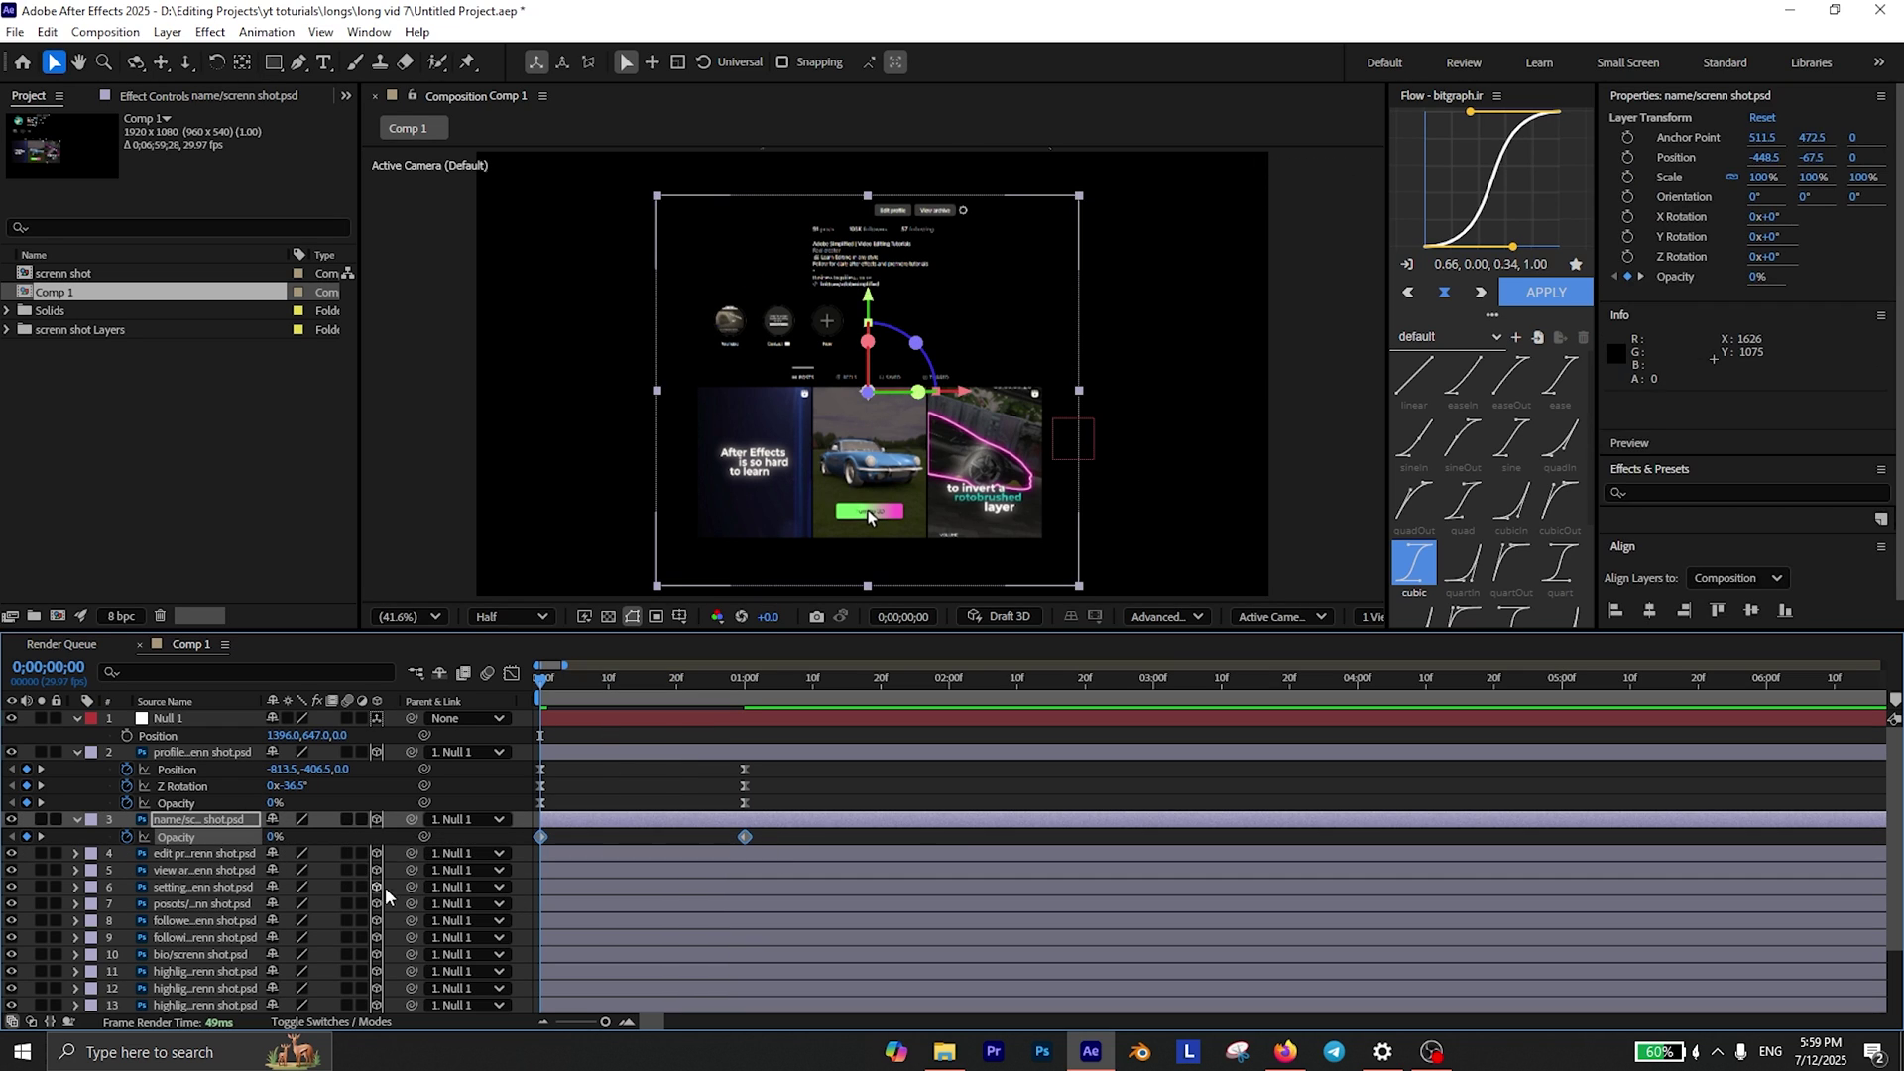
left_click(512, 674)
left_click_drag(807, 880, 587, 973)
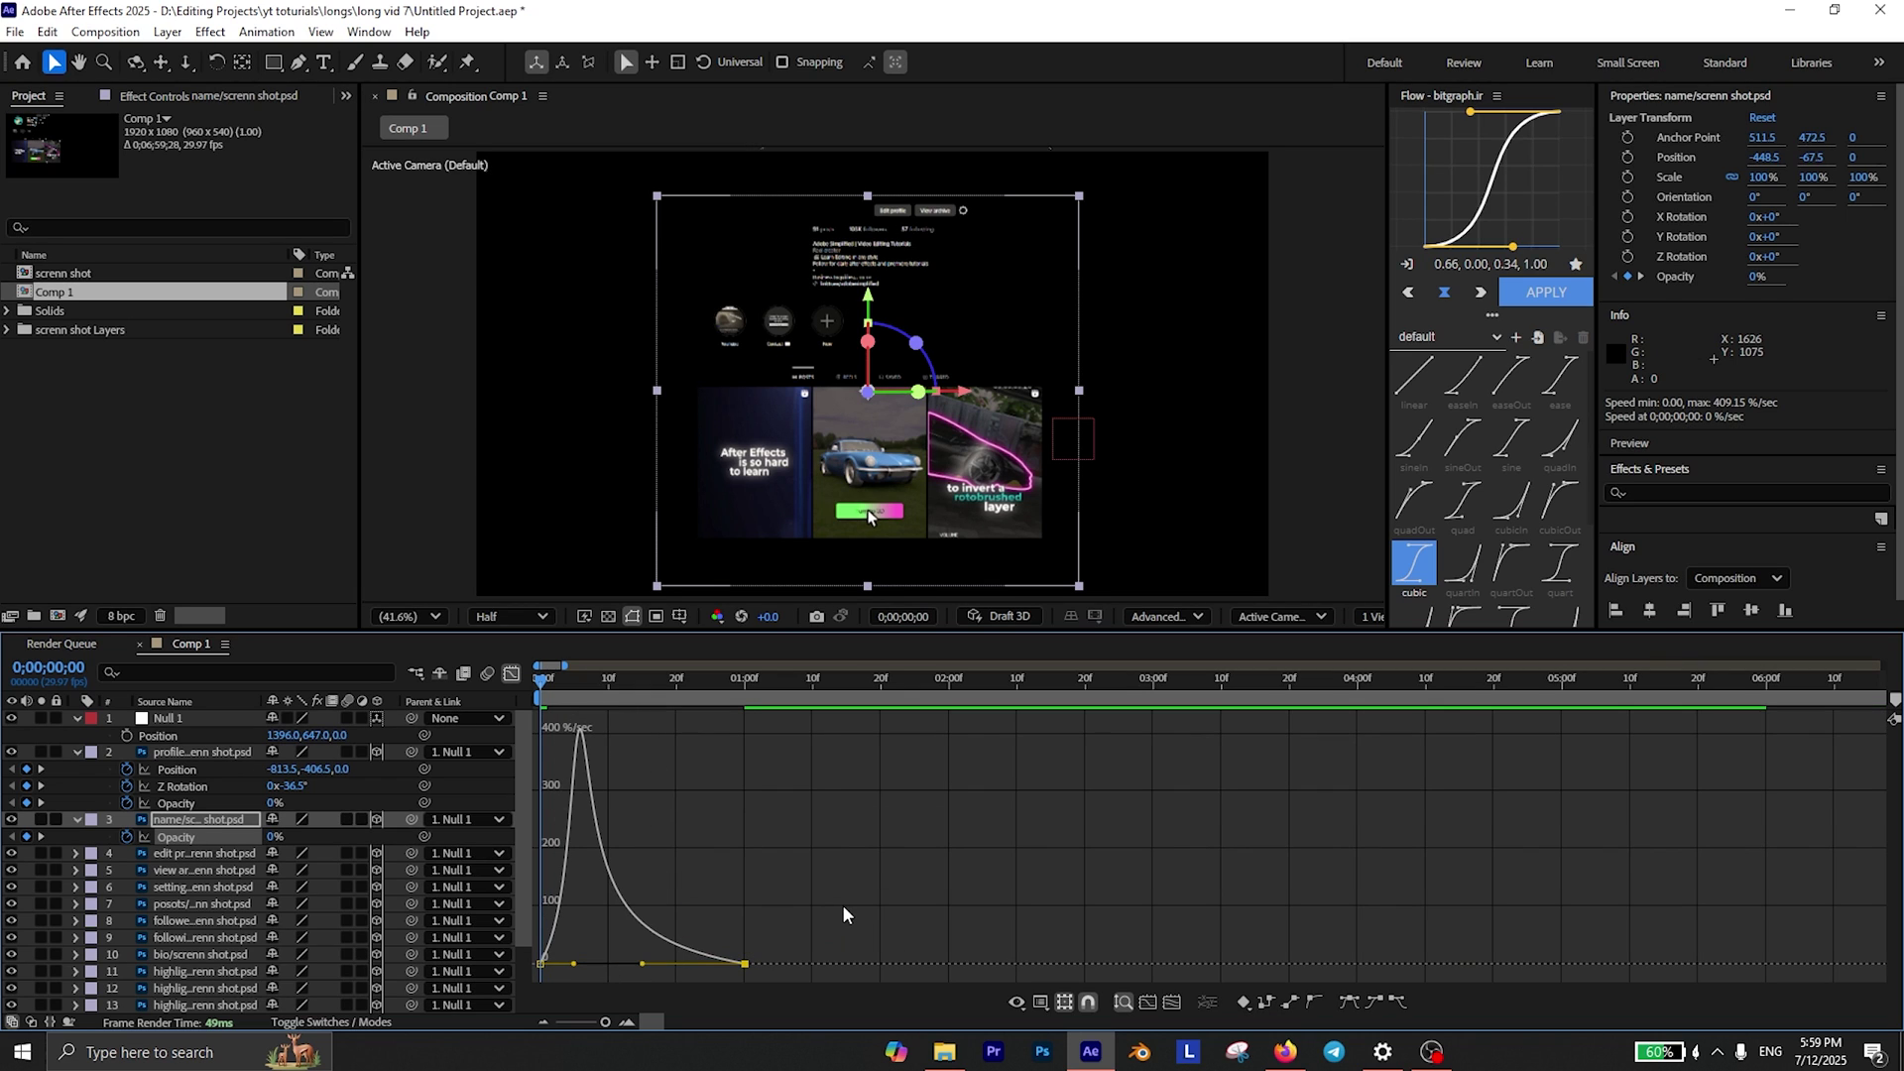
key("space")
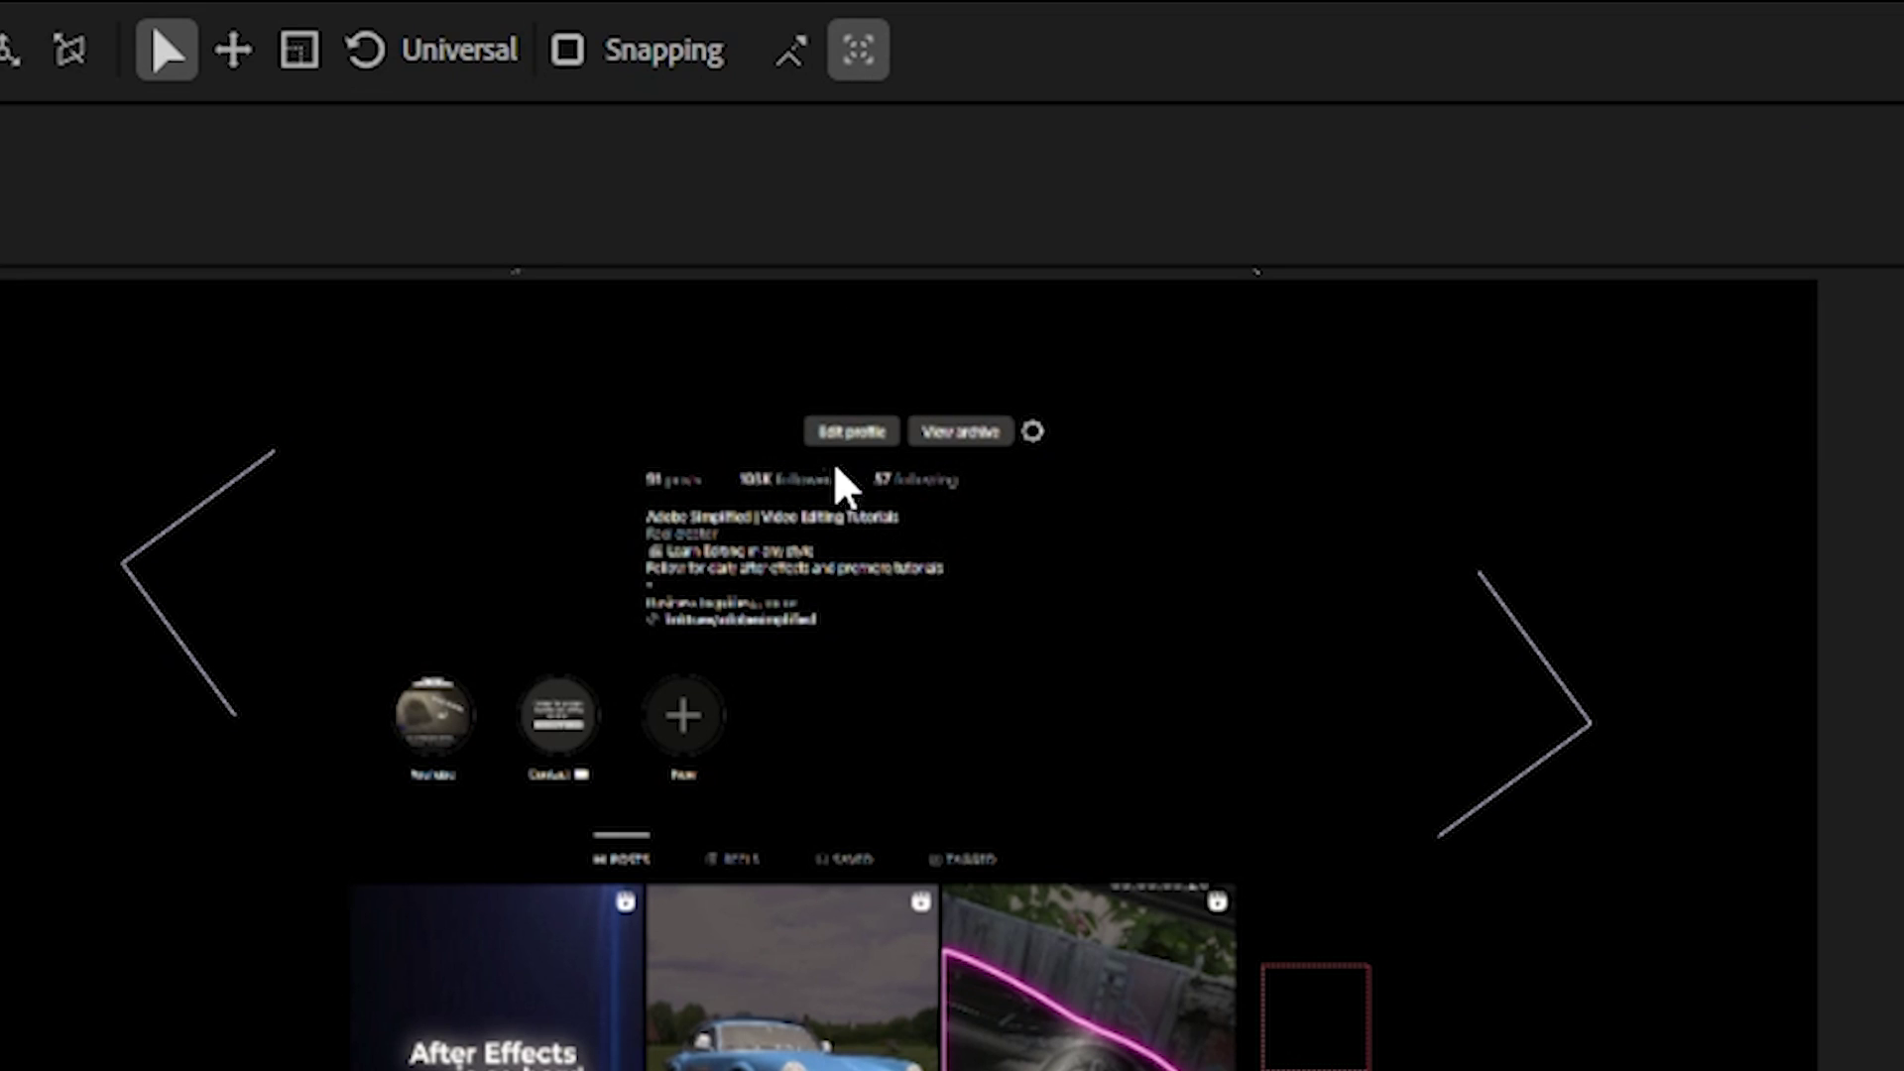
Add Position and Opacity keyframes at 1 second to the edit profile, view archive and setting layers.
left_click(587, 855)
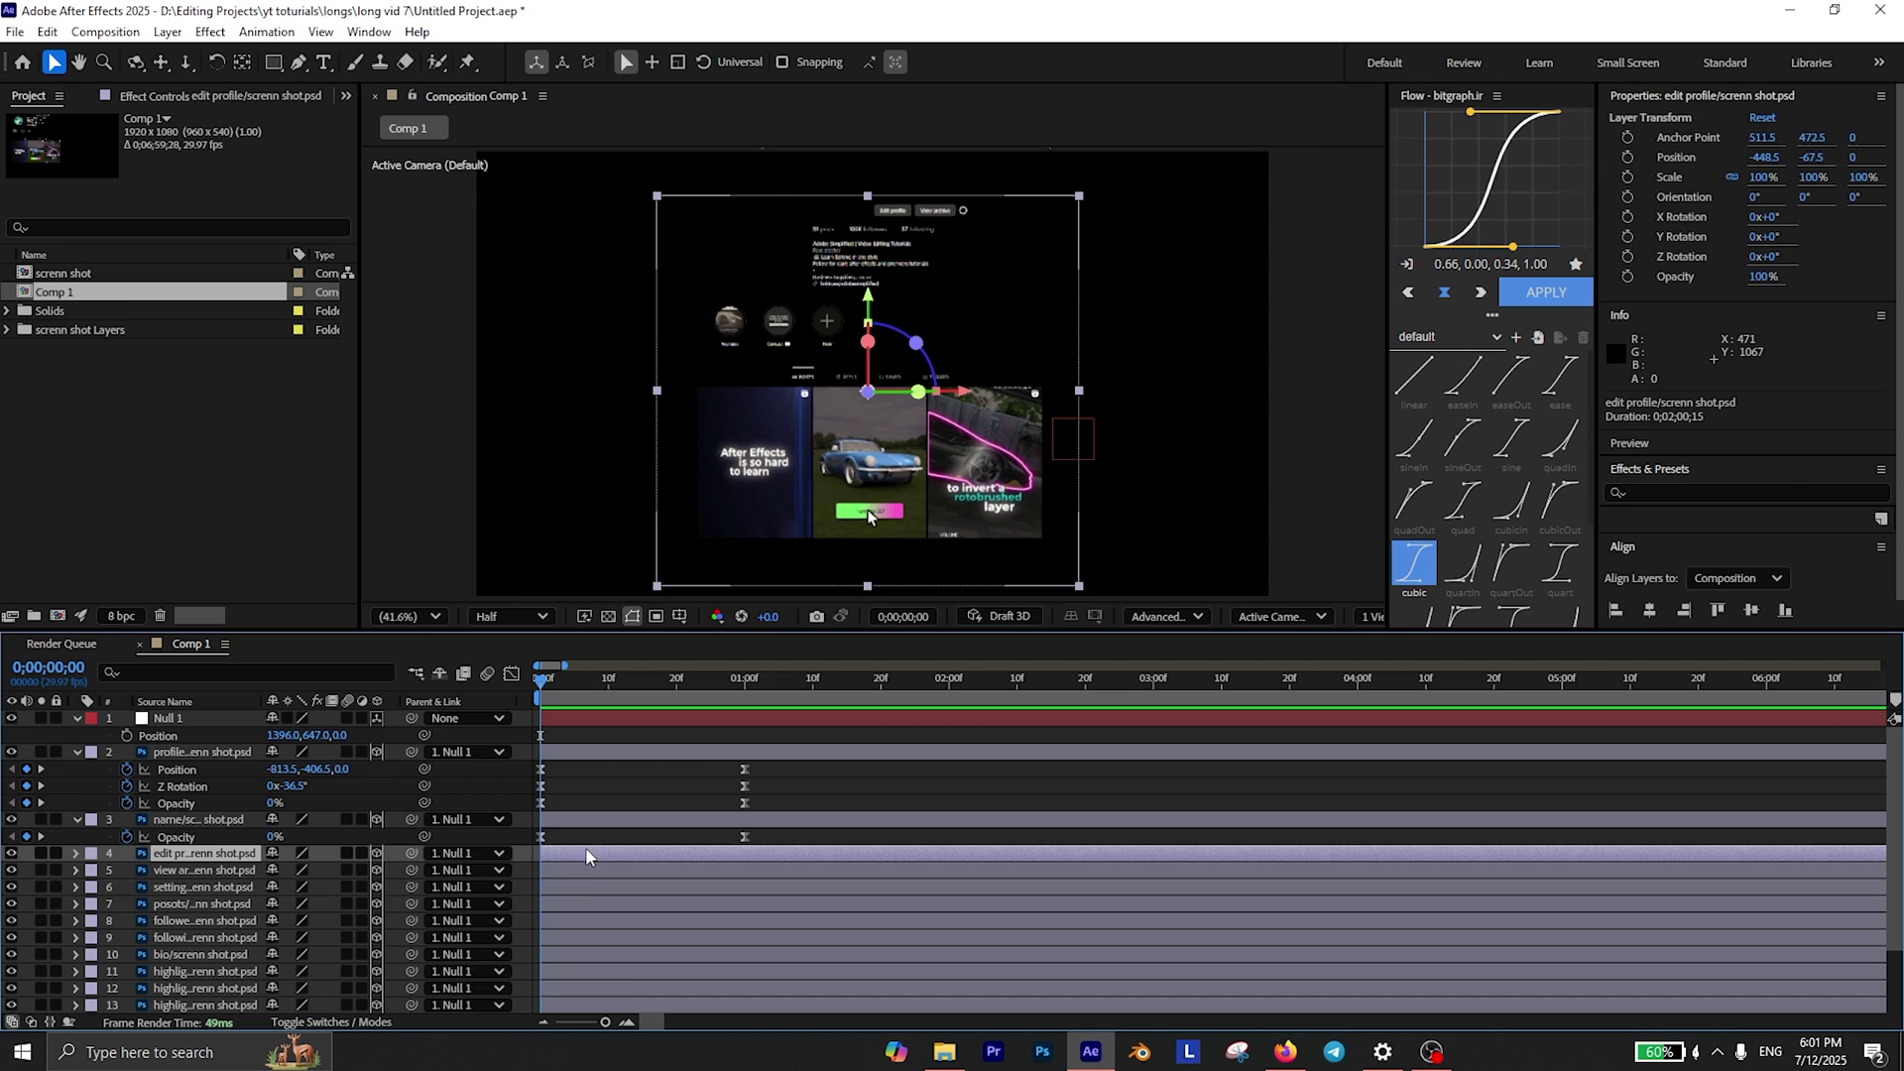
left_click(574, 890, "shift")
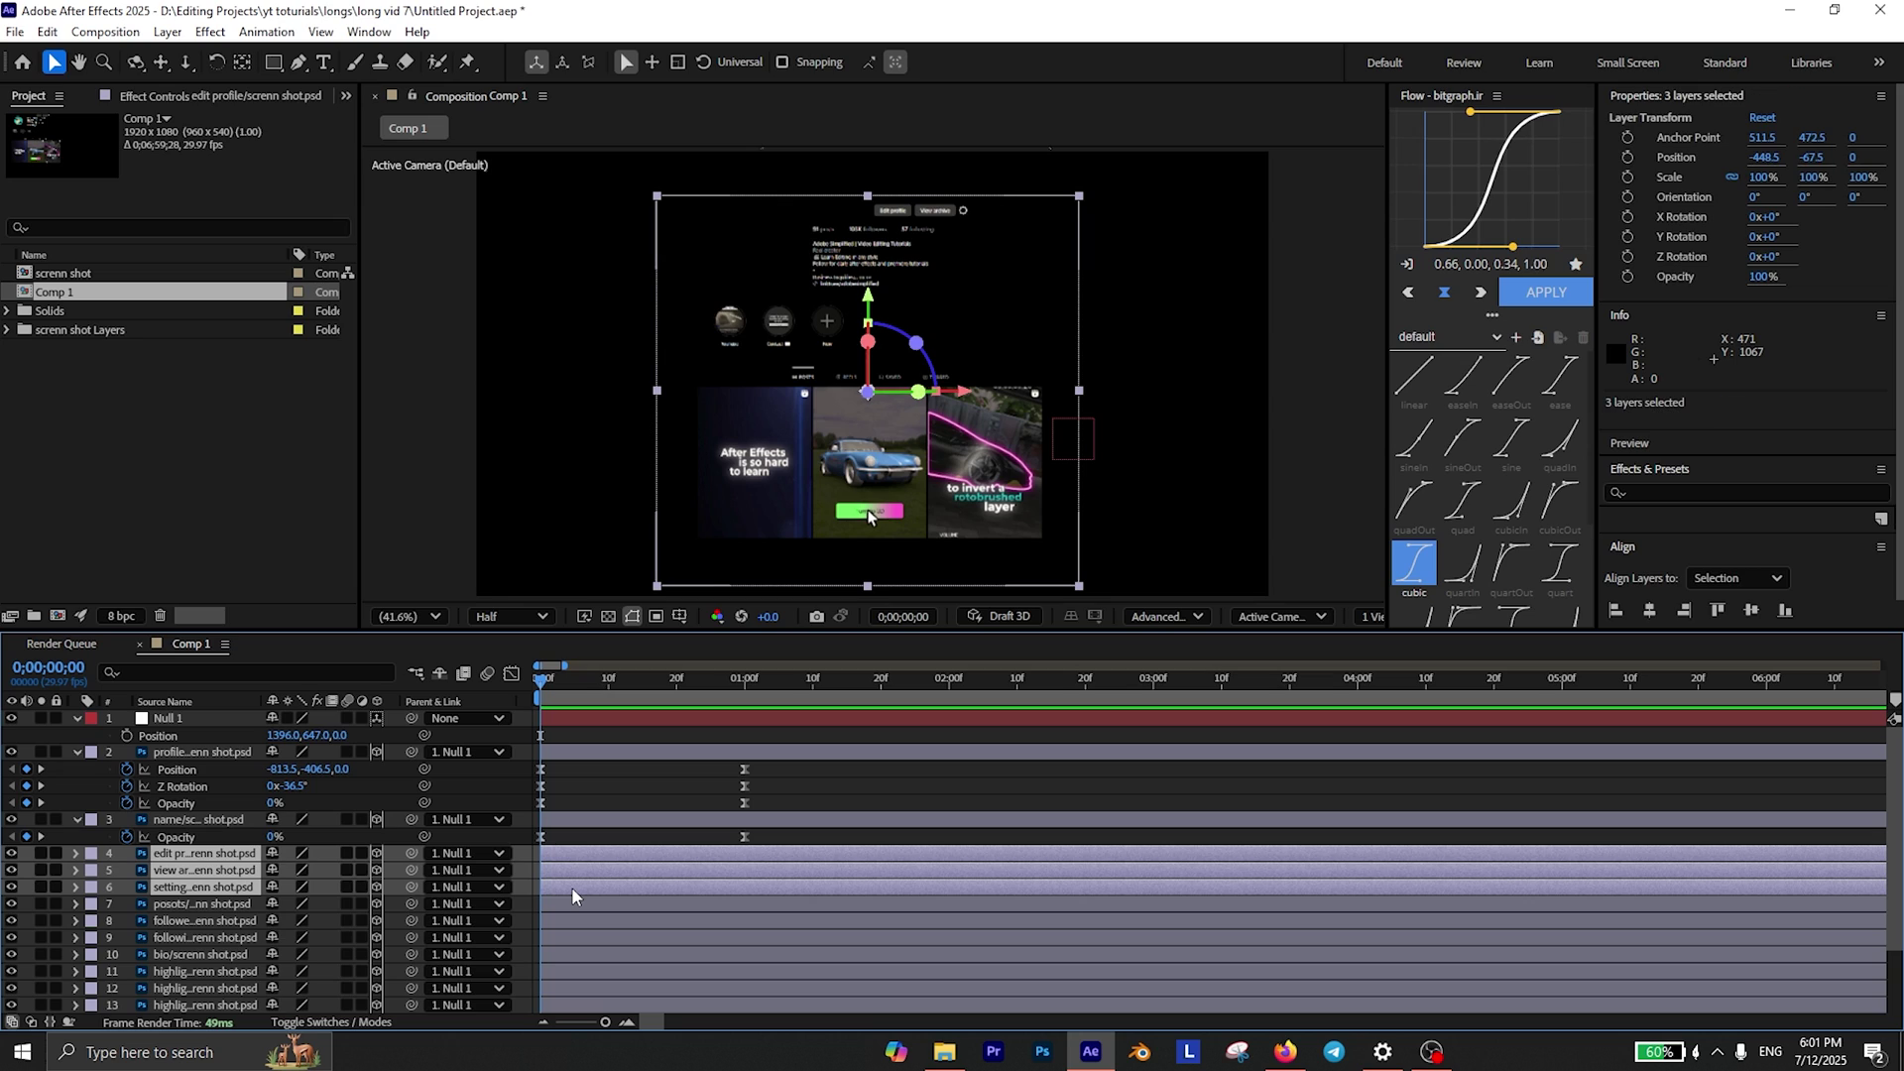
key("p")
key("shift+t")
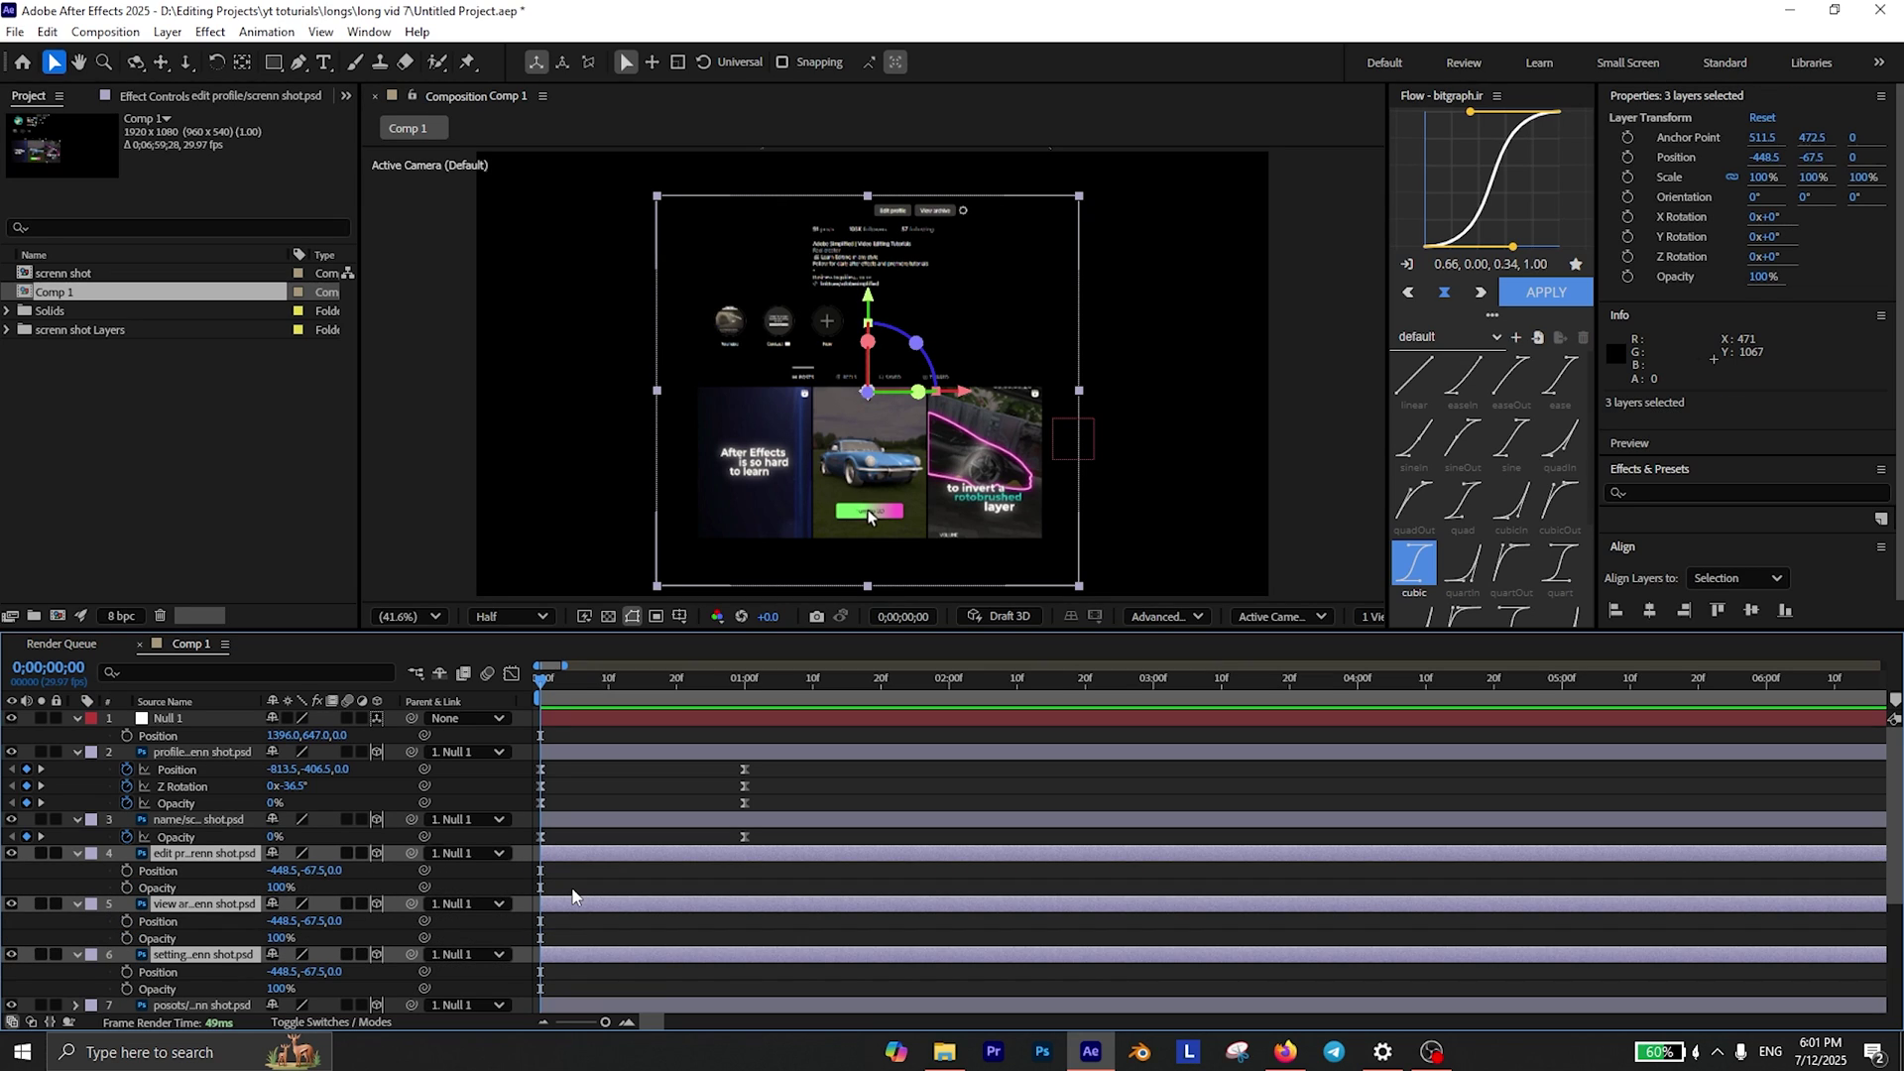
key("space")
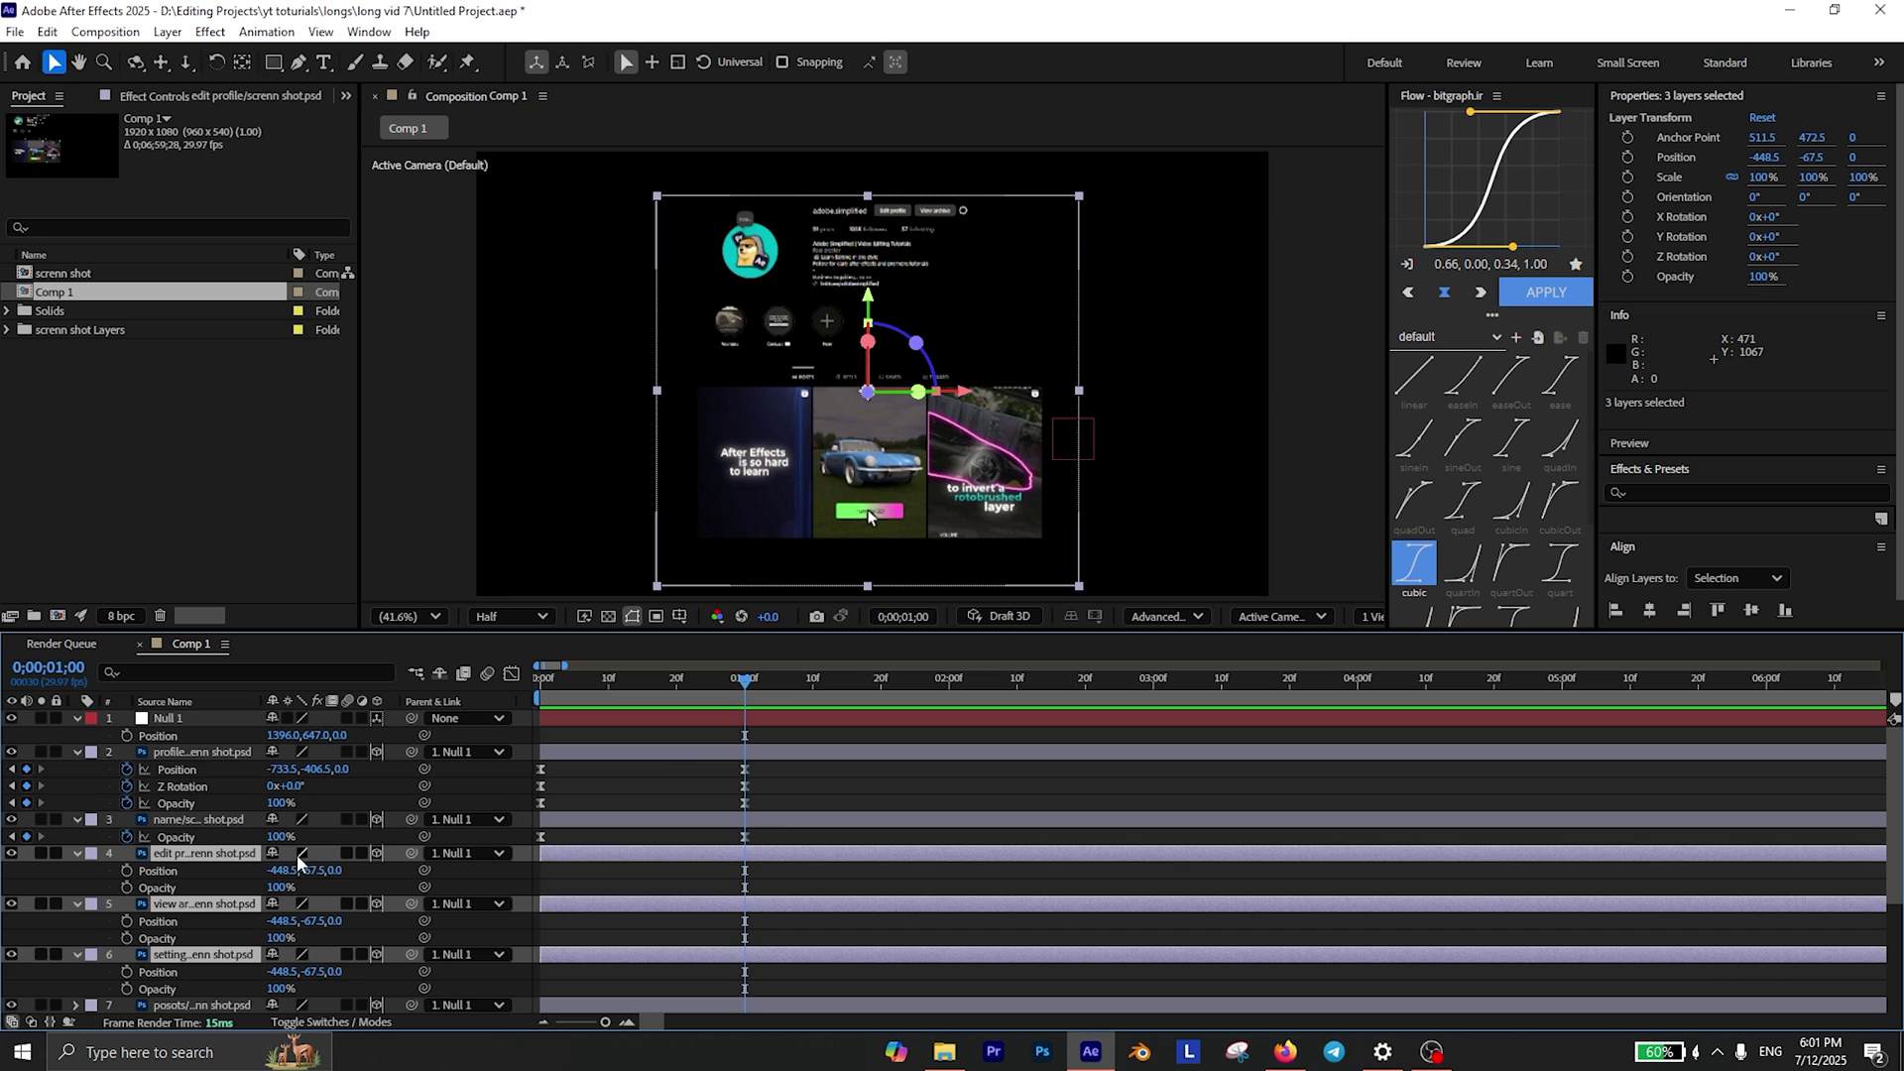
left_click(126, 871)
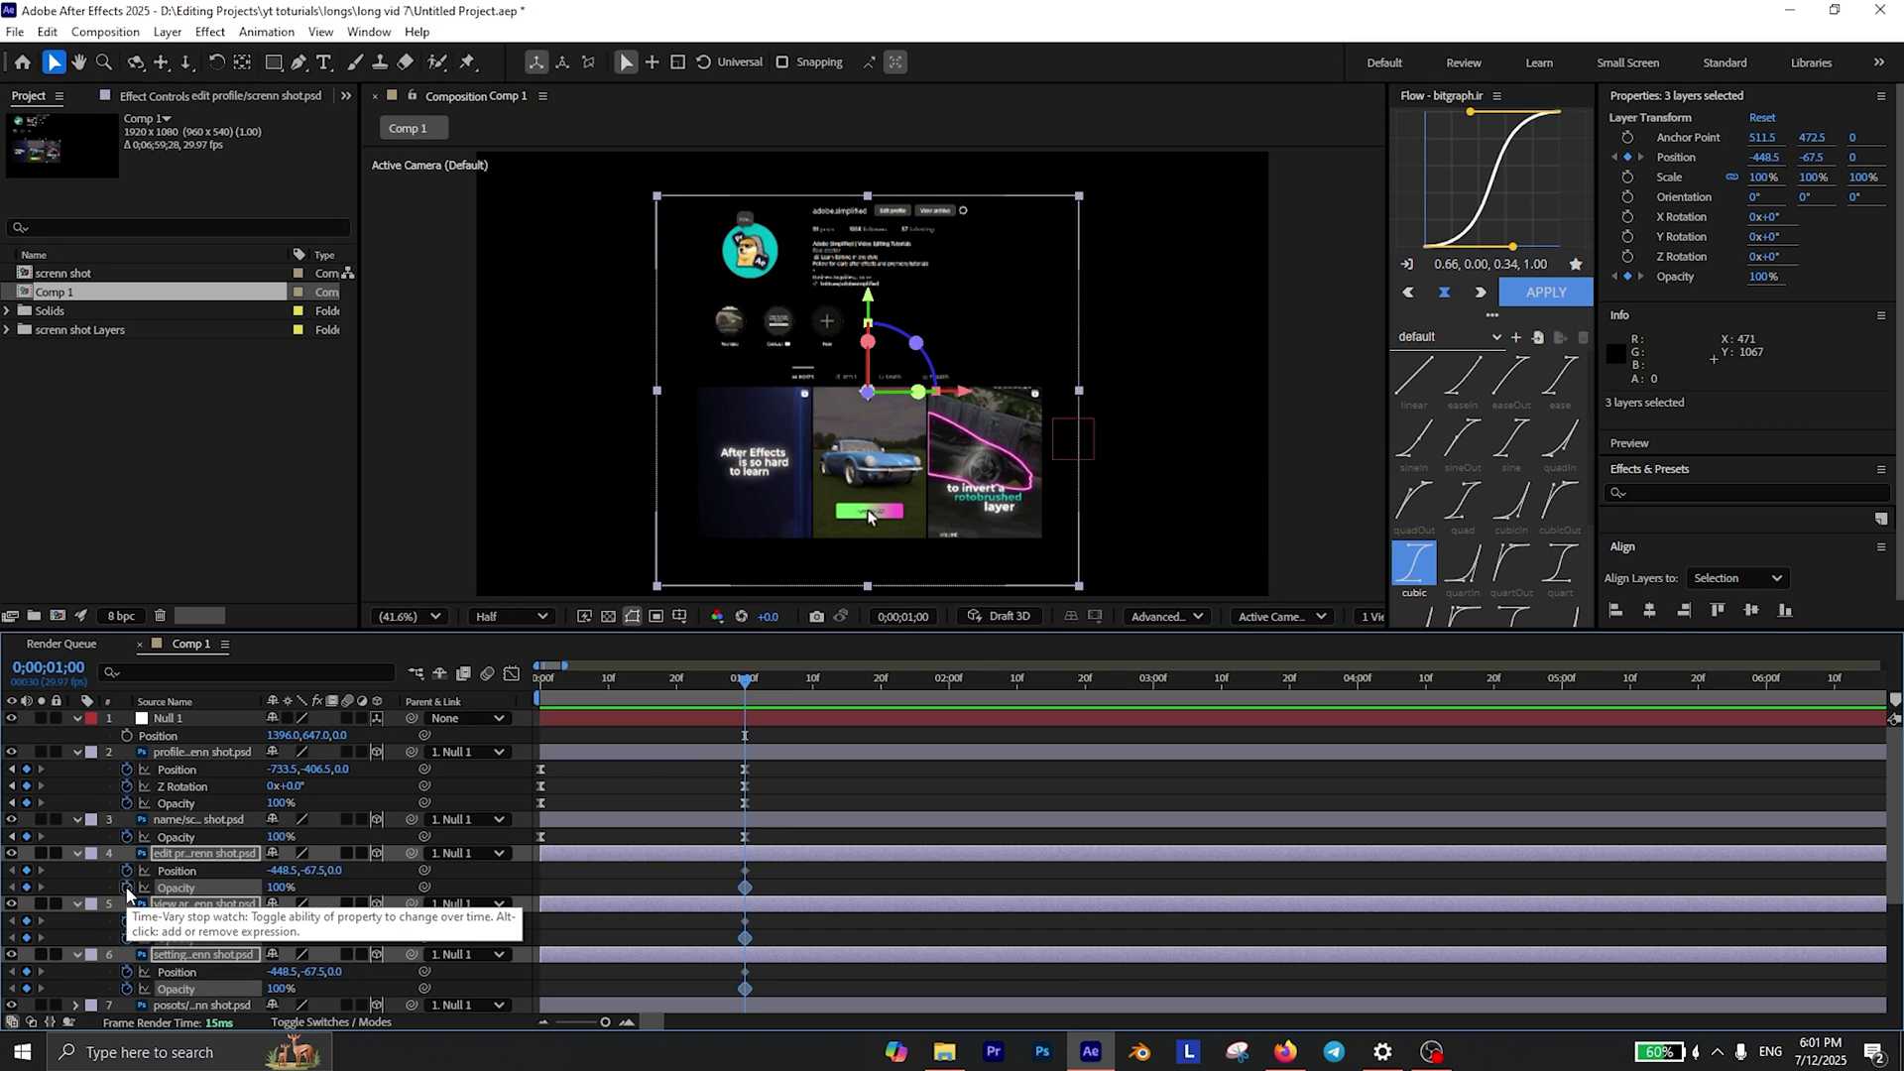
At 0 seconds, set the Y position of the edit profile, view archive and setting layers to -88.5 and their Opacity to 0%.
key("shift+Page_Up")
key("shift+Page_Up")
key("shift+Page_Up")
left_click_drag(311, 872, 270, 939)
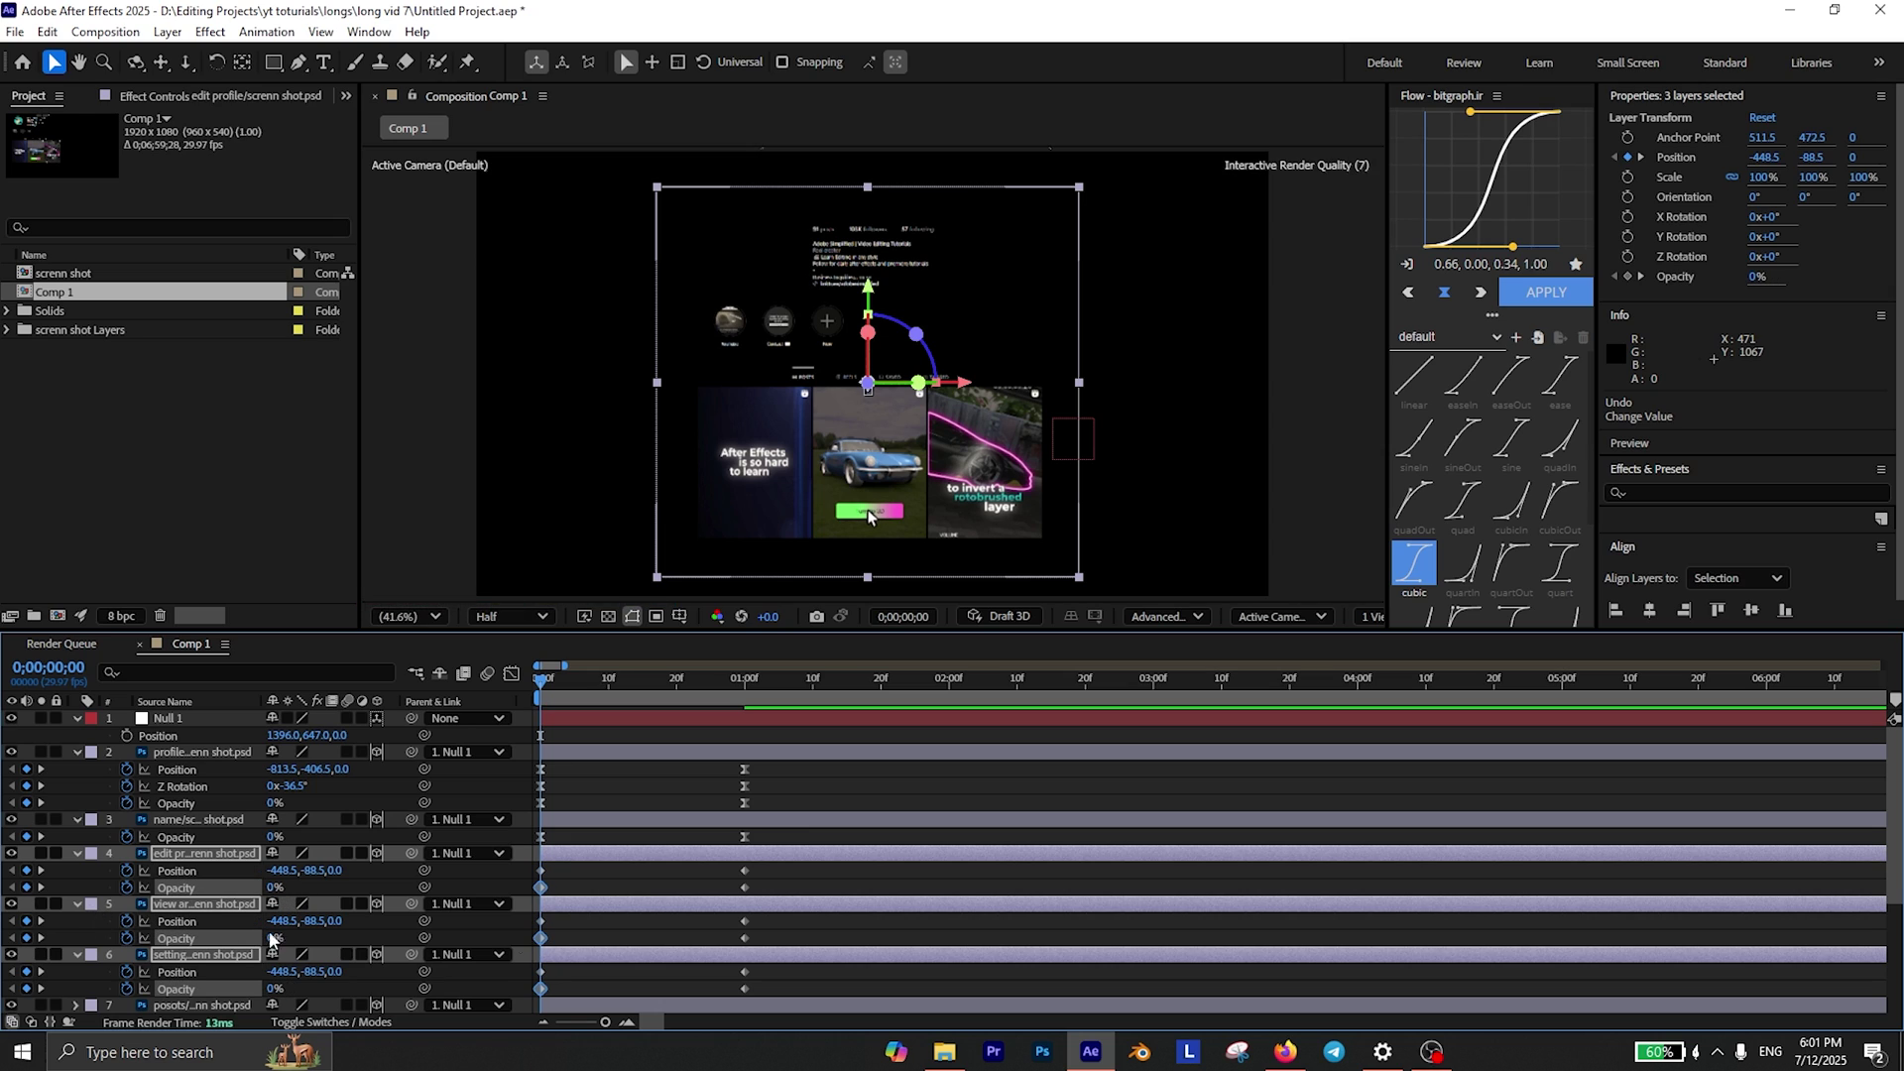
Easy Ease the Position and Opacity keyframes of the three button layers, make their speed graph peak early, and preview the result.
left_click_drag(793, 868, 484, 1007)
key("F9")
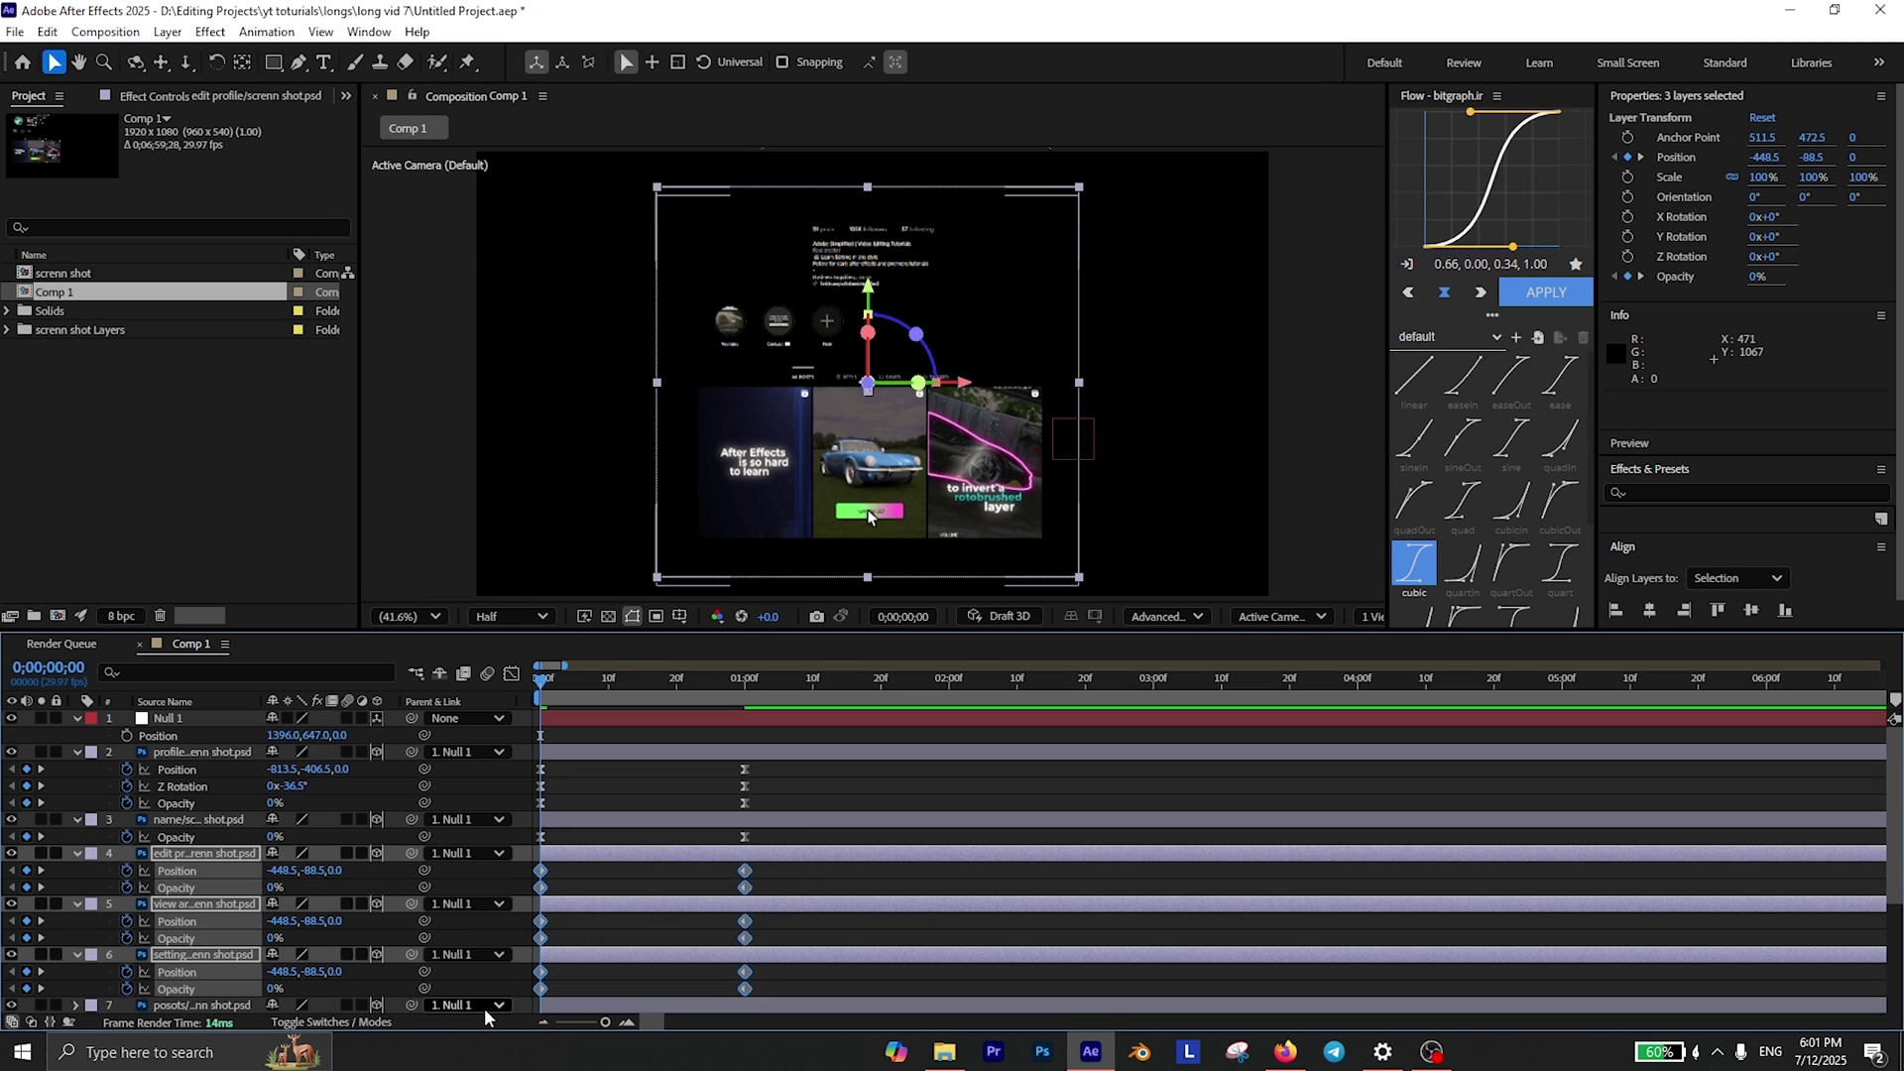
left_click(512, 675)
left_click_drag(779, 881, 556, 968)
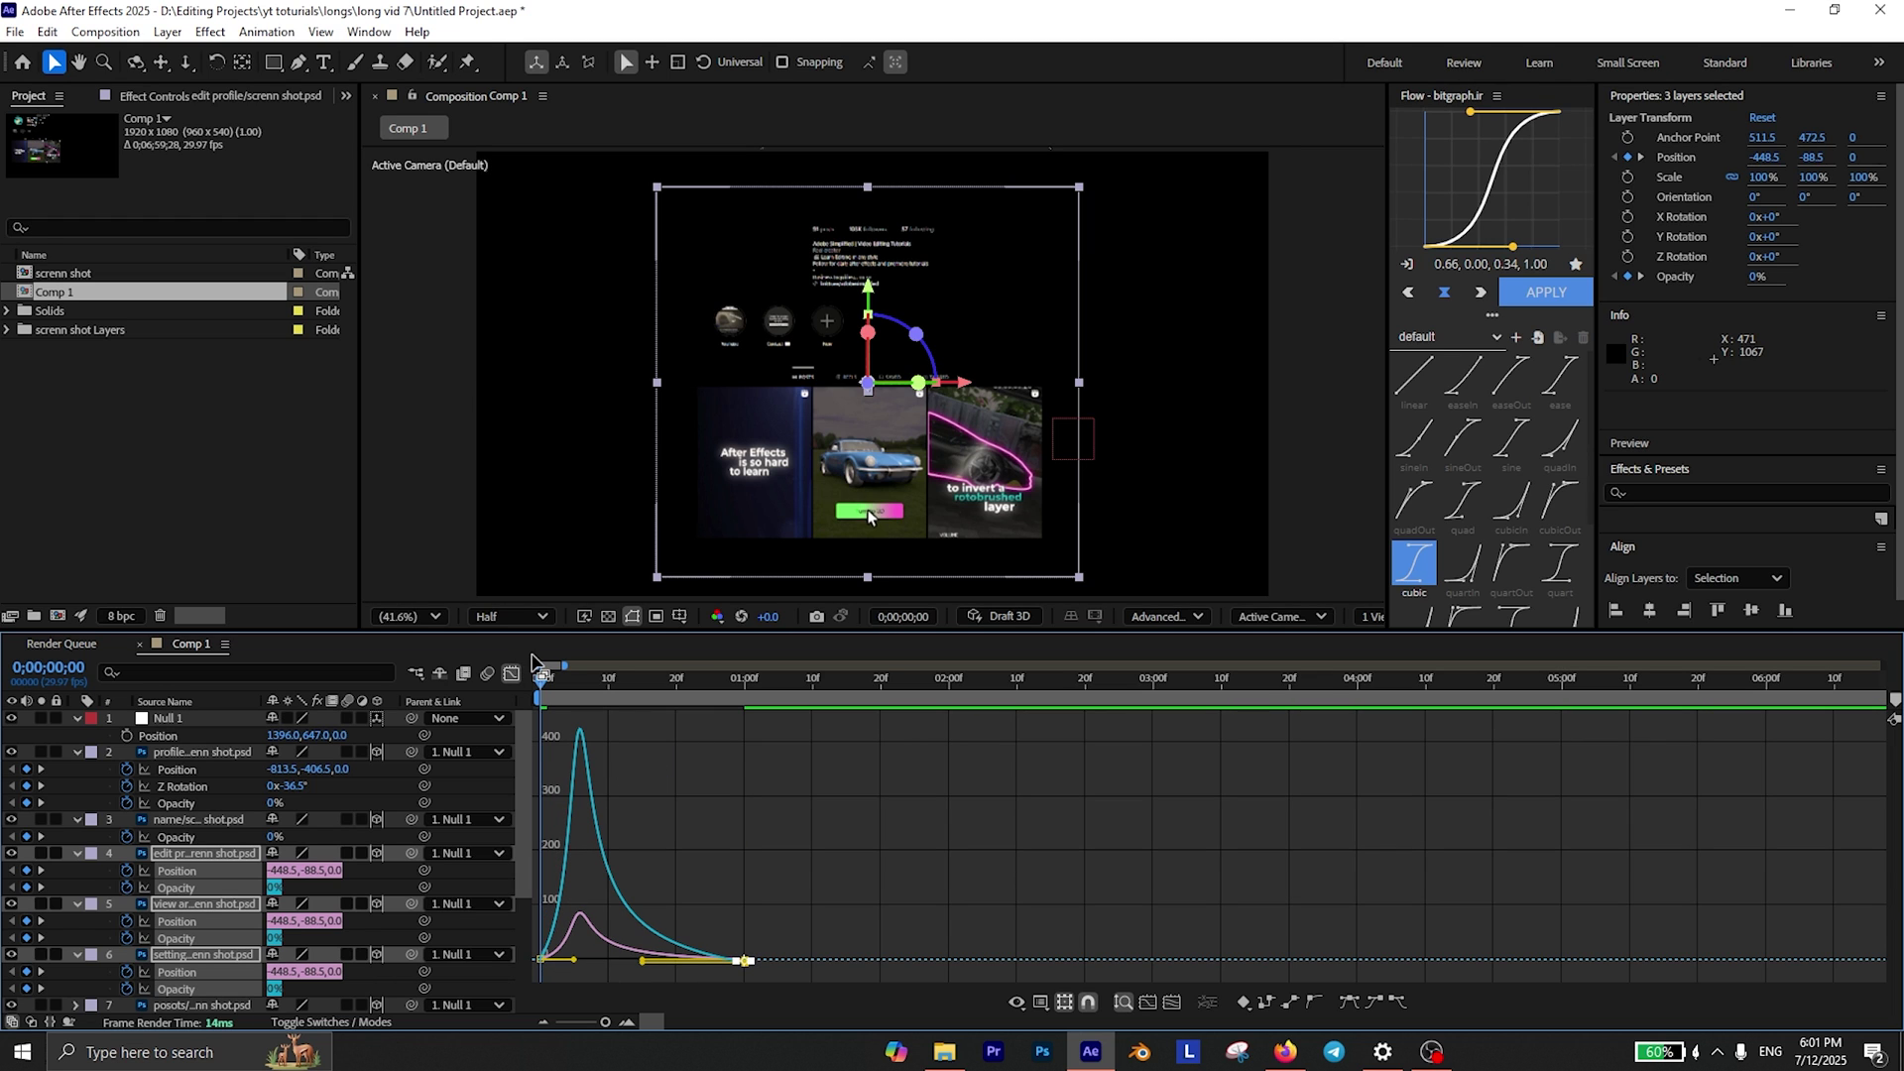
left_click(511, 673)
key("space")
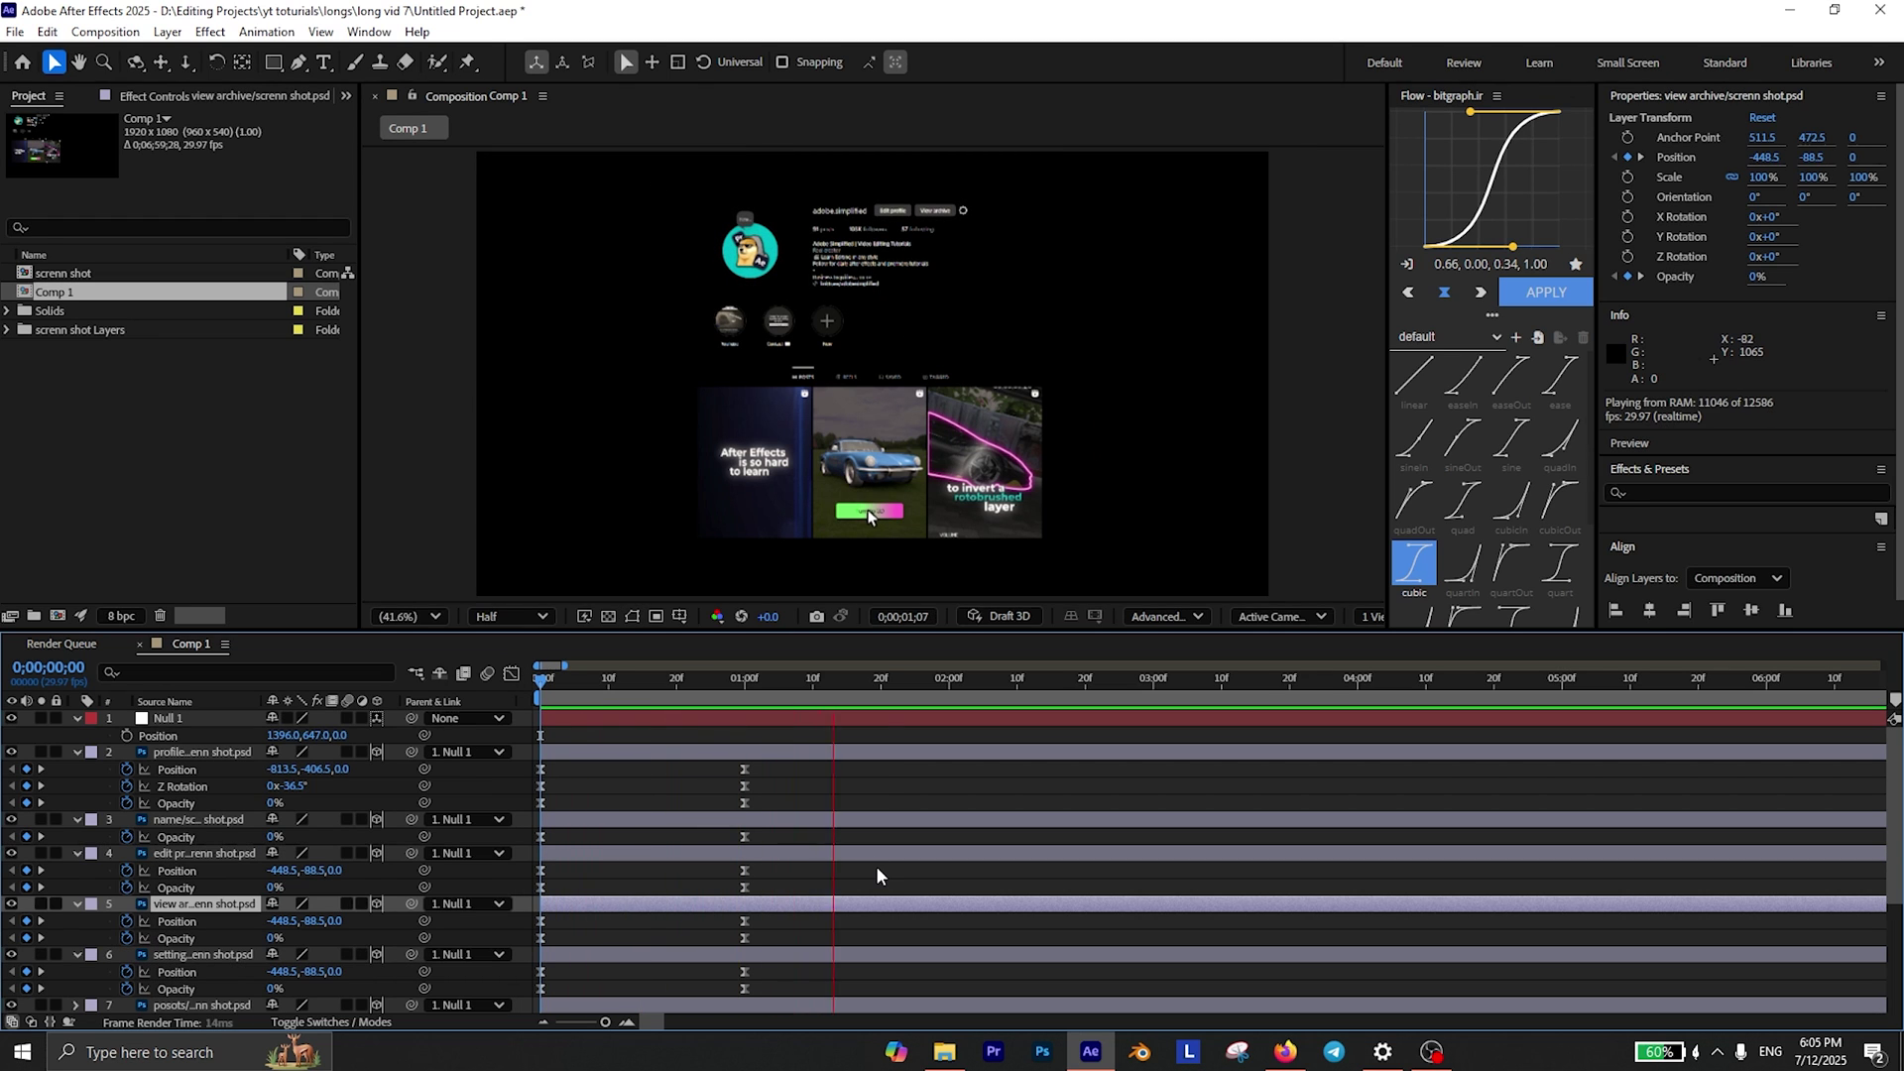
Stagger the button layers by starting view archive at frame 4 and setting at frame 8, then preview the timing.
left_click_drag(574, 905, 595, 914)
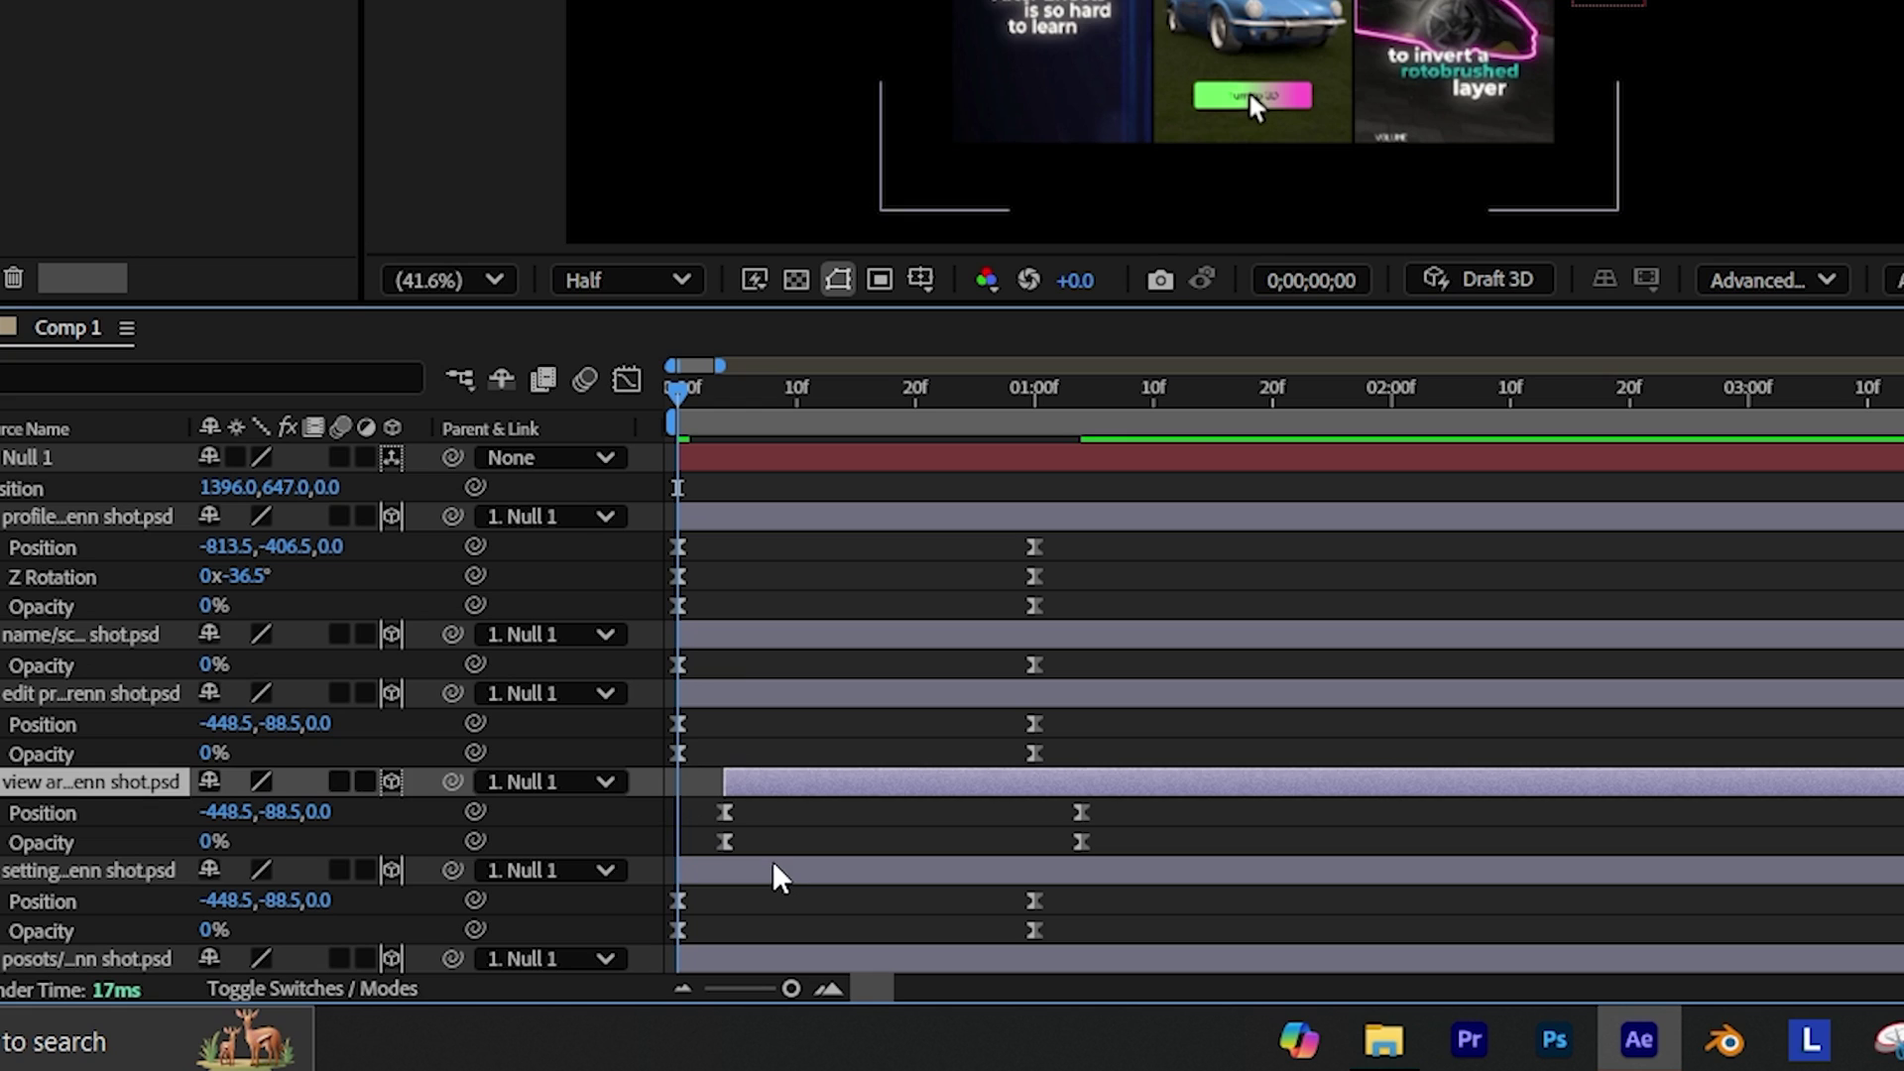
left_click_drag(773, 864, 867, 879)
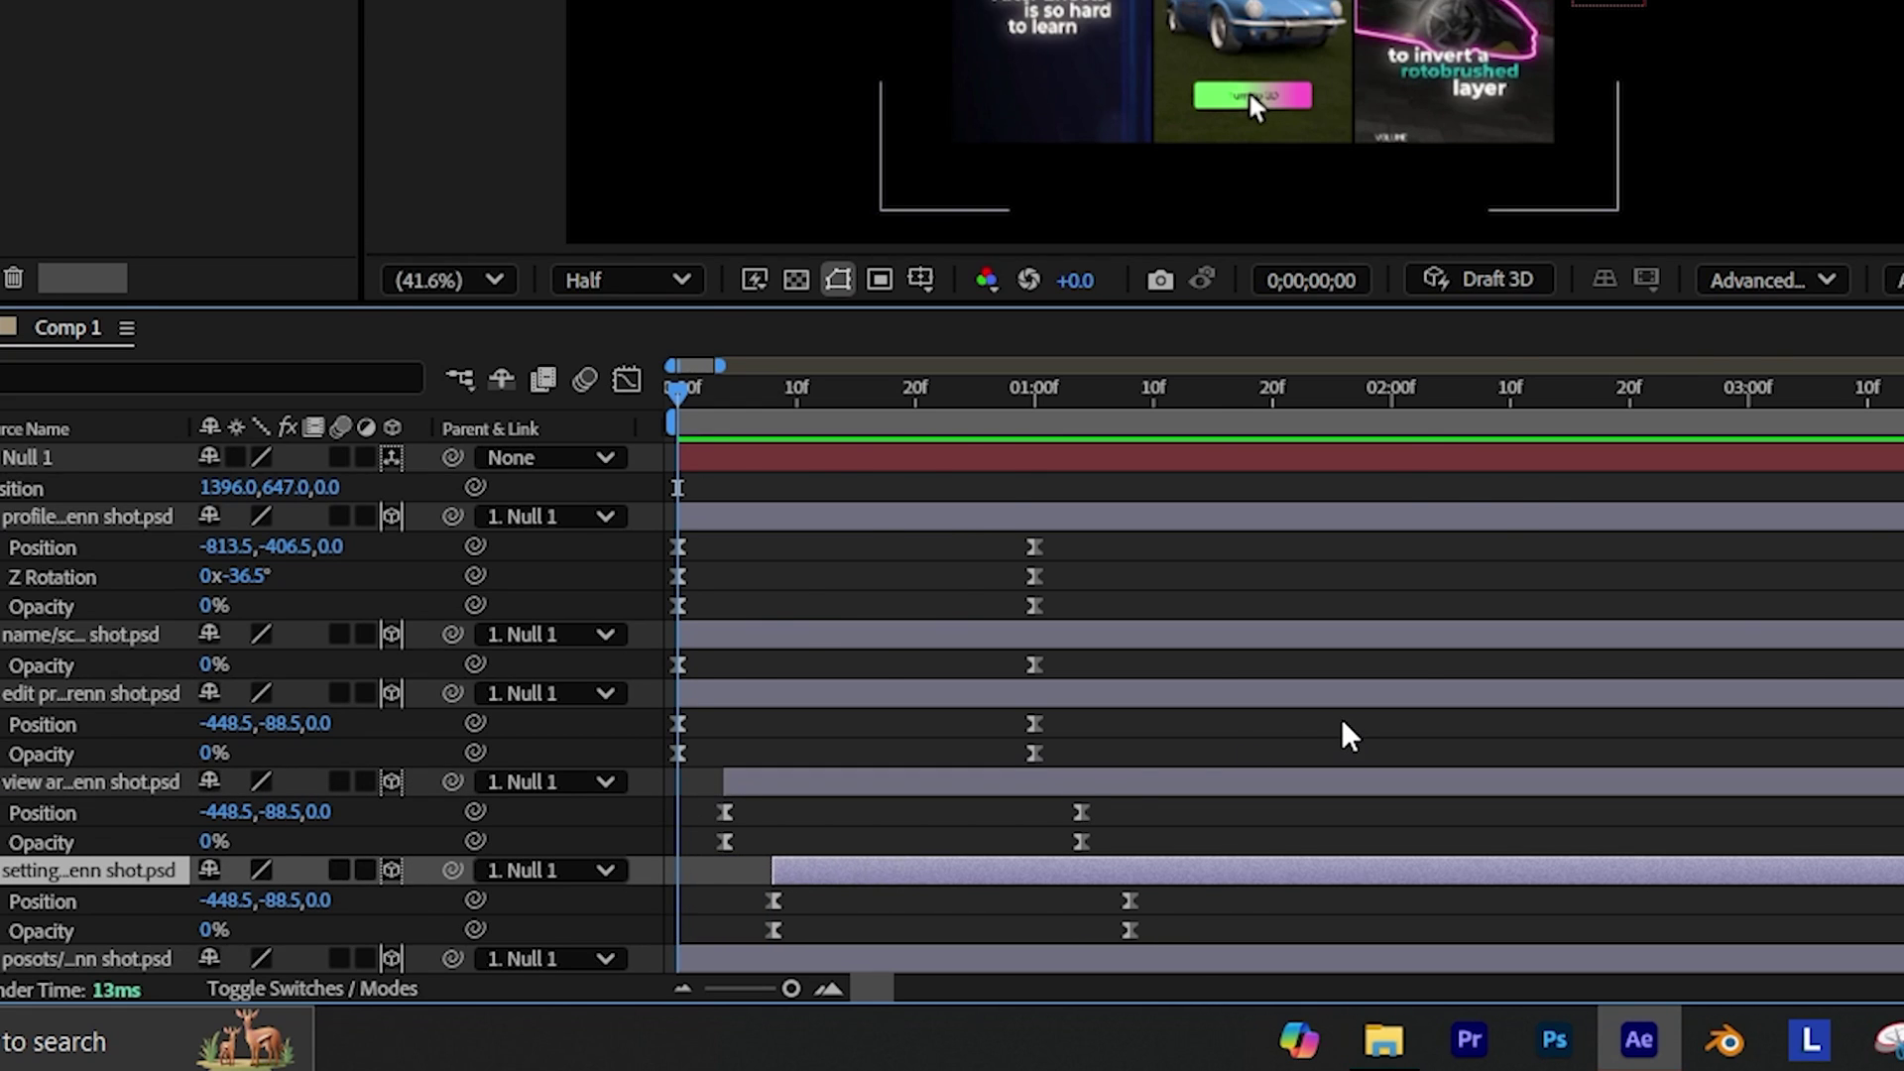
key("space")
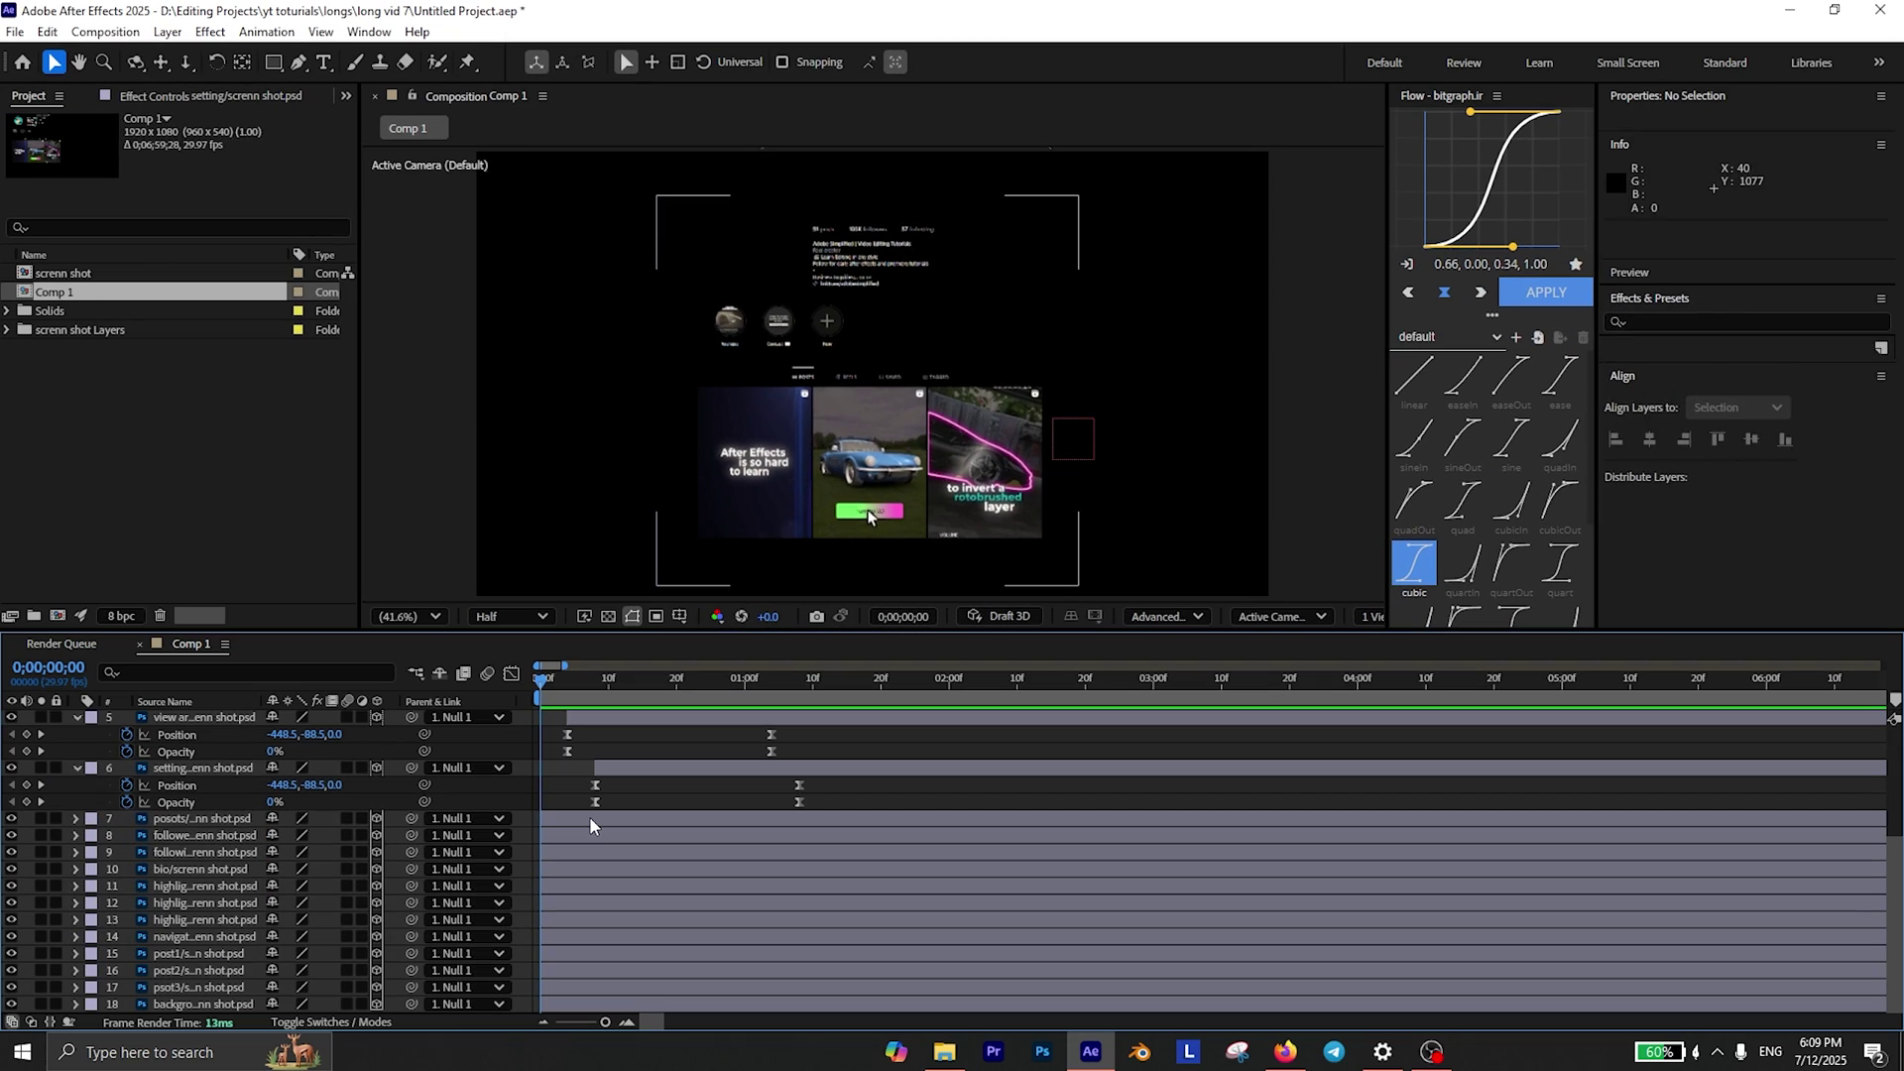
Shift the posts, followers and following layers to start at frame 8 and show their Position and Opacity properties.
left_click(589, 820)
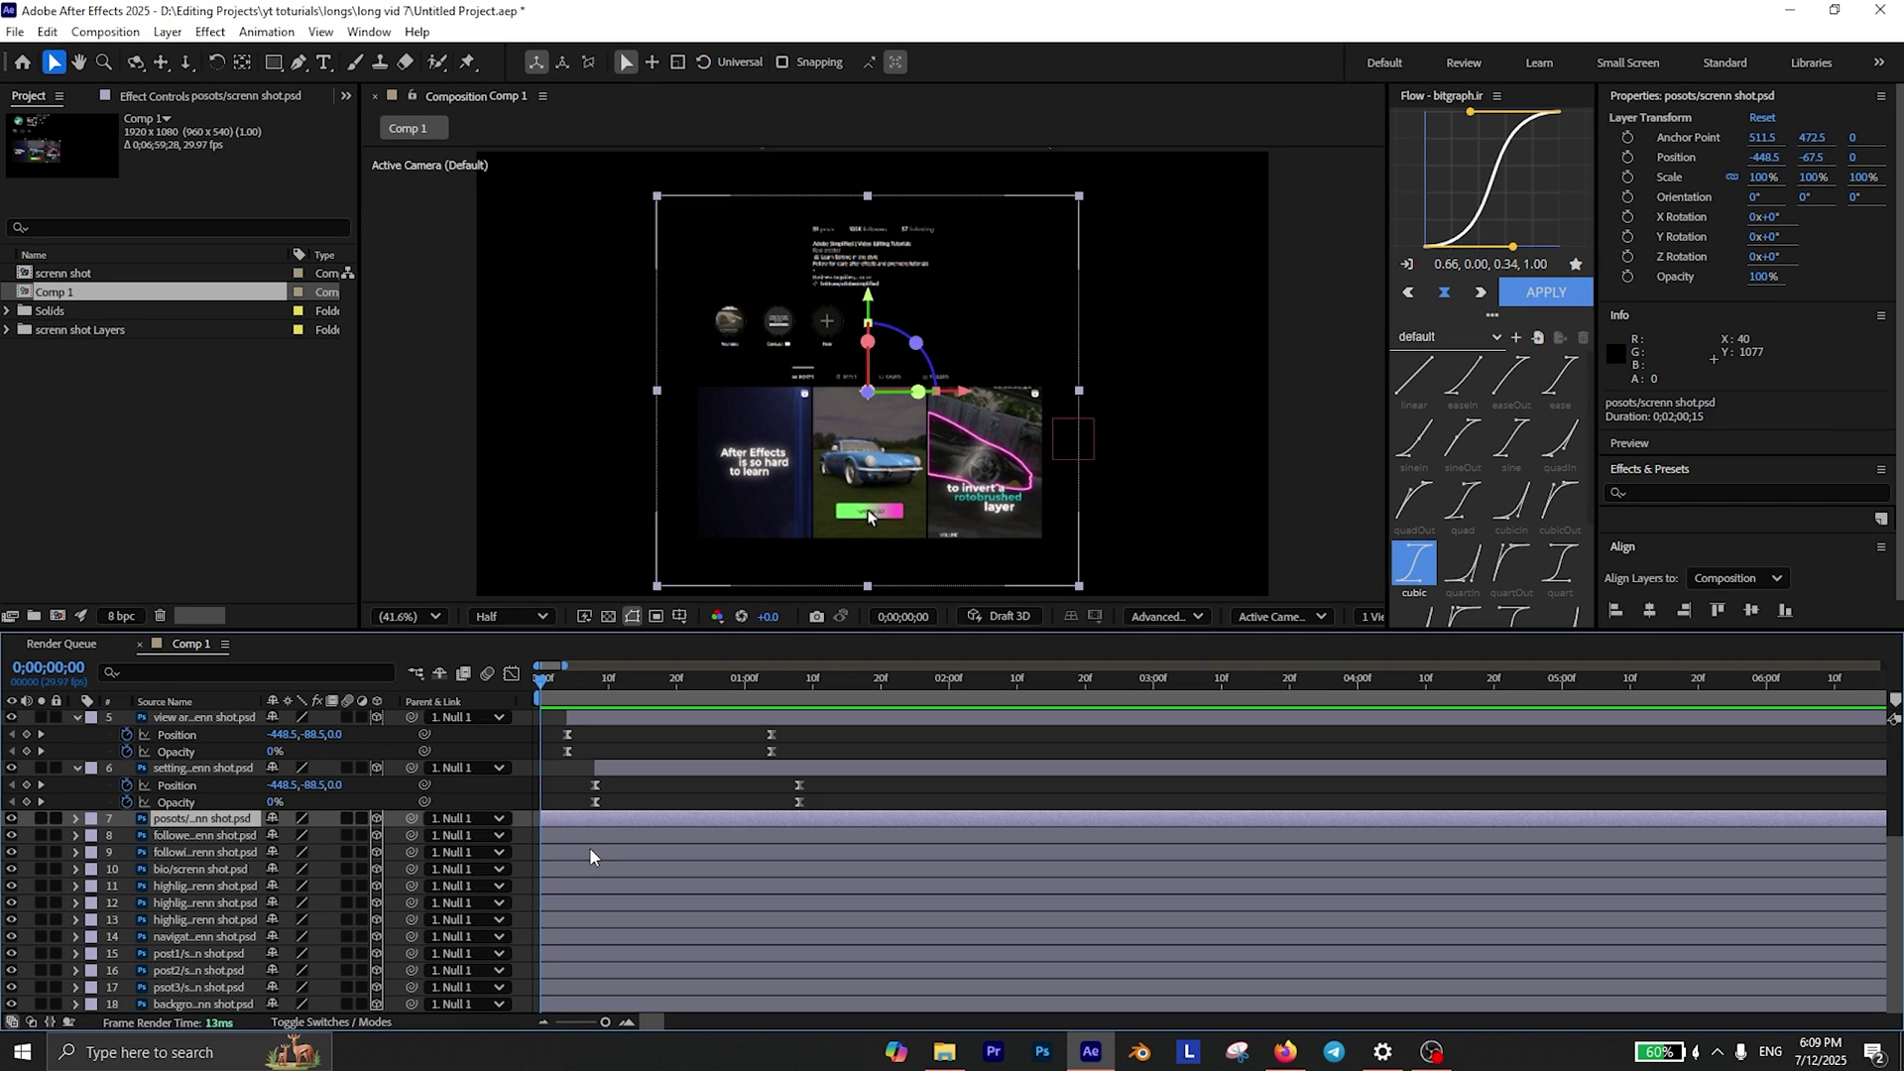
left_click(586, 853, "shift")
left_click_drag(585, 851, 633, 837)
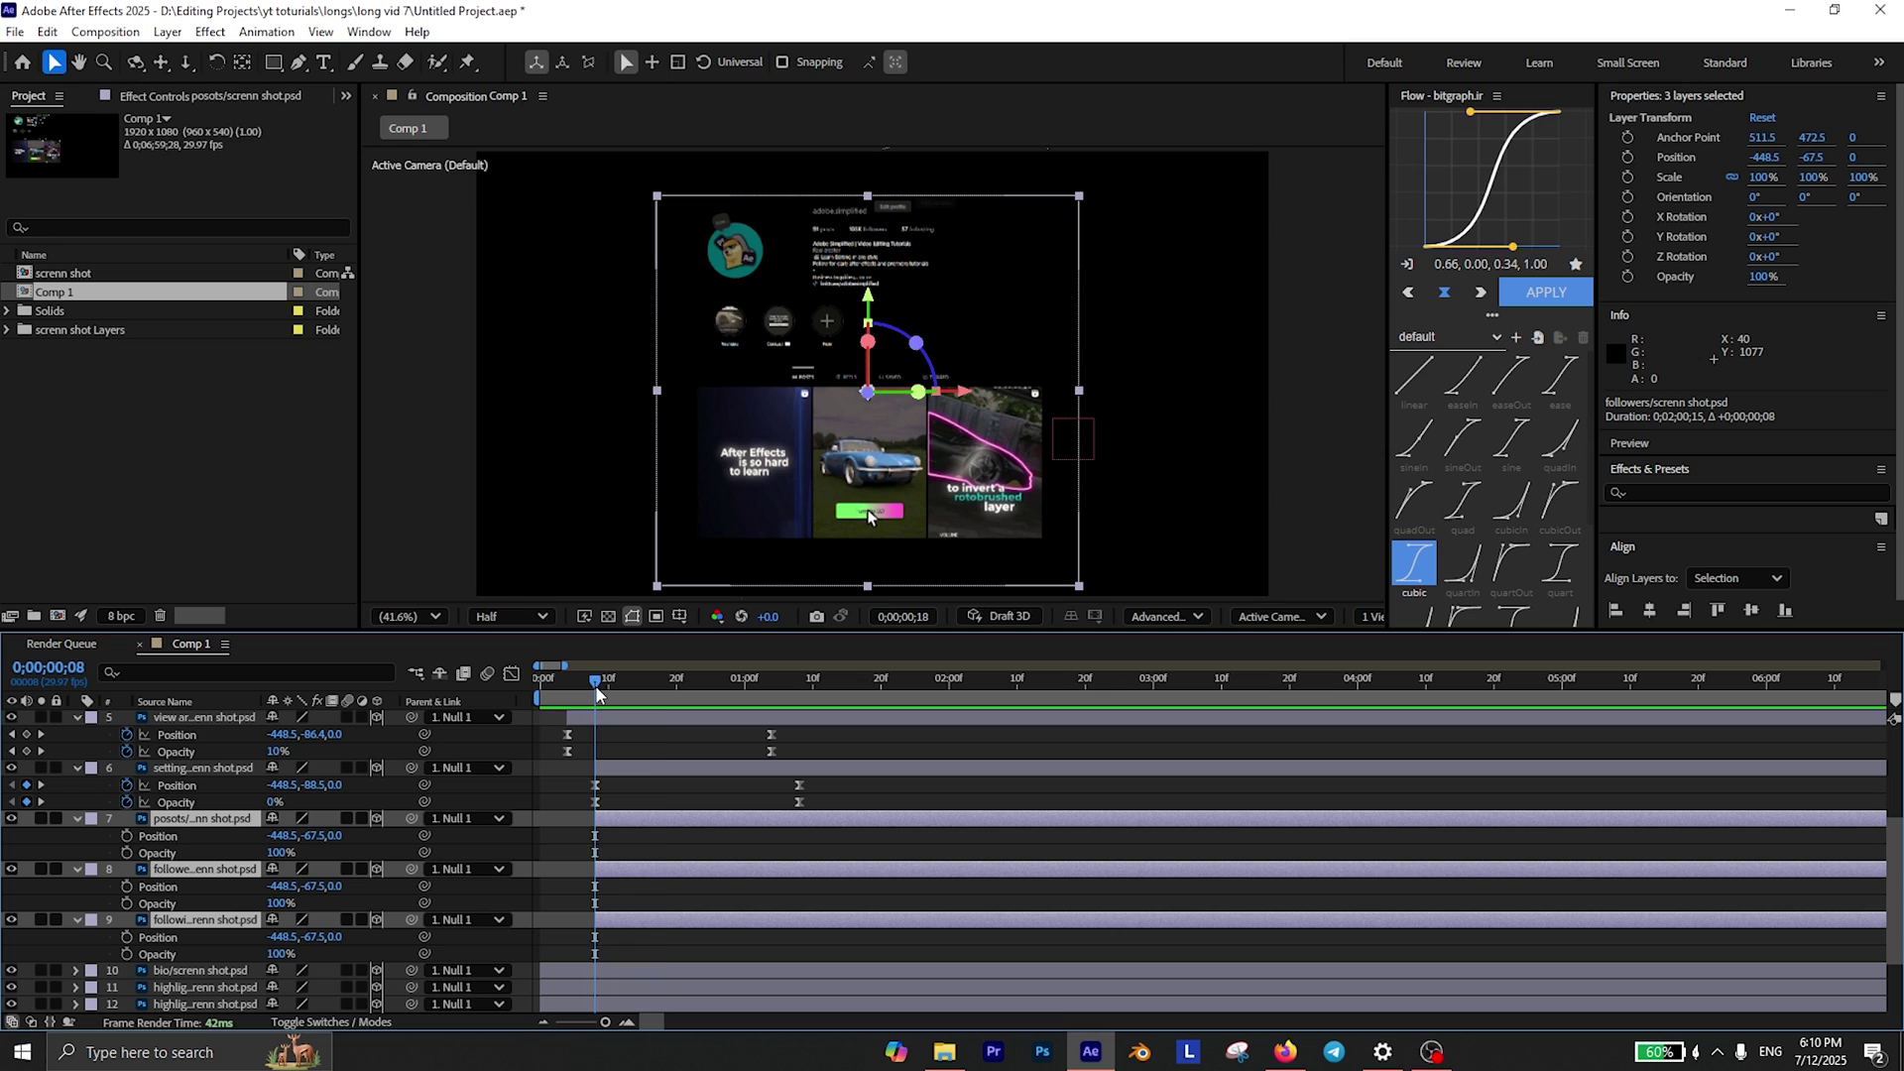
Add Position and Opacity keyframes to the posts, followers and following layers at 1 second 8 frames.
key("shift+Page_Down")
key("shift+Page_Down")
key("shift+Page_Down")
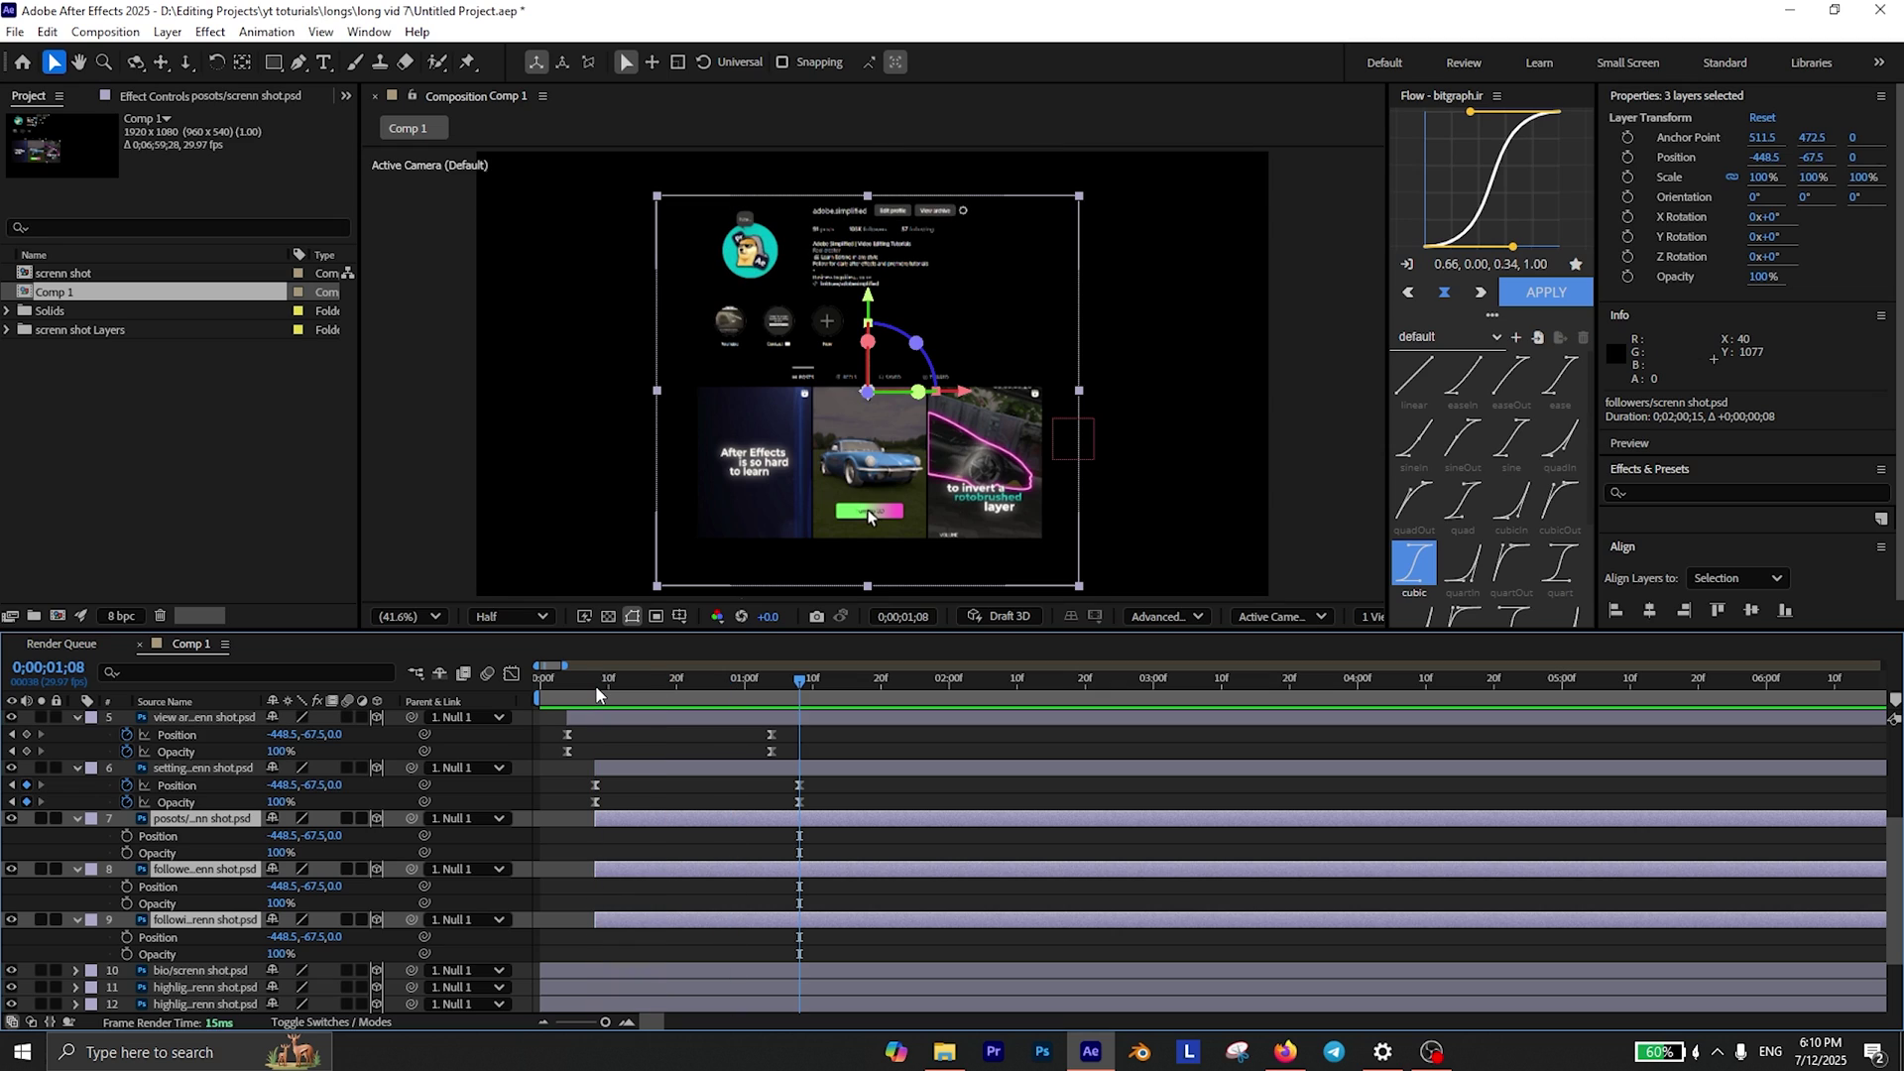
left_click(126, 835)
left_click(127, 852)
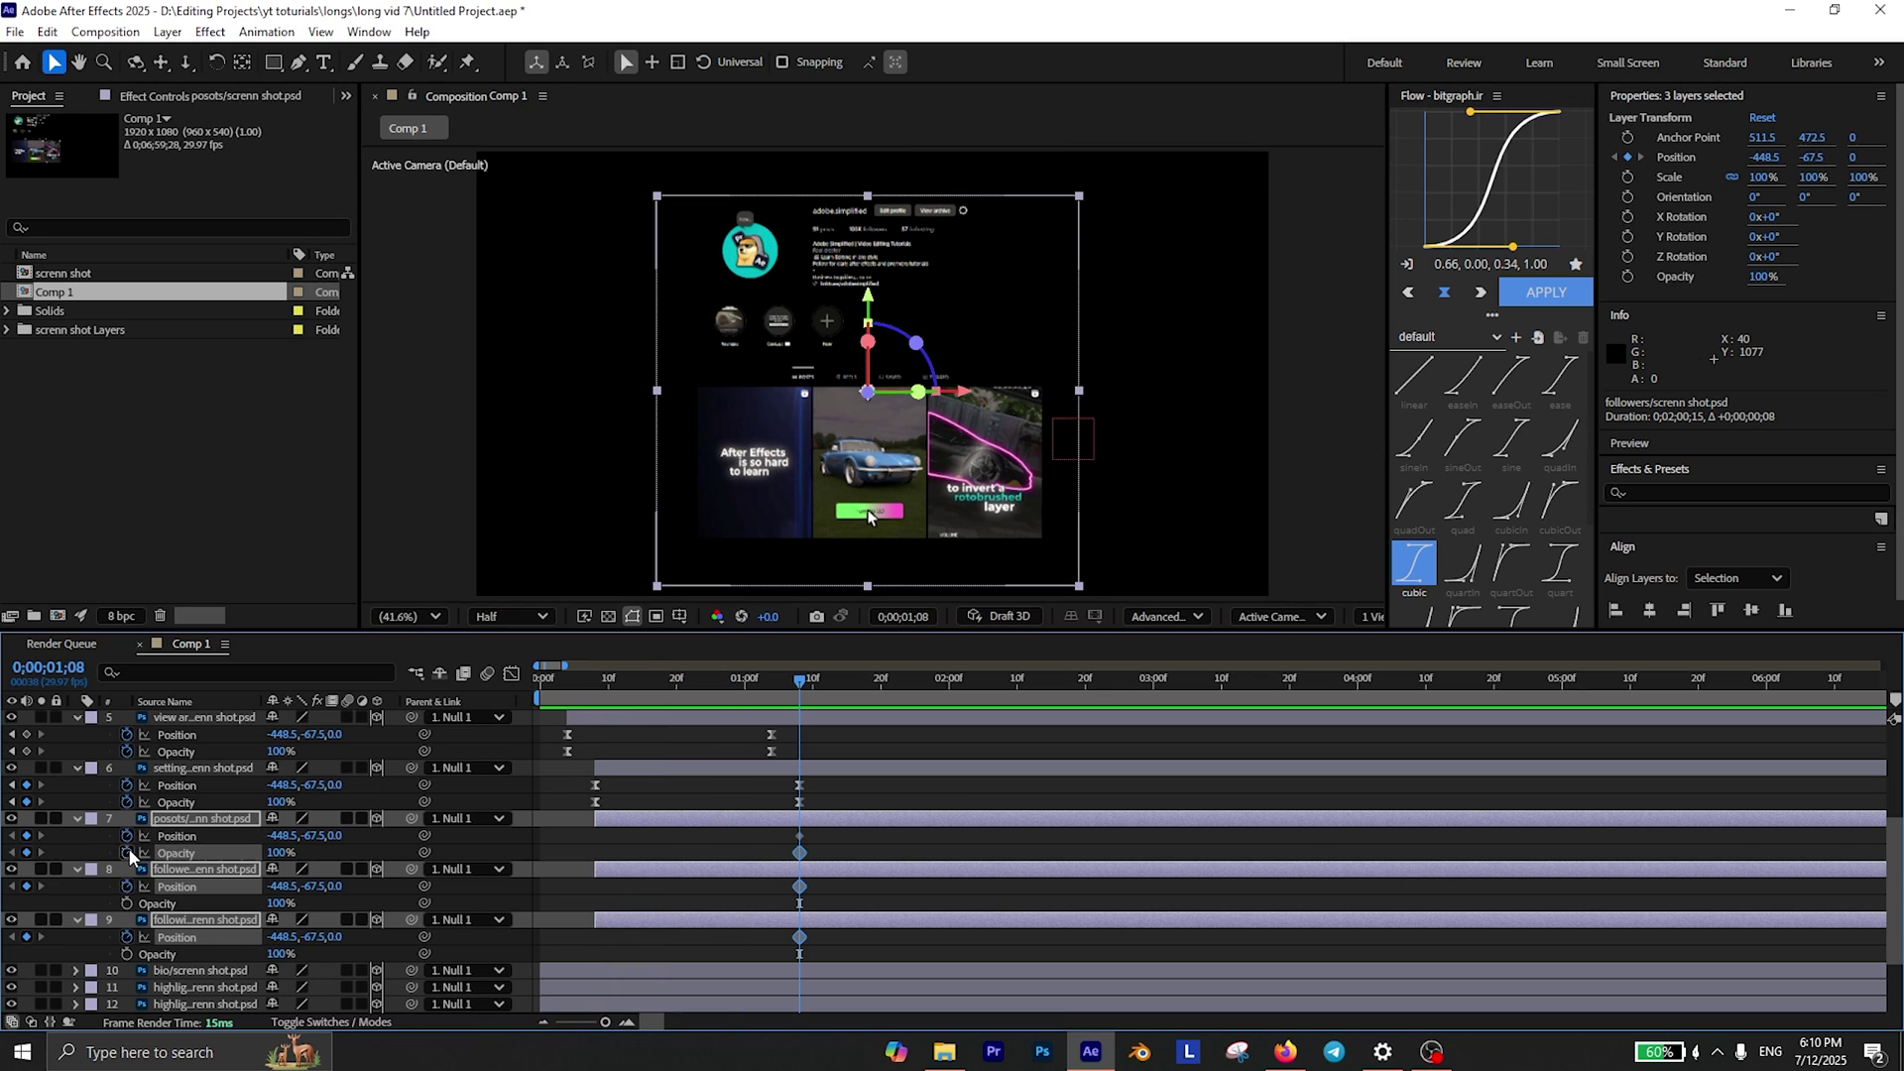
At frame 8, set the Y position of the posts, followers and following layers to -85.5 and their Opacity to 0%.
key("shift+Page_Up")
key("shift+Page_Up")
key("shift+Page_Up")
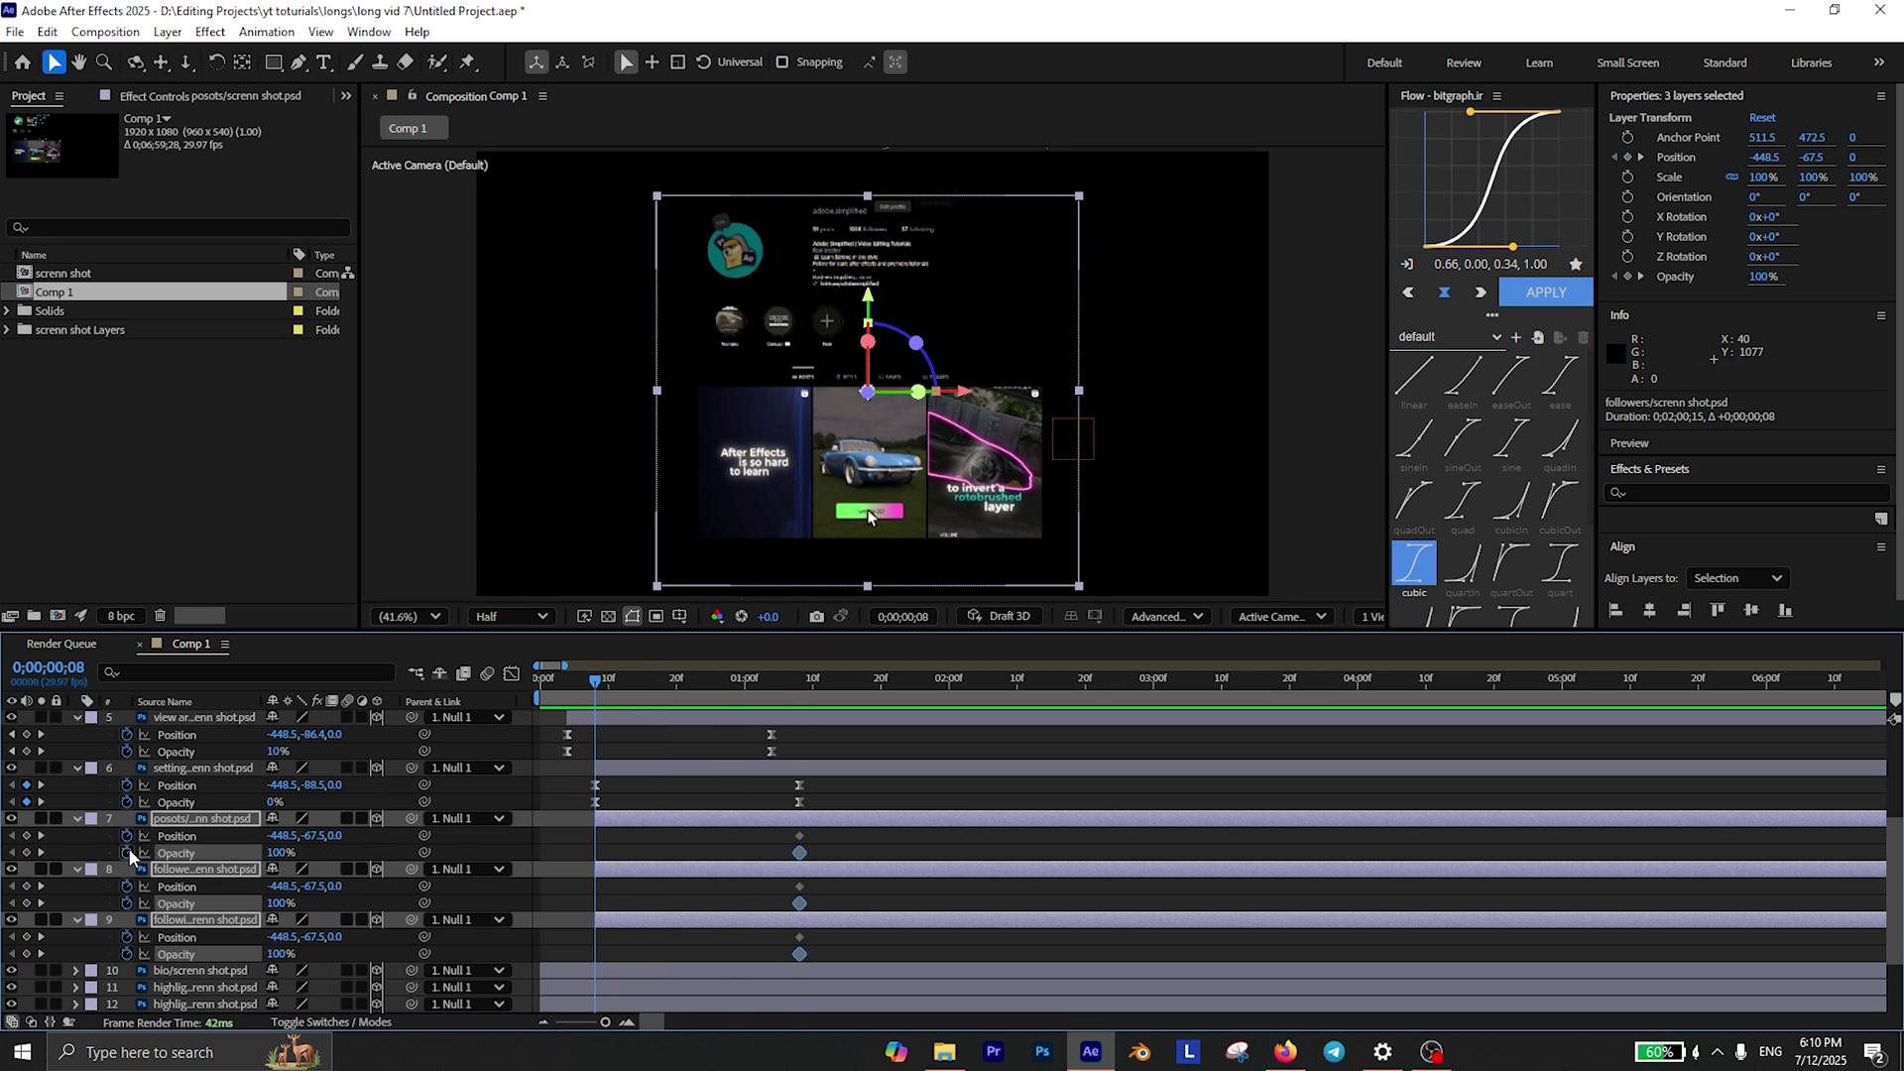
left_click_drag(309, 837, 266, 852)
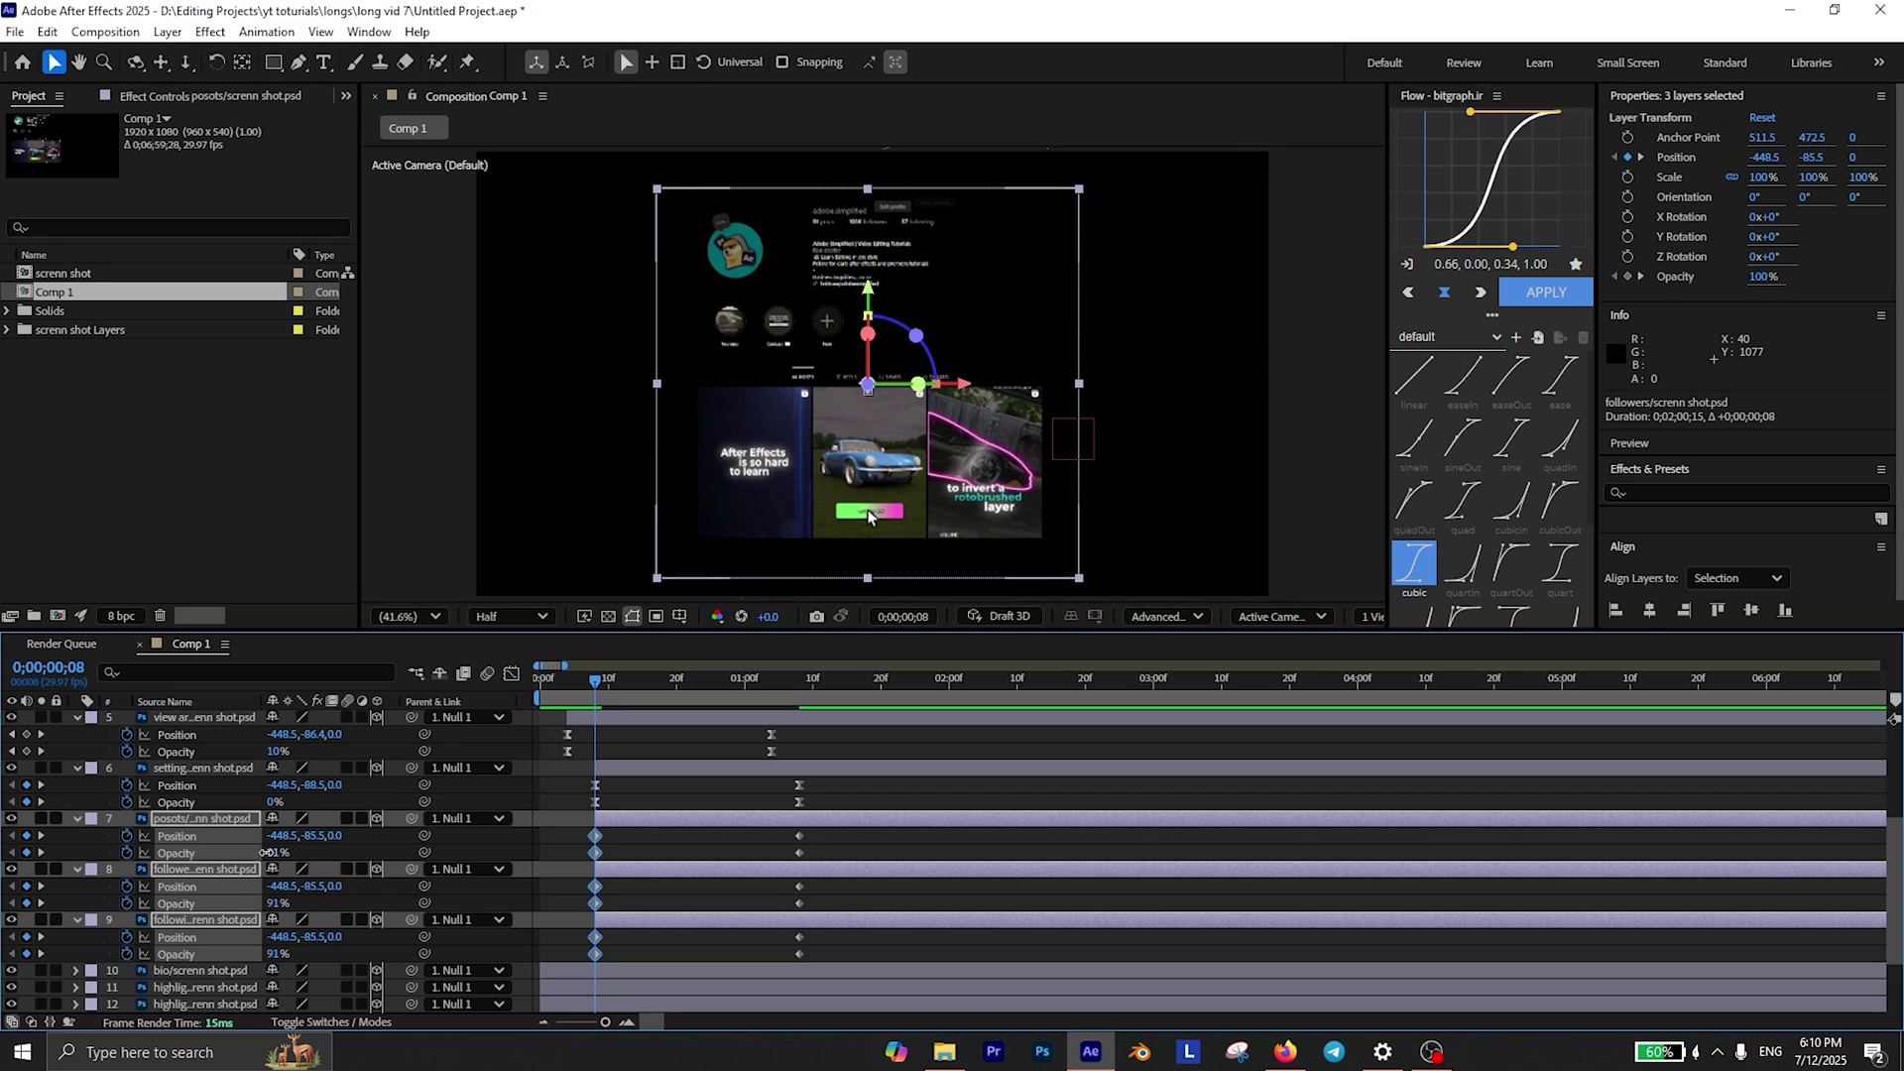
left_click_drag(13, 865, 1, 870)
Easy Ease the Position and Opacity keyframes of the posts, followers and following layers and make their speed graph peak early.
left_click_drag(815, 827, 524, 950)
key("F9")
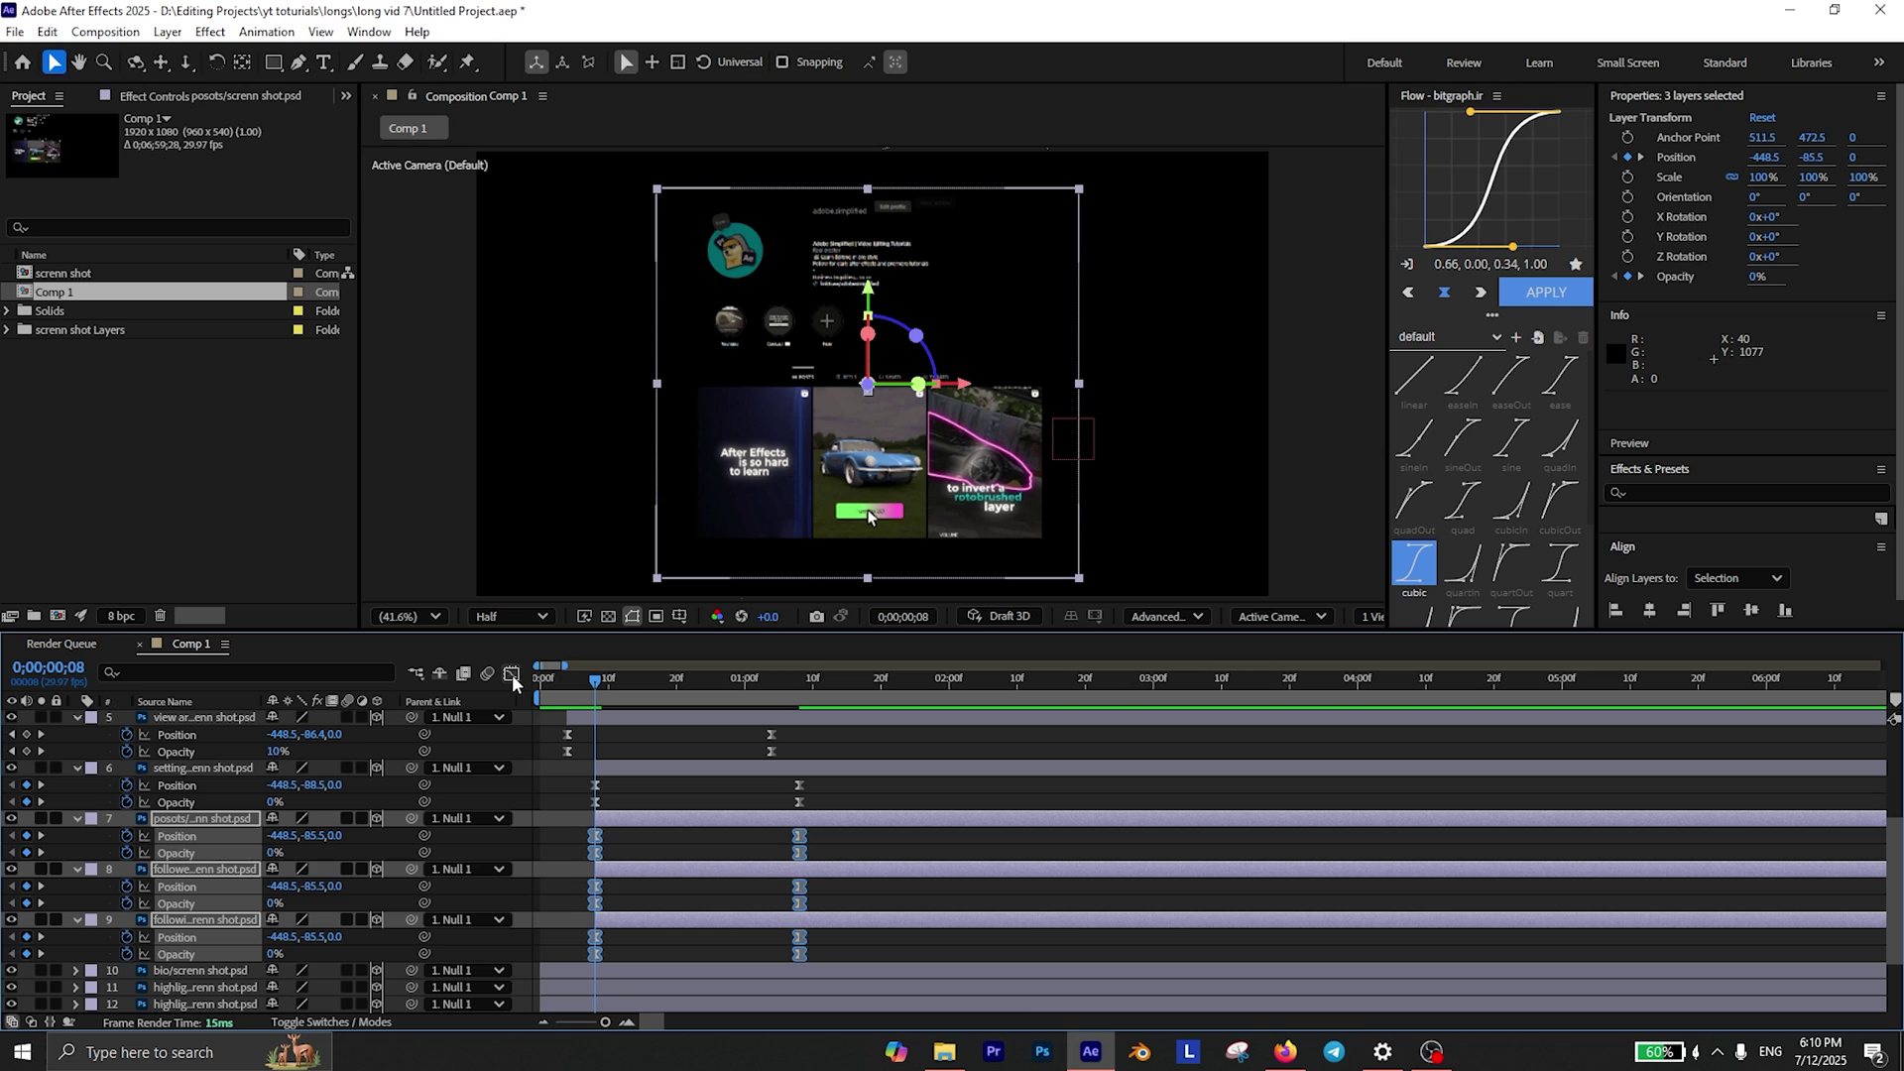
left_click(512, 674)
left_click_drag(751, 917, 644, 961)
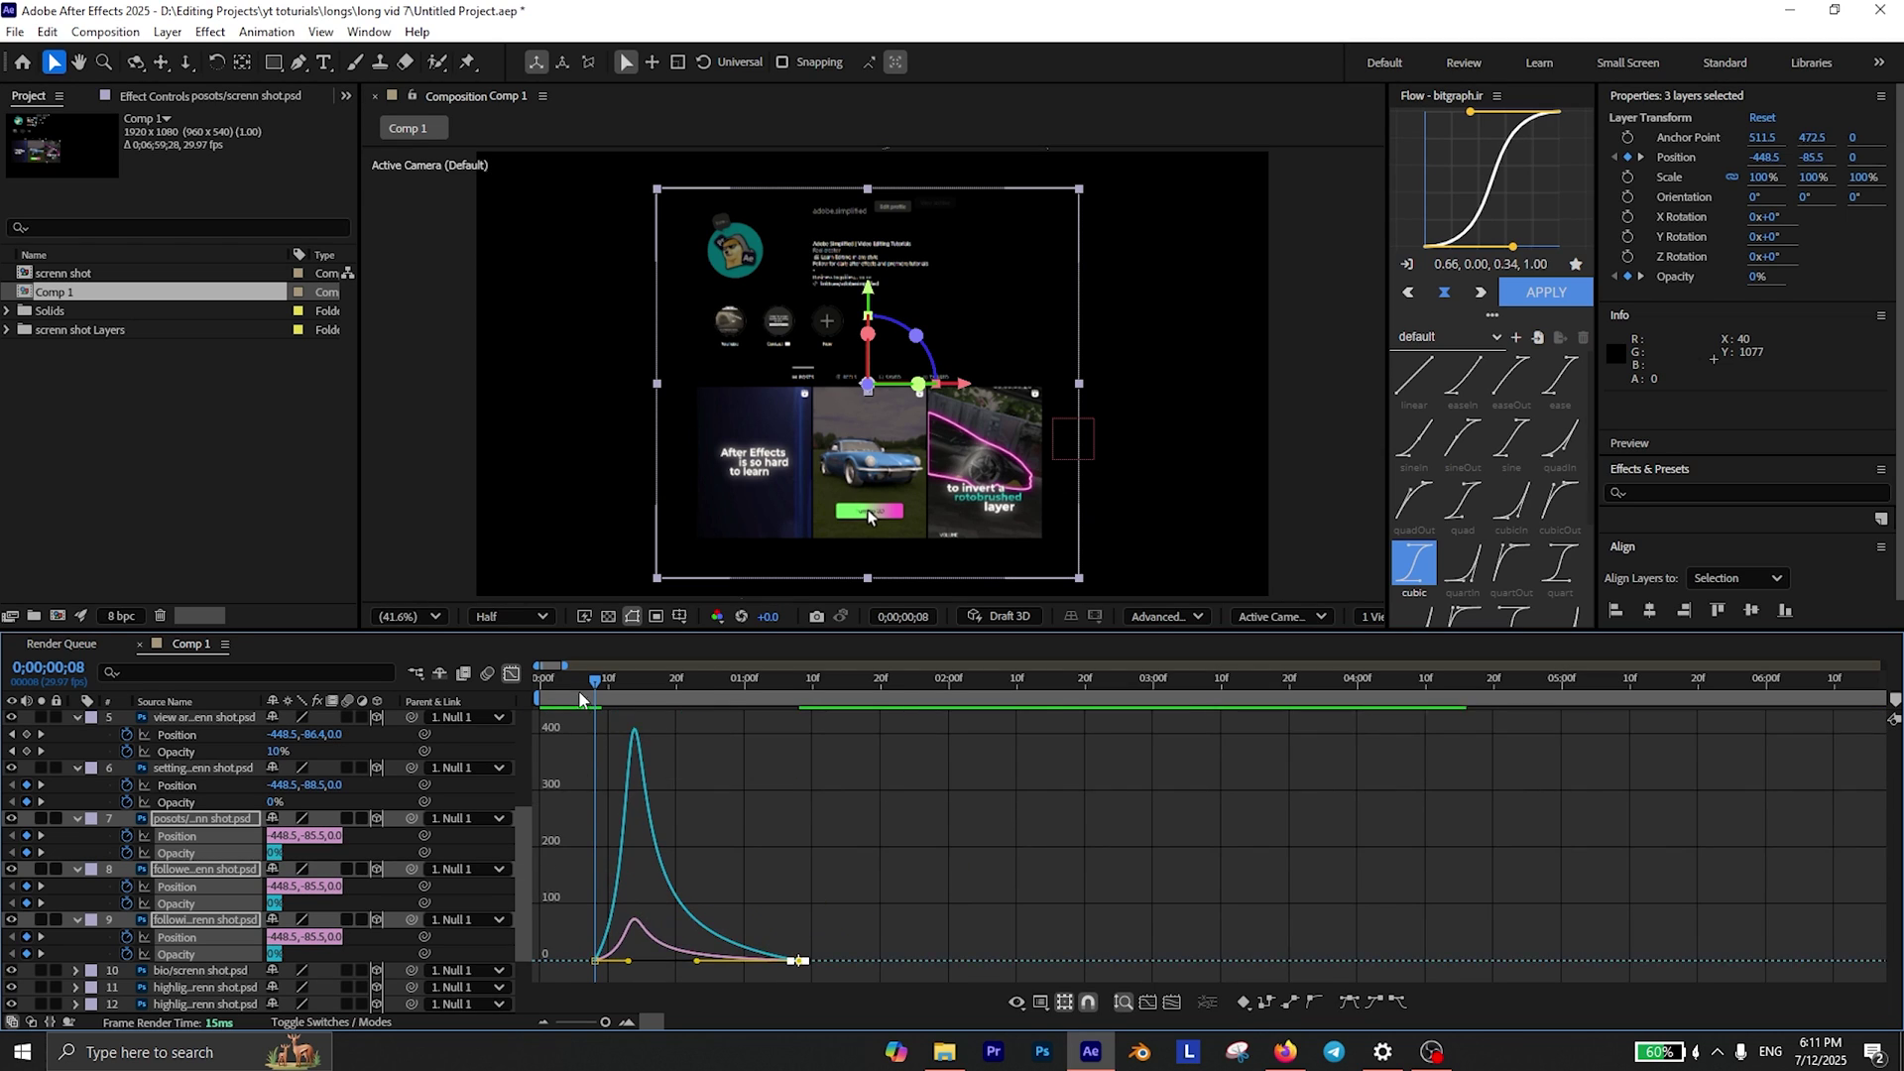
Stagger the posts, followers and following layers to start at frames 4, 8 and 12.
left_click(512, 675)
left_click(569, 871)
left_click_drag(606, 871, 674, 919)
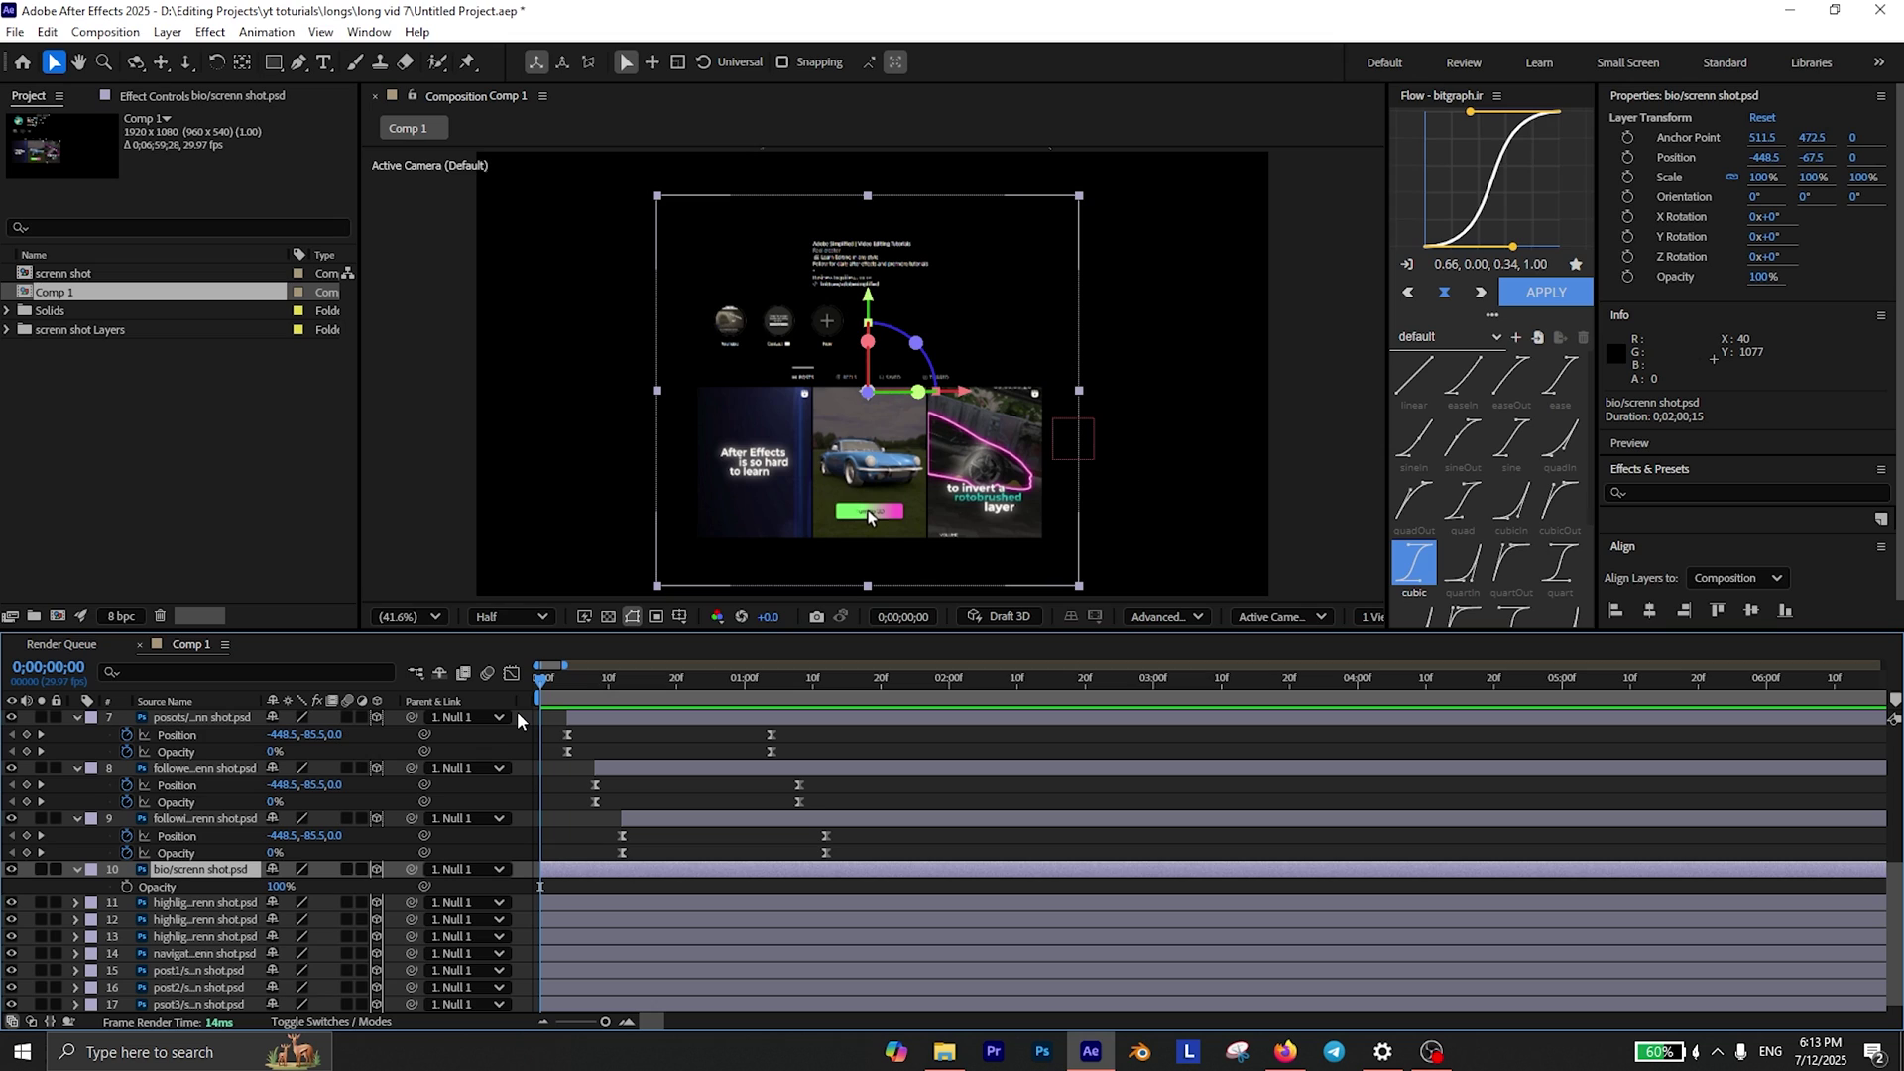
Keyframe the bio layer's Opacity at 100% at 1 second and at 0% at 0 seconds.
key("shift+Page_Down")
key("shift+Page_Down")
key("shift+Page_Down")
left_click(125, 889)
key("shift+Page_Up")
key("shift+Page_Up")
key("shift+Page_Up")
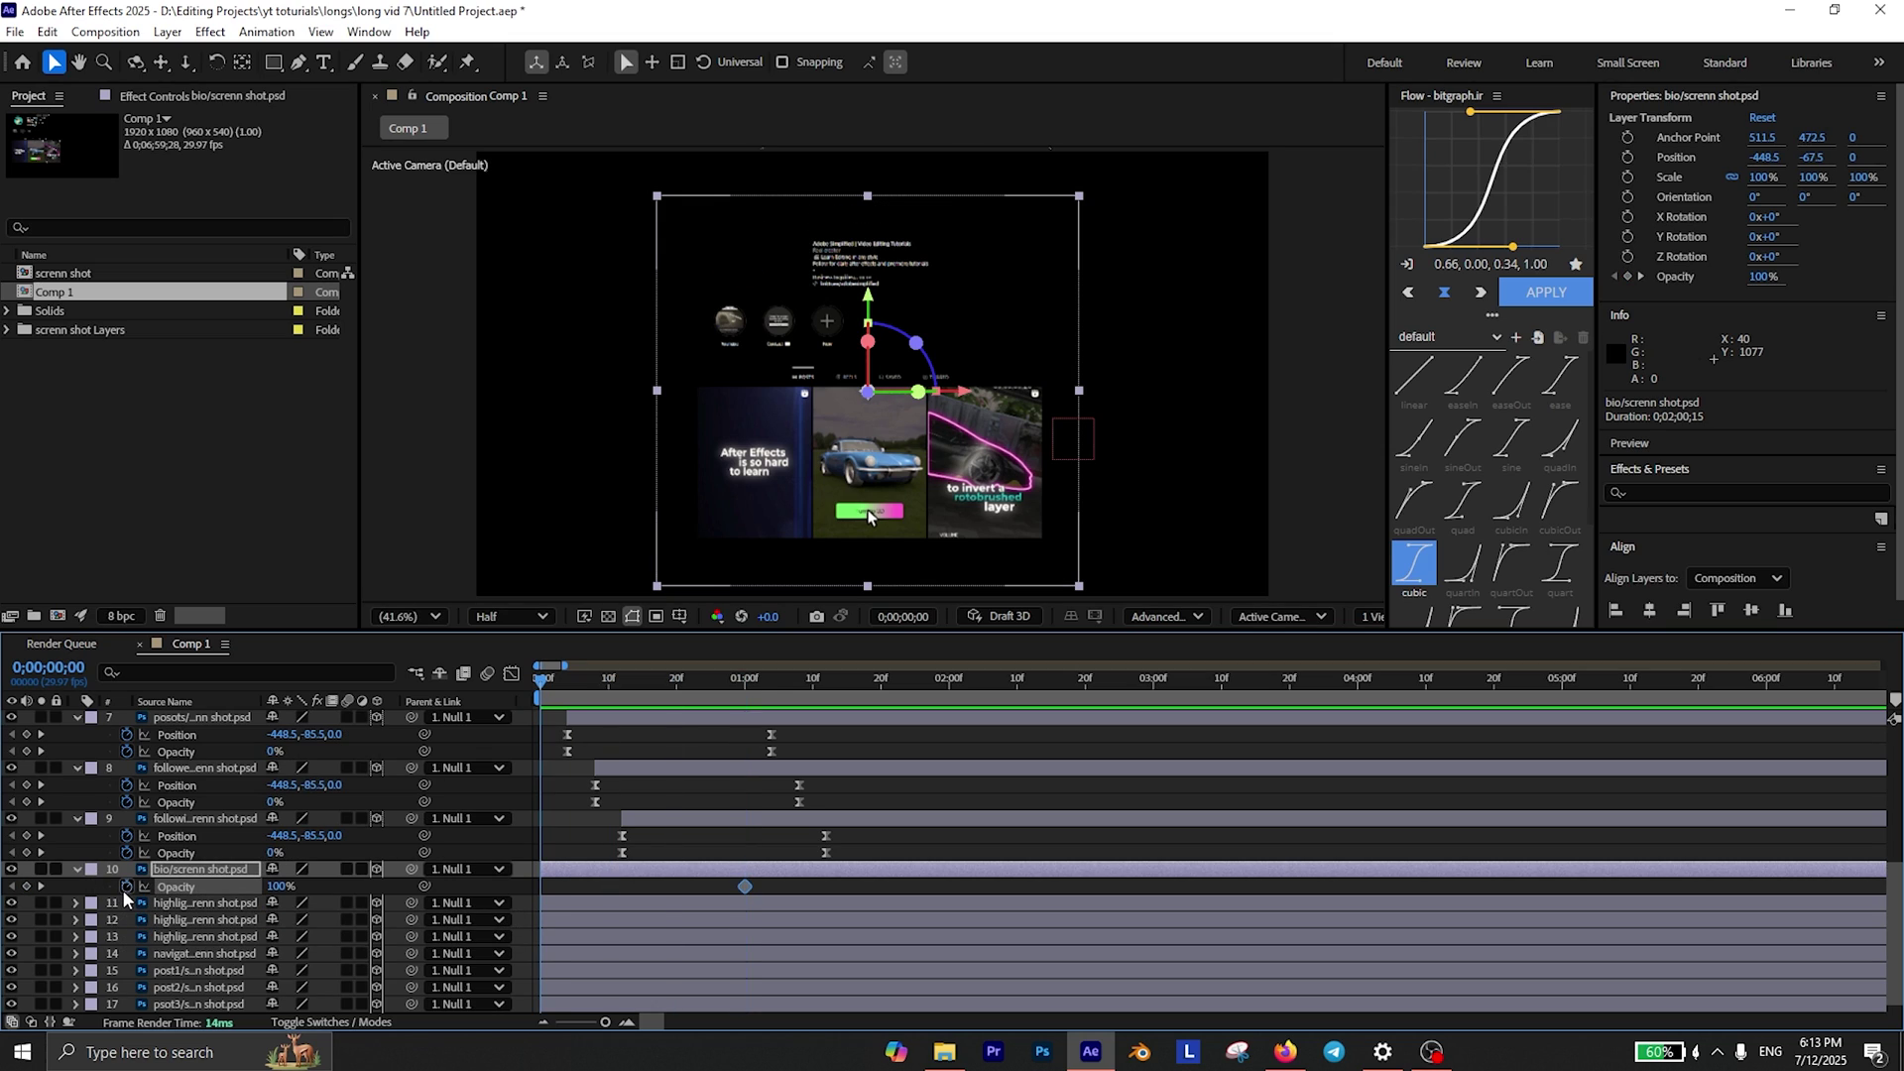
left_click_drag(279, 887, 174, 888)
Easy Ease the bio layer's Opacity keyframes with an early peak in the speed graph, and scrub through the result.
key("F9")
left_click(512, 673)
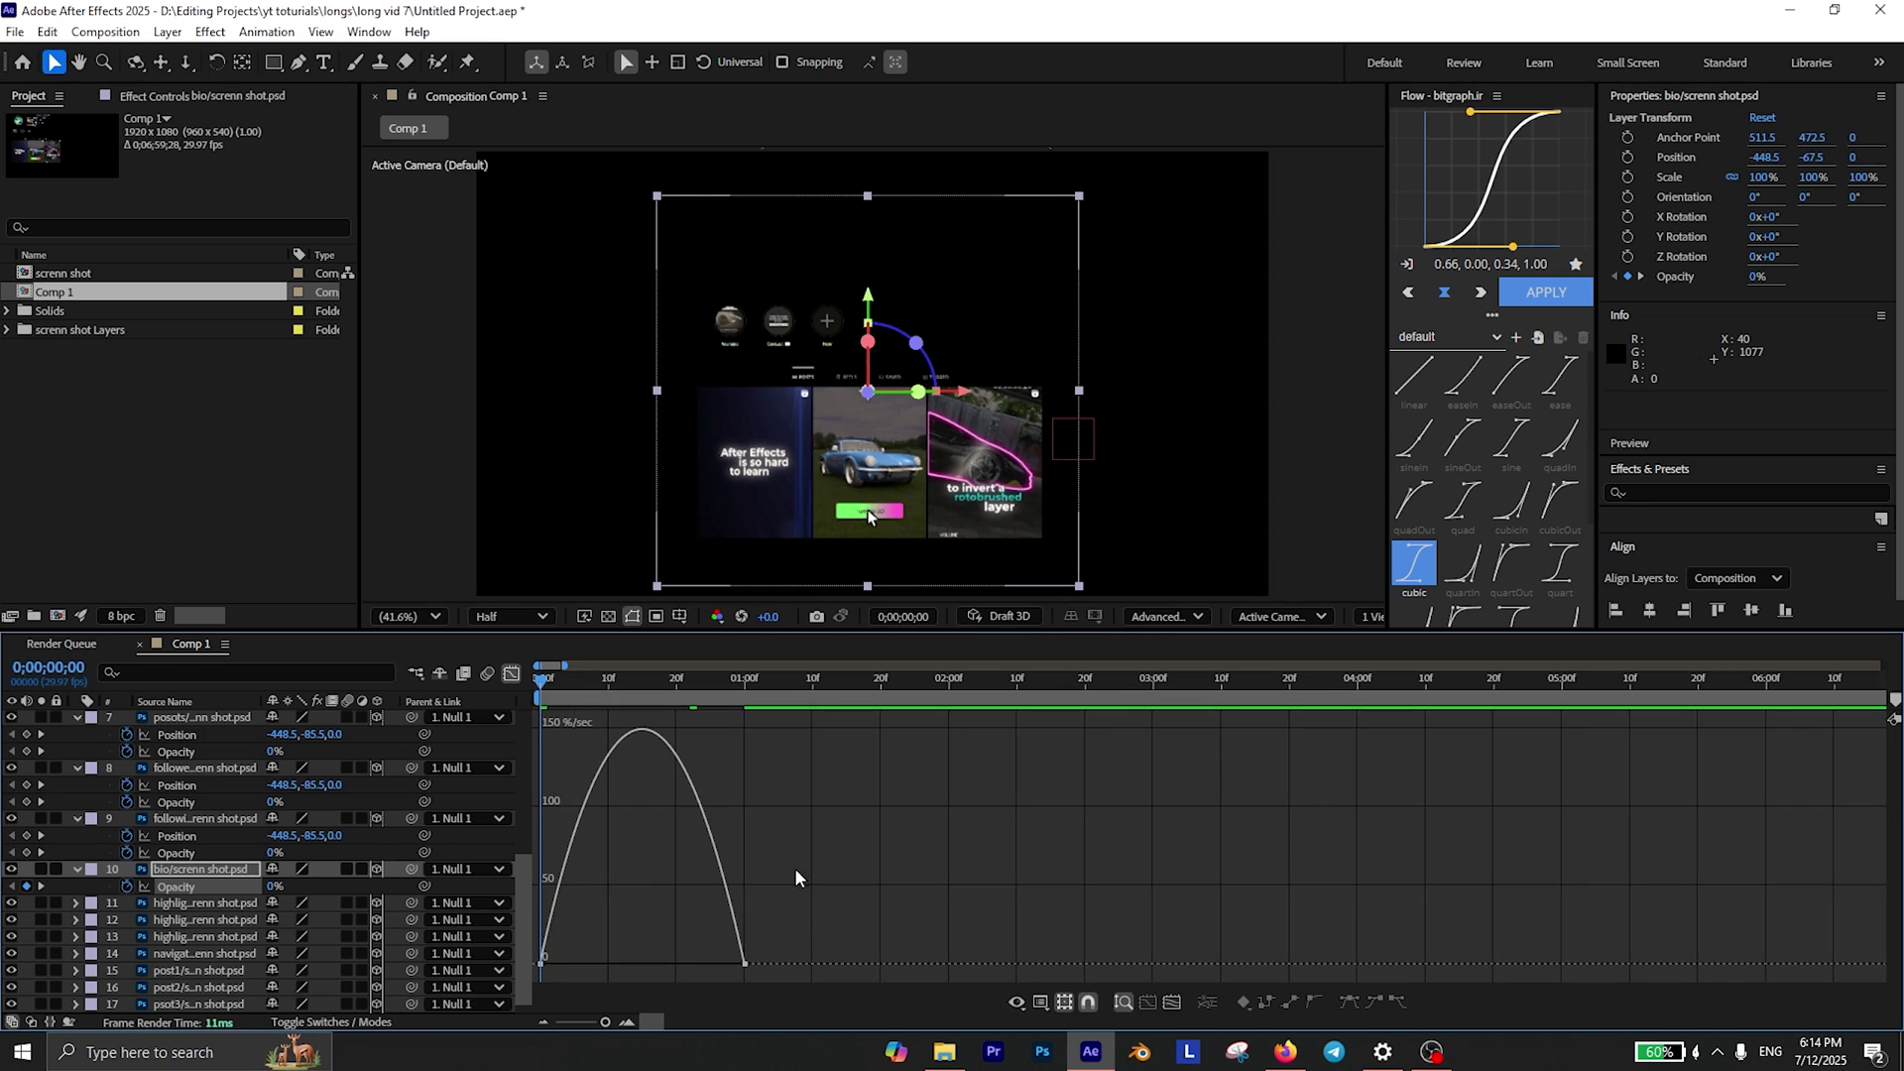
left_click_drag(825, 893, 636, 949)
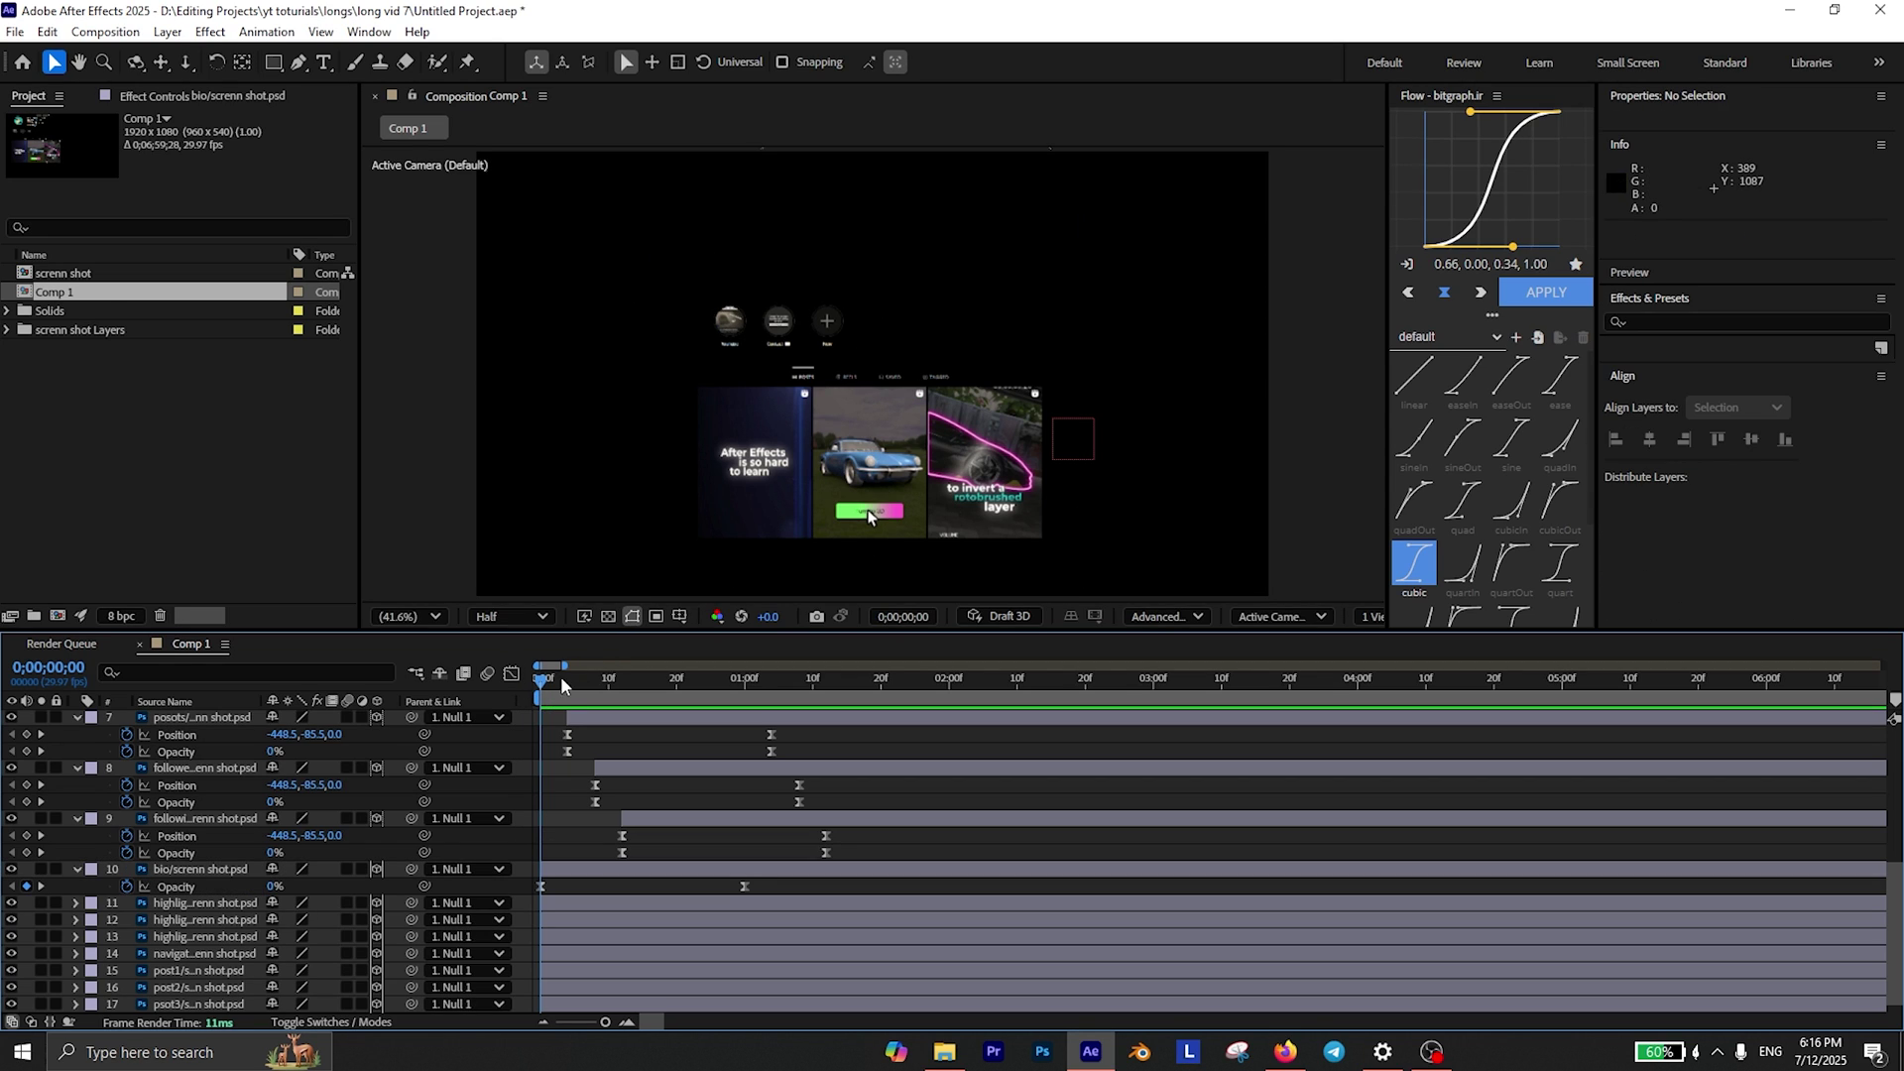
left_click_drag(561, 689, 620, 692)
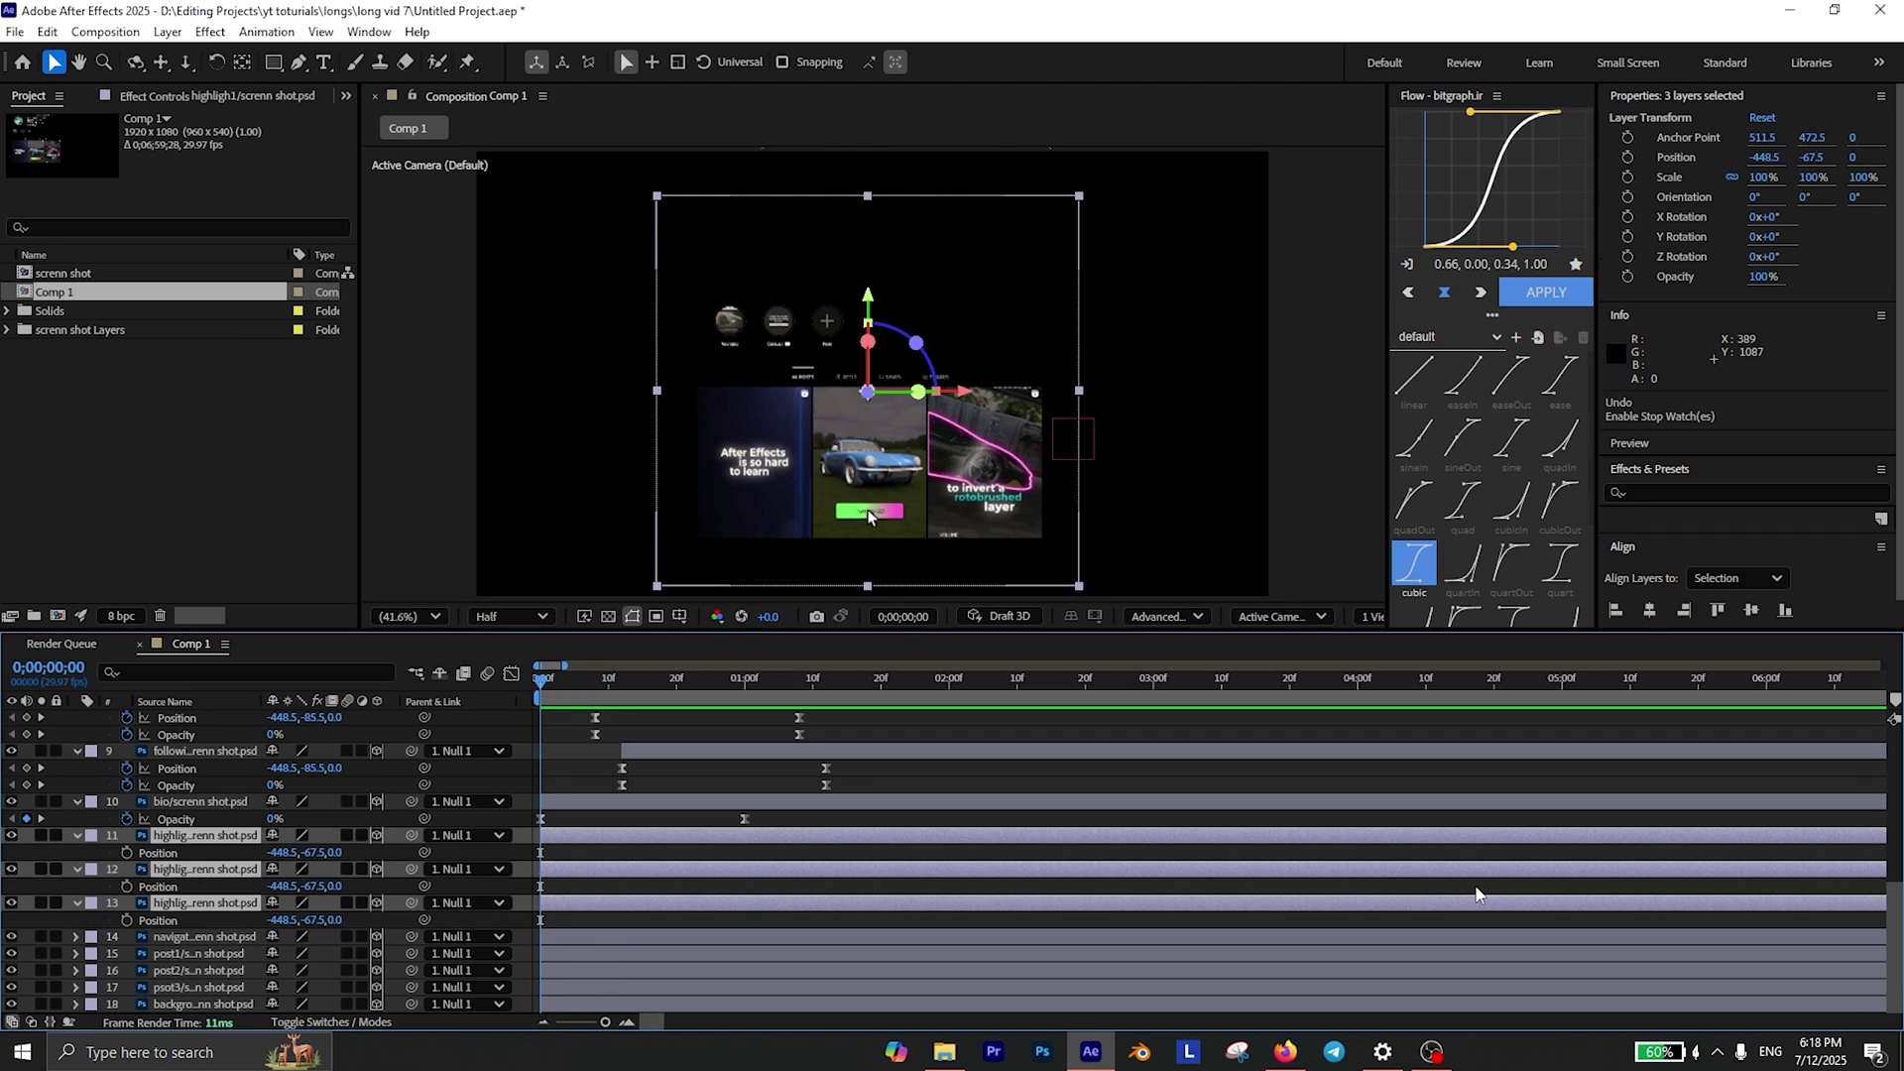
Keyframe the Position of the three highlight layers at 1 second and set their Y position to -104.5 at 0 seconds.
key("space")
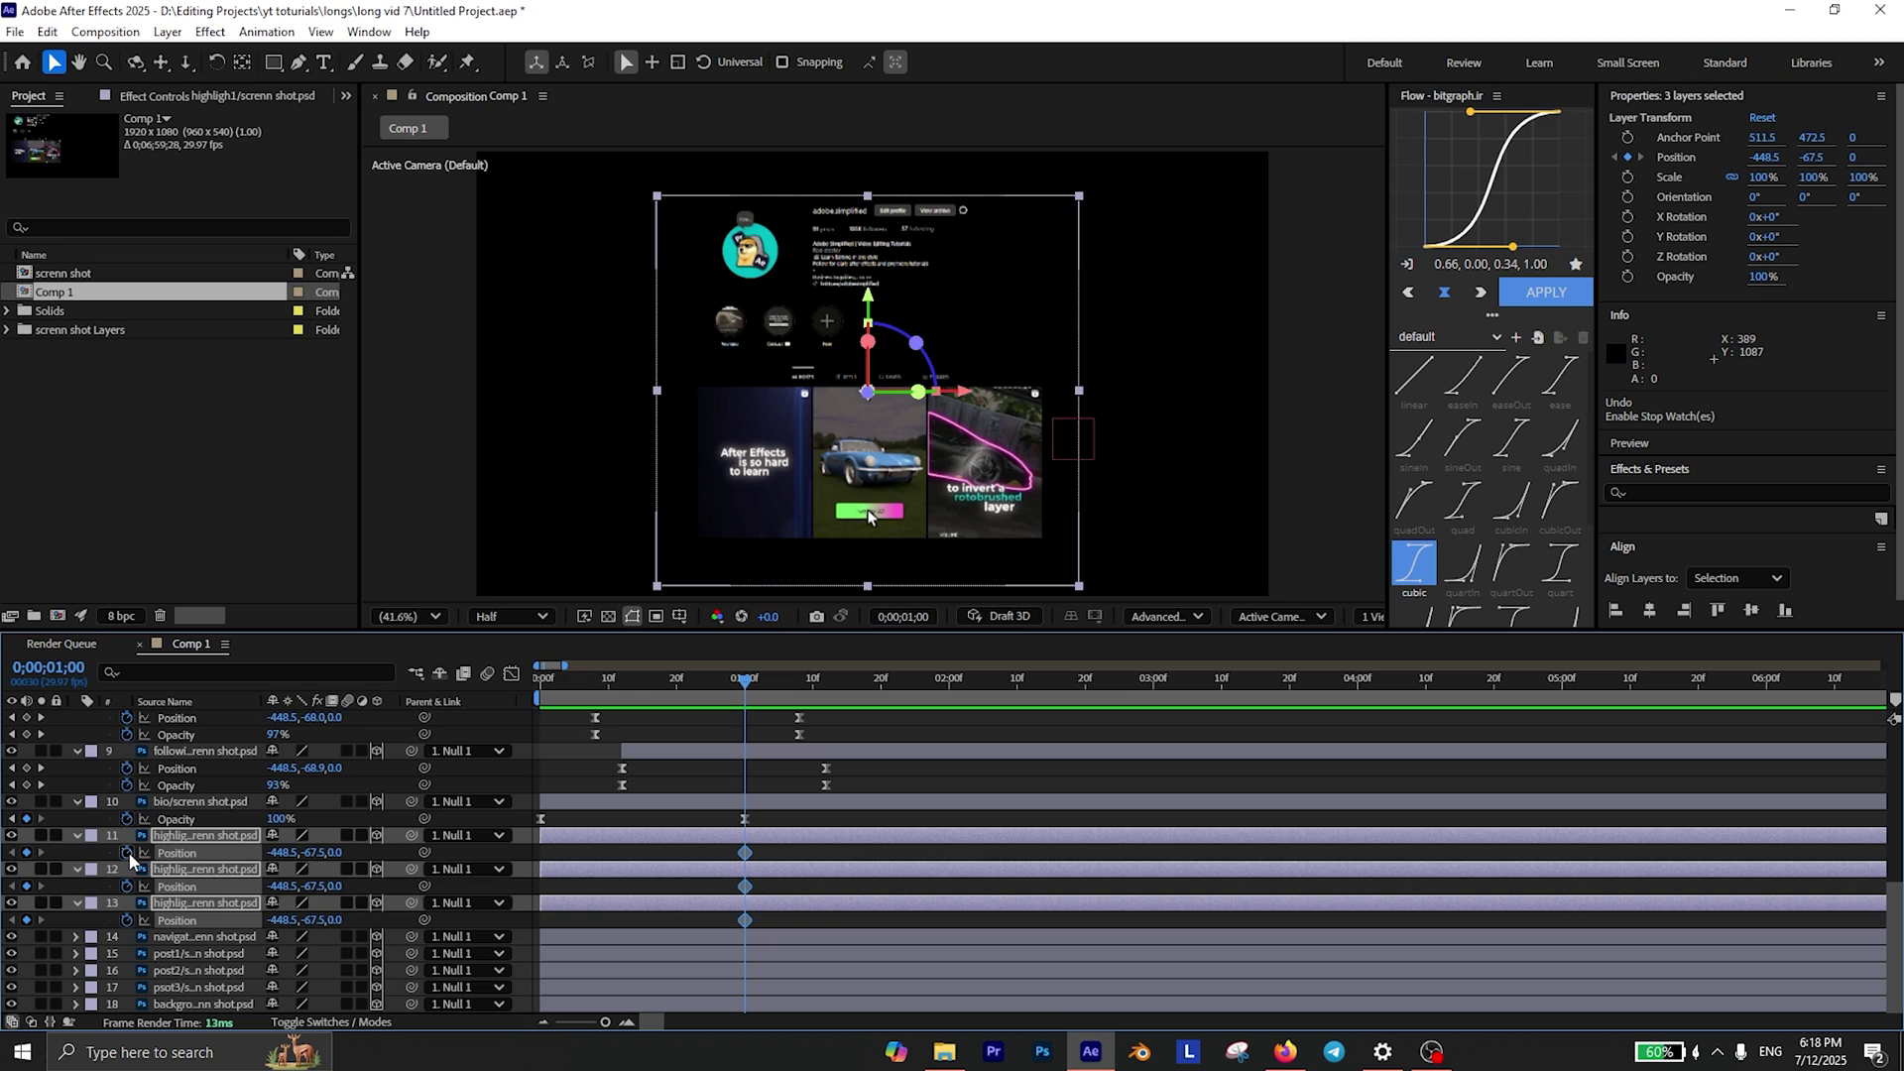
key("shift+Page_Up")
key("shift+Page_Up")
key("shift+Page_Up")
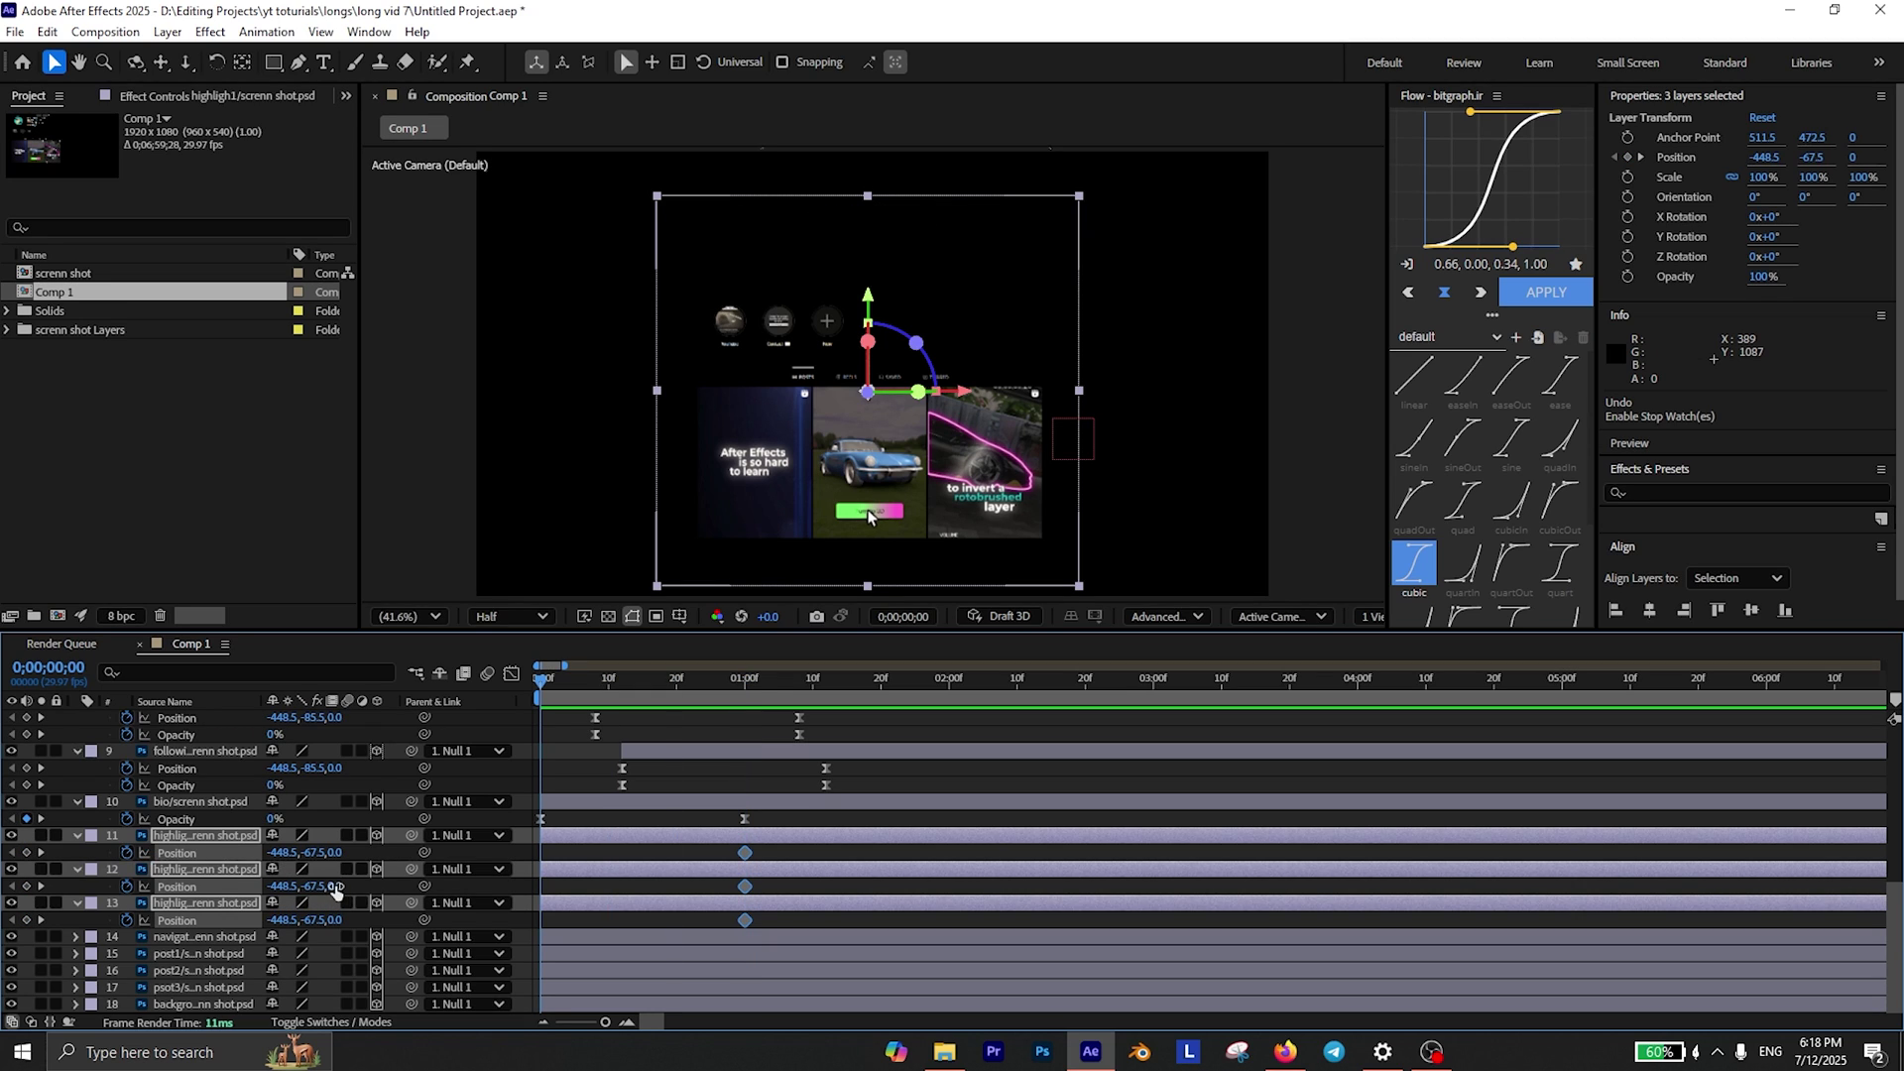
left_click_drag(332, 886, 266, 888)
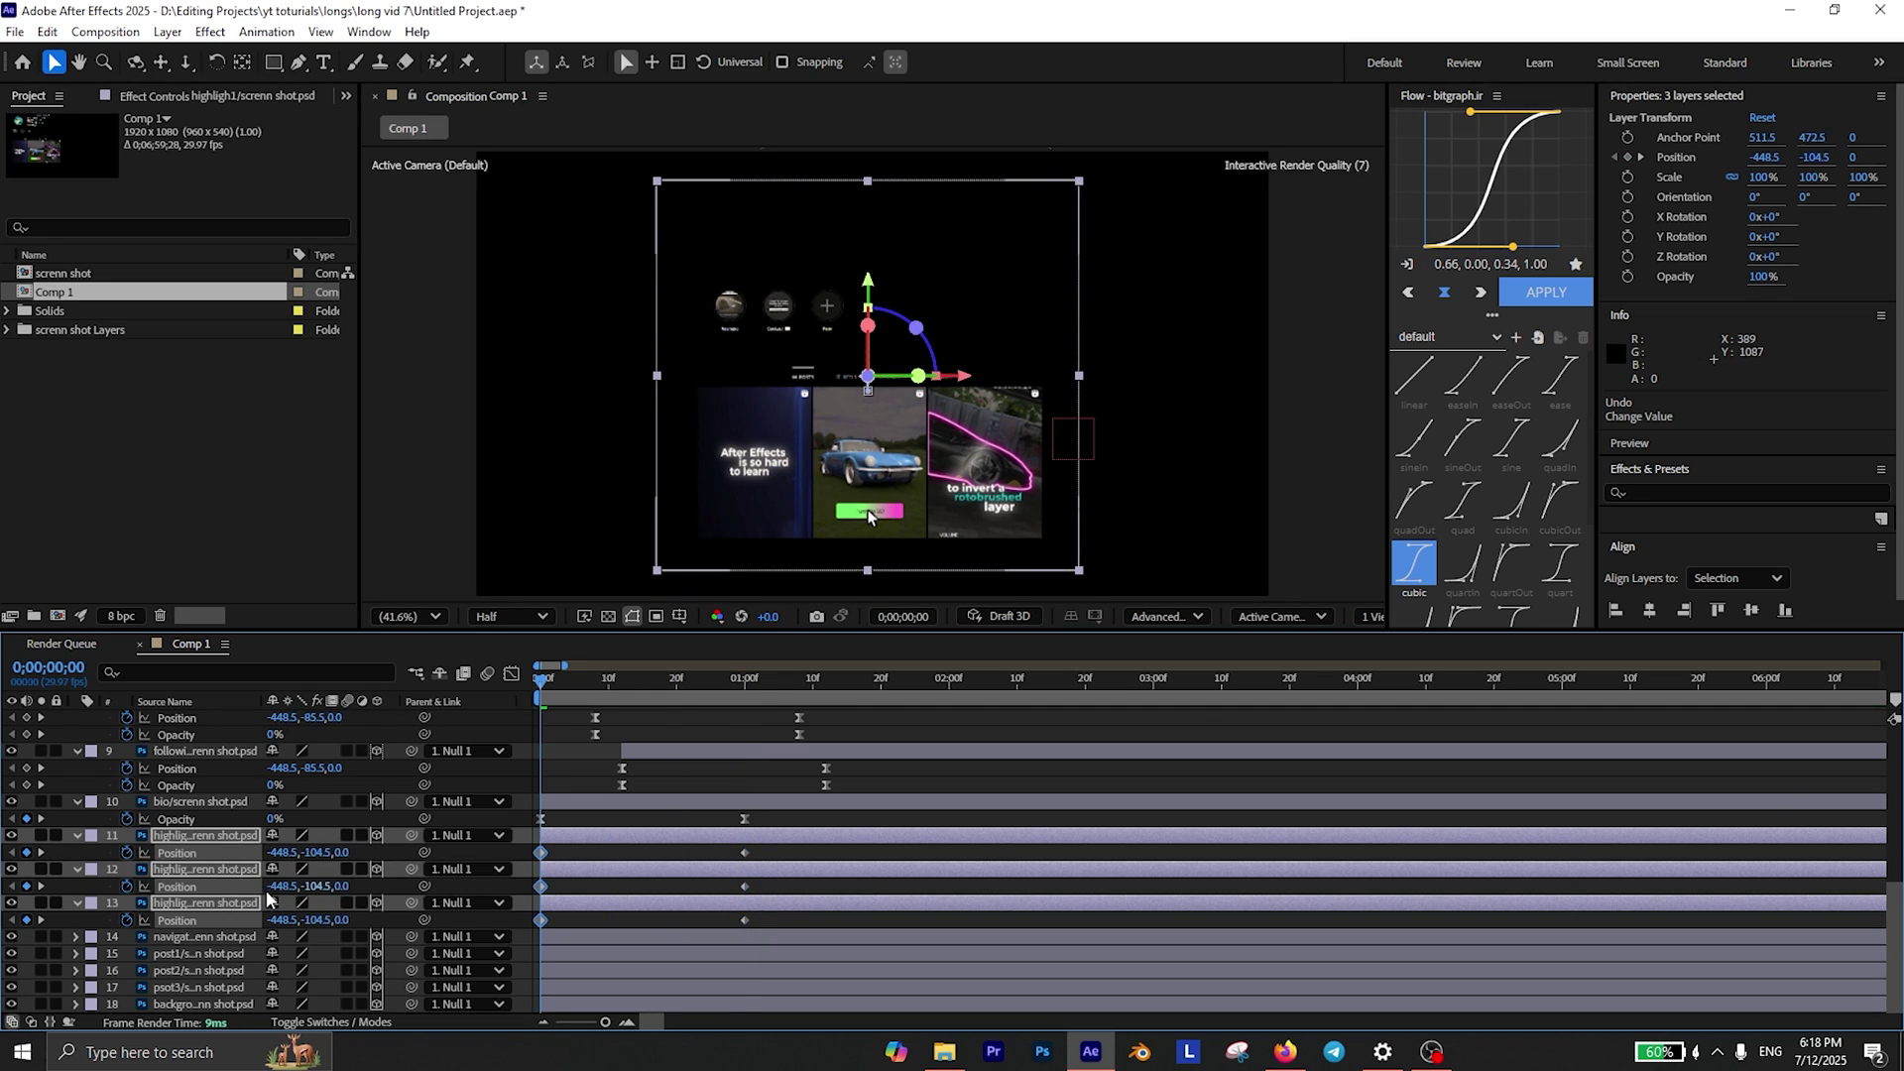
Keyframe the highlight layers' Opacity at 100% at 1 second and 0% at 0 seconds, and shift the layers to start at frame 12.
left_click(126, 871)
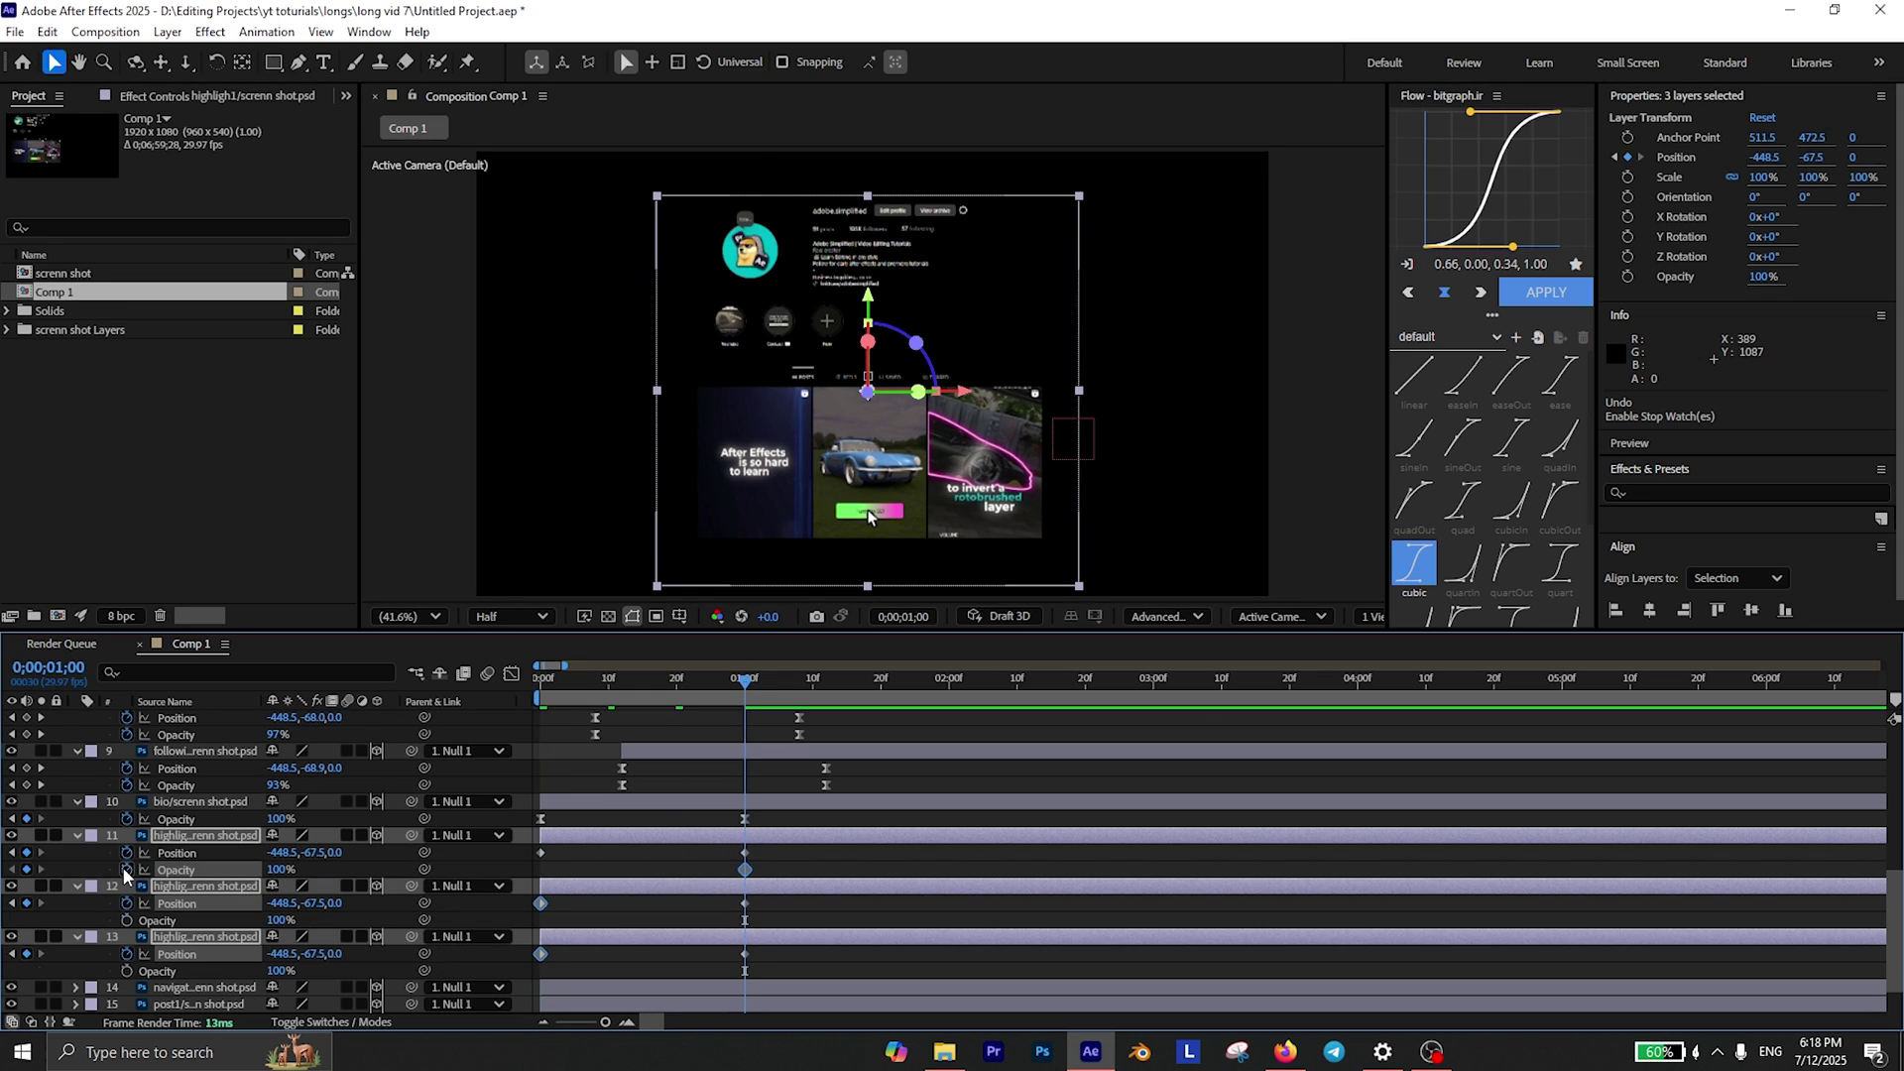
key("shift+Page_Up")
key("shift+Page_Up")
key("shift+Page_Up")
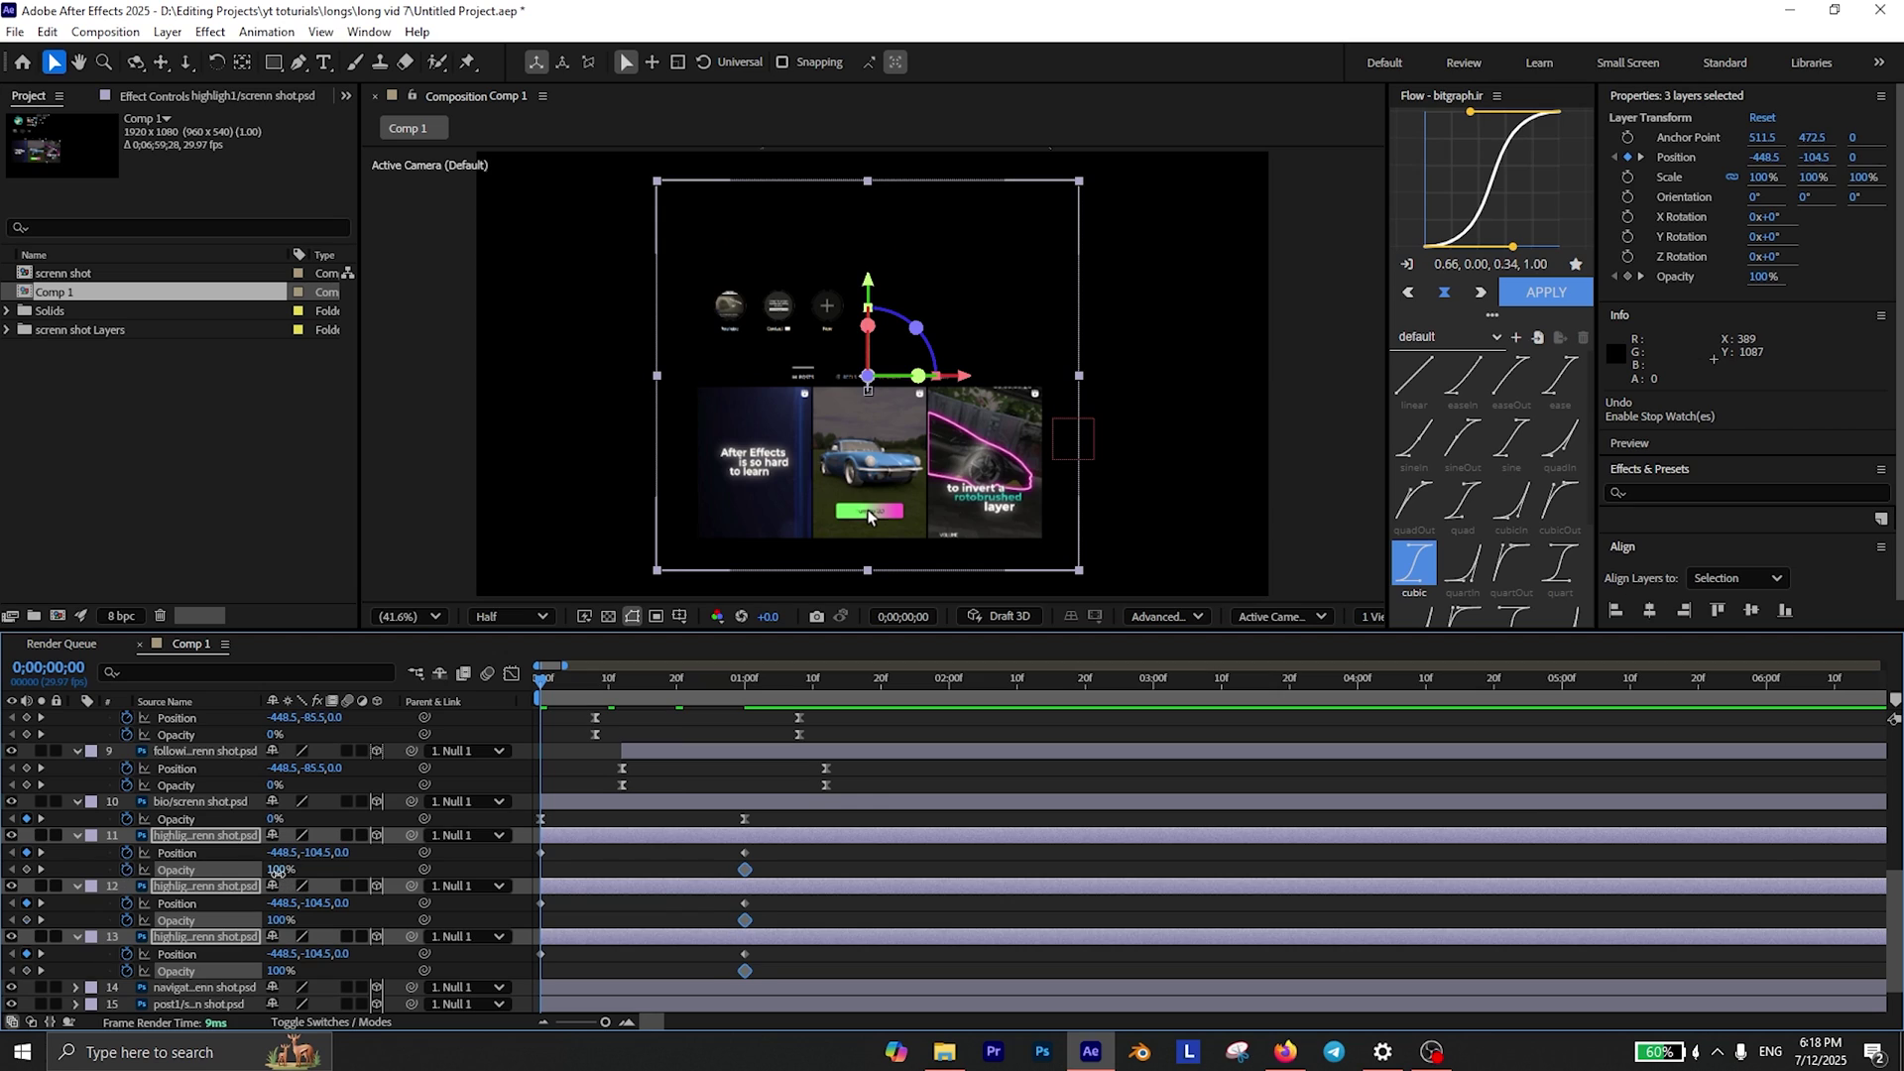
left_click_drag(277, 873, 171, 873)
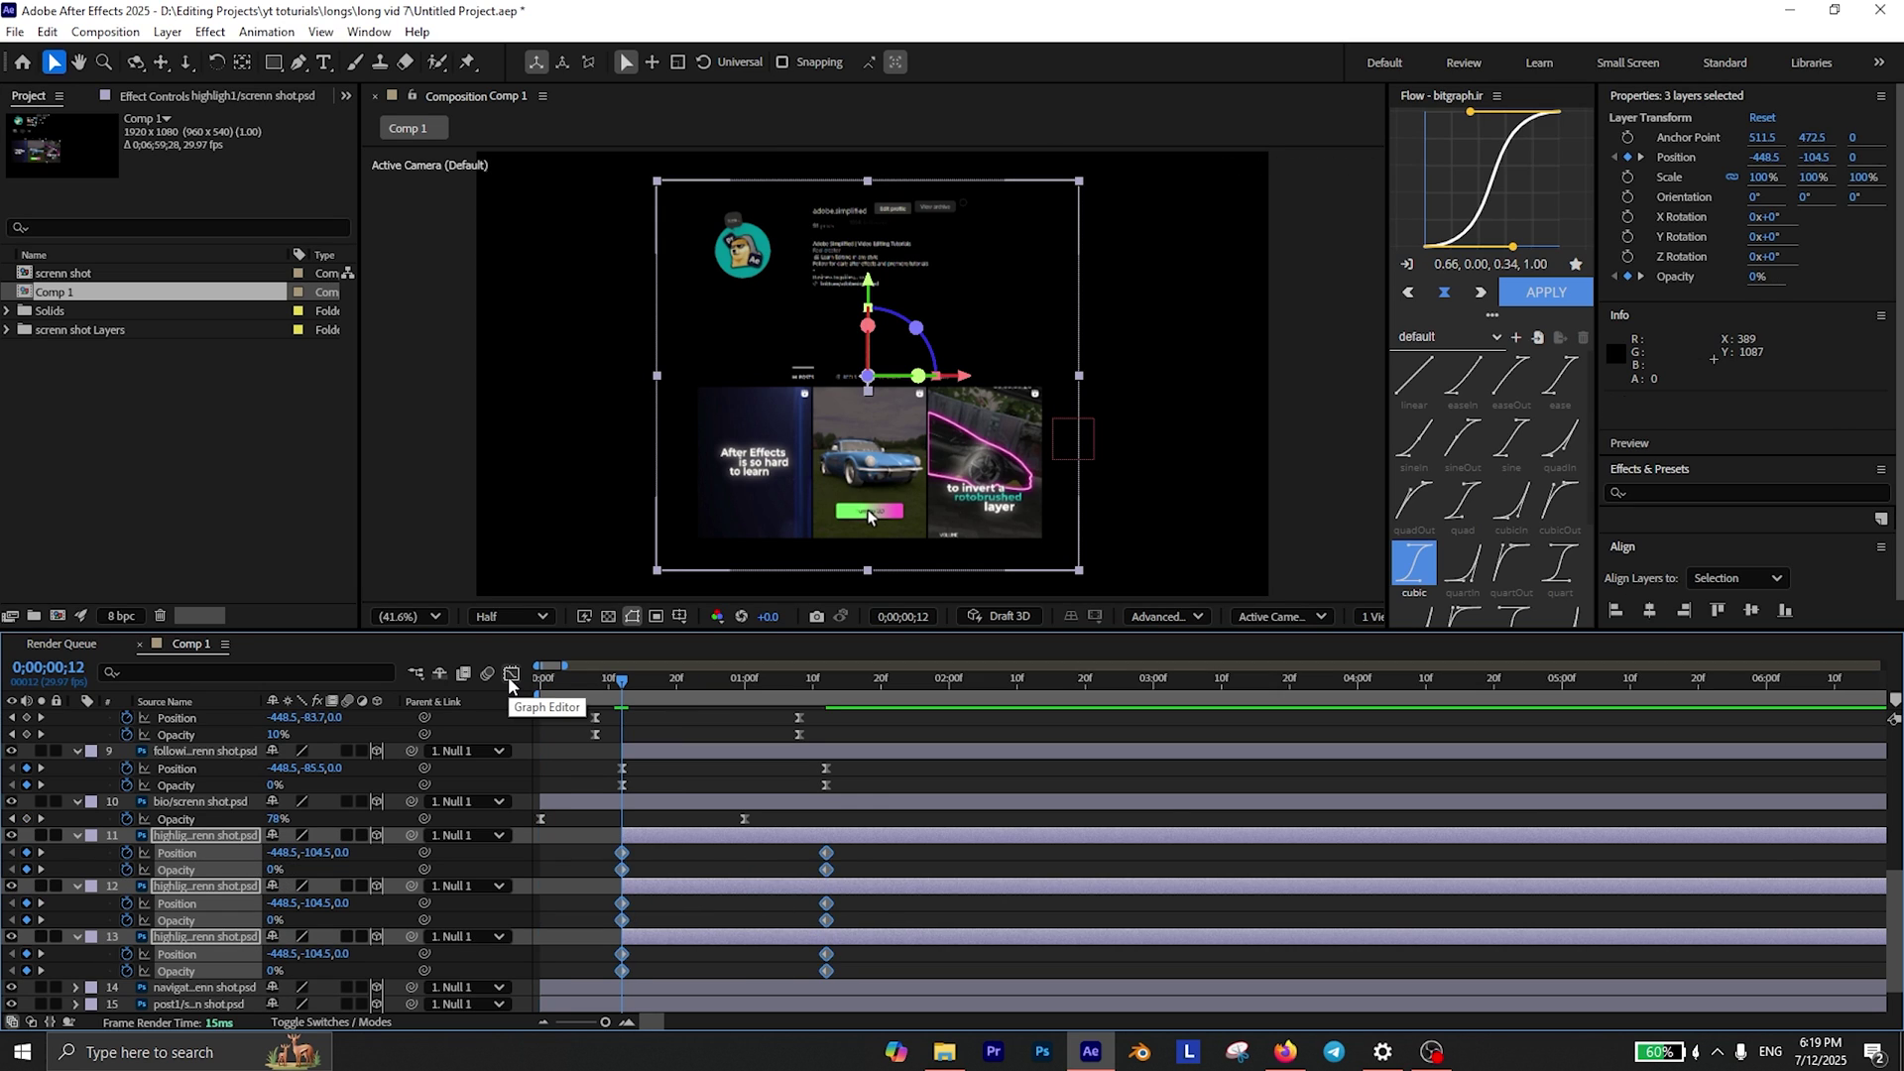
Easy Ease the highlight layers' Position and Opacity keyframes and make their speed graph peak early.
key("F9")
left_click(512, 675)
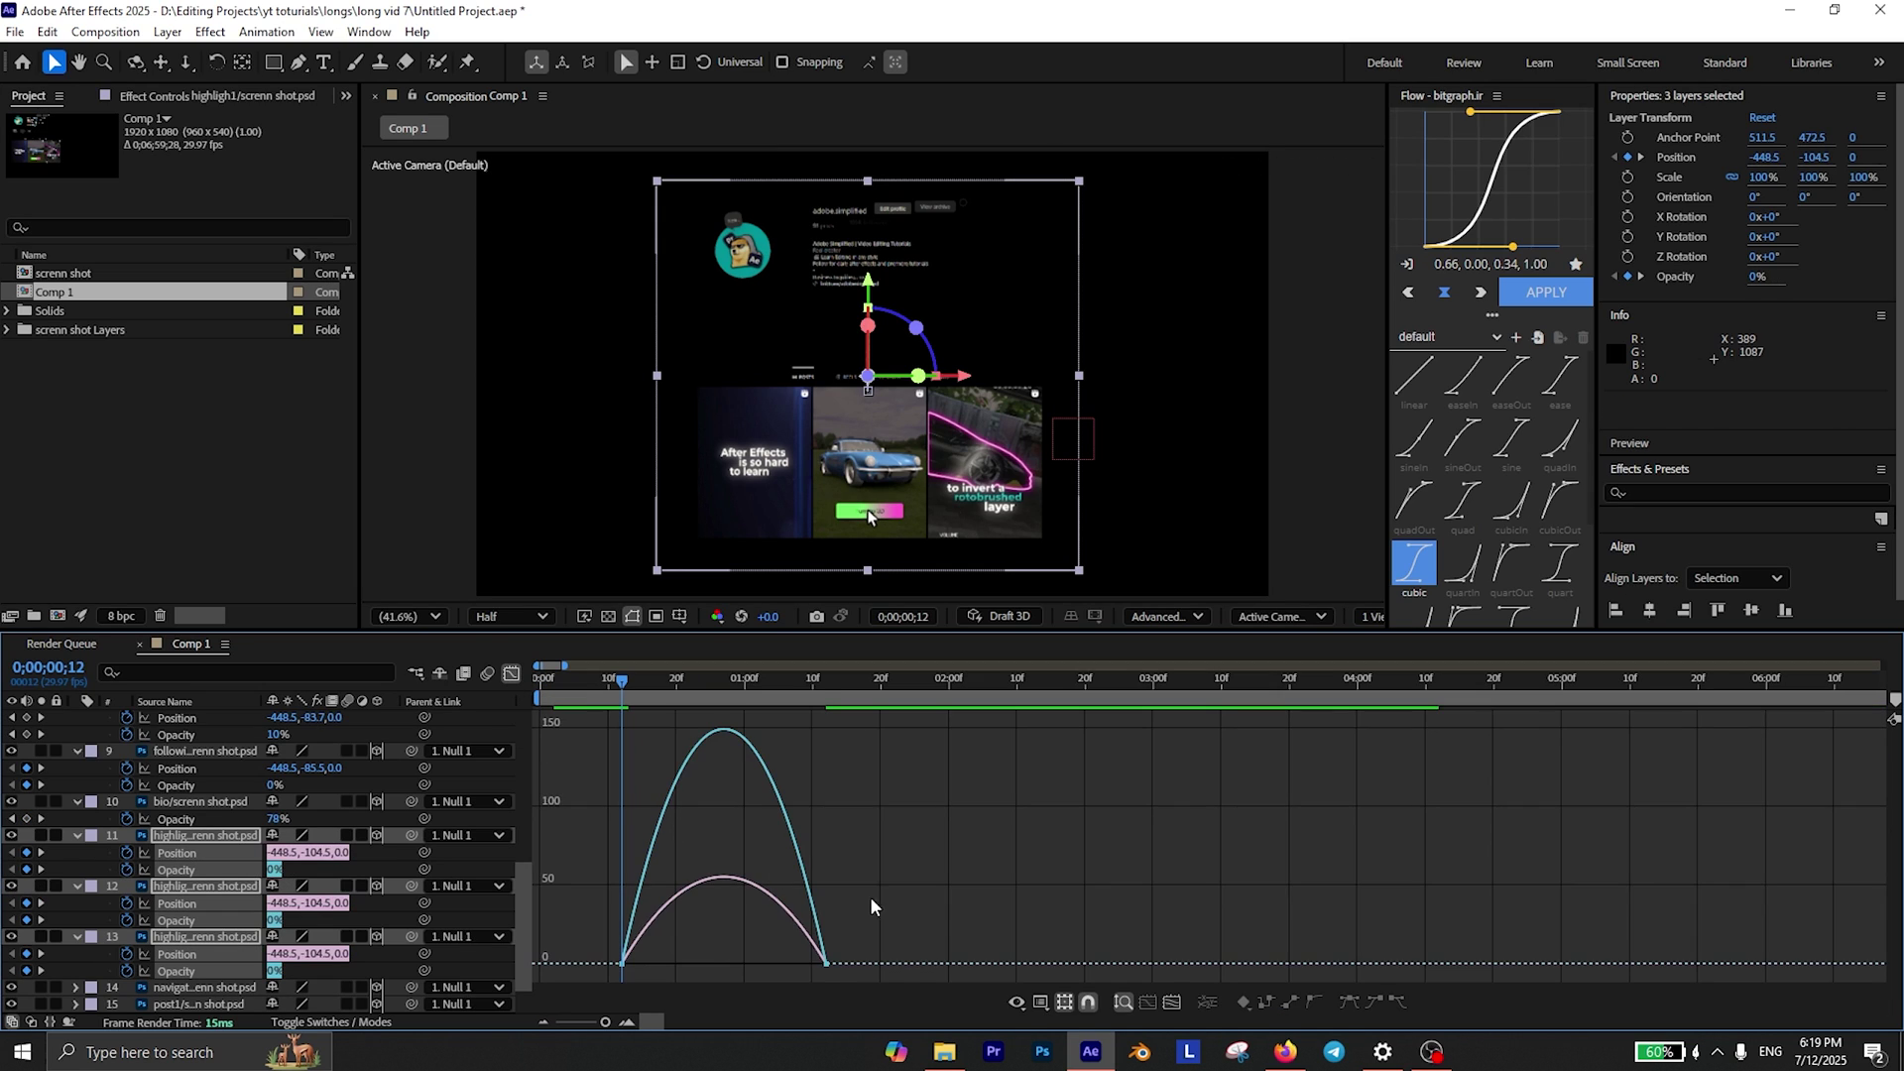
left_click_drag(871, 898, 660, 962)
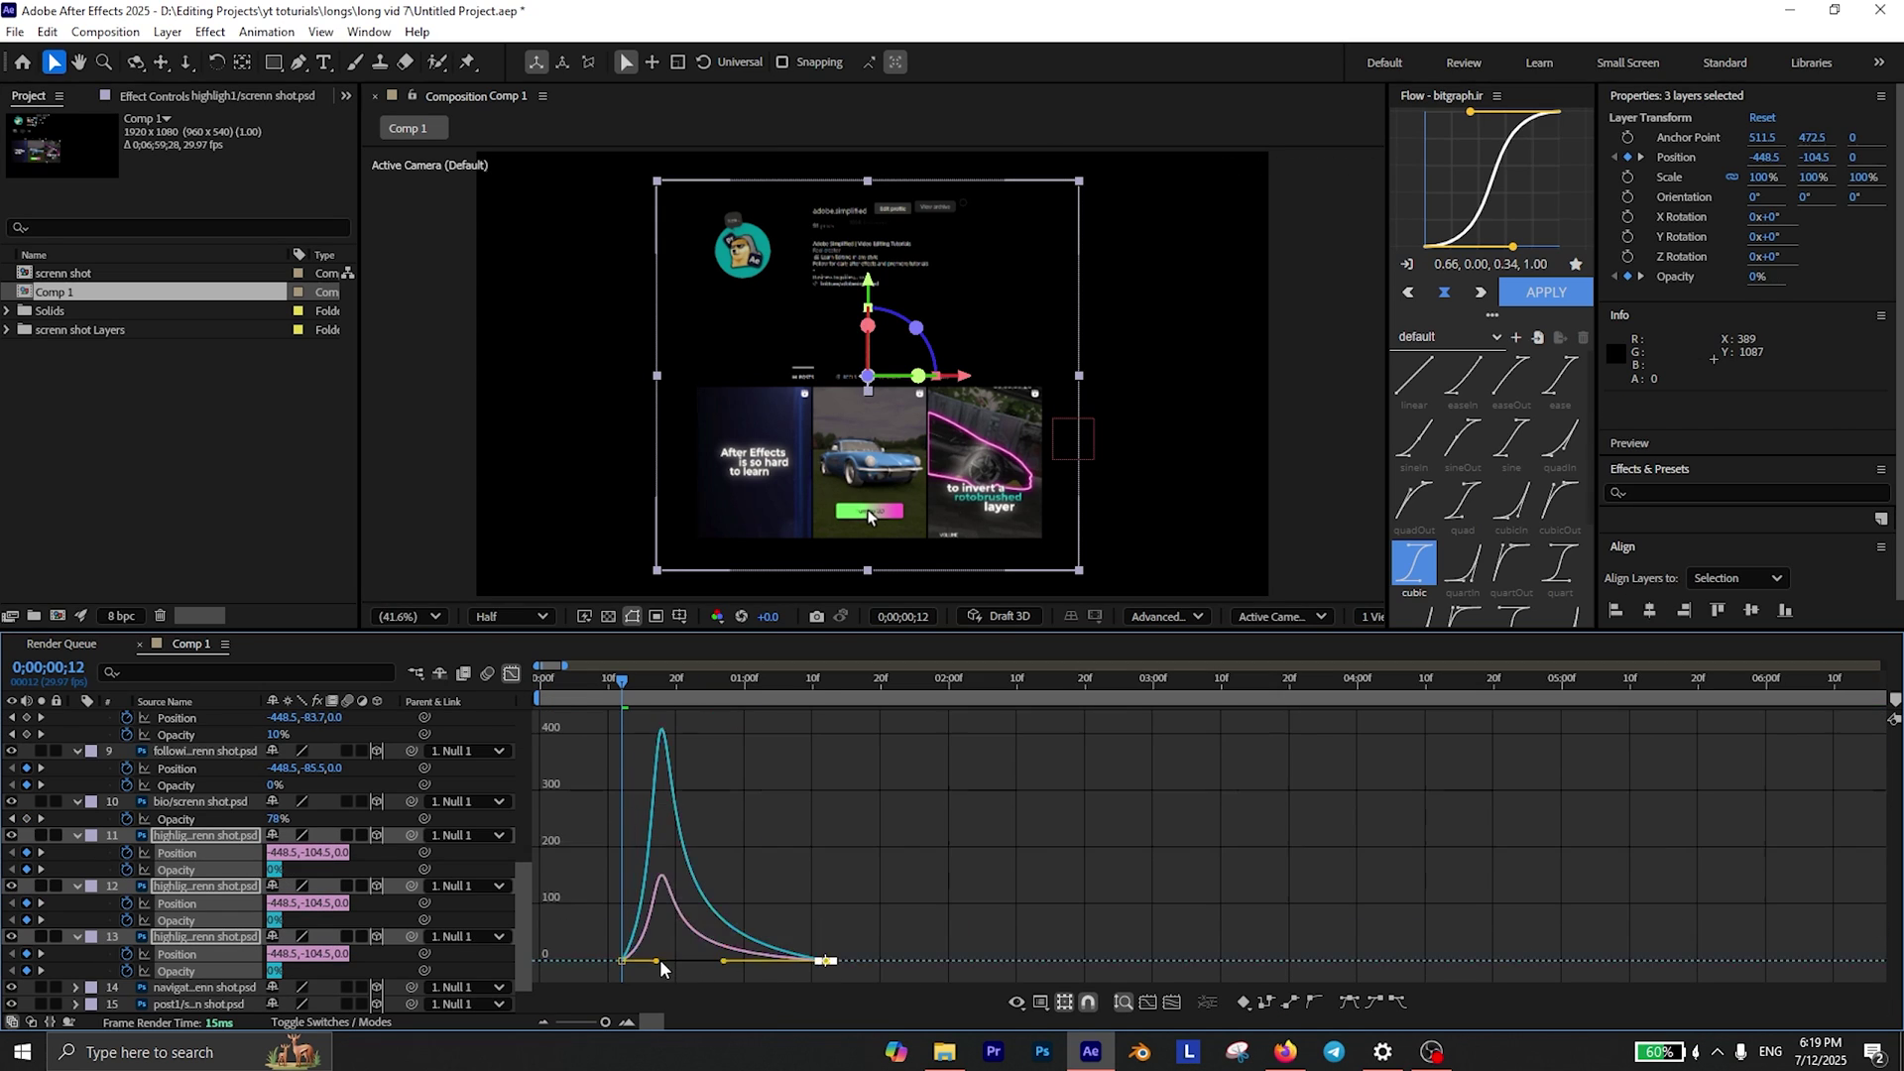
Stagger the highlight layers by starting the second at frame 16 and the third at frame 21, and preview the timing.
key("Page_Down")
key("Page_Down")
key("Page_Down")
key("Page_Down")
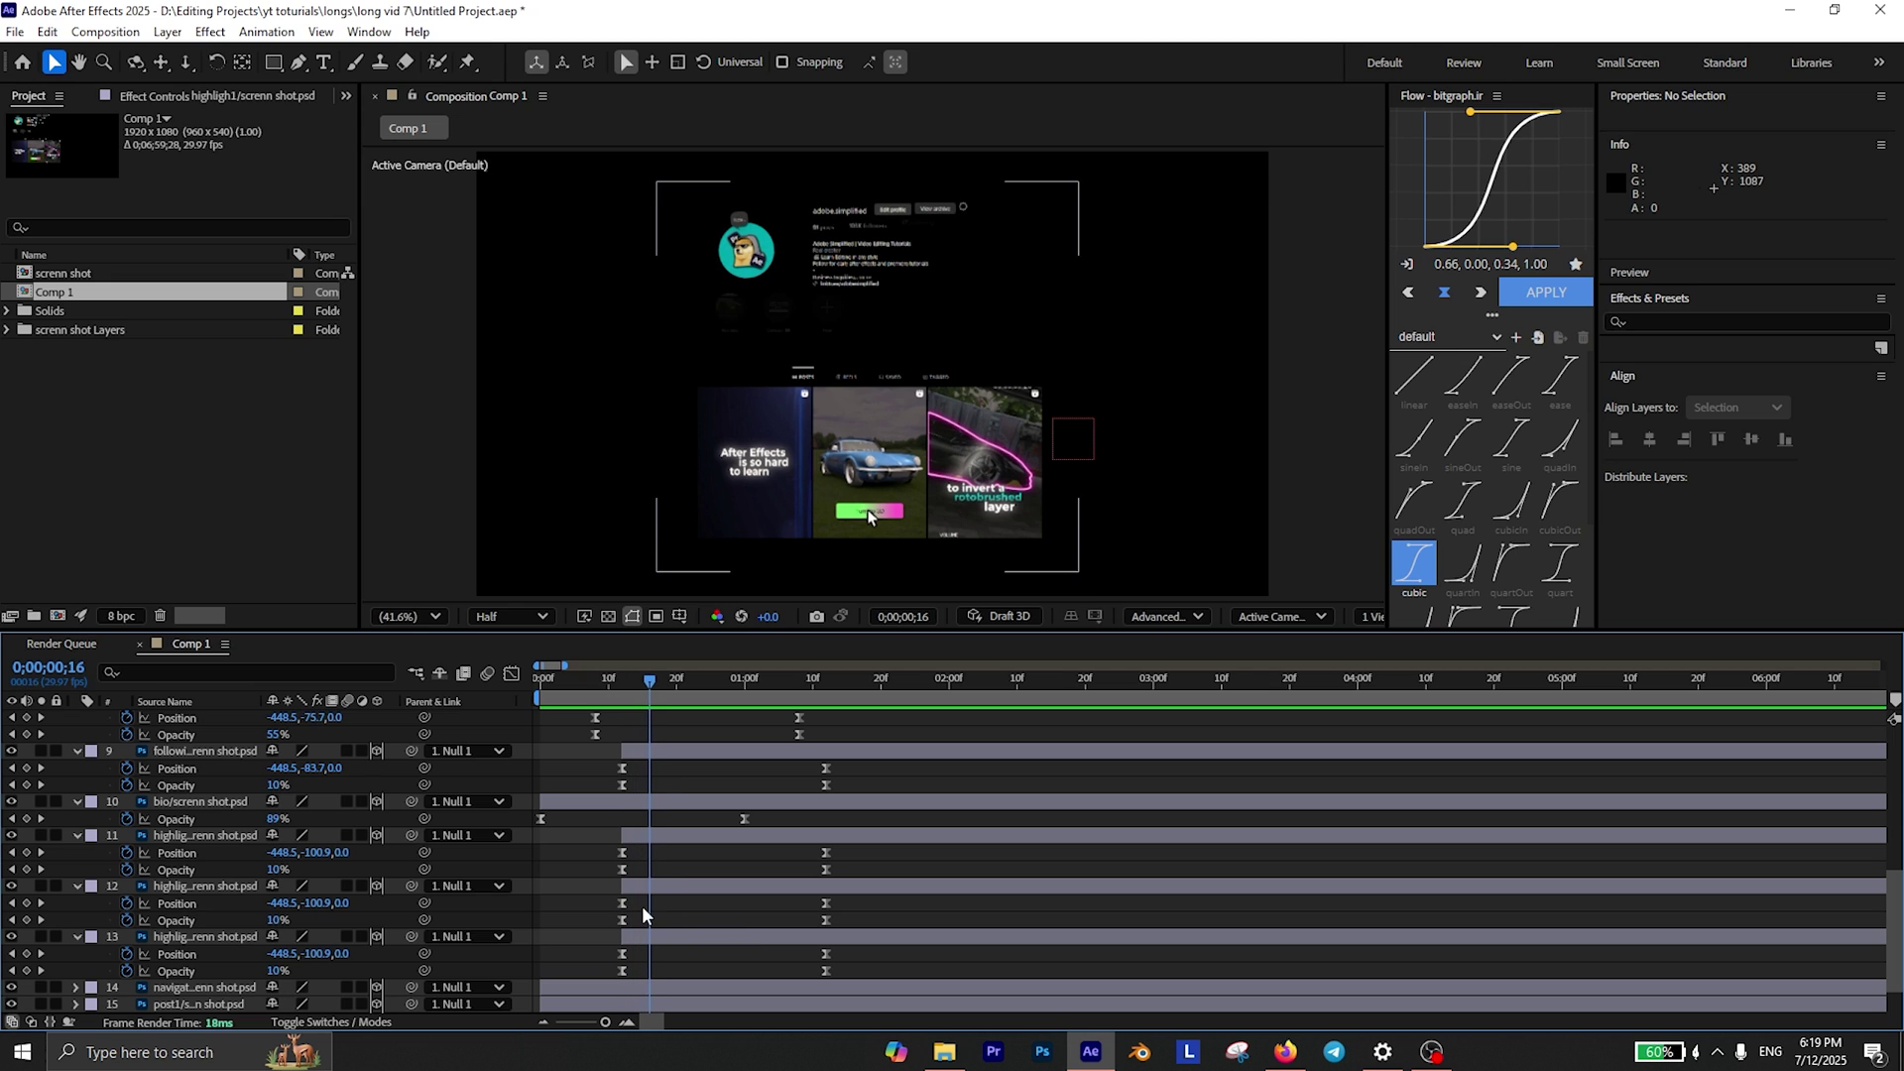
left_click_drag(642, 886, 669, 886)
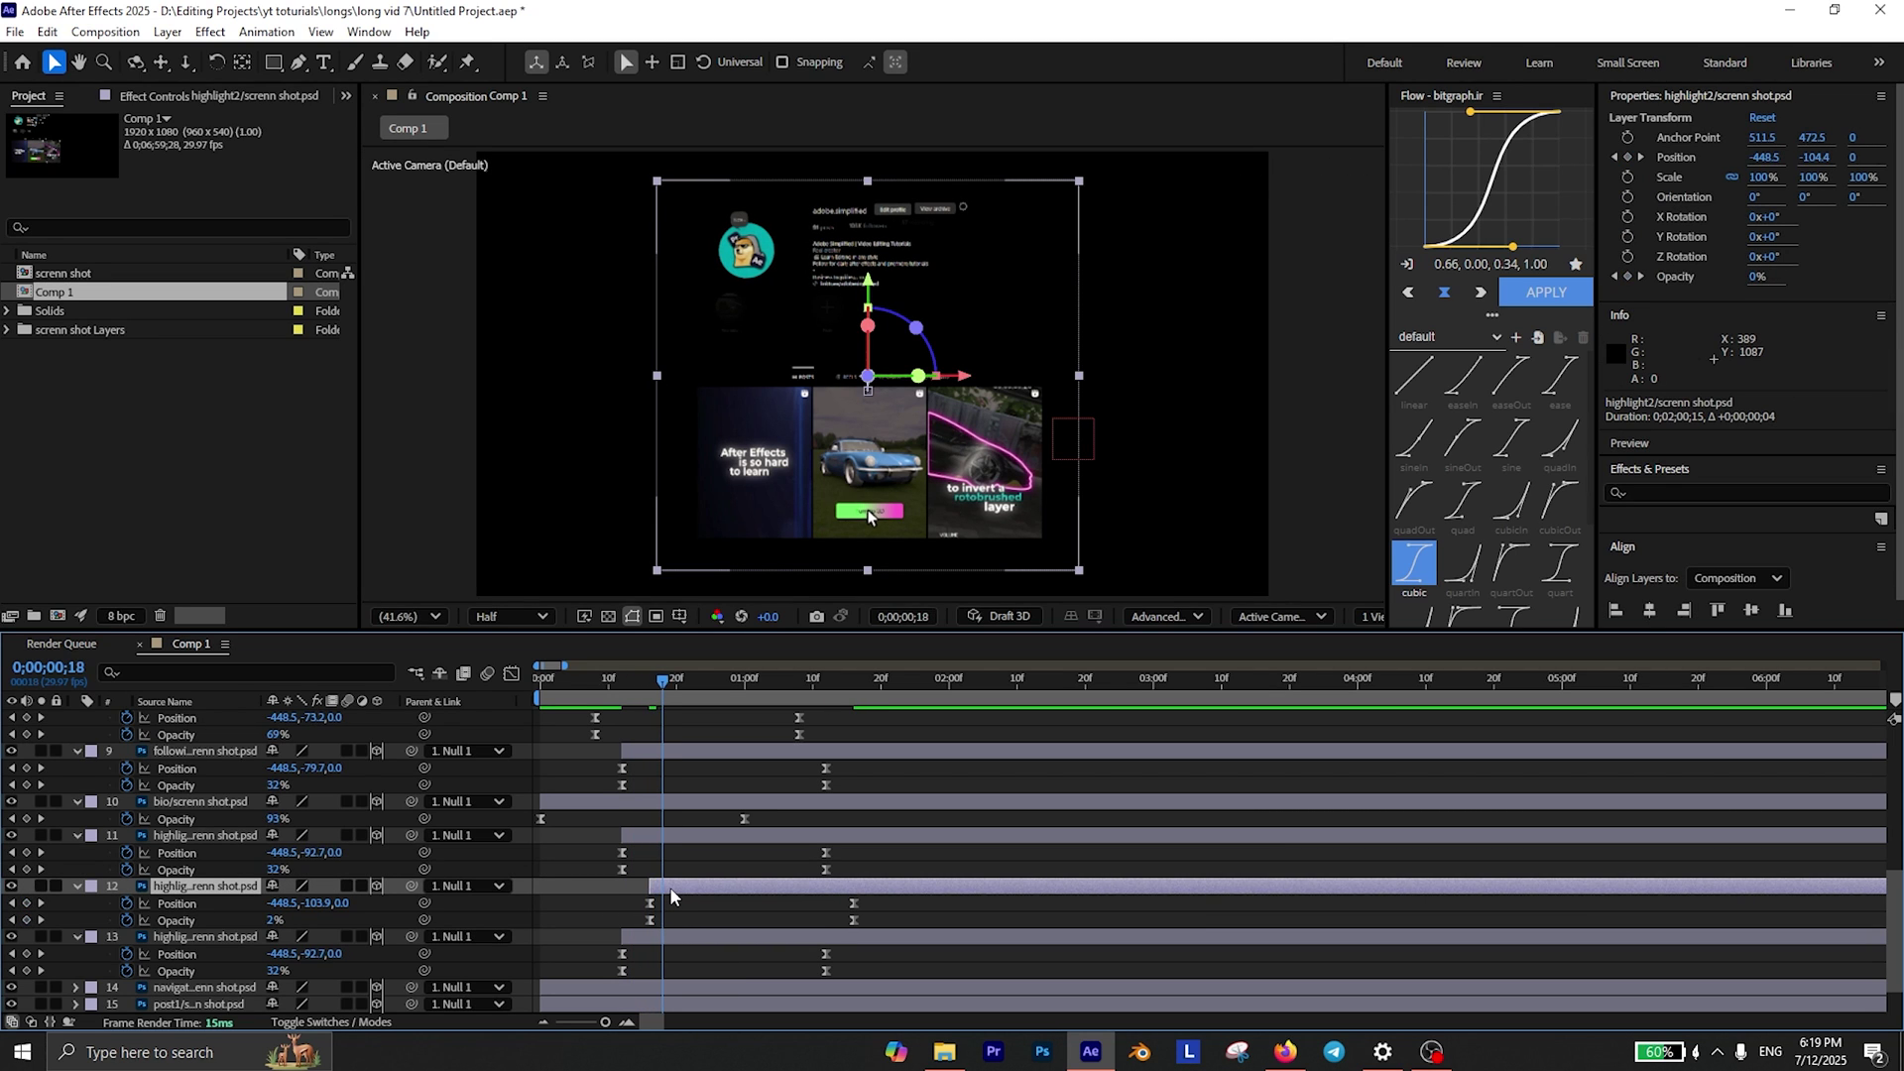
key("space")
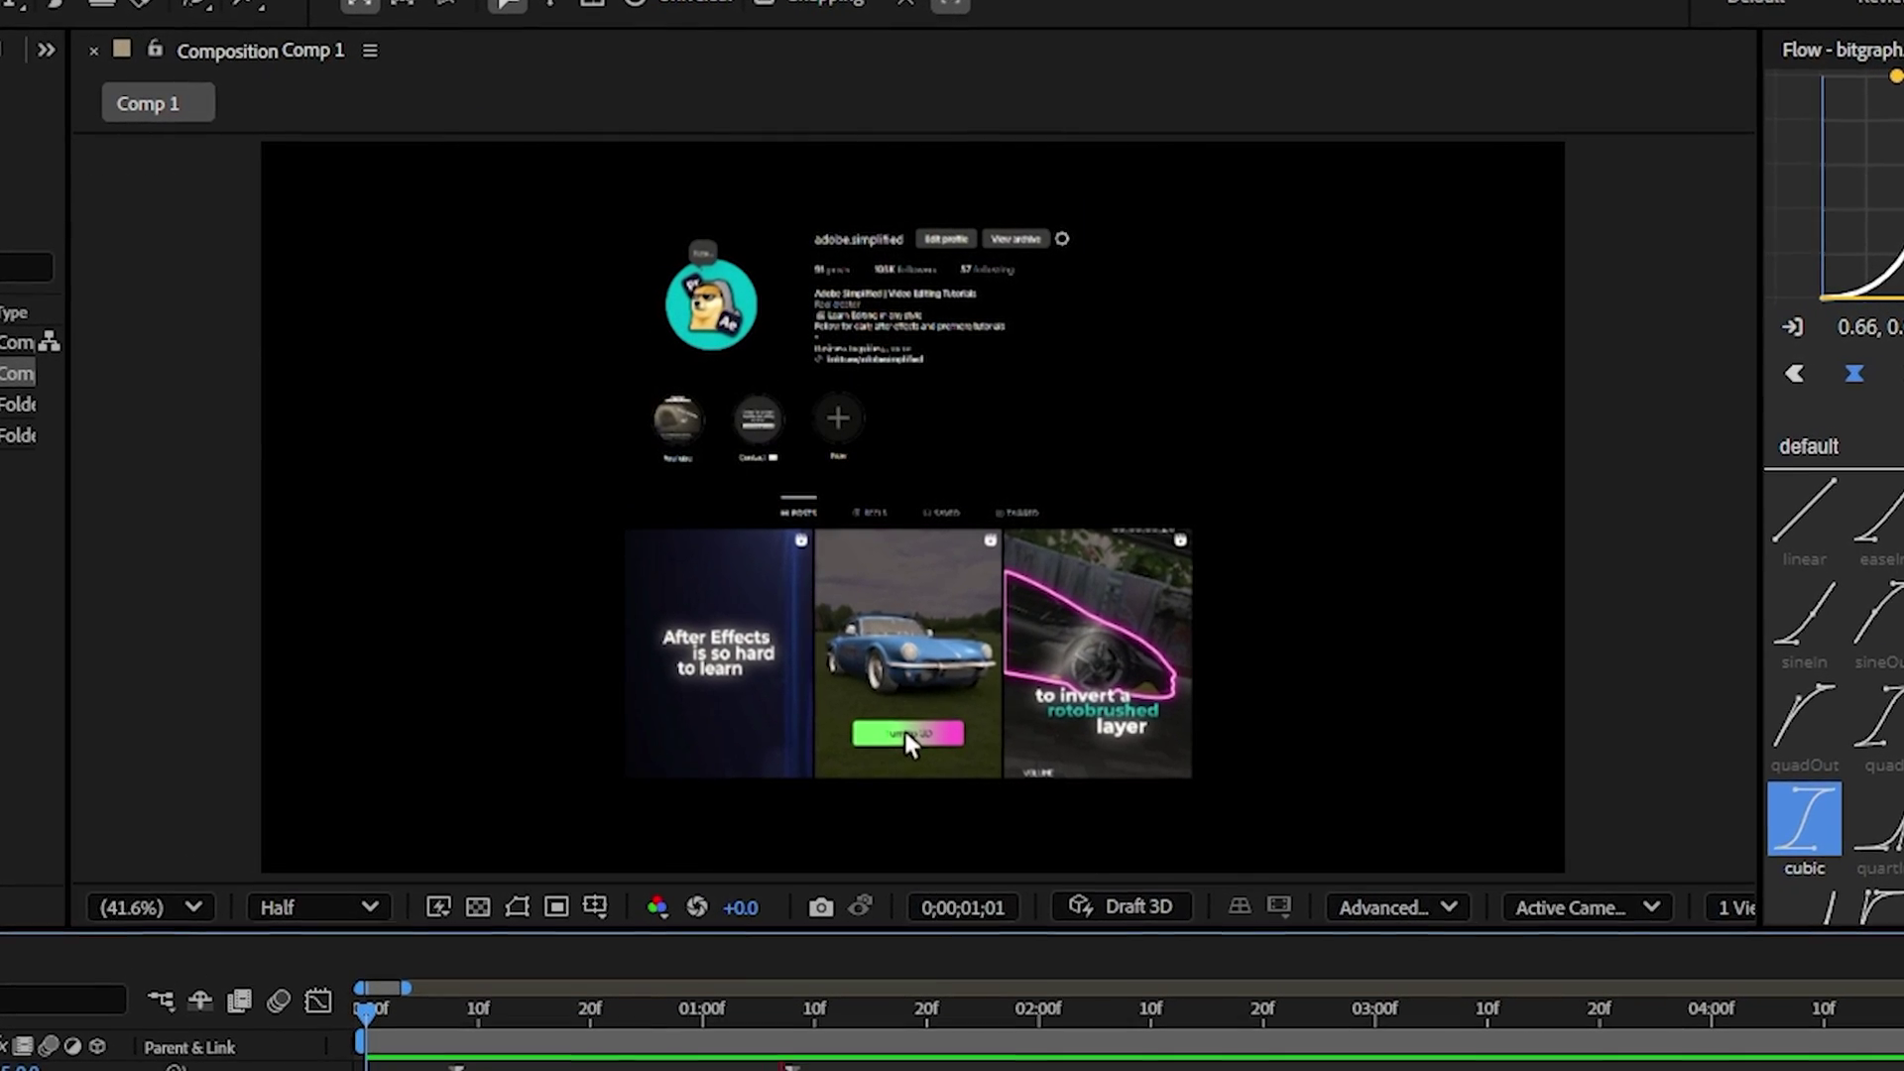
key("space")
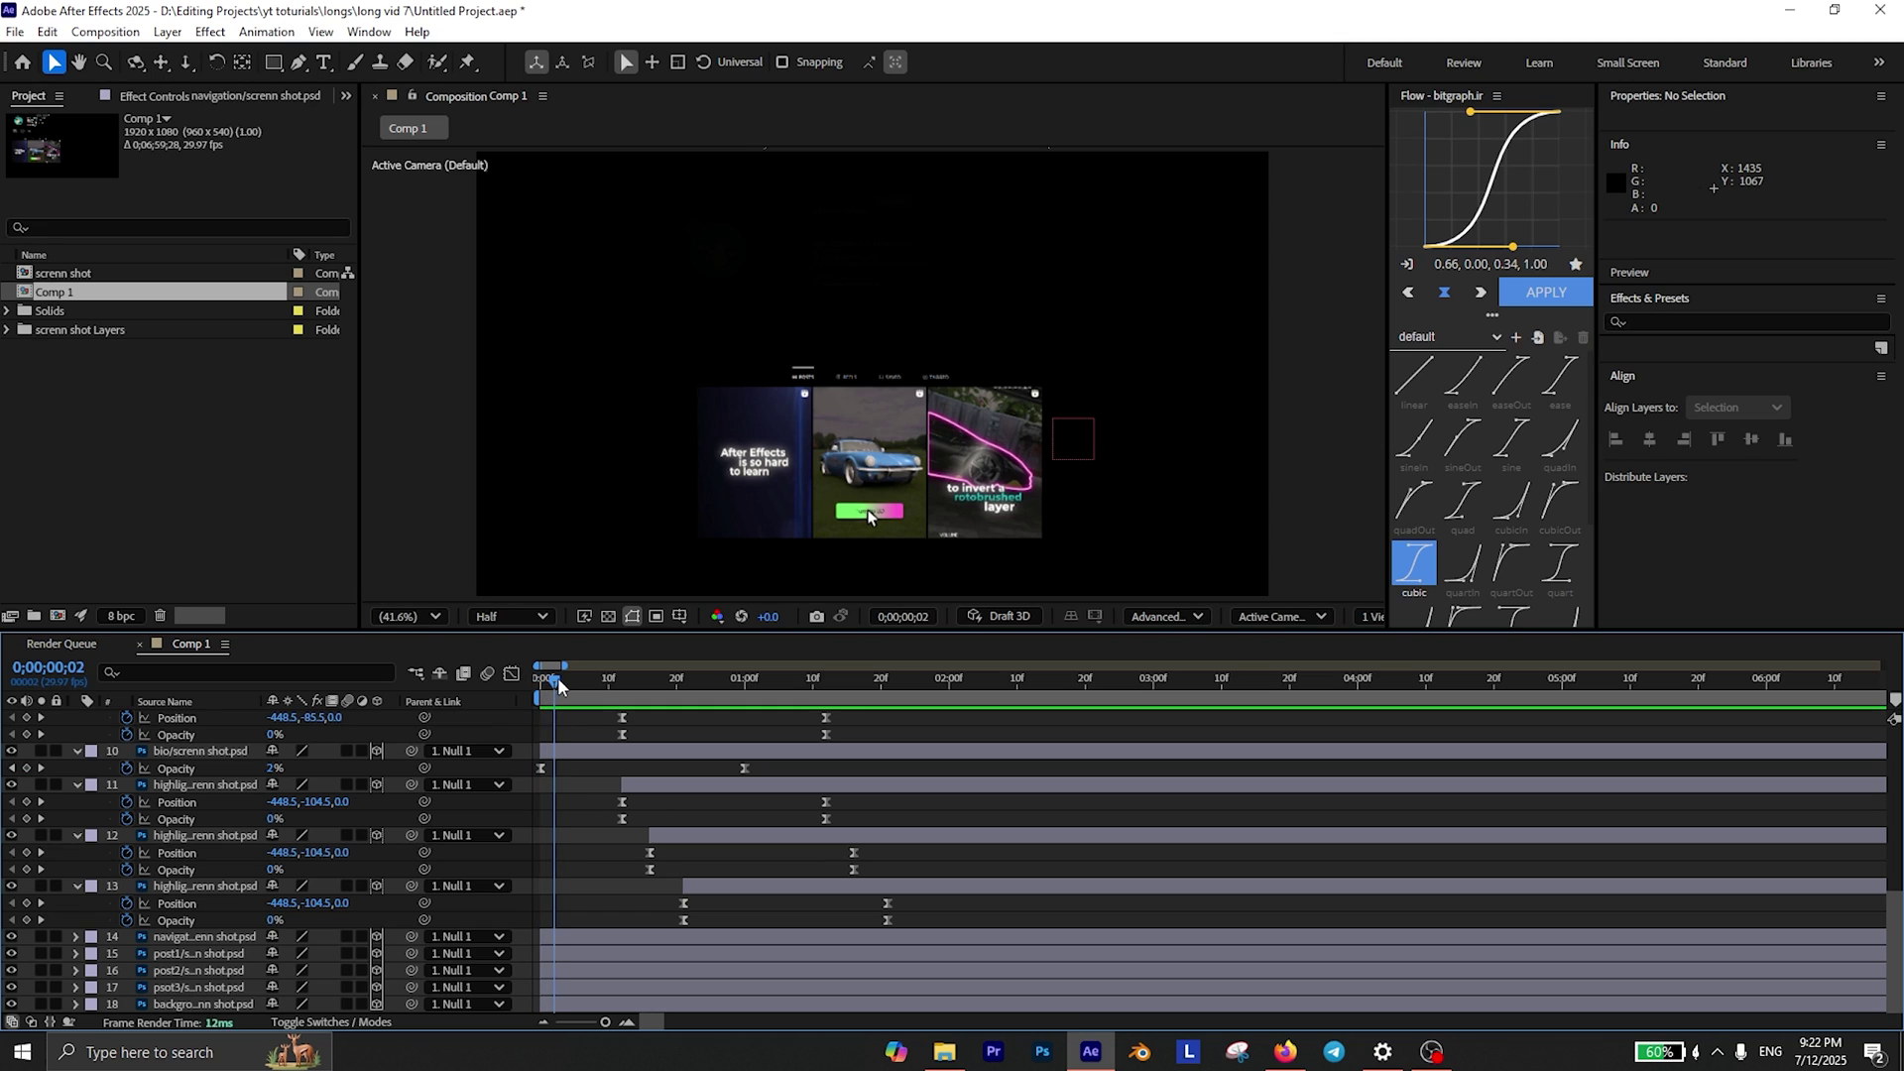
Shift the navigation layer to start at frame 12 and show its Position and Opacity properties.
left_click_drag(560, 685, 624, 684)
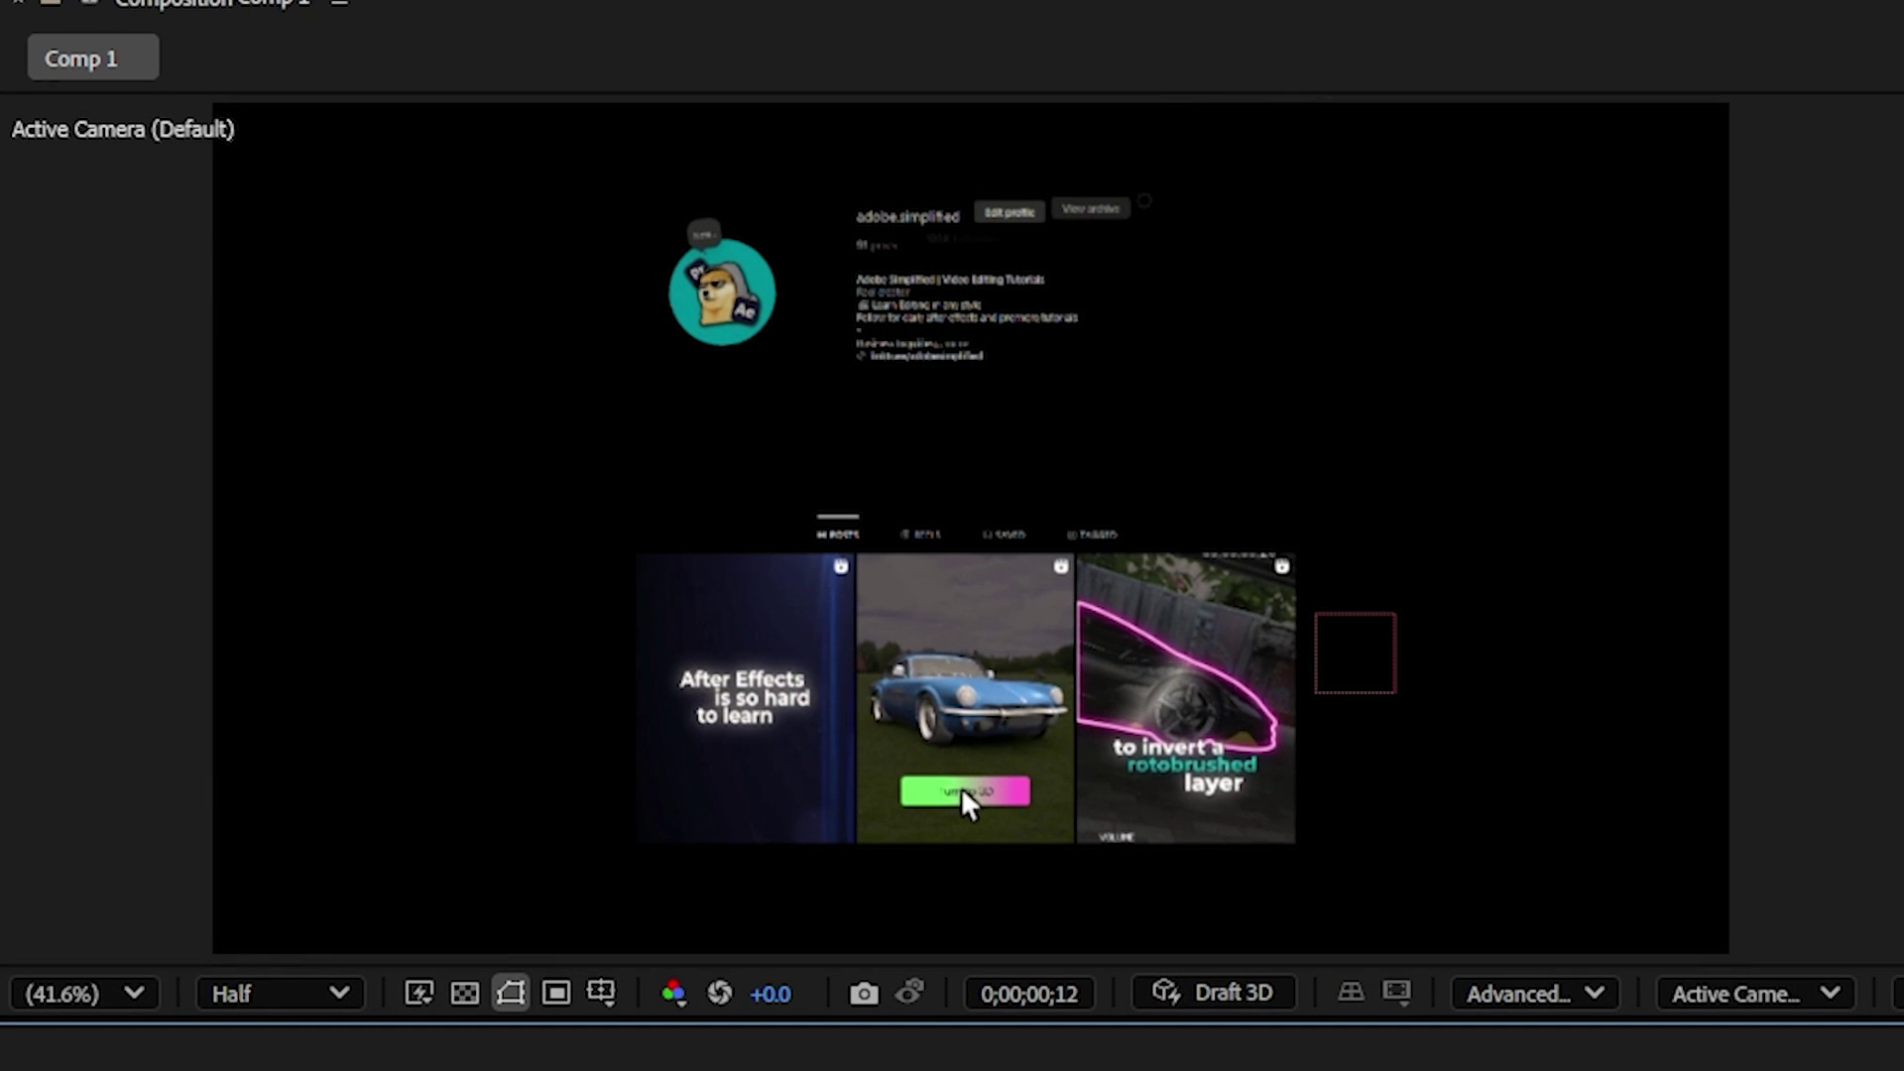
left_click(635, 913)
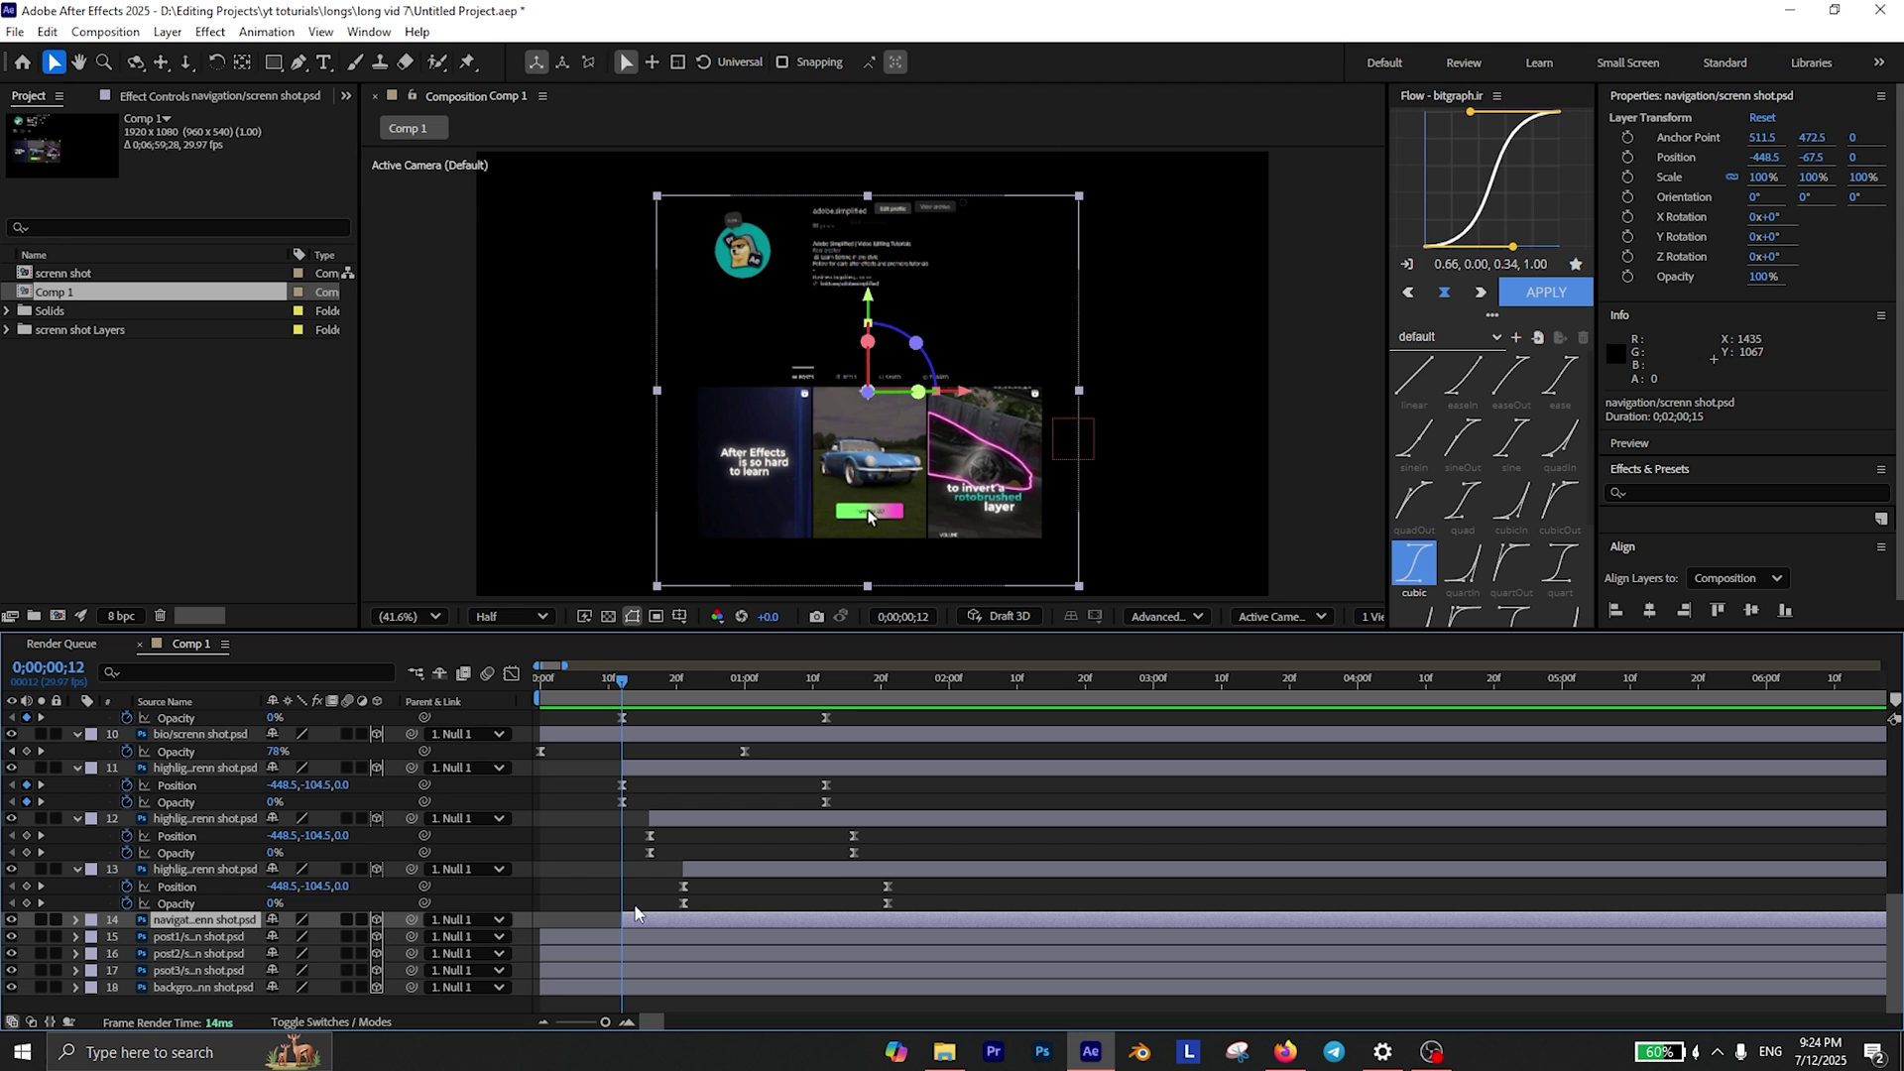
key("alt+shift+p")
key("alt+shift+t")
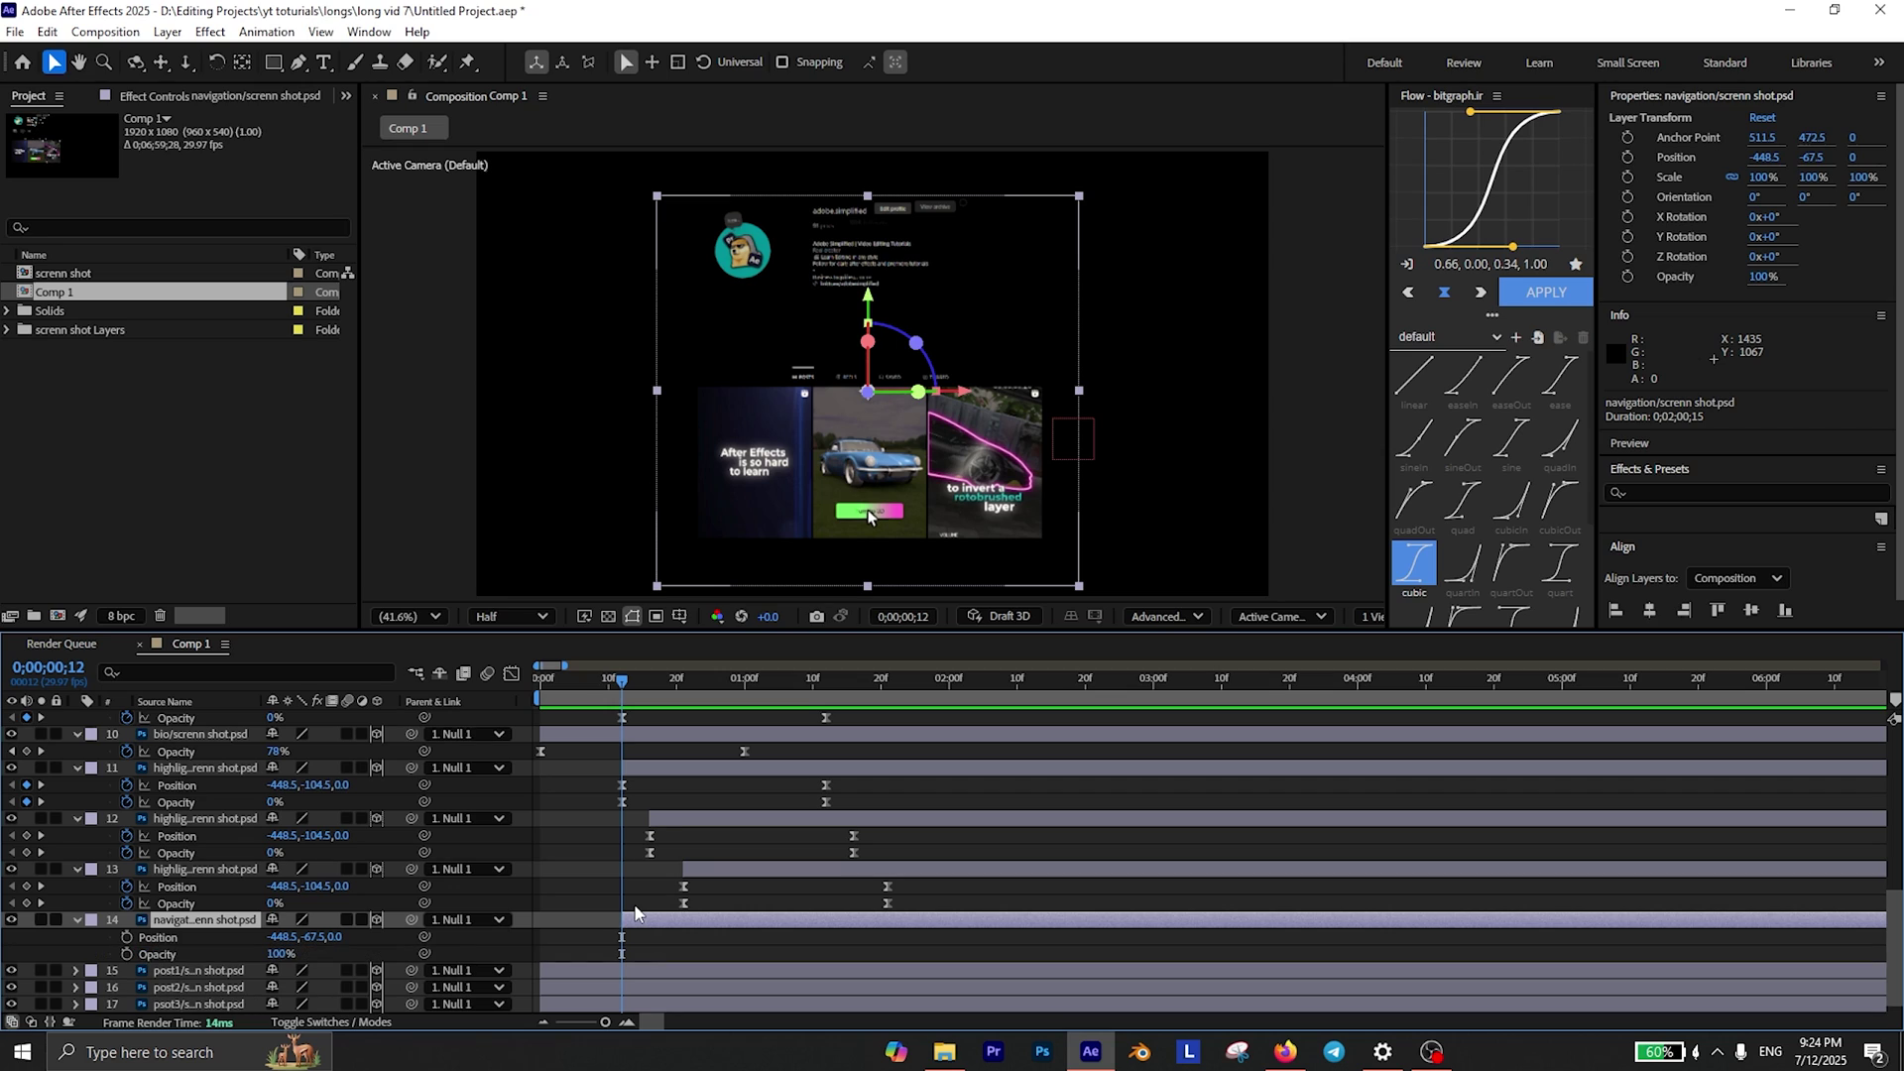
Add Position and Opacity keyframes to the navigation layer at 1 second 12 frames.
key("space")
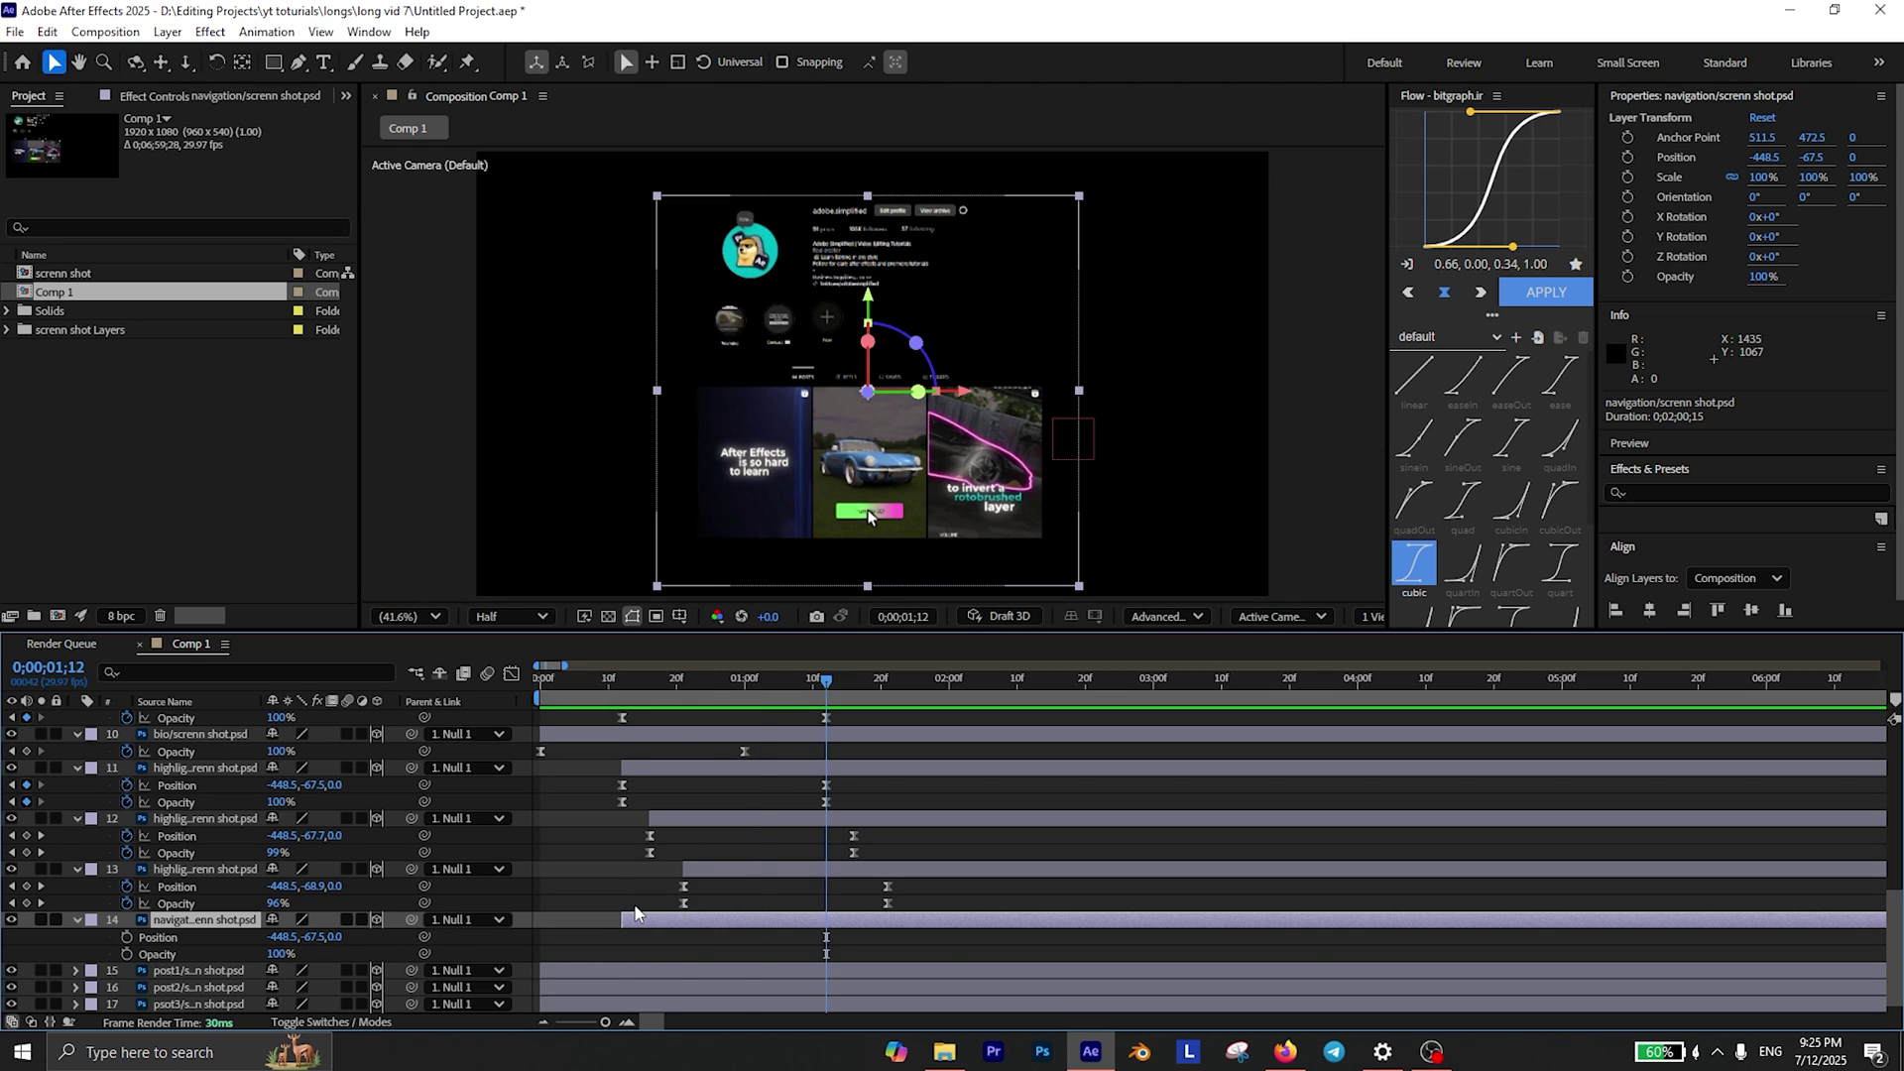
left_click(139, 955)
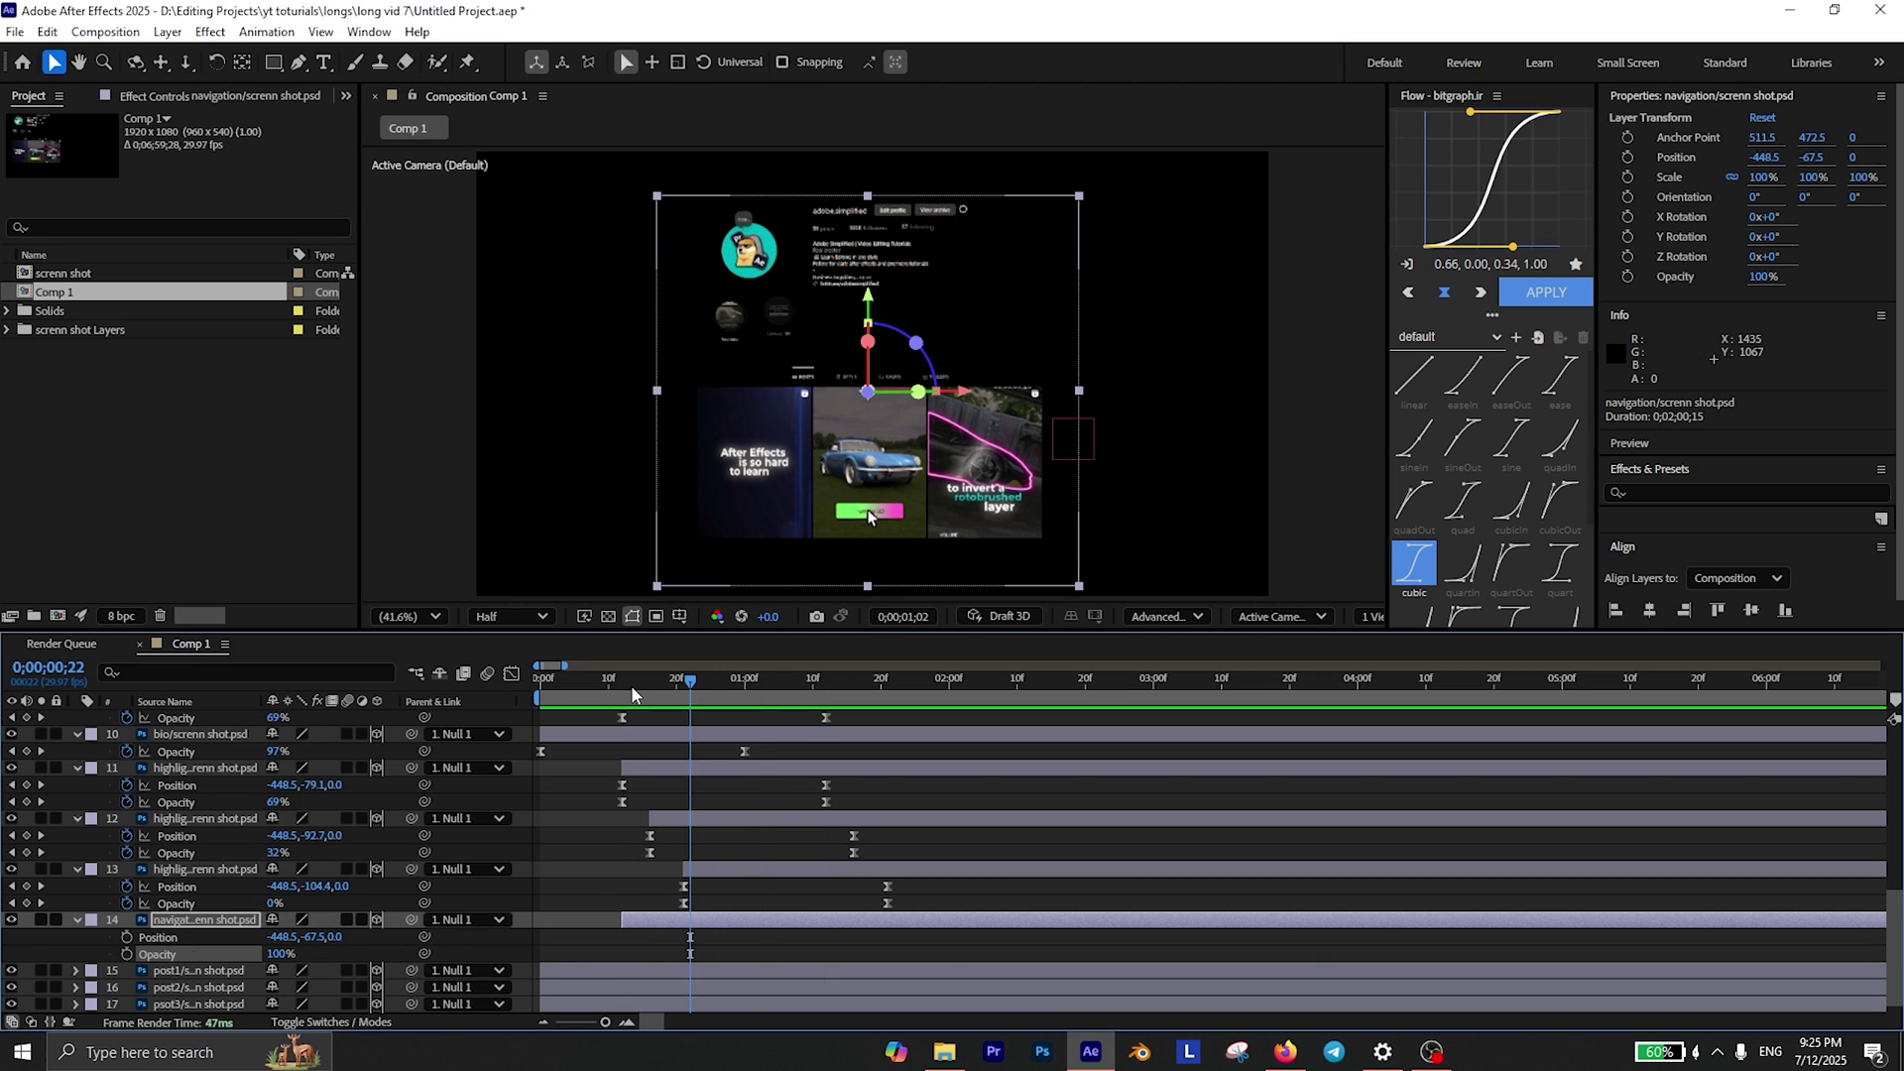
left_click(117, 936)
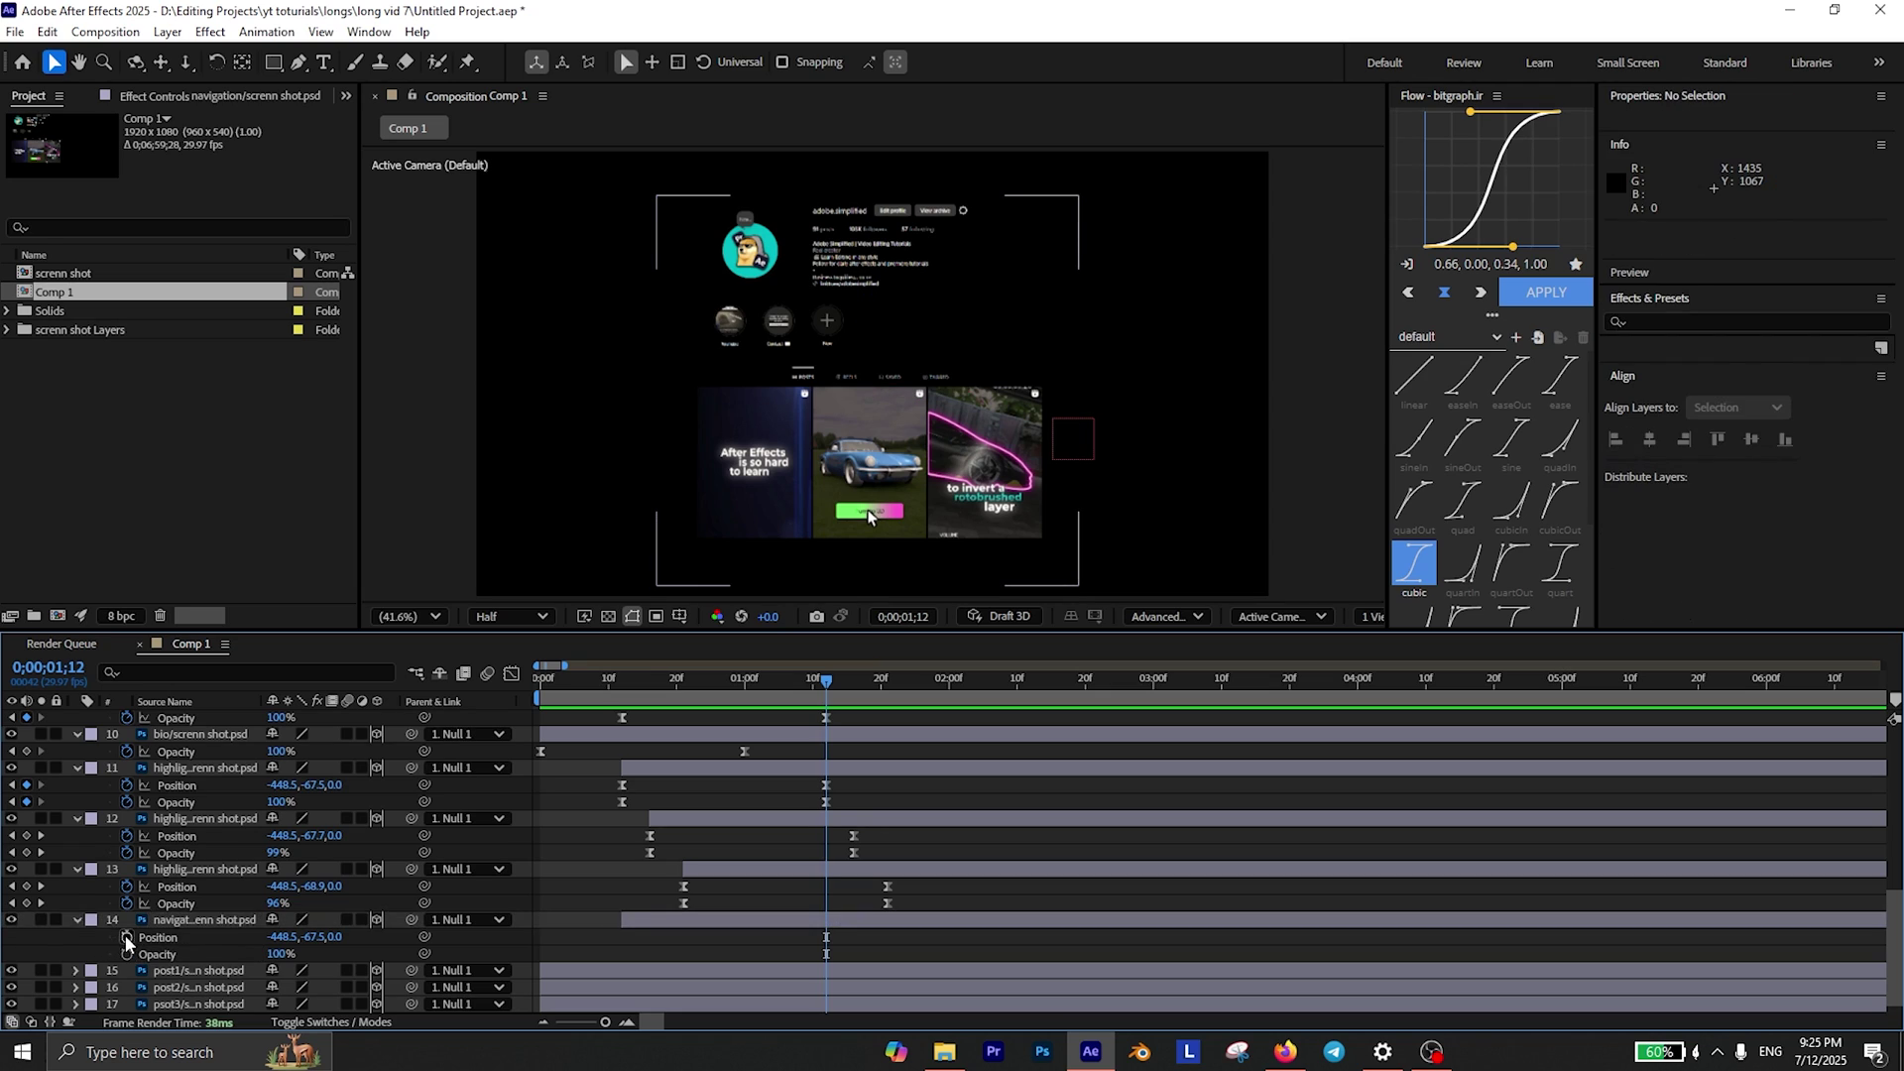
left_click(126, 937)
left_click(127, 954)
At frame 12, set the navigation layer's Y position to -33.5 and its Opacity to 0%.
key("shift+Page_Up")
key("shift+Page_Up")
key("shift+Page_Up")
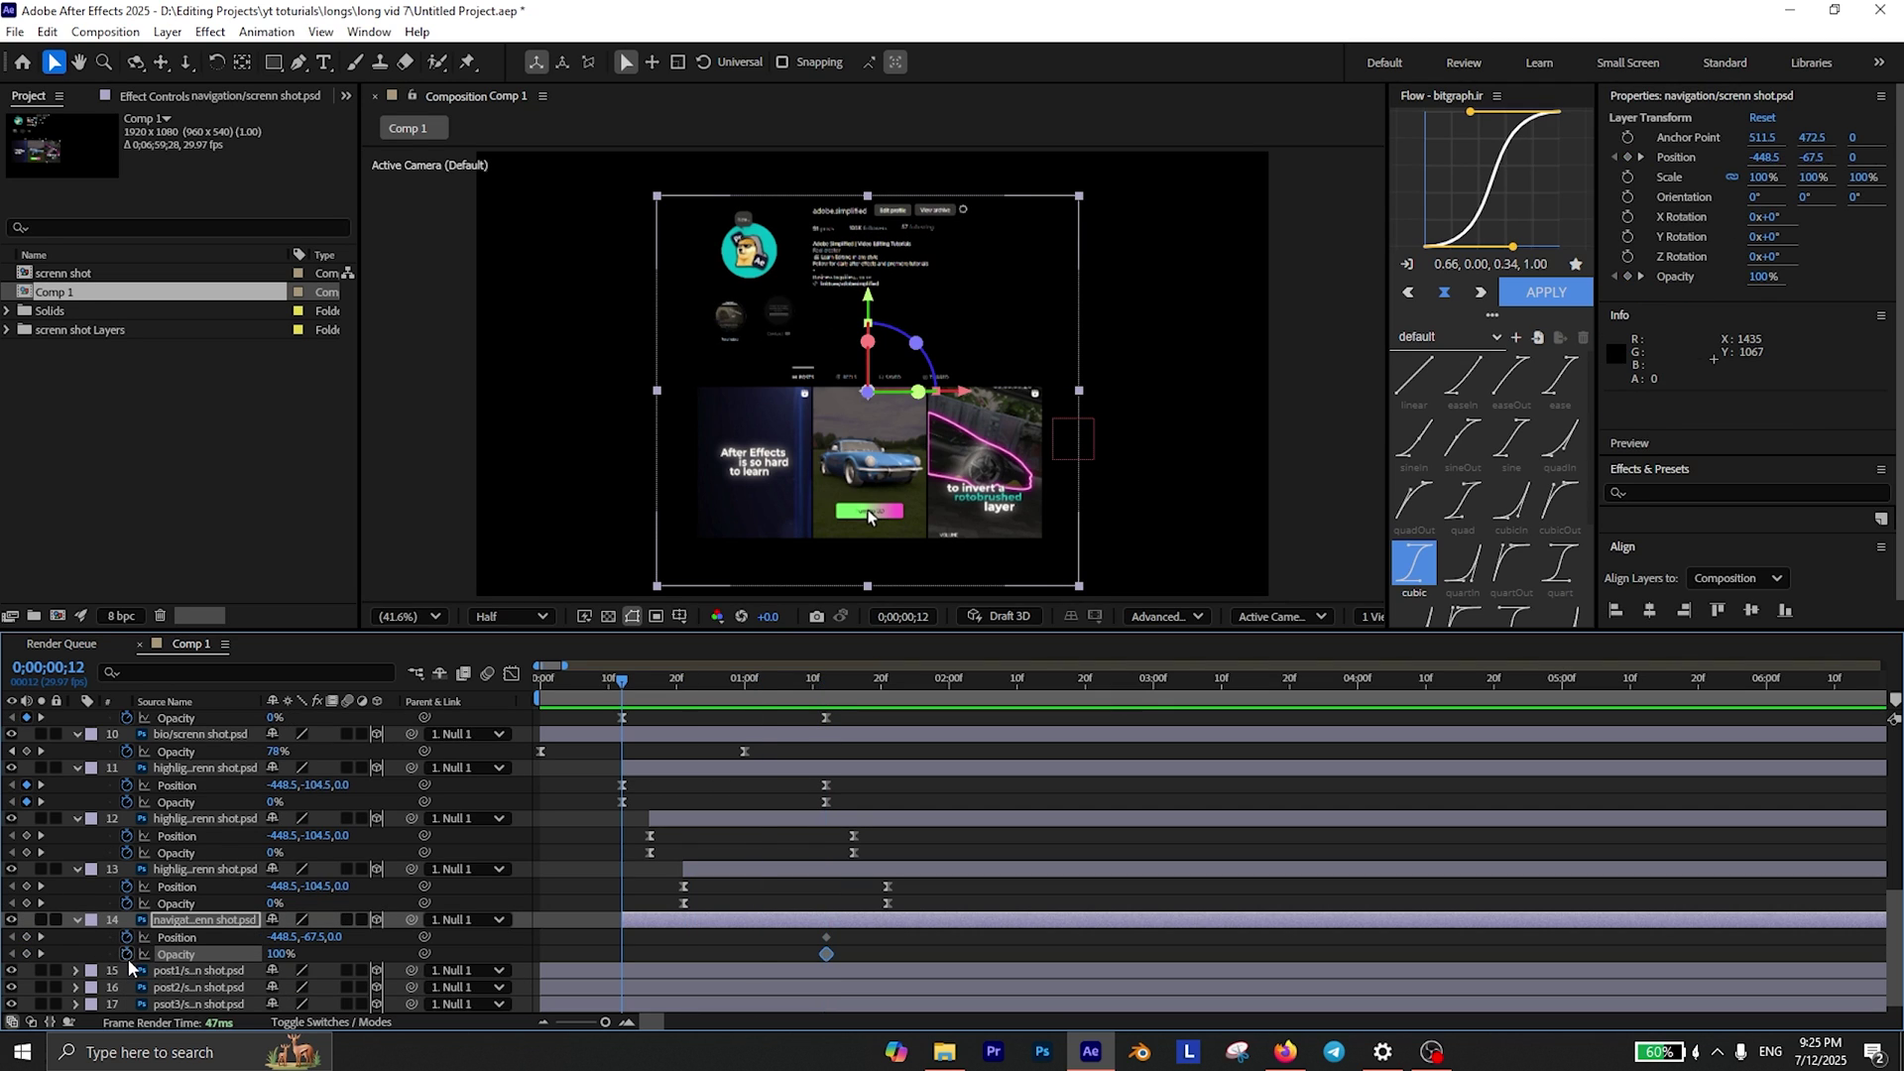
left_click_drag(311, 937, 343, 937)
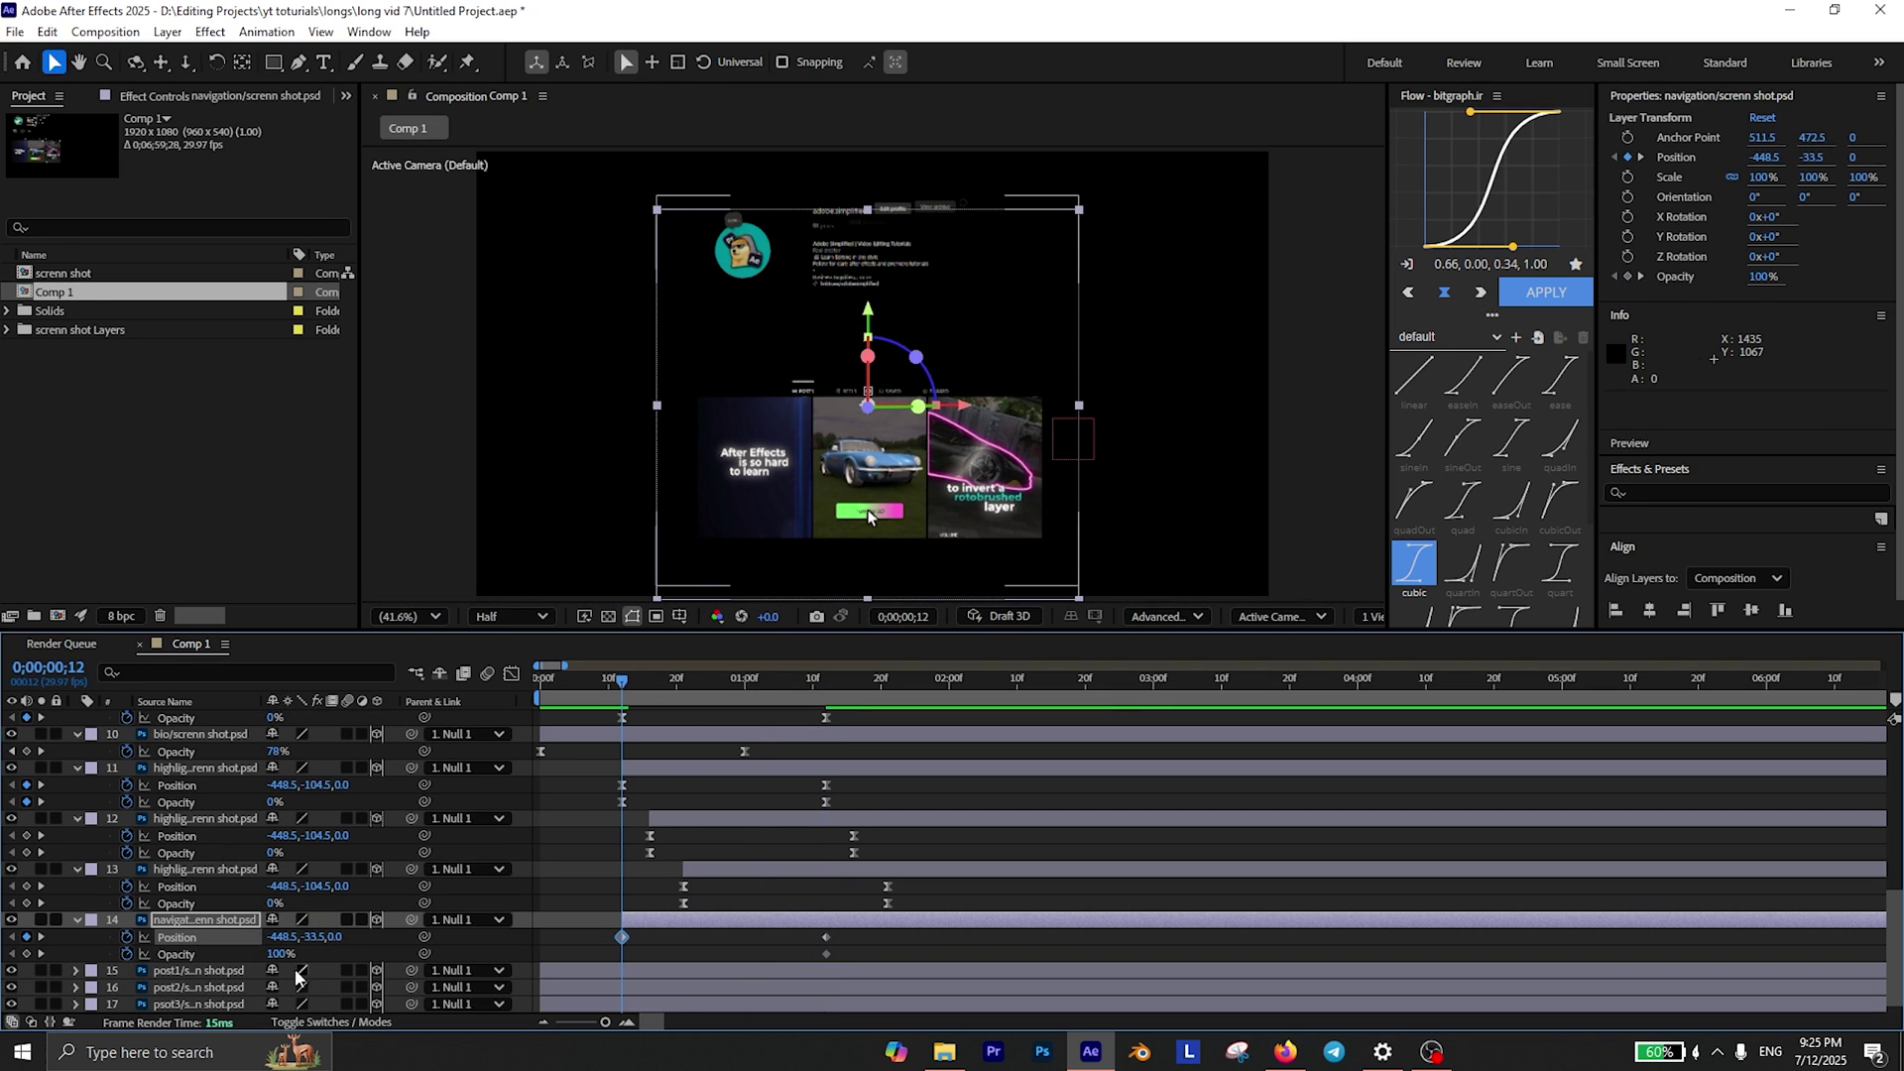
Easy Ease the navigation layer's keyframes with an early speed peak, and move the layer below the three post layers.
left_click_drag(851, 930, 559, 959)
left_click(511, 673)
left_click_drag(967, 859, 697, 960)
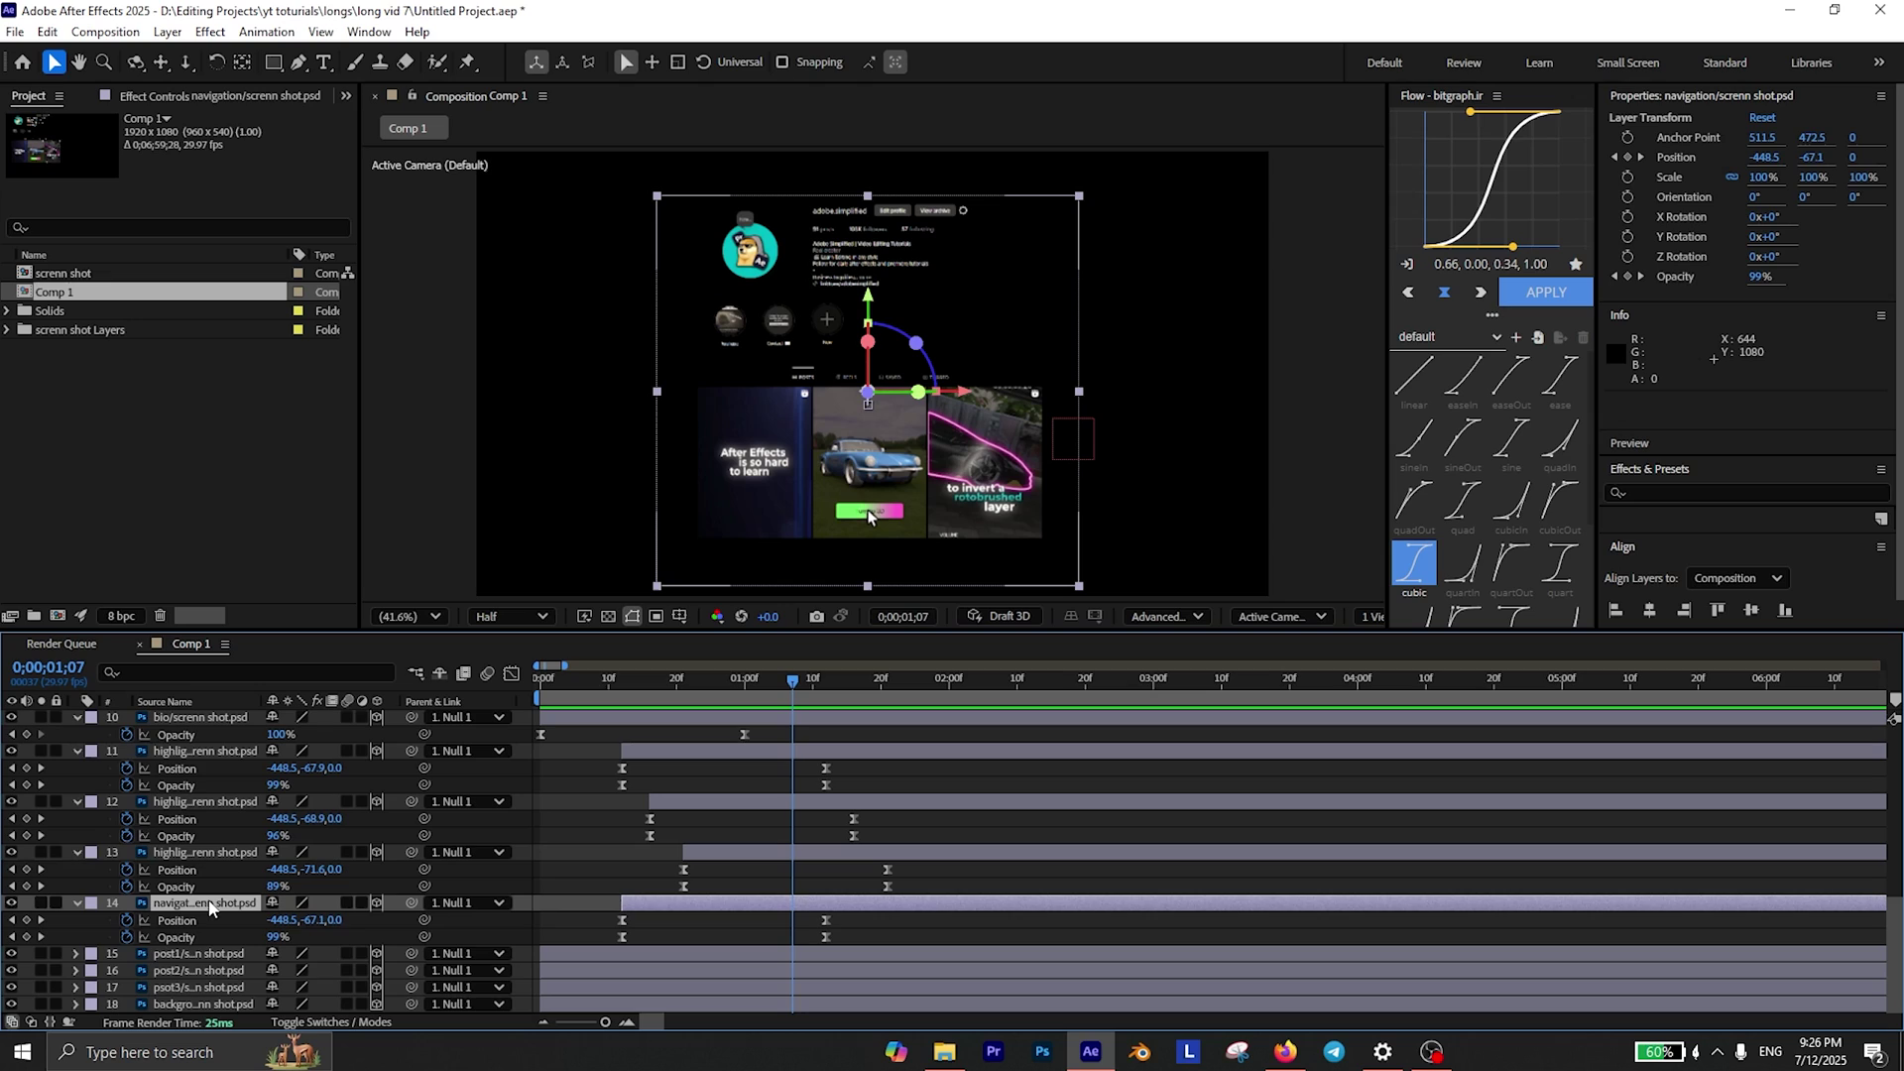
left_click_drag(209, 908, 214, 996)
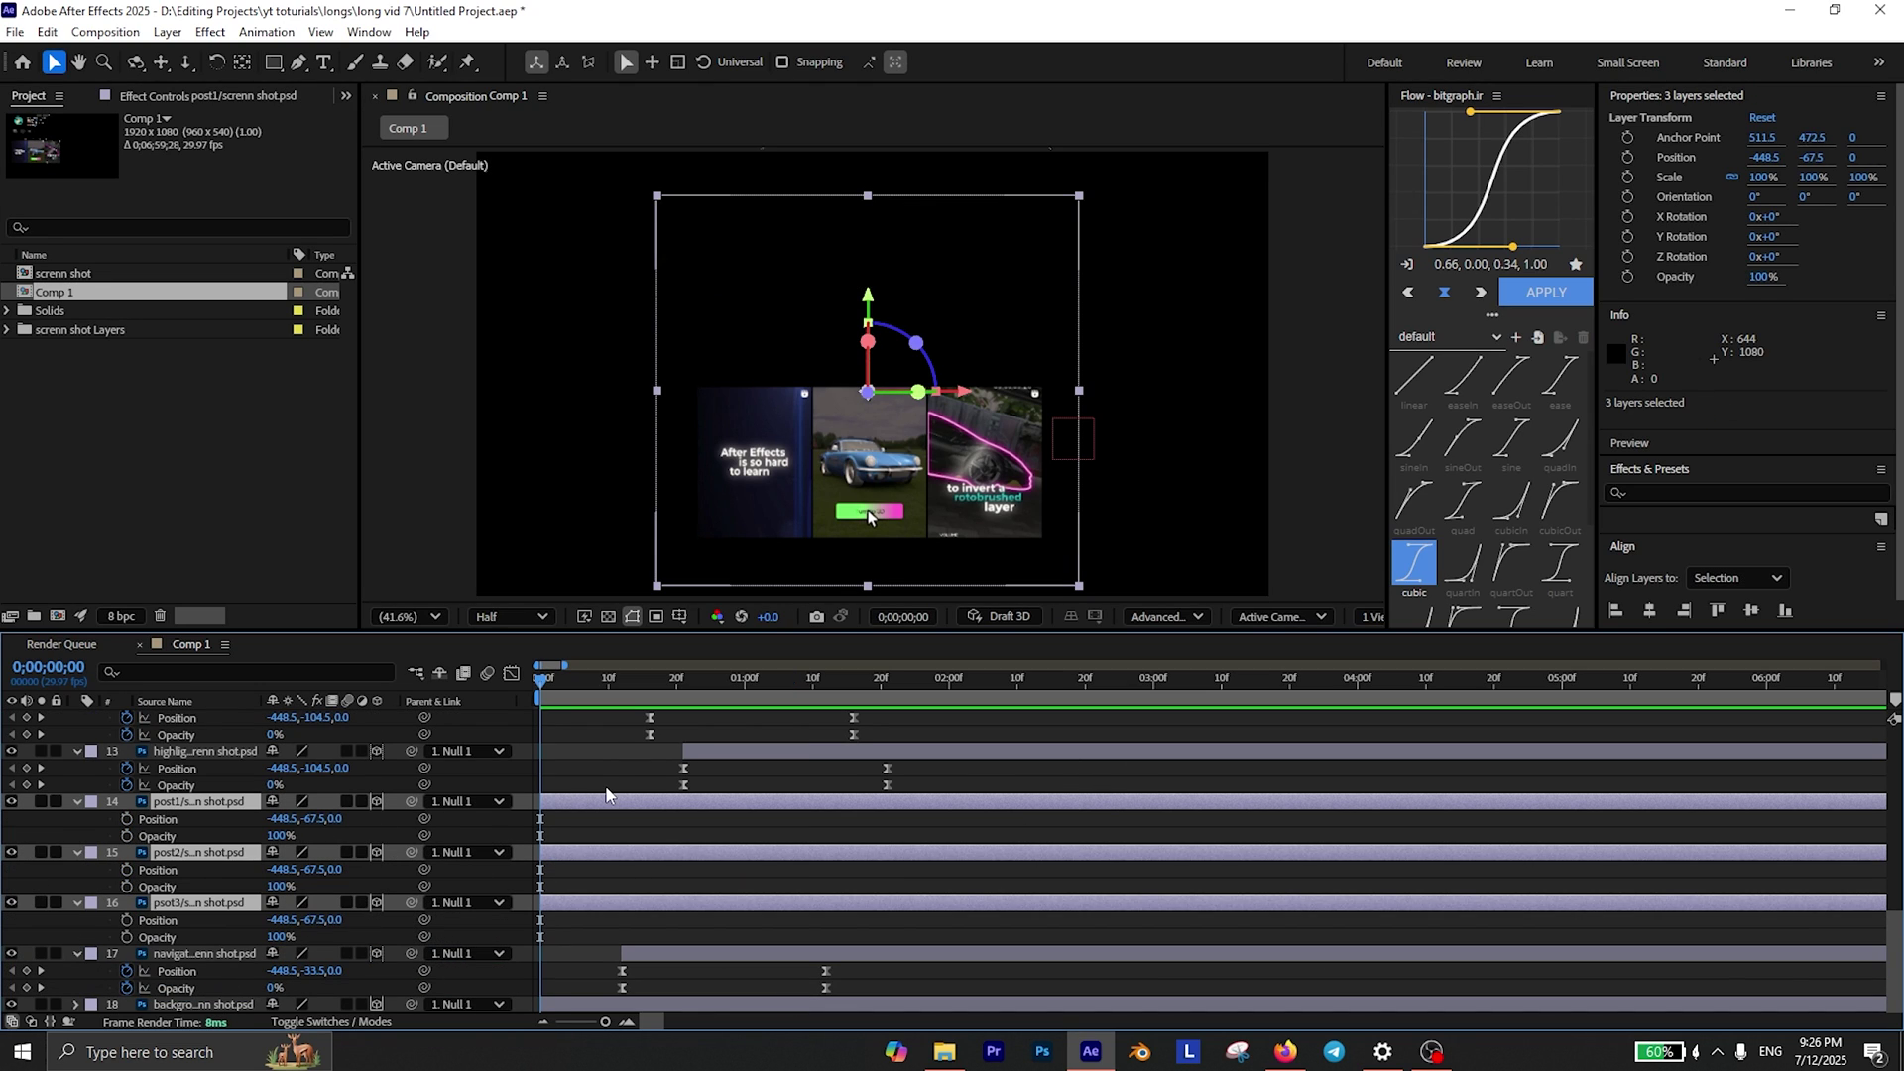
Add Position and Opacity keyframes to the three post layers at 1 second.
key("space")
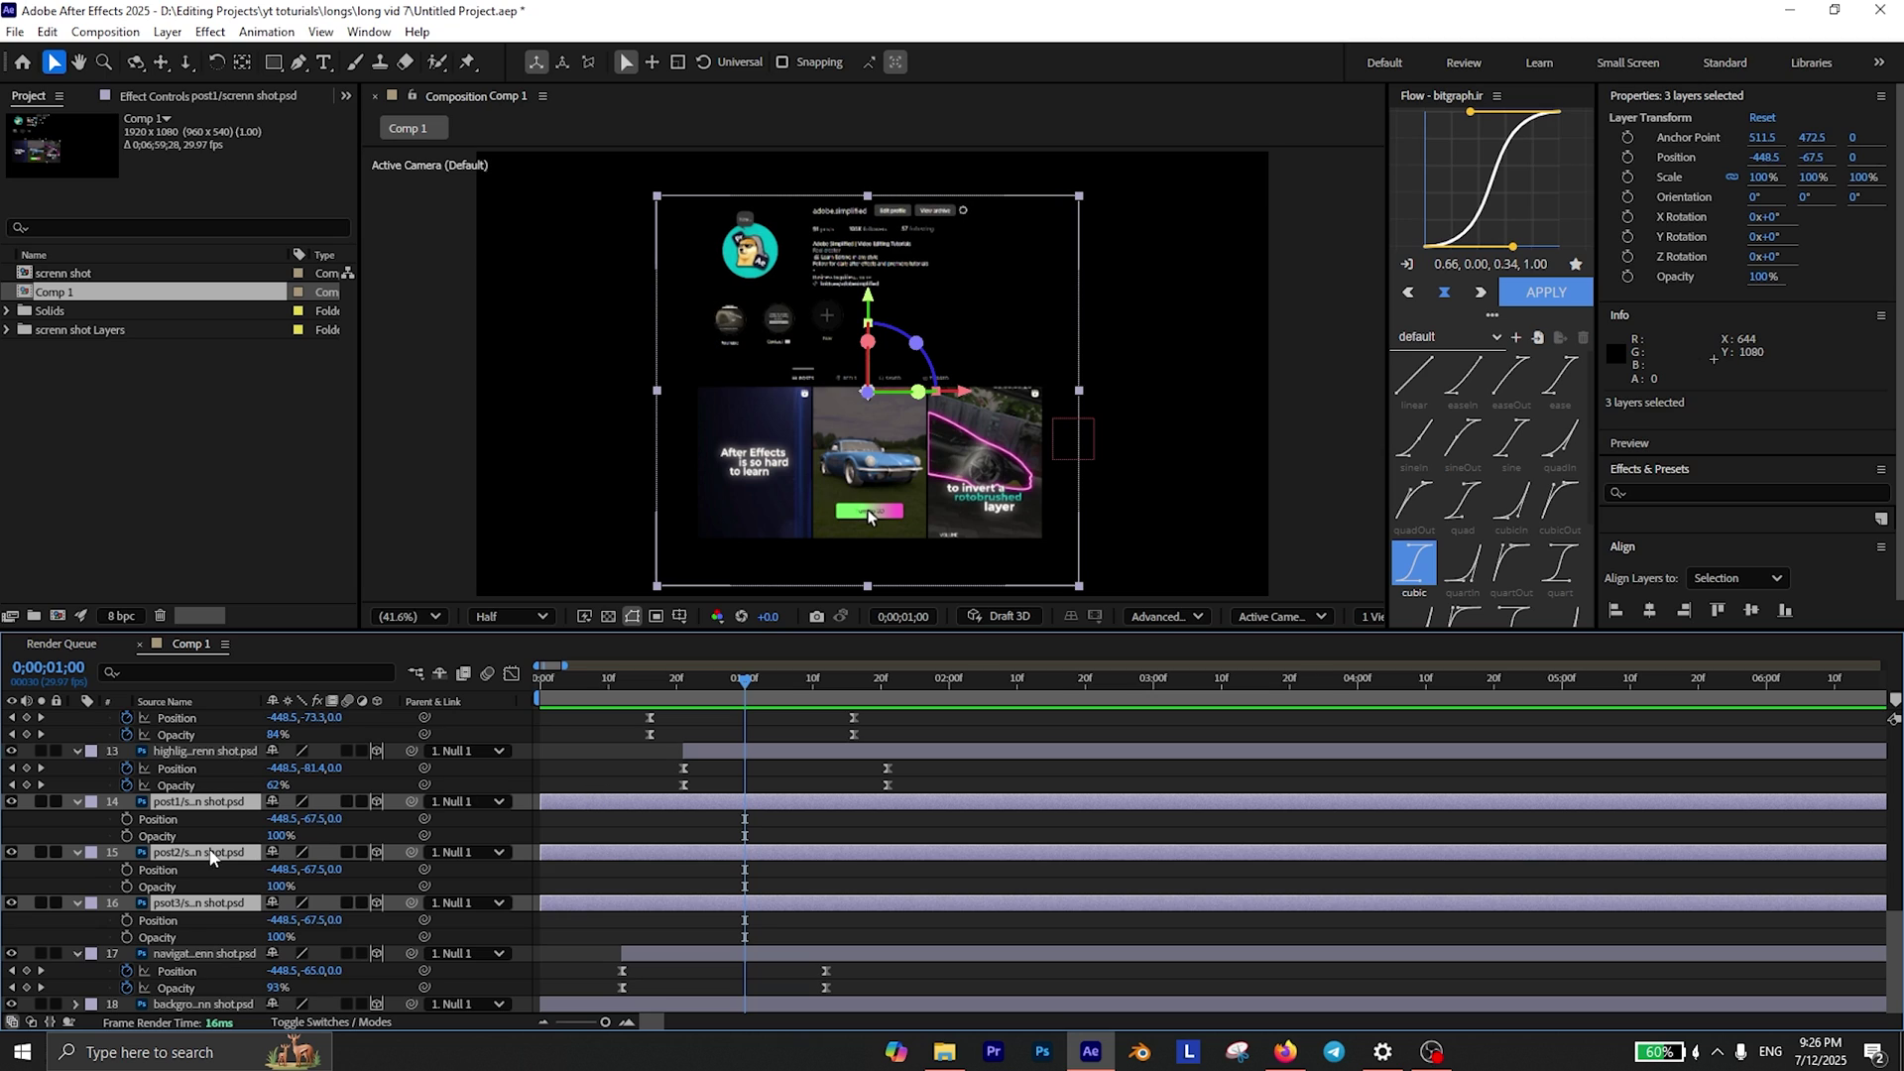
left_click(127, 820)
left_click(128, 835)
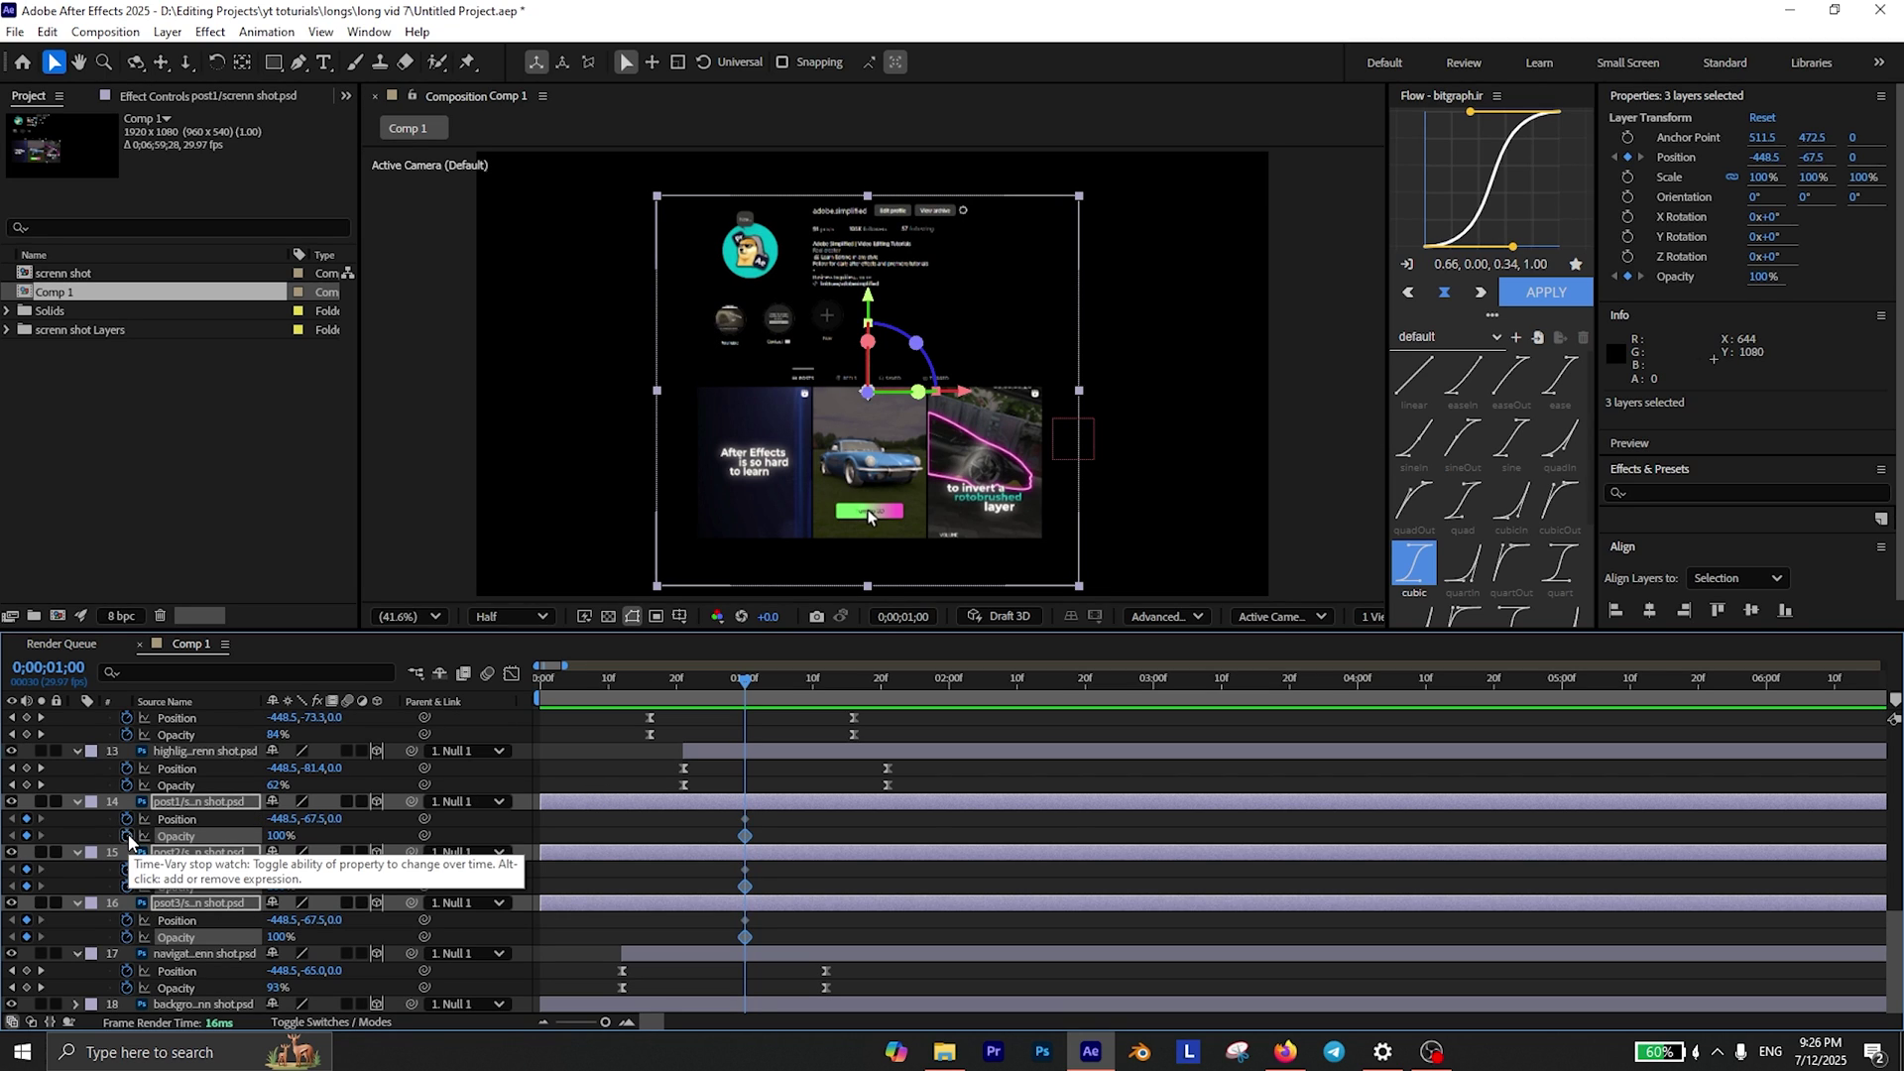
At frame 0, set the three post layers' Y position to -11.5 and their Opacity to 0%.
key("shift+Page_Up")
key("Home")
left_click_drag(314, 820, 19, 861)
Easy Ease the three post layers' Position and Opacity keyframes and reshape their speed curves to peak early.
key("ctrl+a")
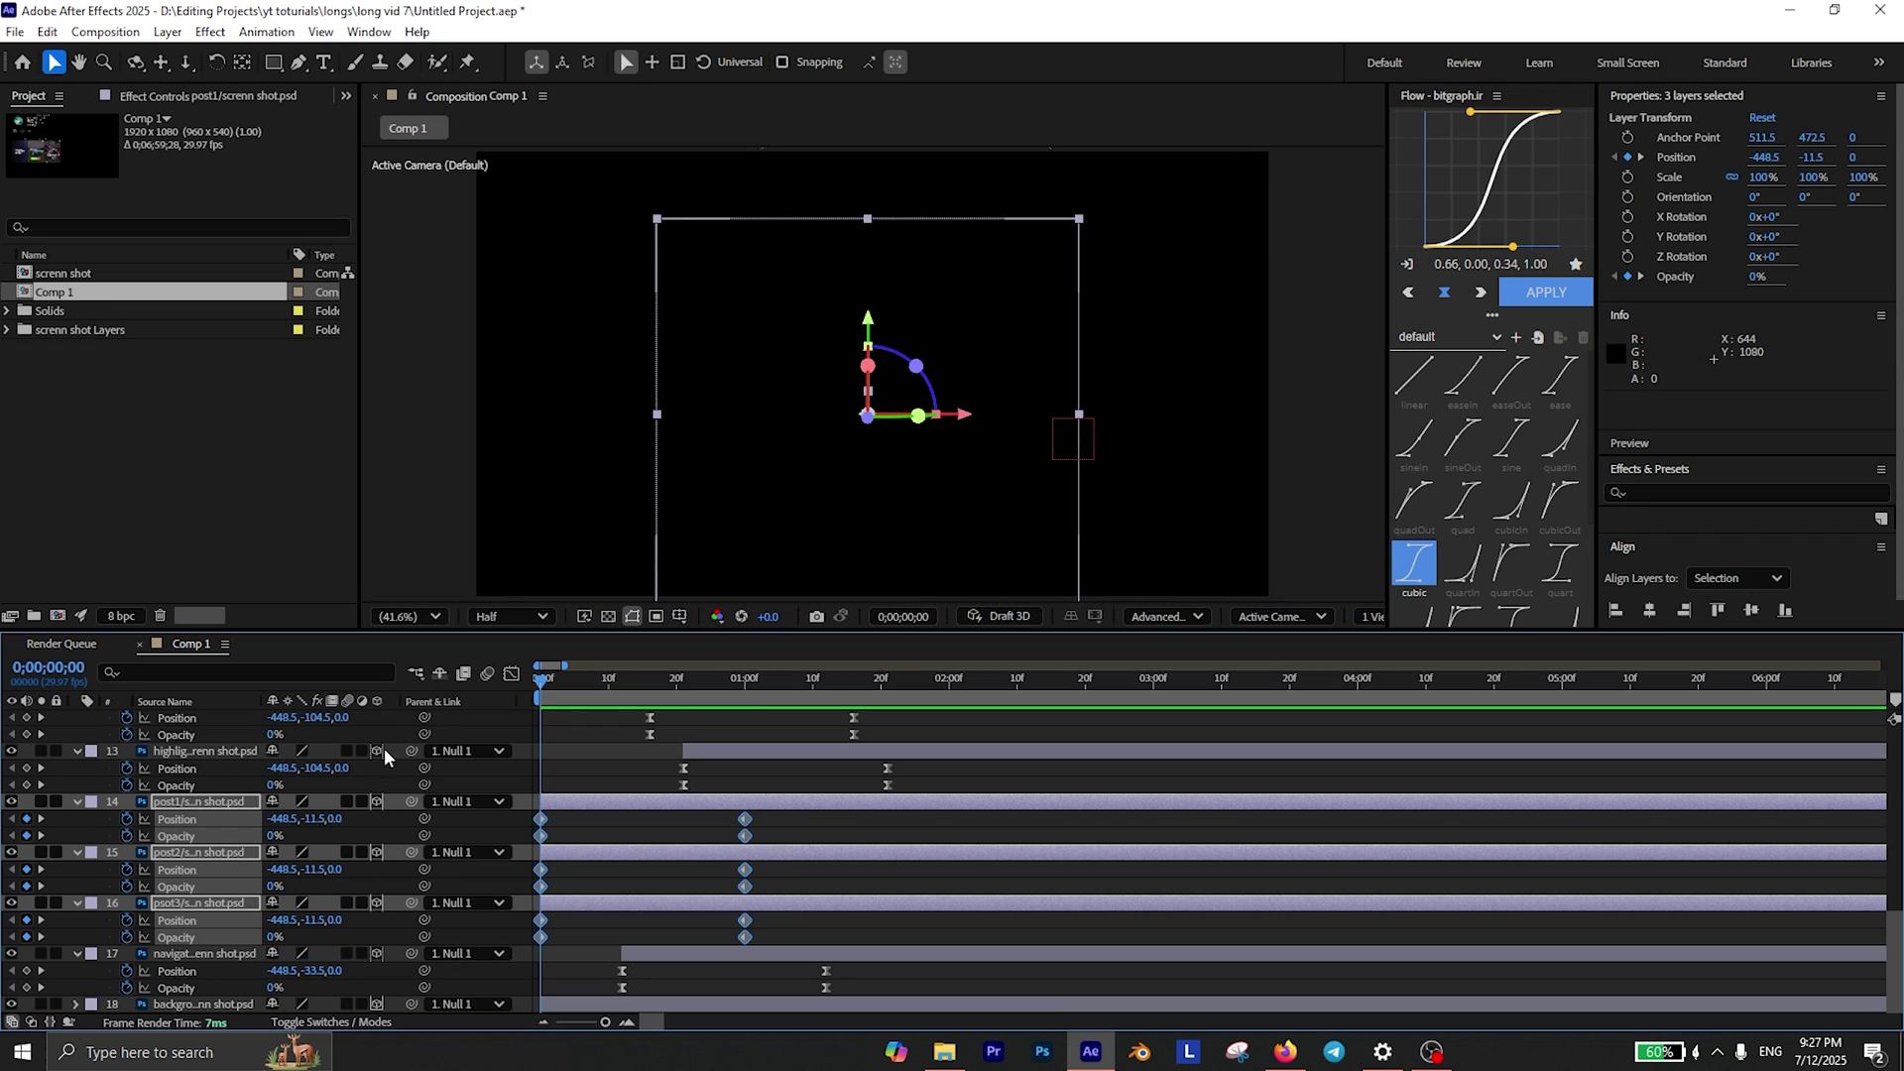
left_click(512, 674)
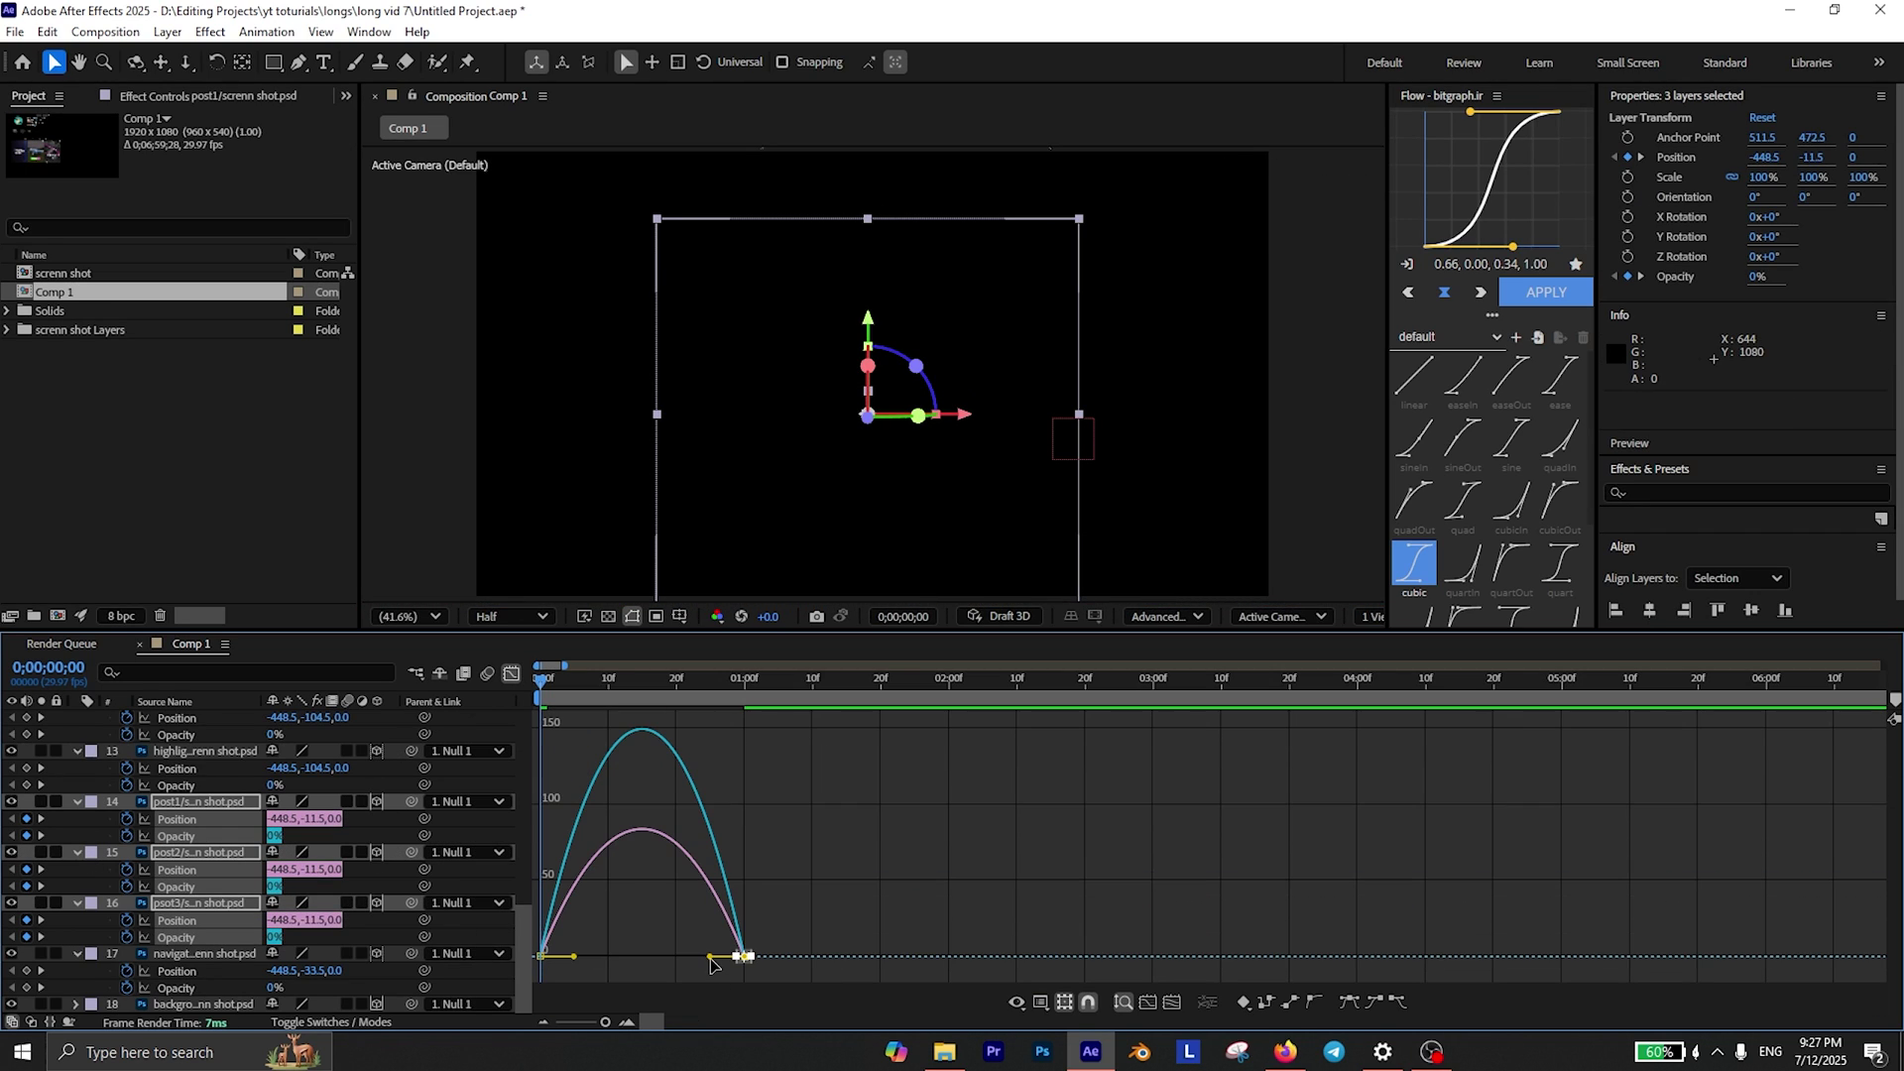
left_click_drag(710, 958, 612, 961)
left_click(512, 673)
left_click(576, 744)
Stagger the post layers so the second post starts at frame 5 and the third post at frame 10.
key("space")
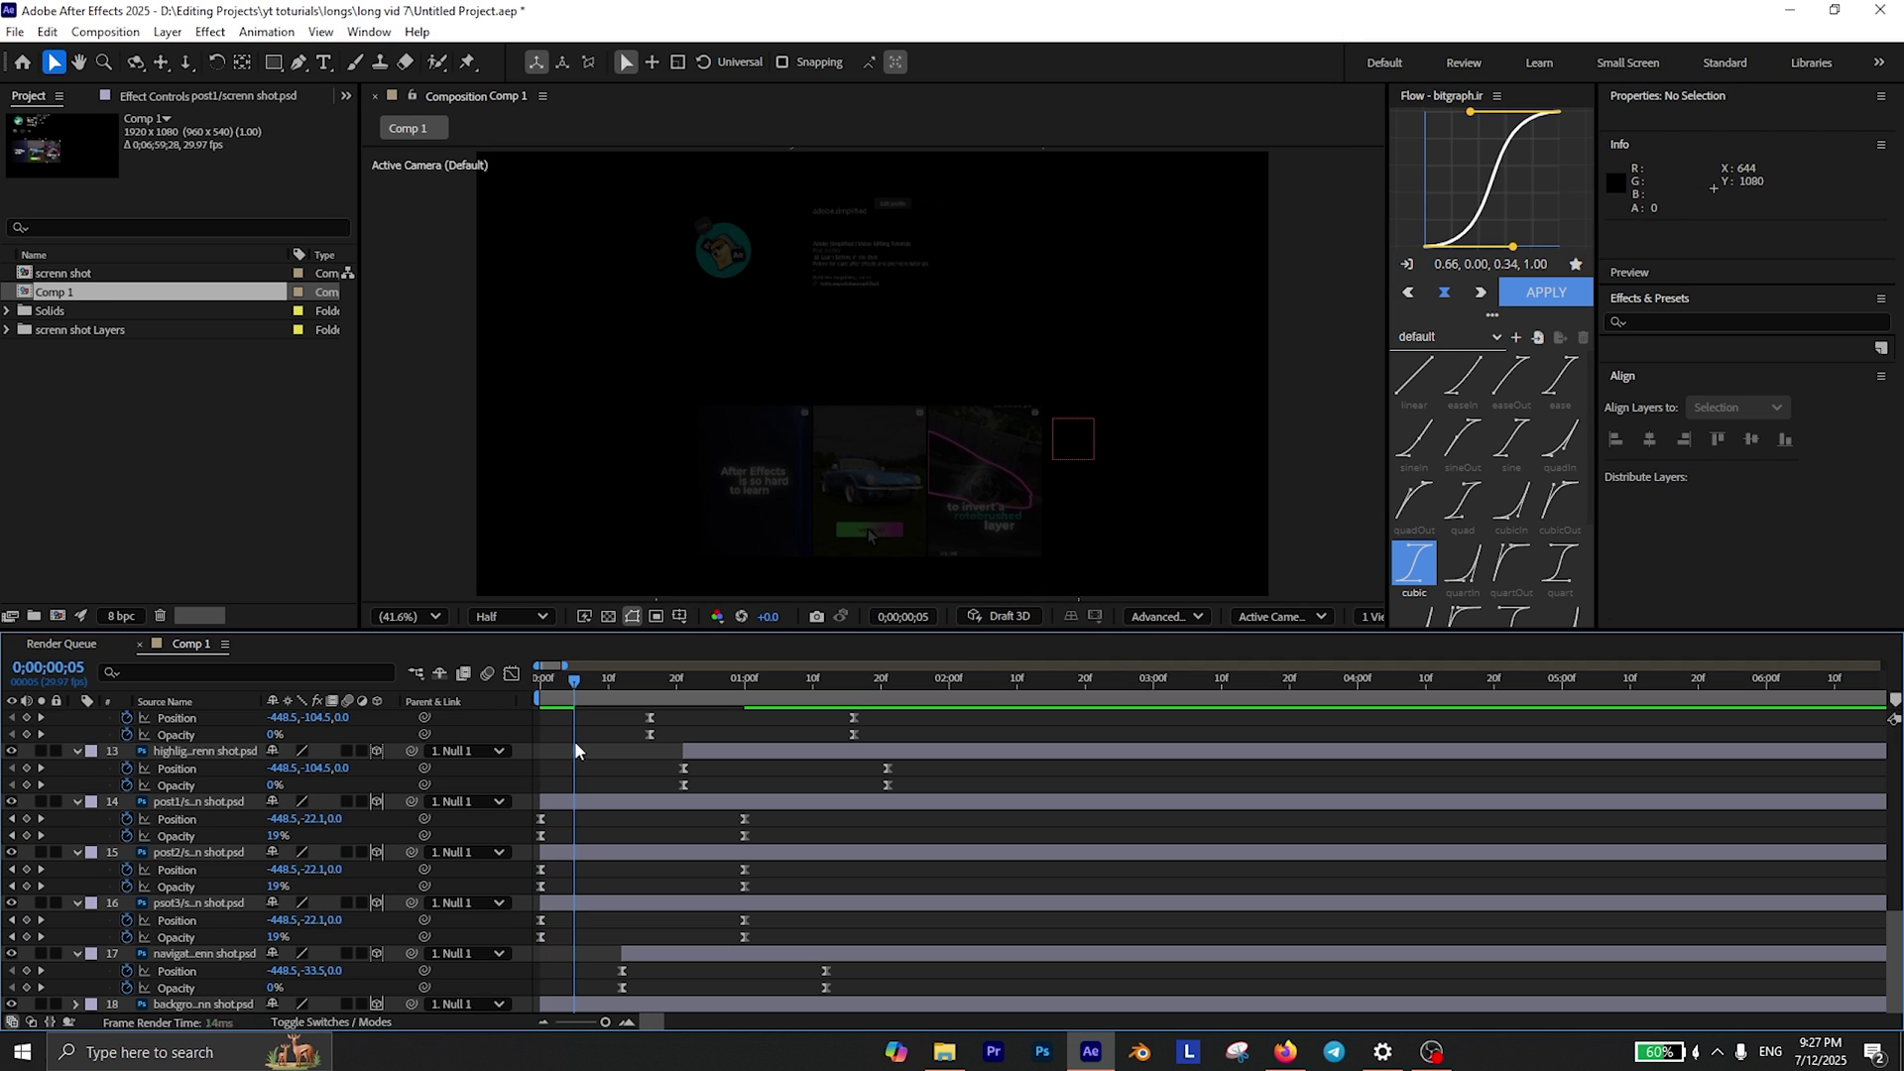
left_click_drag(591, 851, 624, 853)
left_click_drag(574, 683, 609, 684)
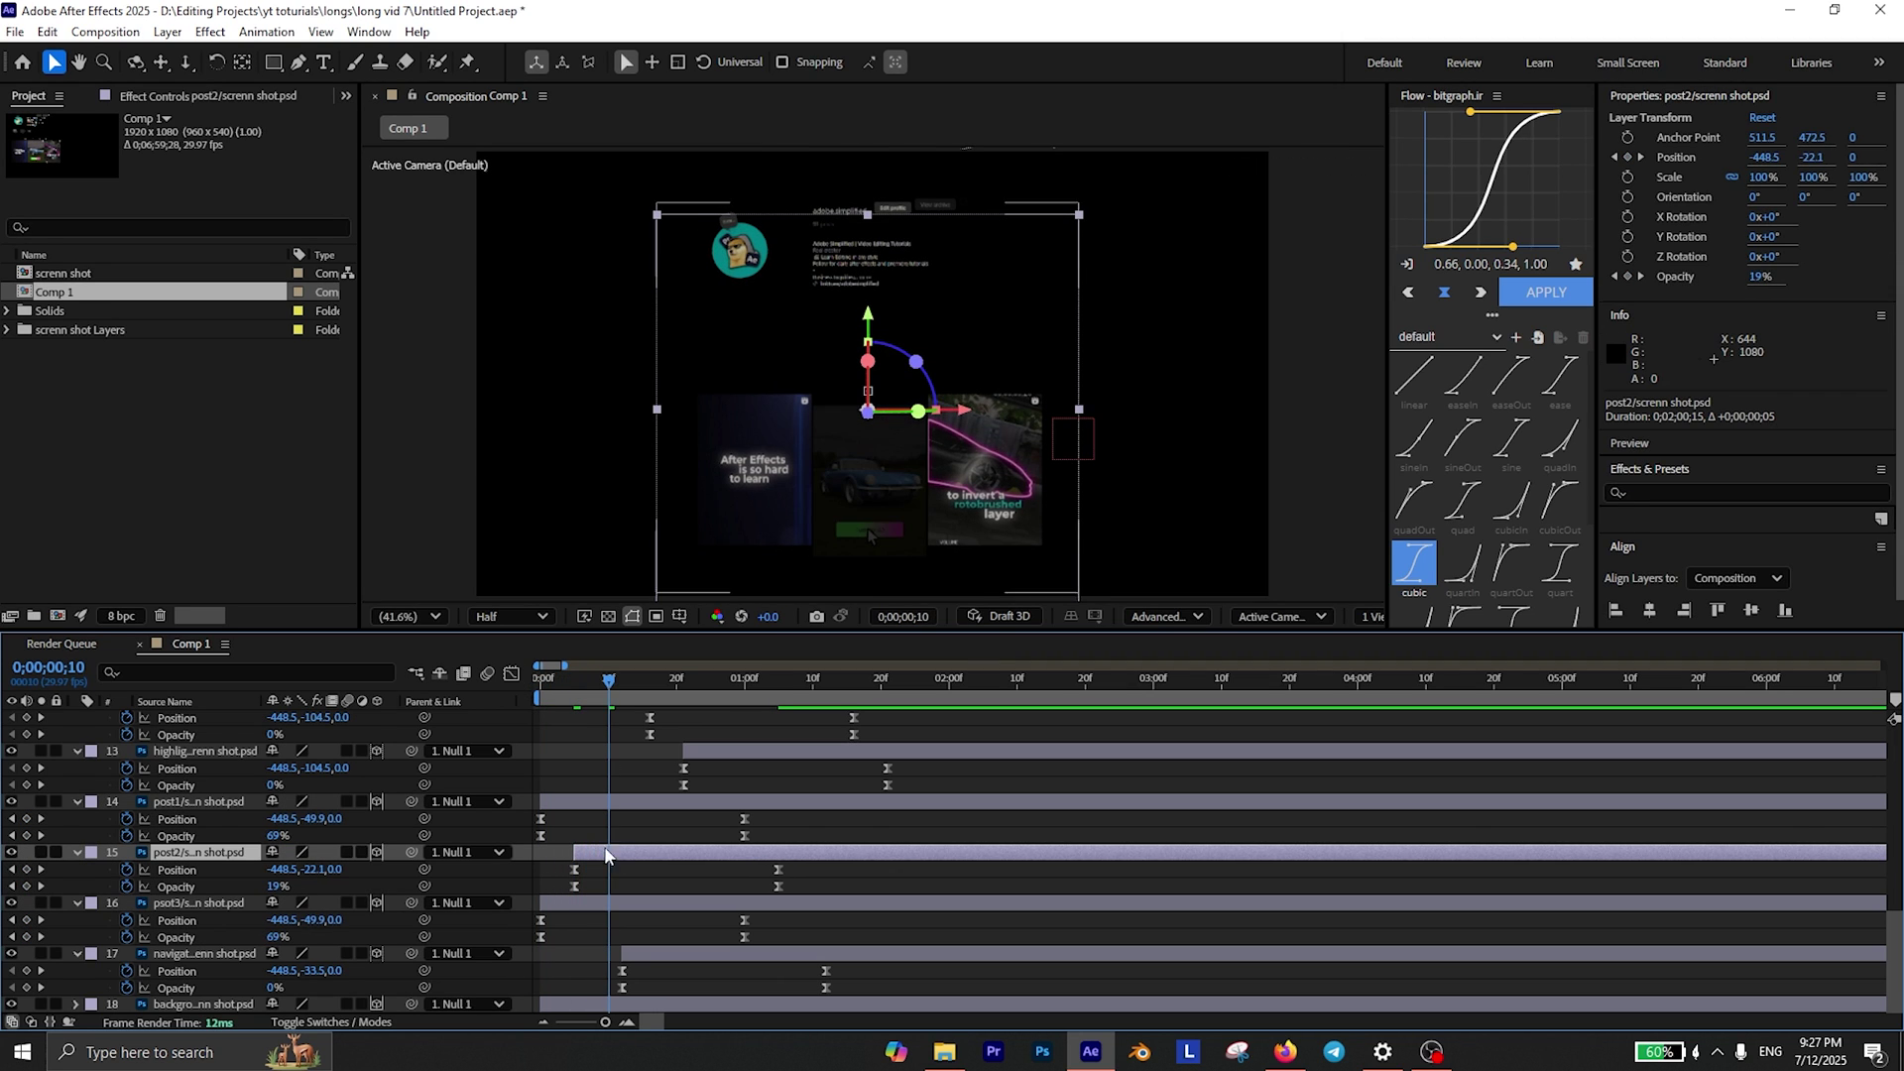
left_click(646, 902)
key("bracketleft")
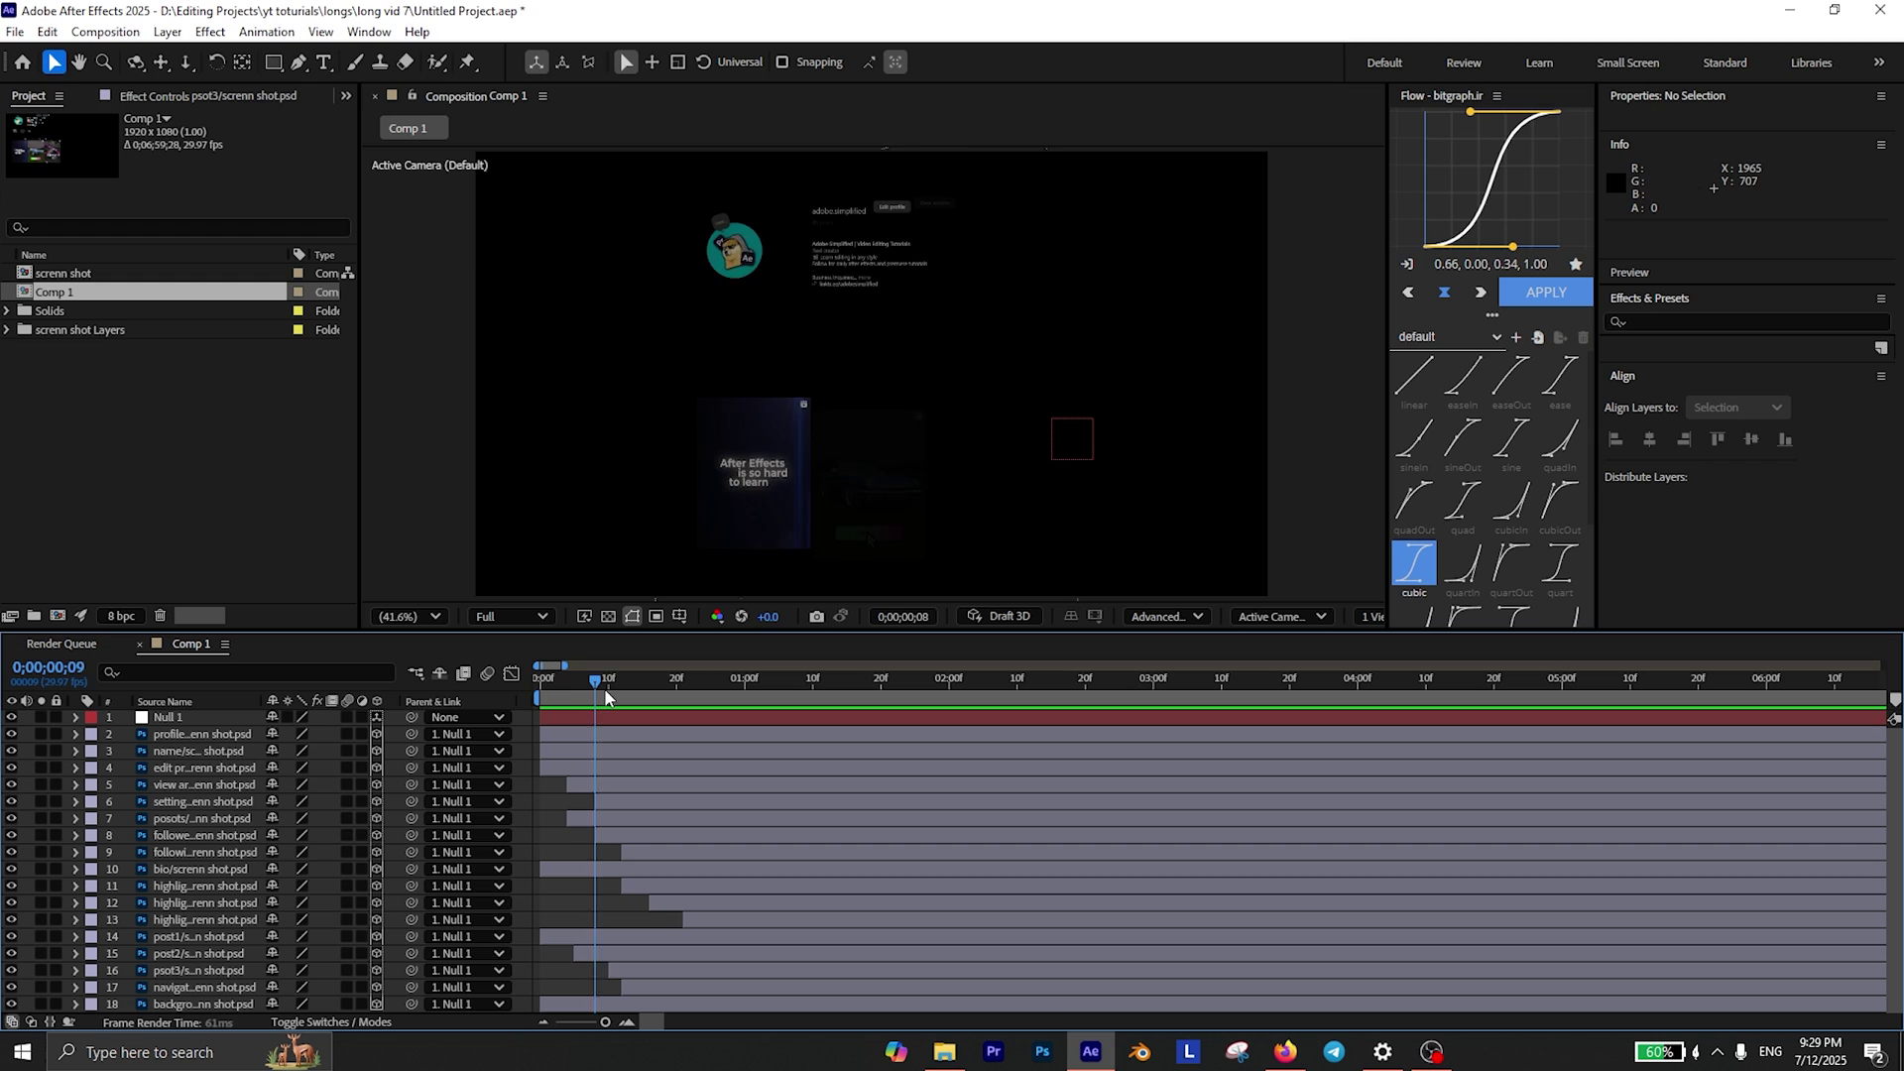
Add a Position keyframe to the null at 2 seconds, and set its Z position to 186 at frame 0.
left_click_drag(605, 696, 678, 692)
left_click(581, 718)
key("p")
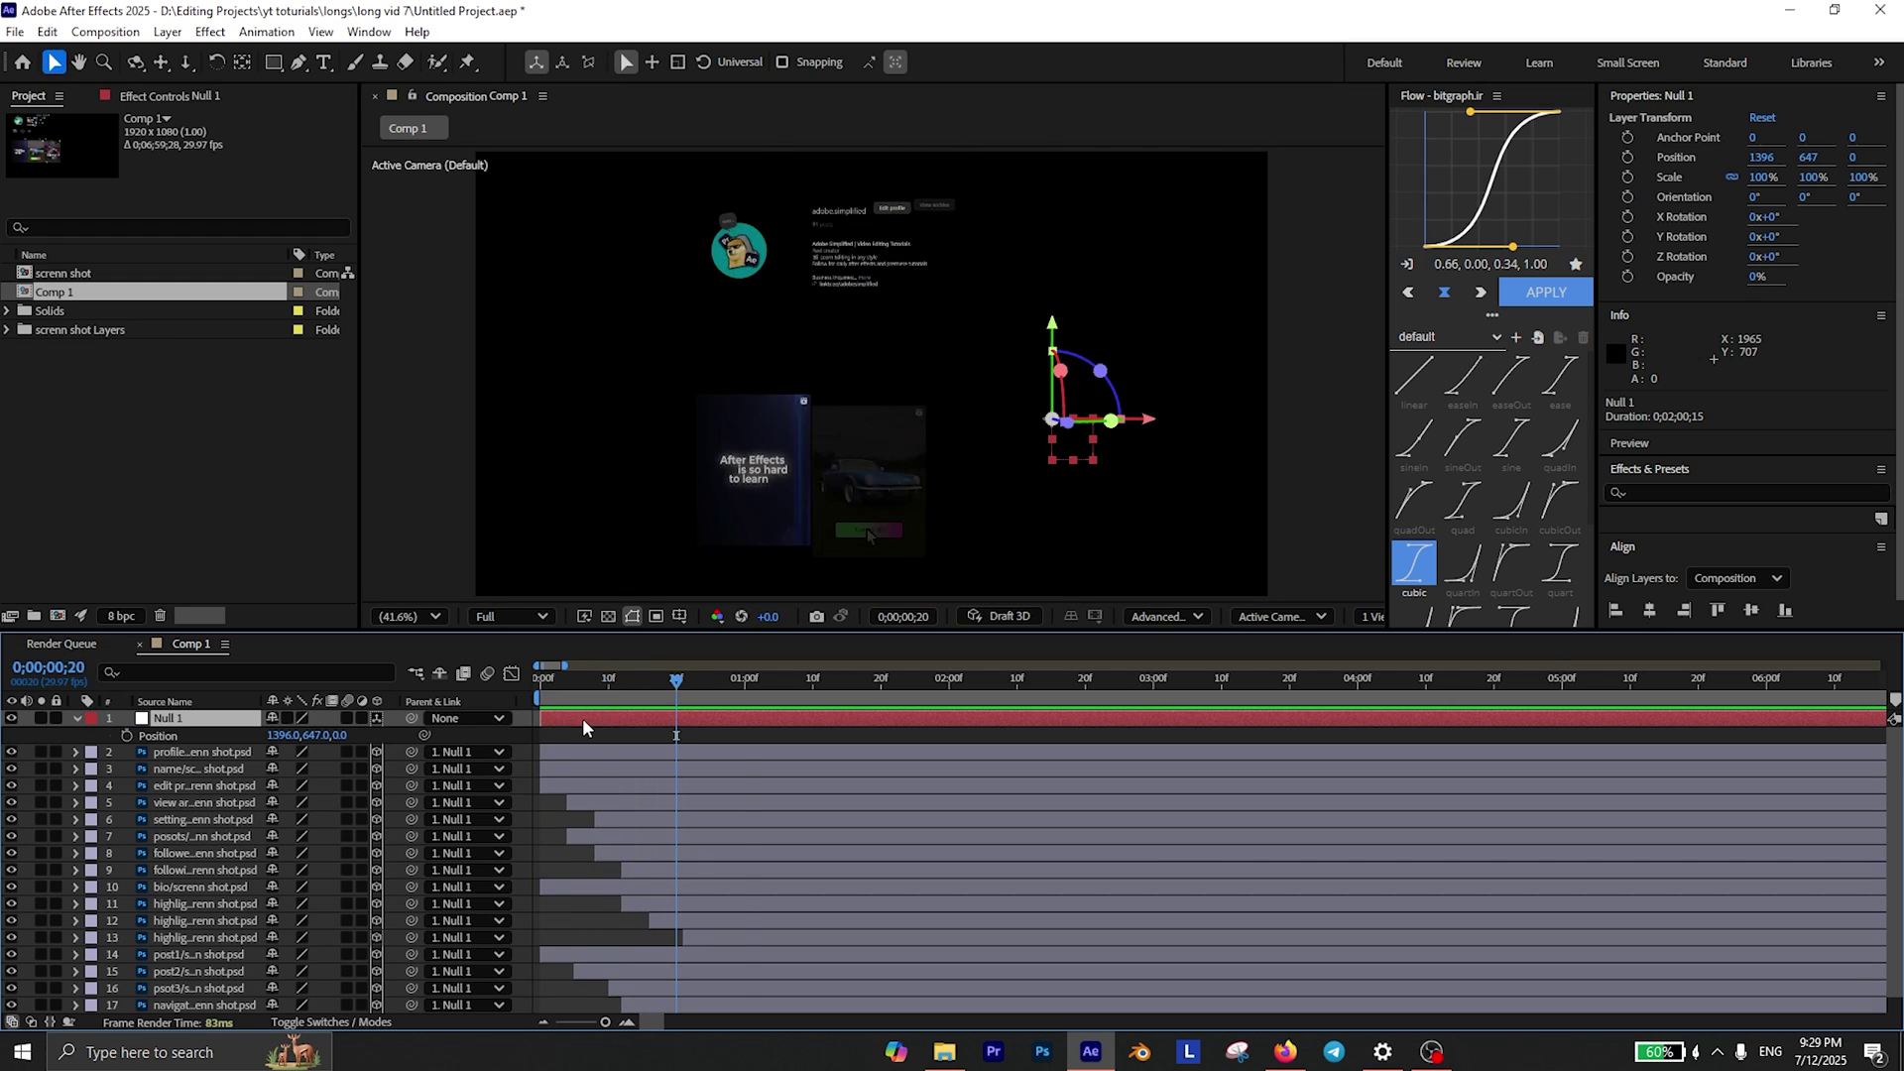
key("shift+Page_Down")
key("shift+Page_Down")
key("shift+Page_Down")
key("shift+Page_Down")
left_click(127, 736)
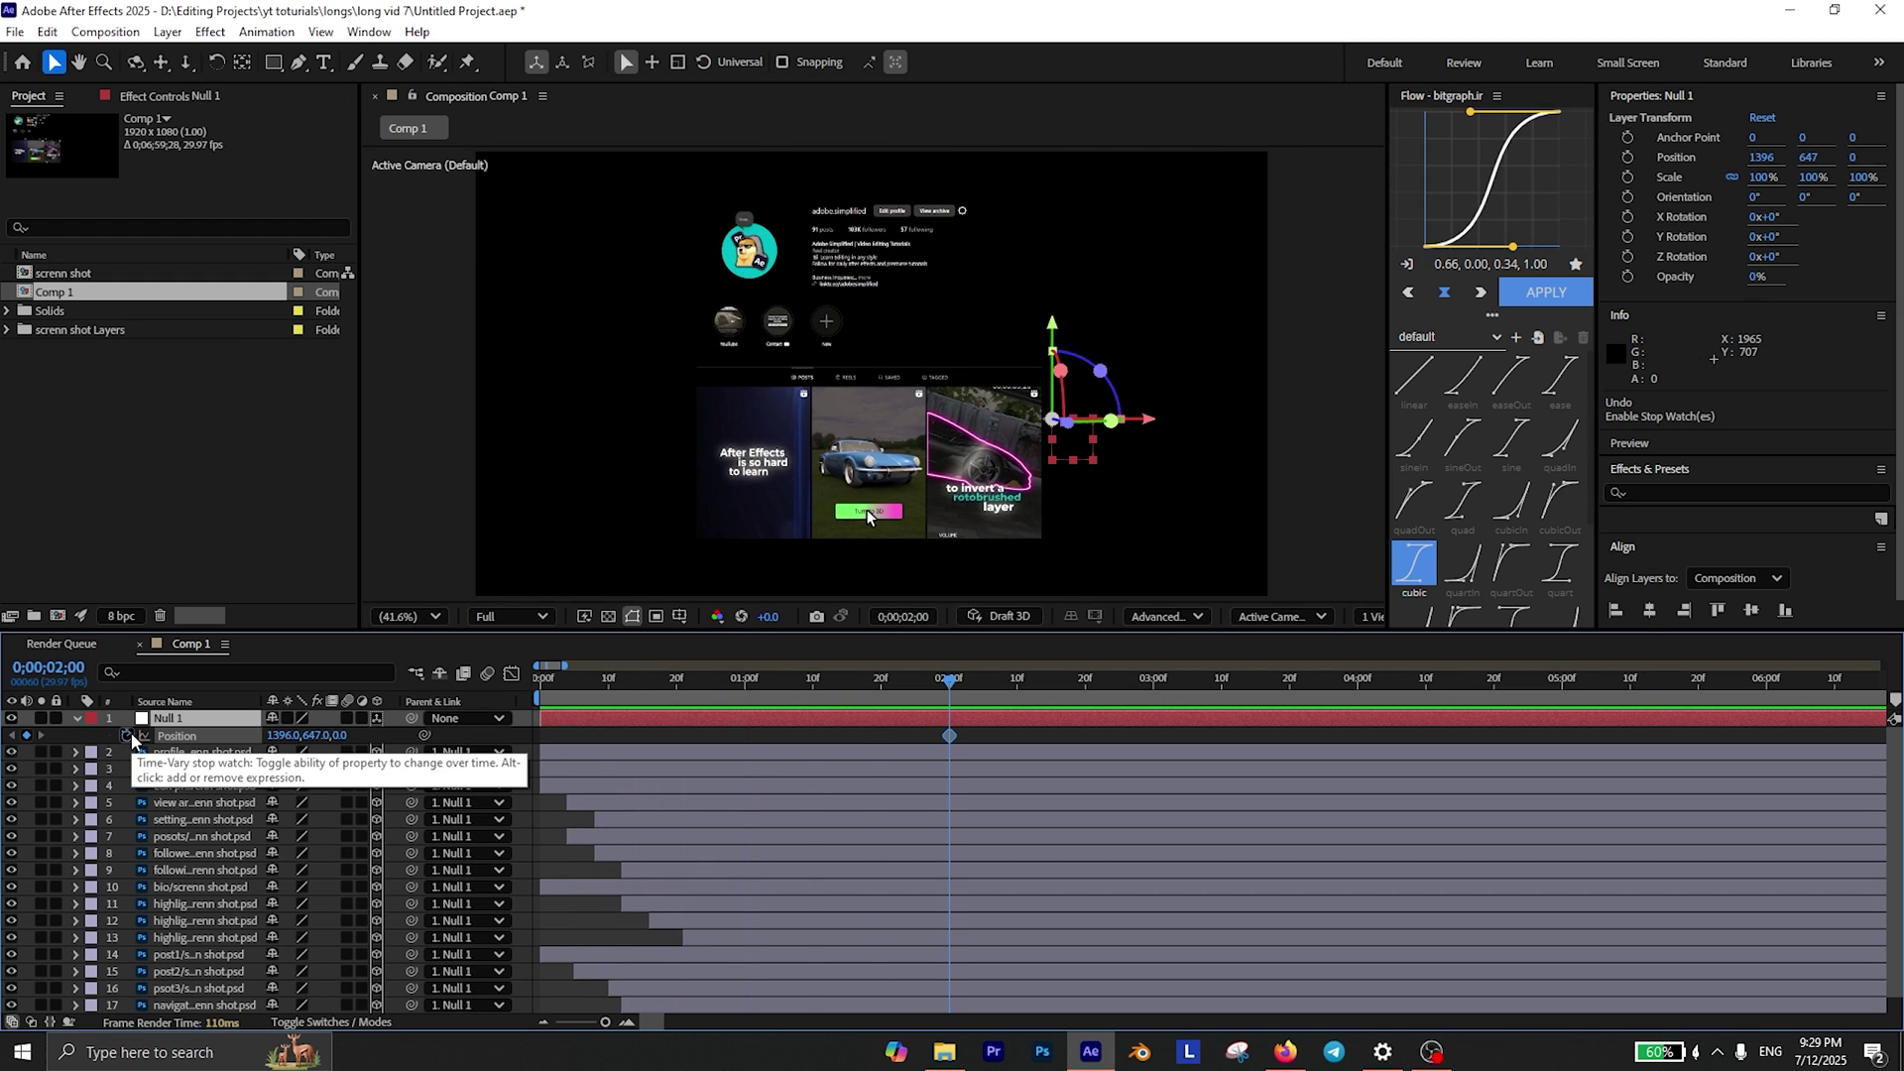
key("Home")
left_click_drag(341, 735, 523, 739)
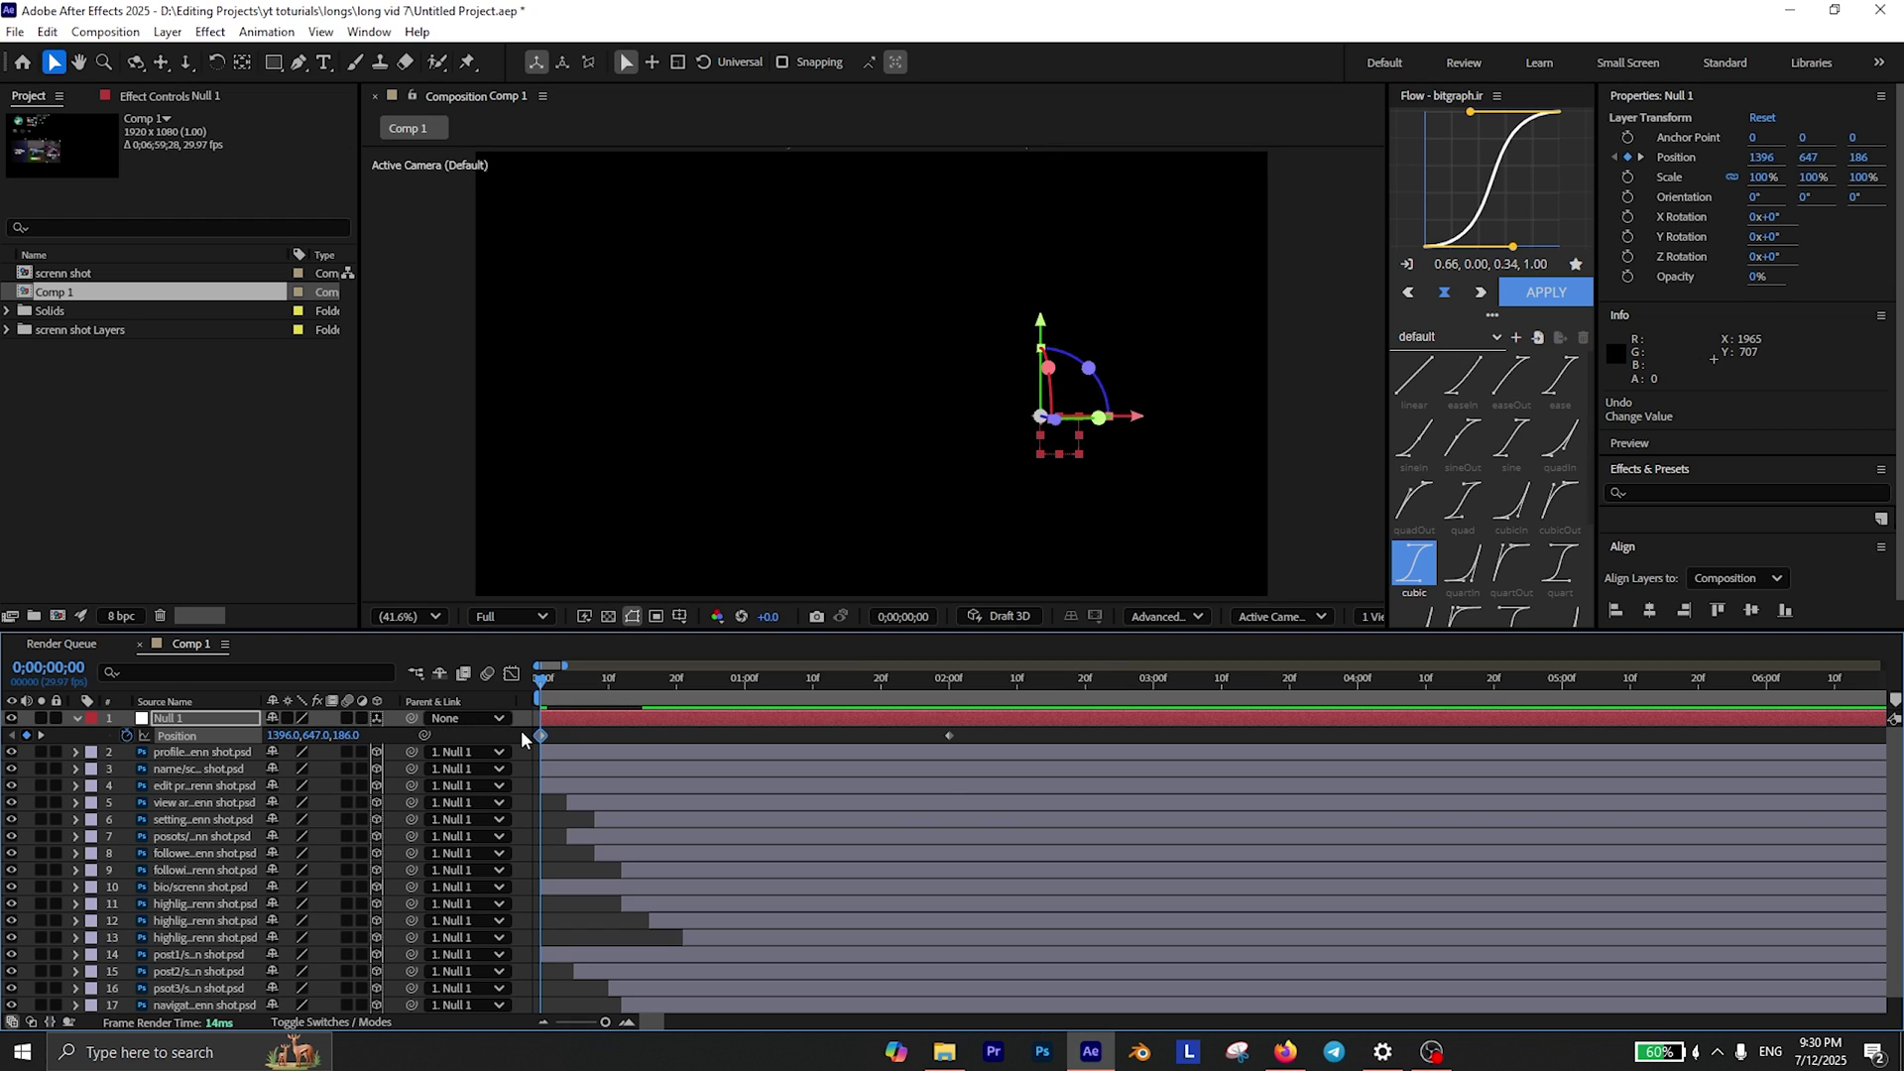
Easy Ease the null's Position keyframes with an early speed peak, and set its Z position at frame 0 to 673.
left_click_drag(990, 730, 502, 754)
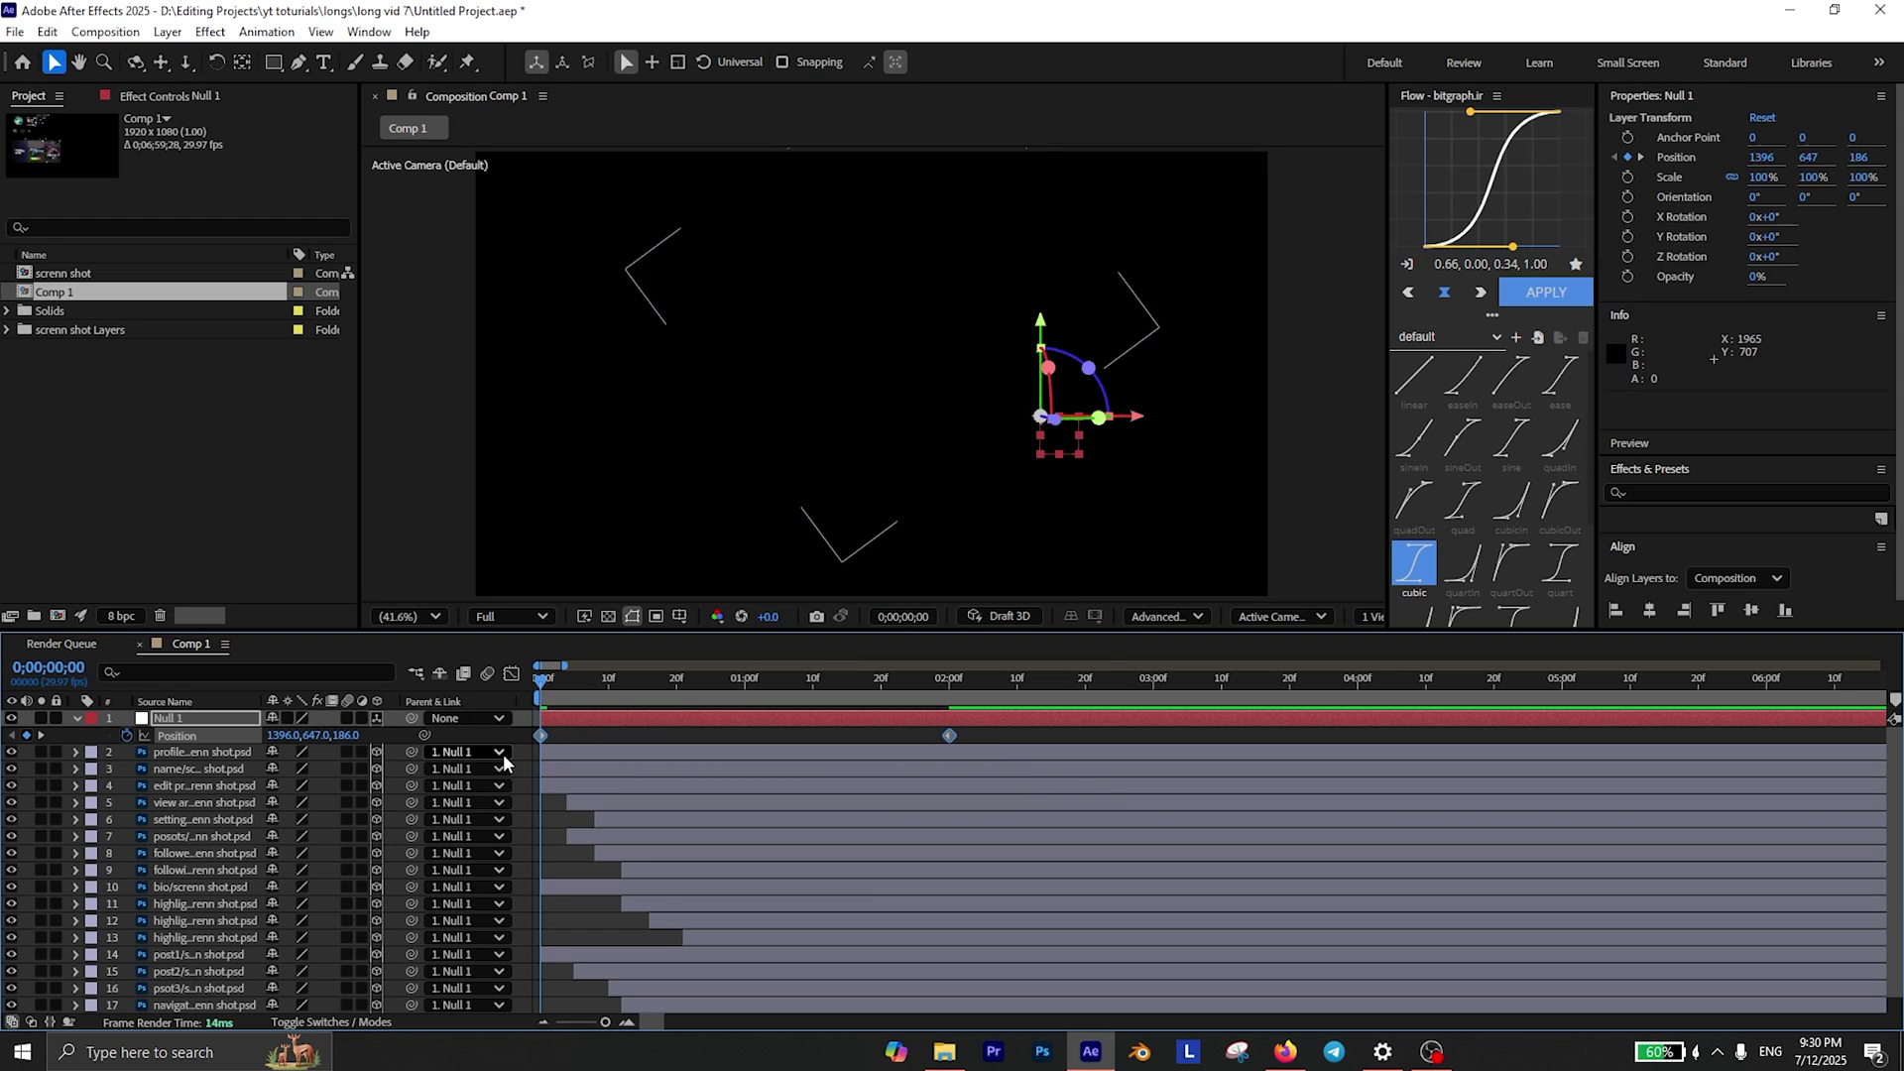
key("F9")
left_click(510, 675)
left_click_drag(698, 919, 443, 976)
left_click_drag(676, 965, 555, 962)
left_click_drag(1066, 854, 803, 1020)
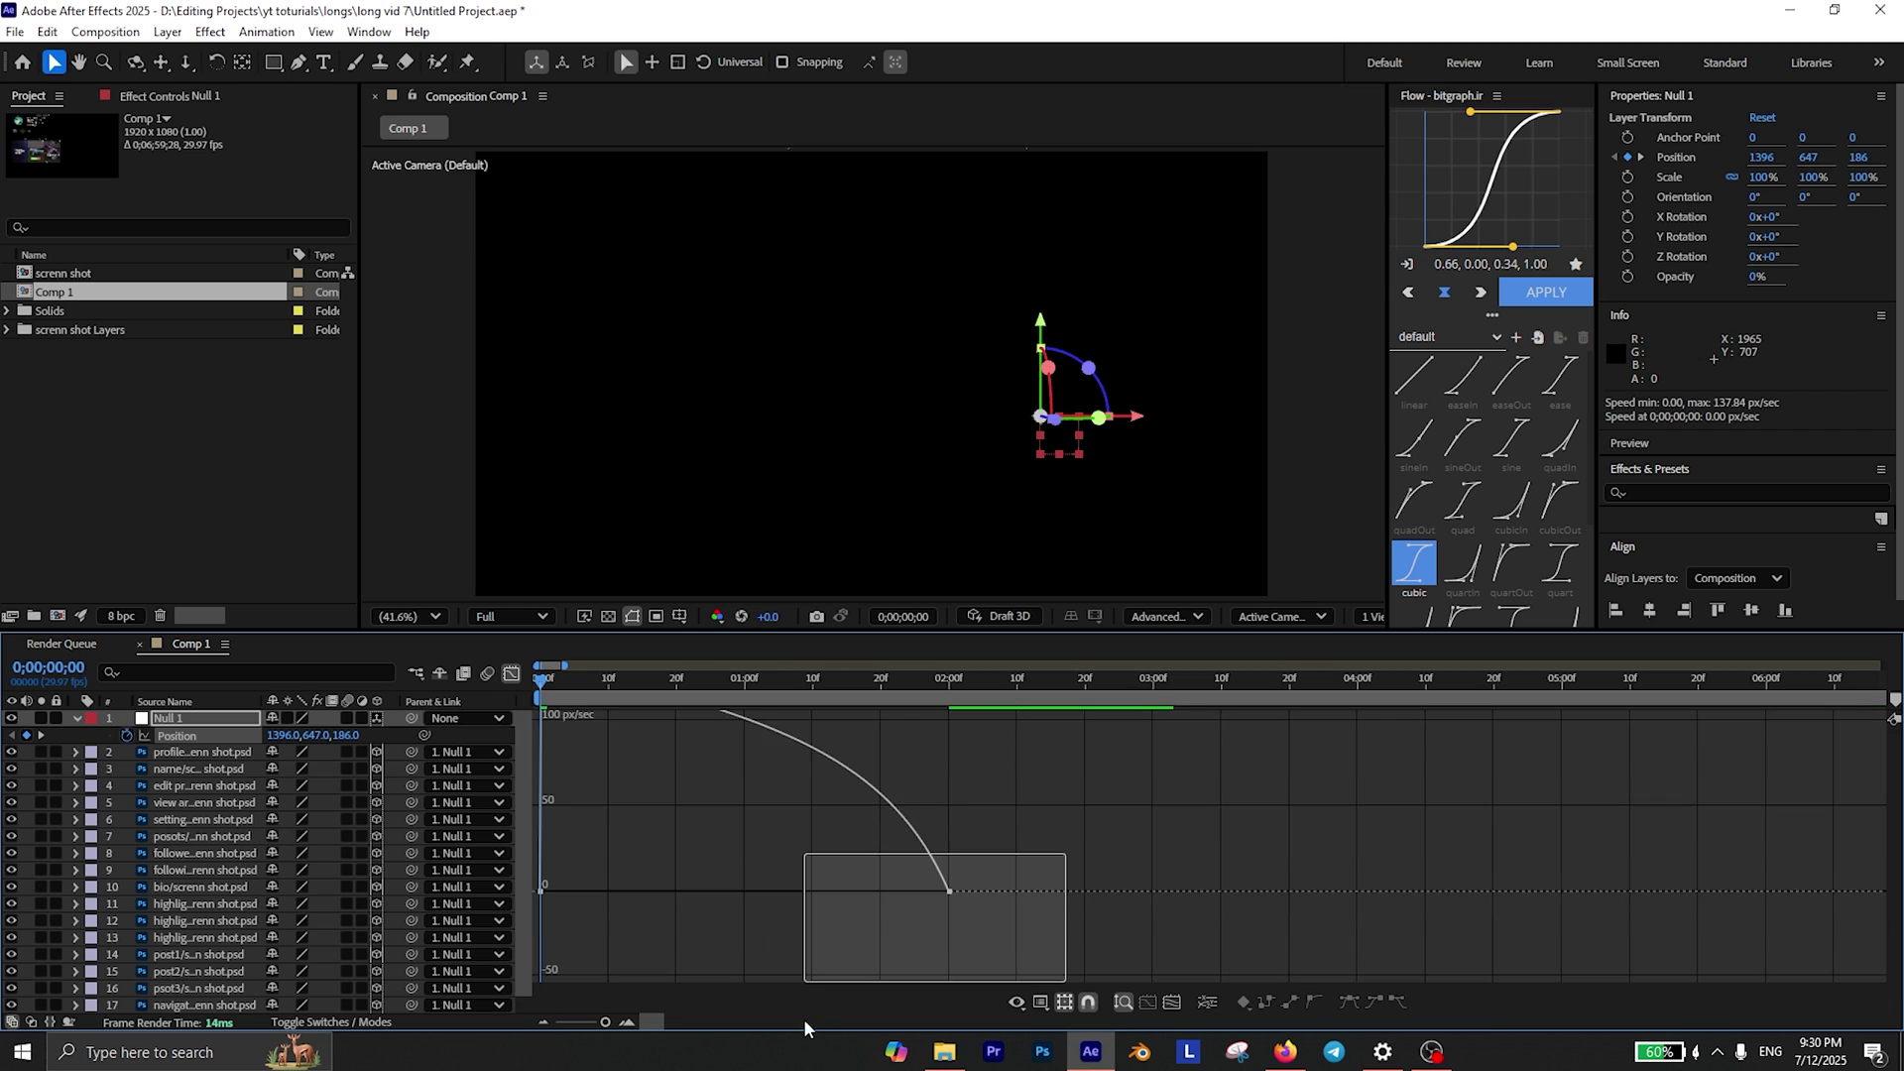
left_click_drag(813, 895, 605, 972)
left_click(511, 675)
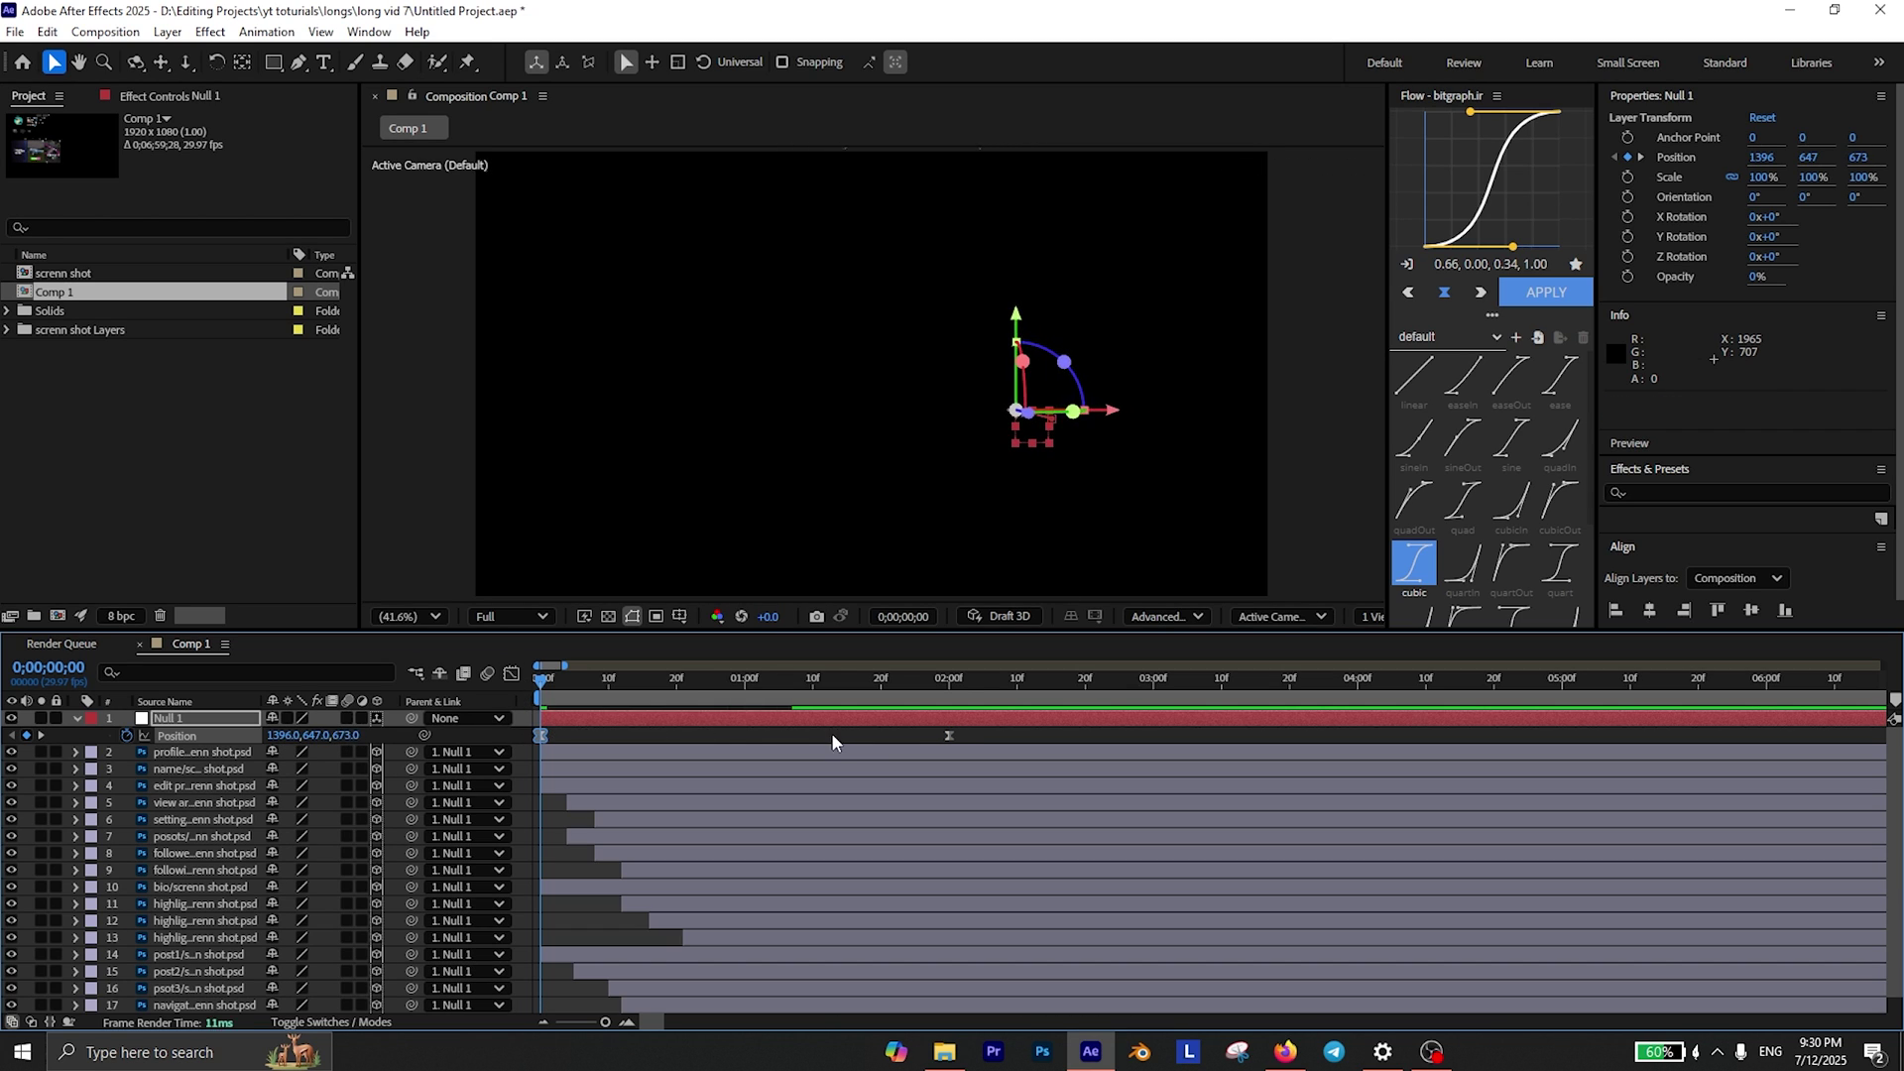
key("space")
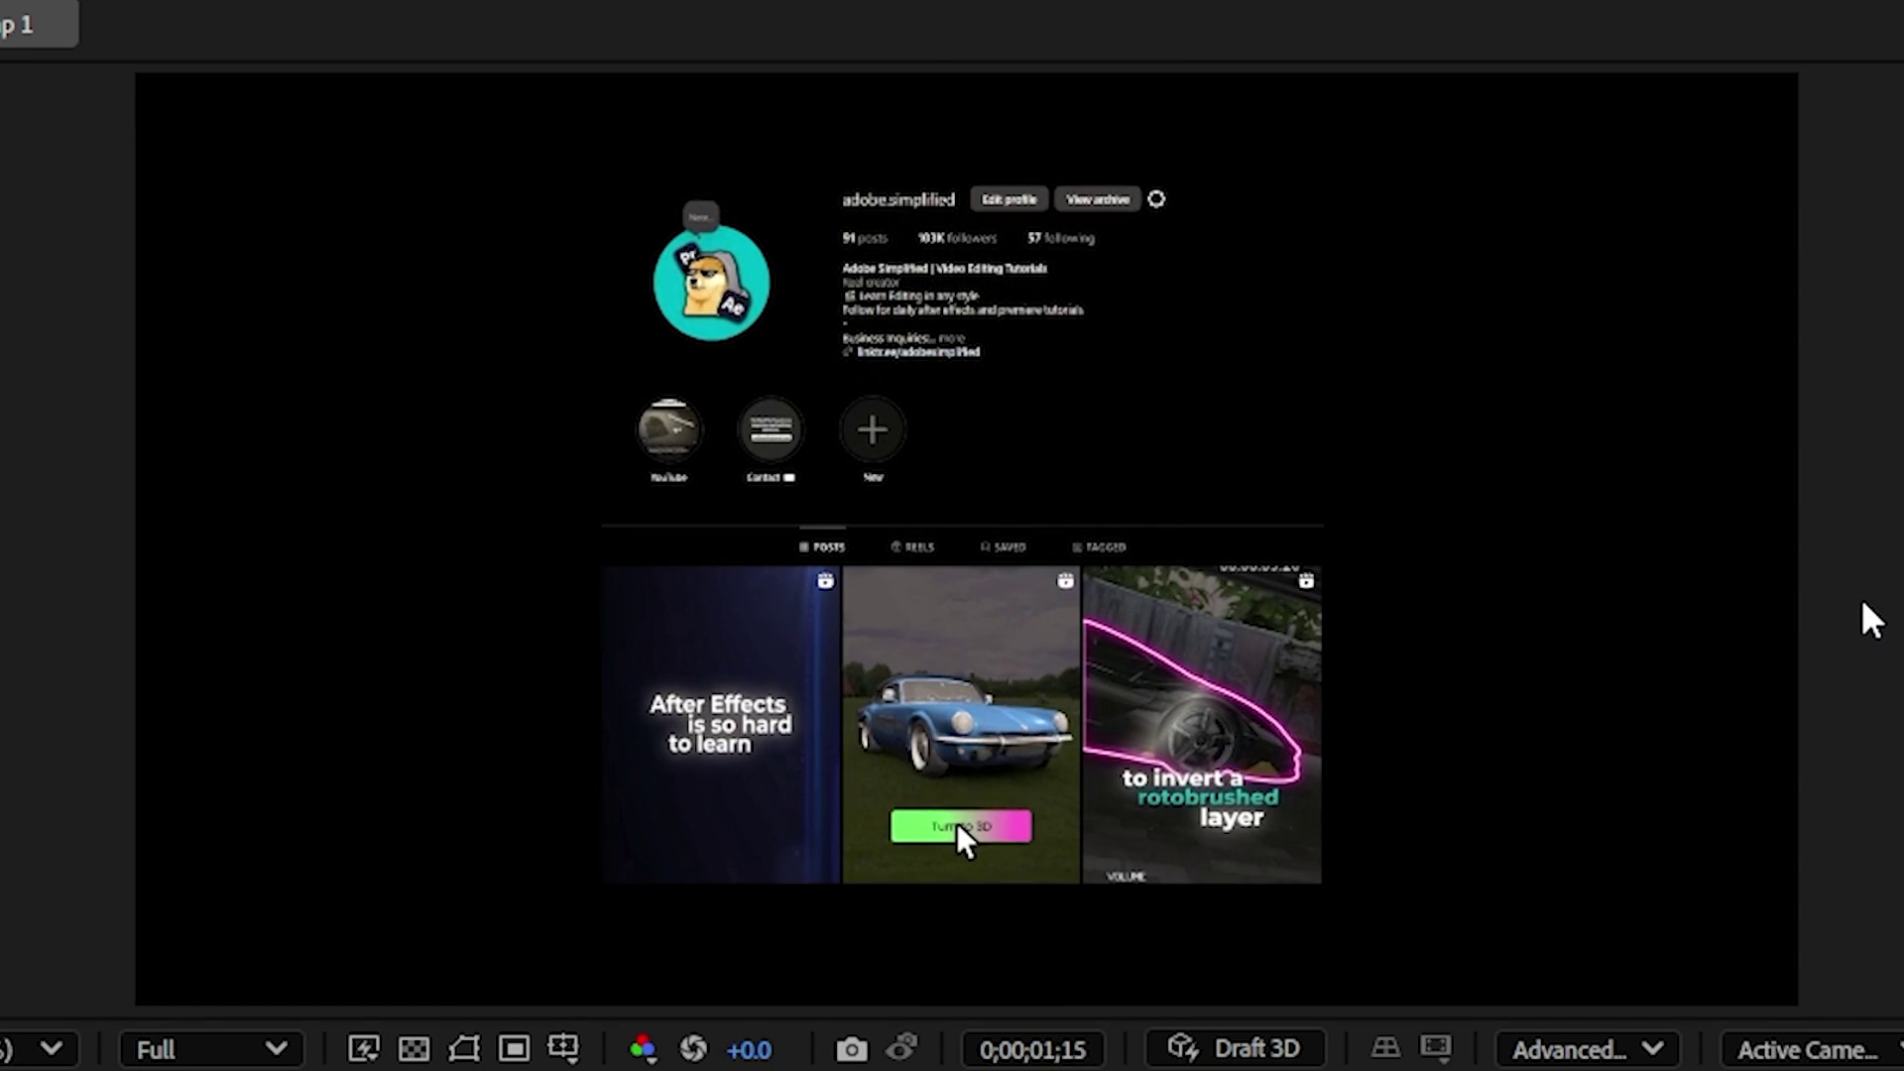